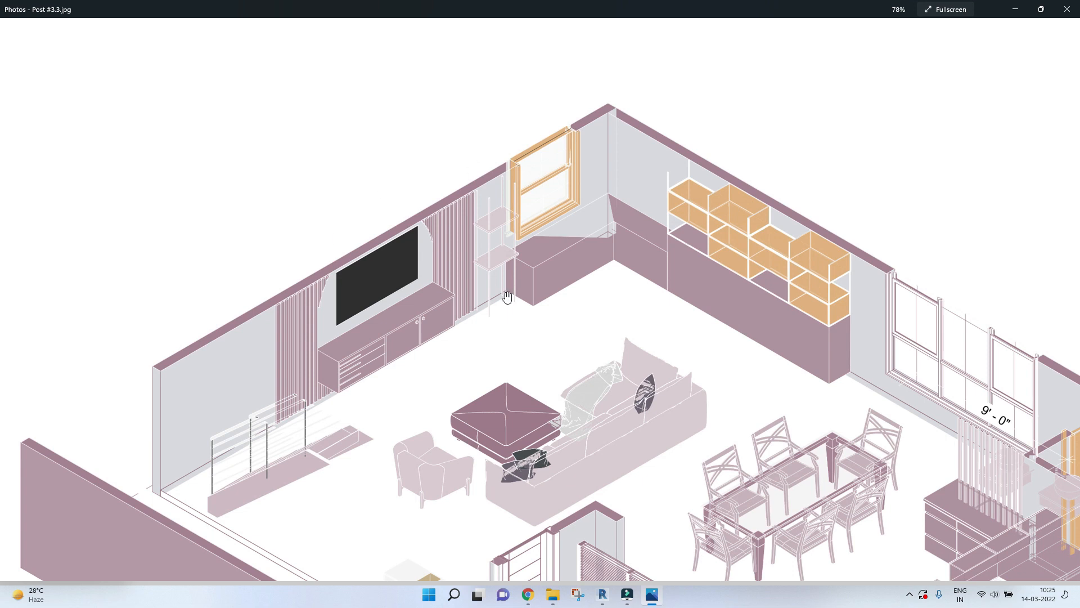
# Examine the TV wall in the ground floor plan image Post #3.3.jpg and compare it with the Living Room pin on Pinterest.
pyautogui.scroll(-3, 399, 291)
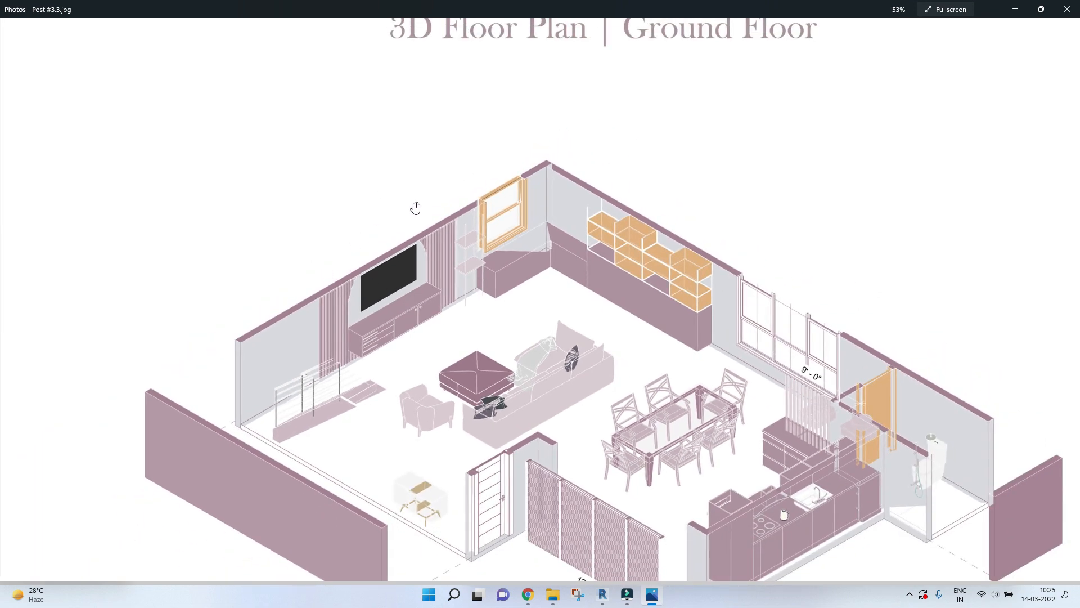
pyautogui.scroll(3, 414, 208)
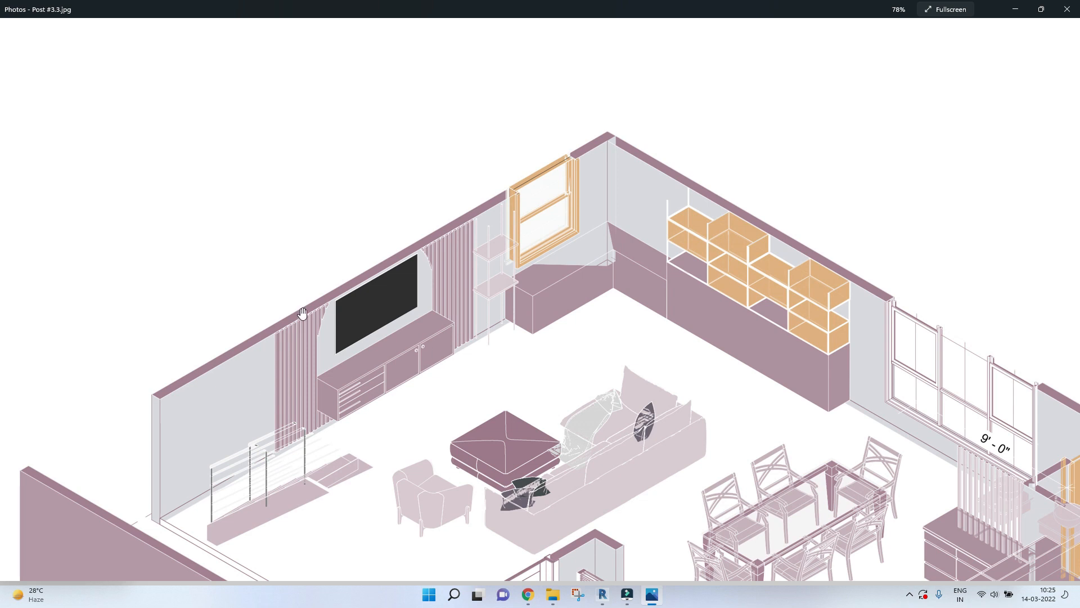
pyautogui.scroll(-3, 411, 370)
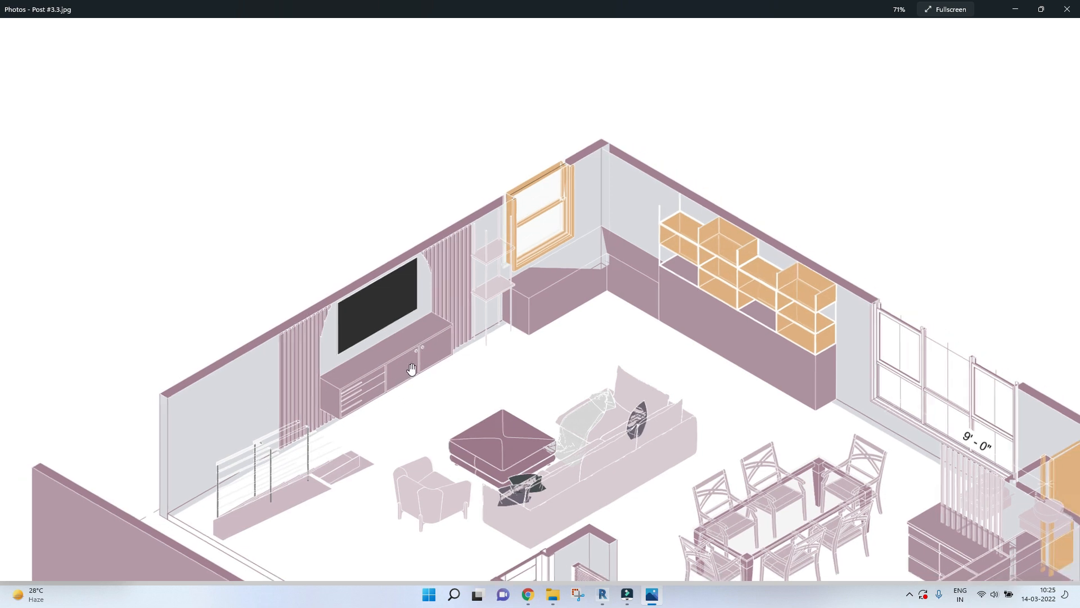
pyautogui.scroll(2, 410, 368)
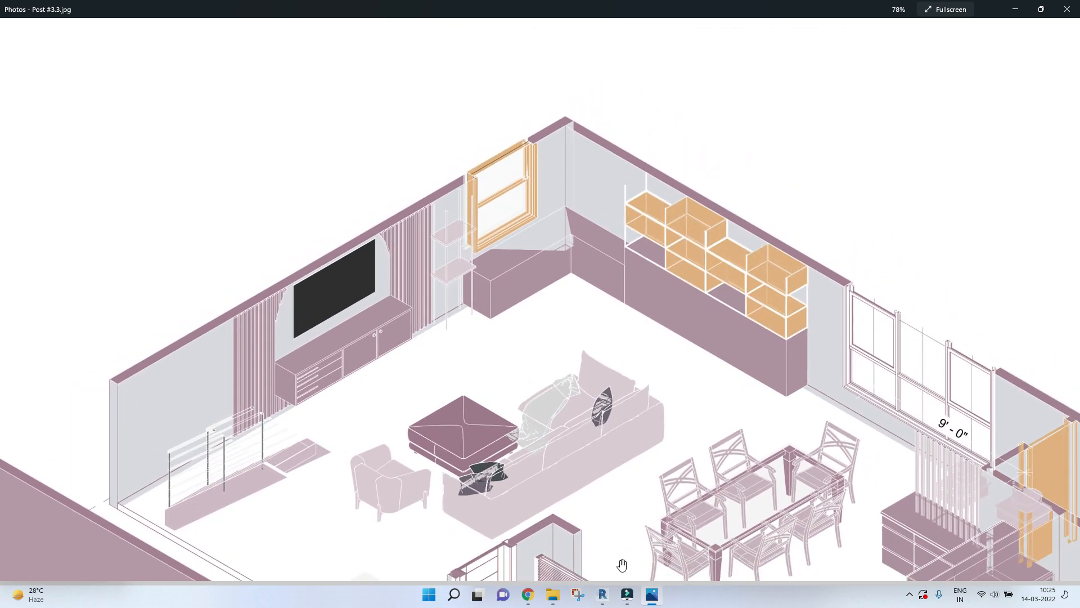
pyautogui.click(528, 594)
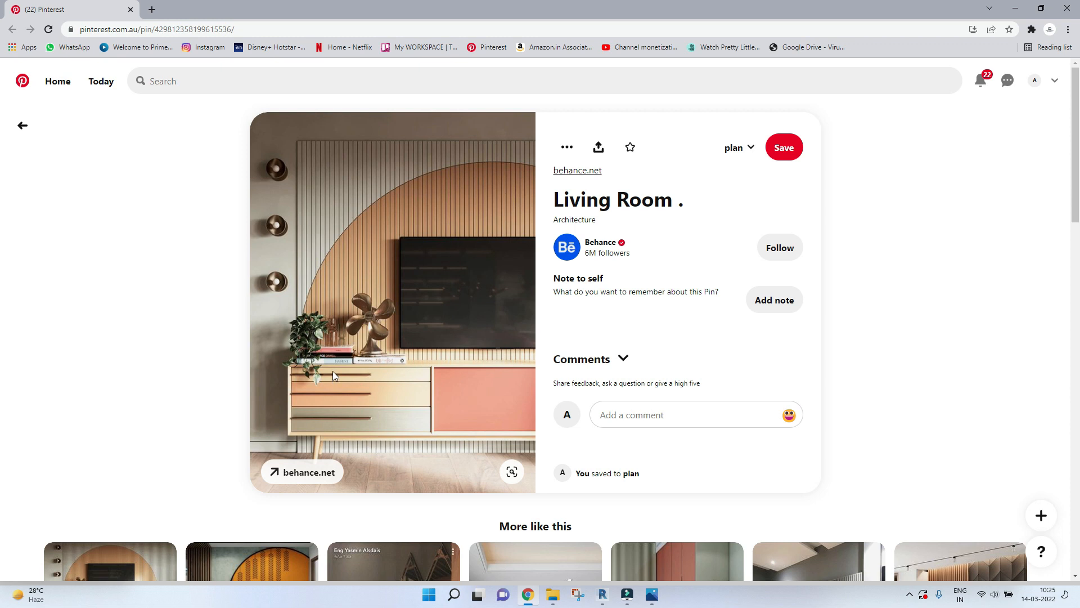
pyautogui.click(1016, 9)
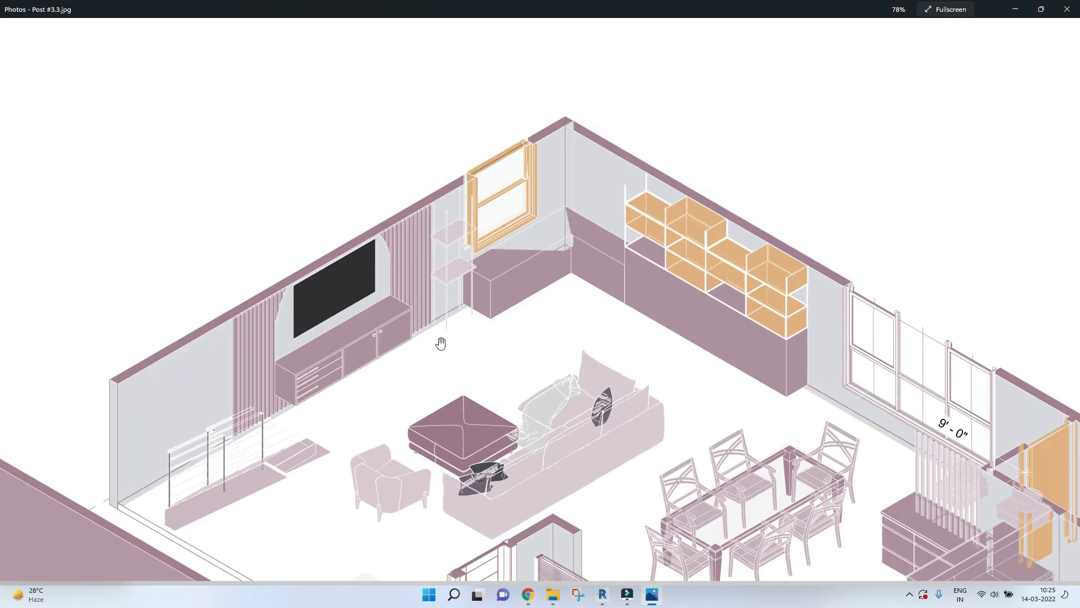
pyautogui.scroll(-3, 437, 353)
# Switch to Revit and create a new family from the English template Metric Casework wall based.
pyautogui.click(602, 594)
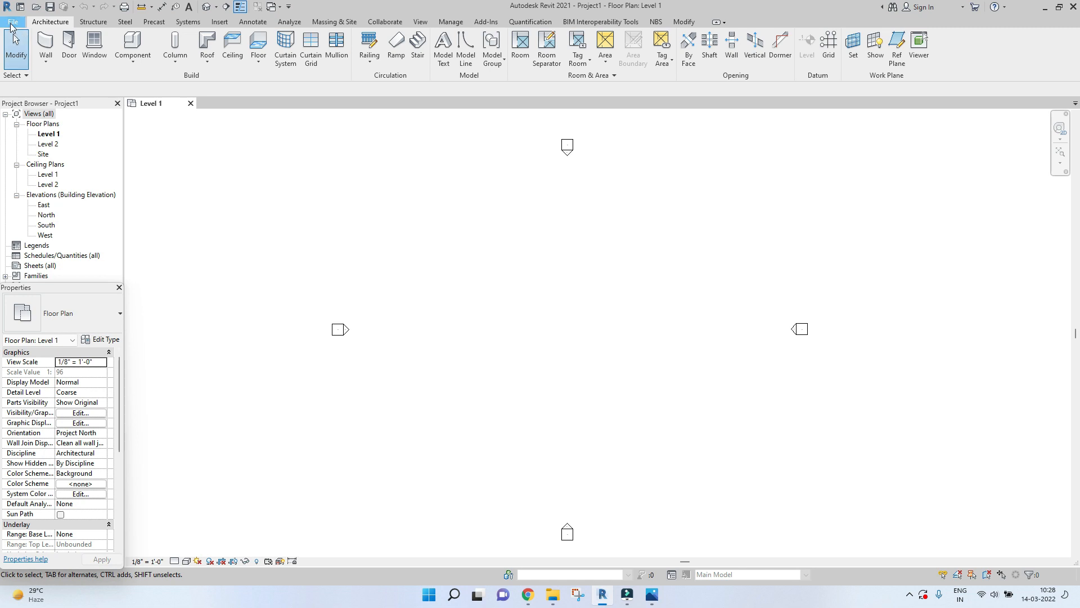
pyautogui.click(13, 23)
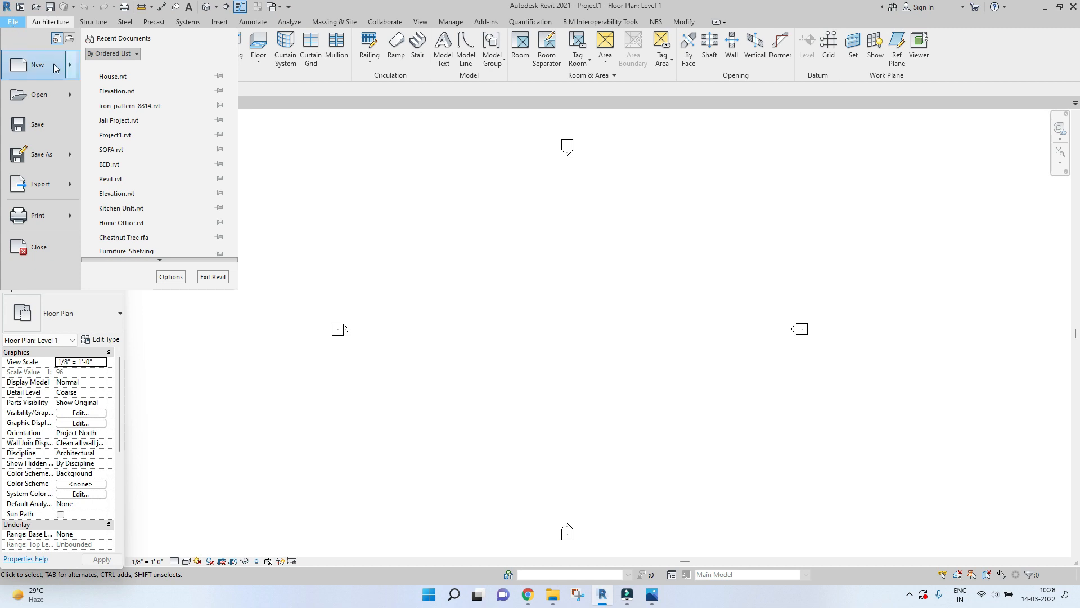
pyautogui.click(72, 66)
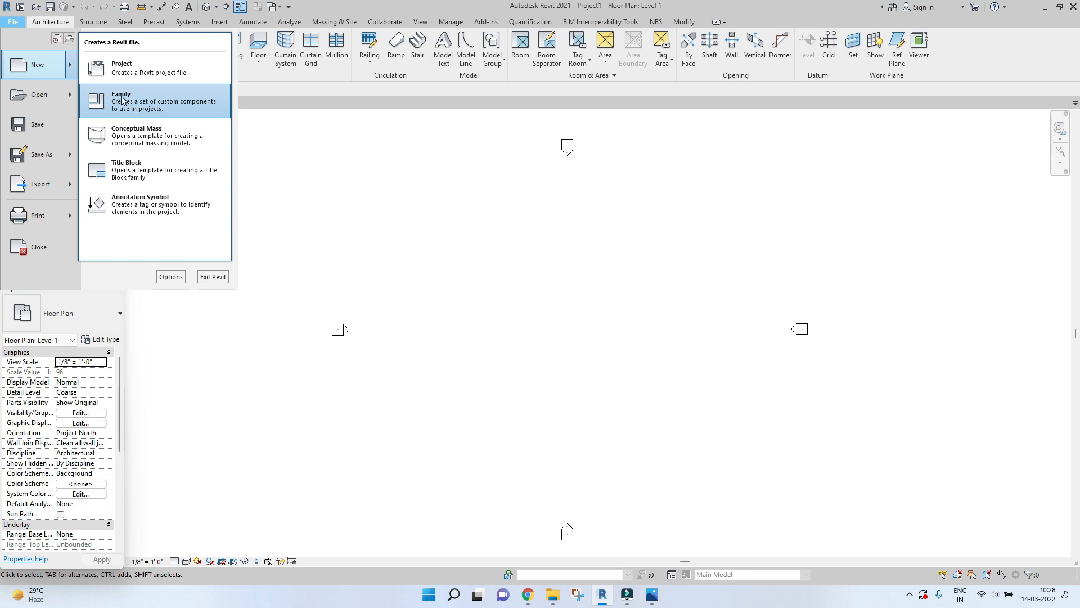
pyautogui.click(123, 100)
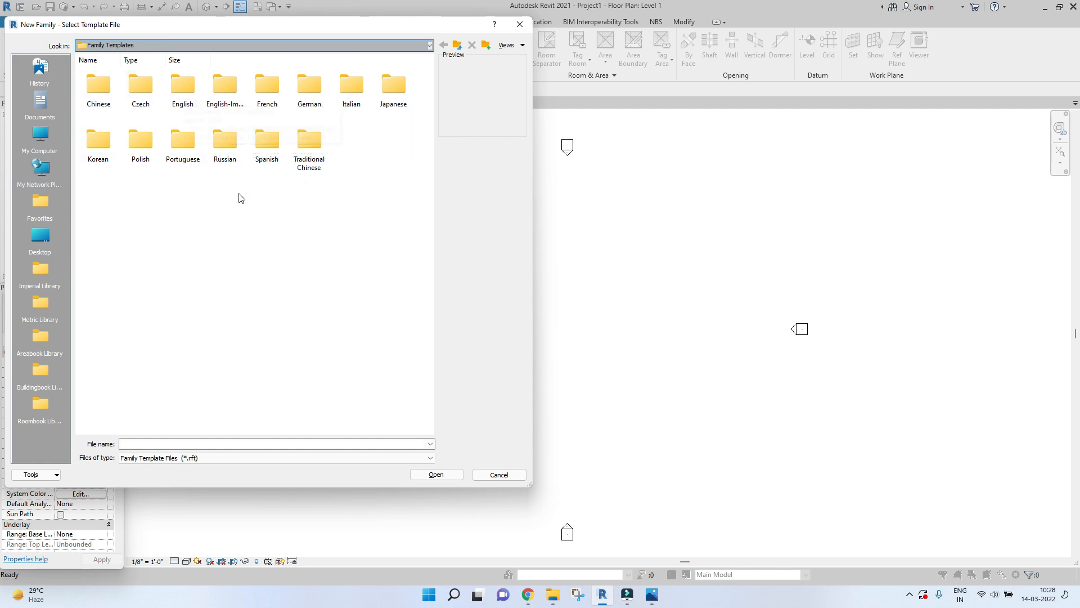
pyautogui.doubleClick(184, 85)
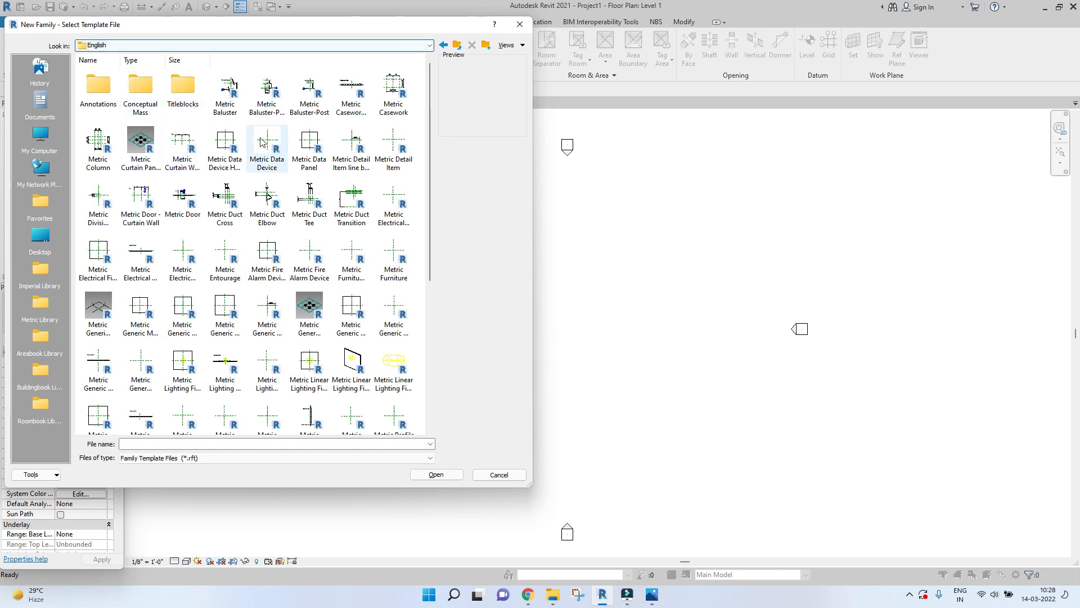
pyautogui.click(351, 116)
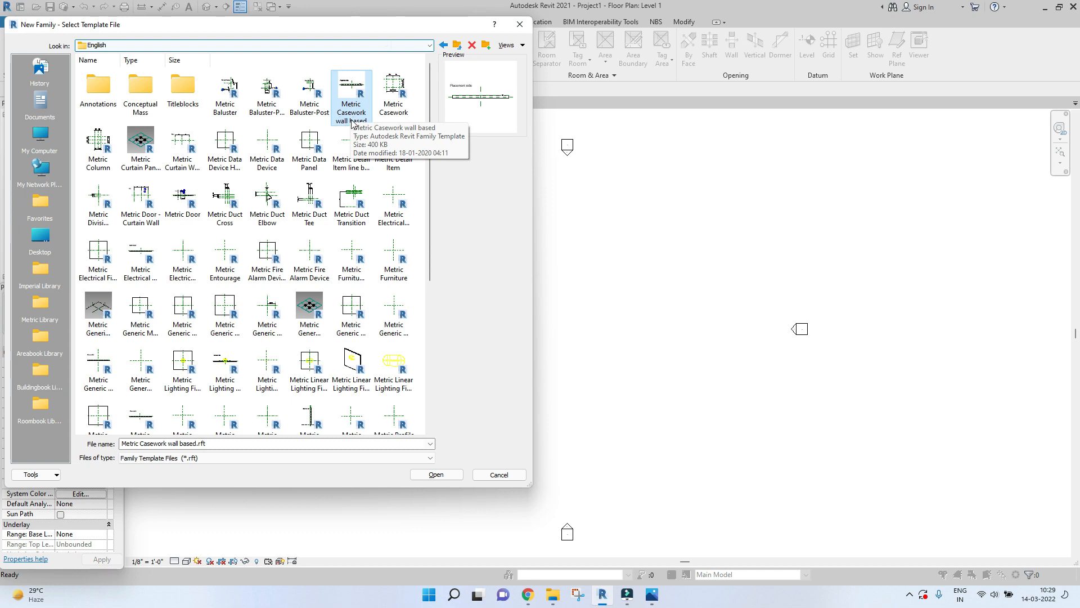
pyautogui.click(385, 109)
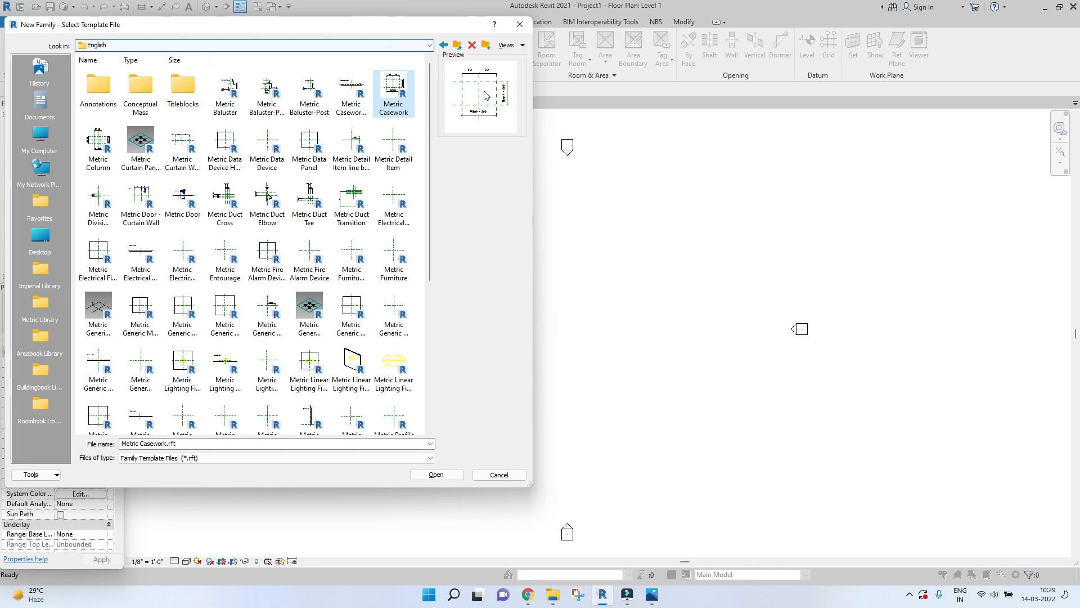
pyautogui.click(351, 93)
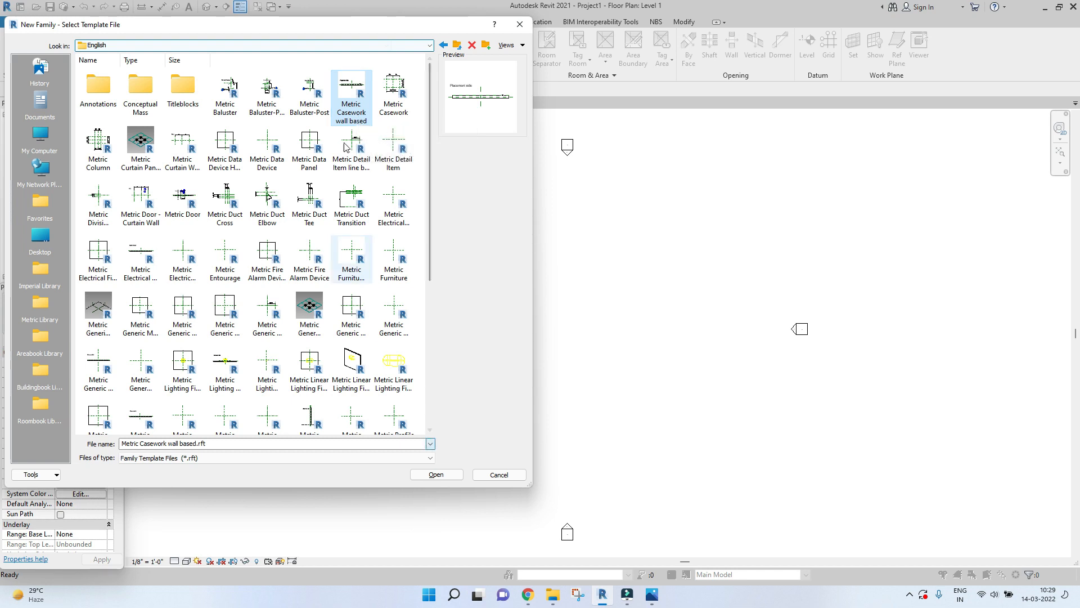
pyautogui.click(437, 475)
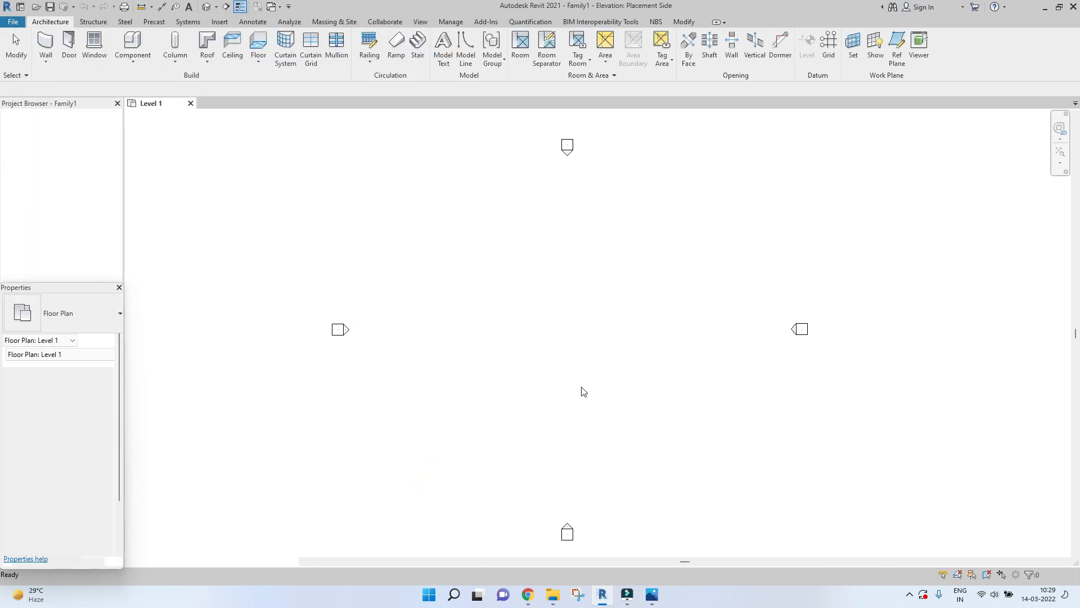
# Open the default 3D view of the host wall and orient it to the front.
pyautogui.scroll(-4, 583, 392)
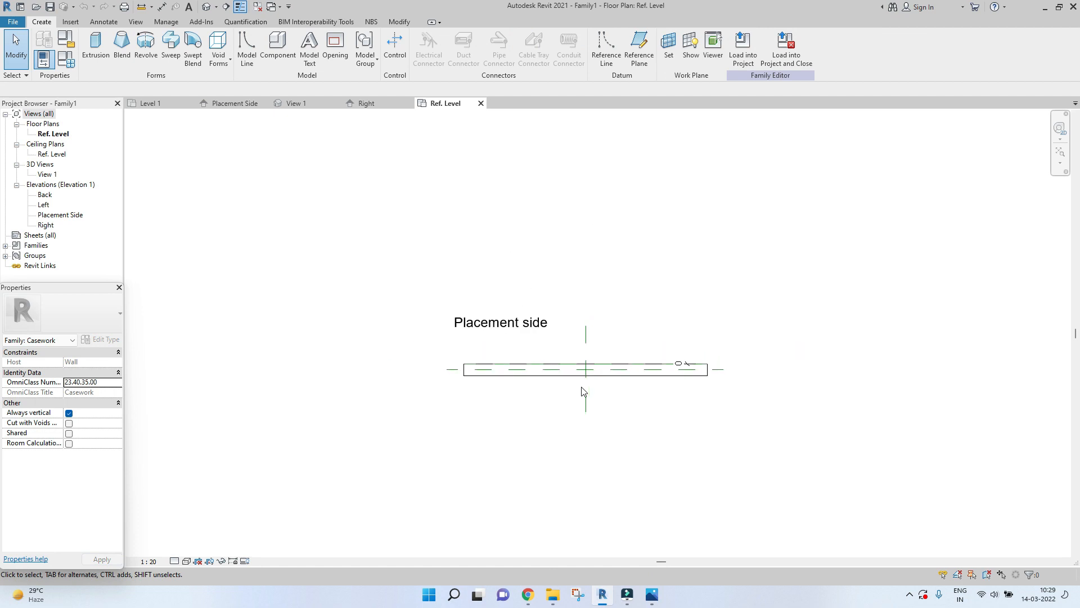
pyautogui.scroll(3, 583, 392)
pyautogui.scroll(-3, 584, 393)
pyautogui.scroll(6, 601, 376)
pyautogui.scroll(-5, 619, 358)
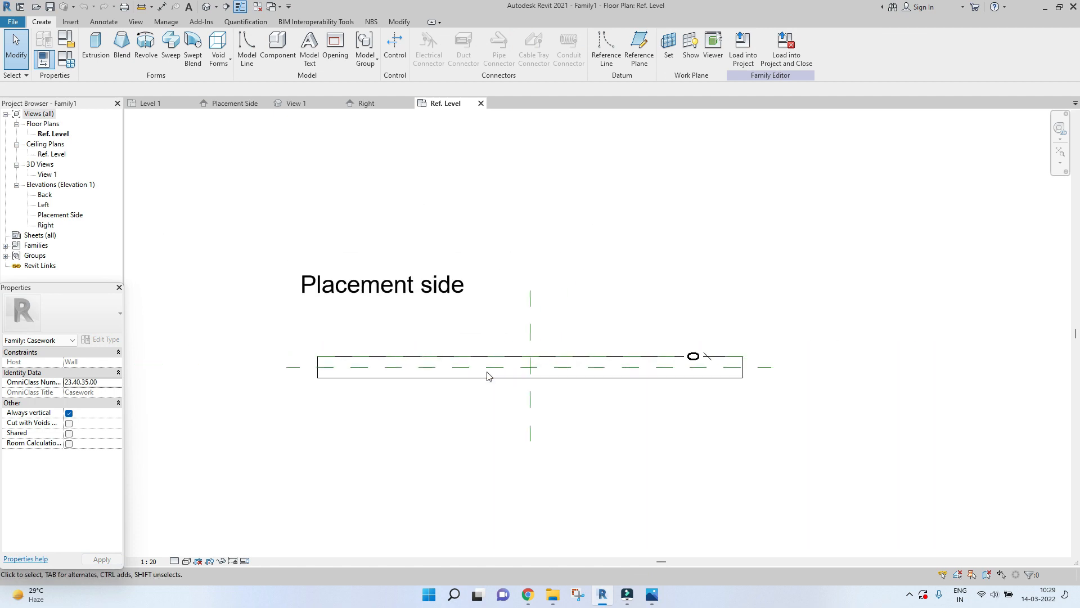
pyautogui.click(206, 6)
pyautogui.keyDown('shift'); pyautogui.moveTo(415, 270); pyautogui.dragTo(562, 319, button='middle'); pyautogui.keyUp('shift')
pyautogui.scroll(3, 441, 244)
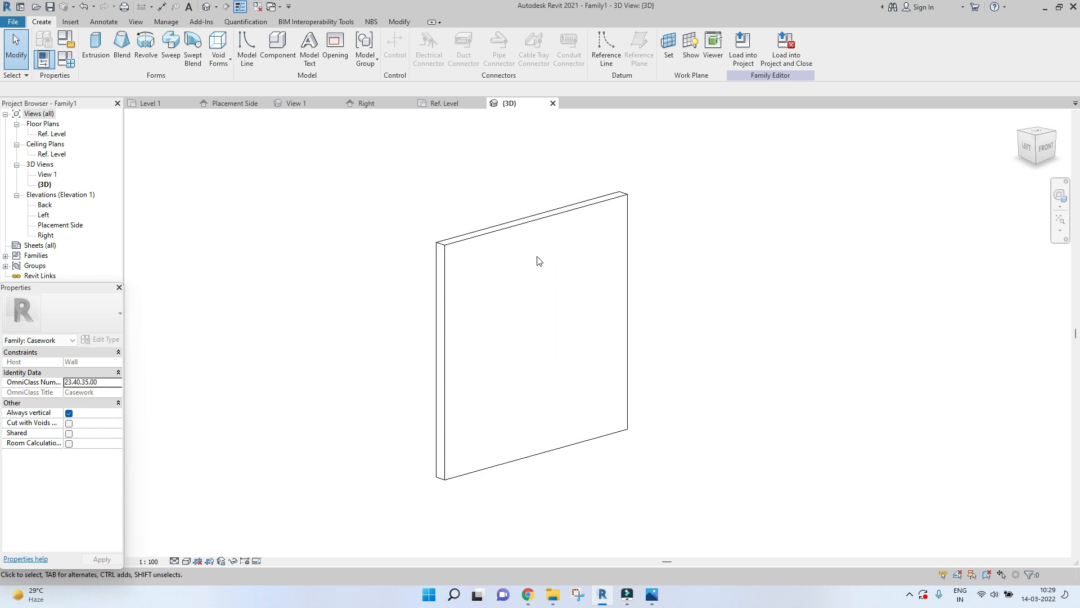
pyautogui.keyDown('shift'); pyautogui.moveTo(551, 405); pyautogui.dragTo(427, 412, button='middle'); pyautogui.keyUp('shift')
pyautogui.click(1044, 147)
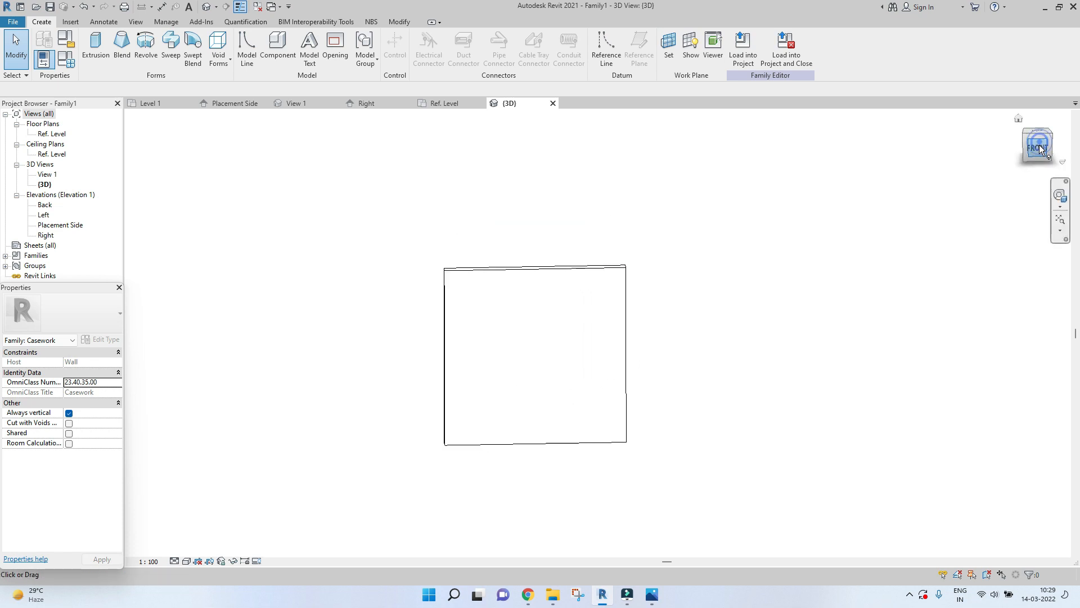
pyautogui.moveTo(604, 324); pyautogui.dragTo(588, 304, button='middle')
pyautogui.scroll(3, 591, 297)
pyautogui.scroll(2, 606, 294)
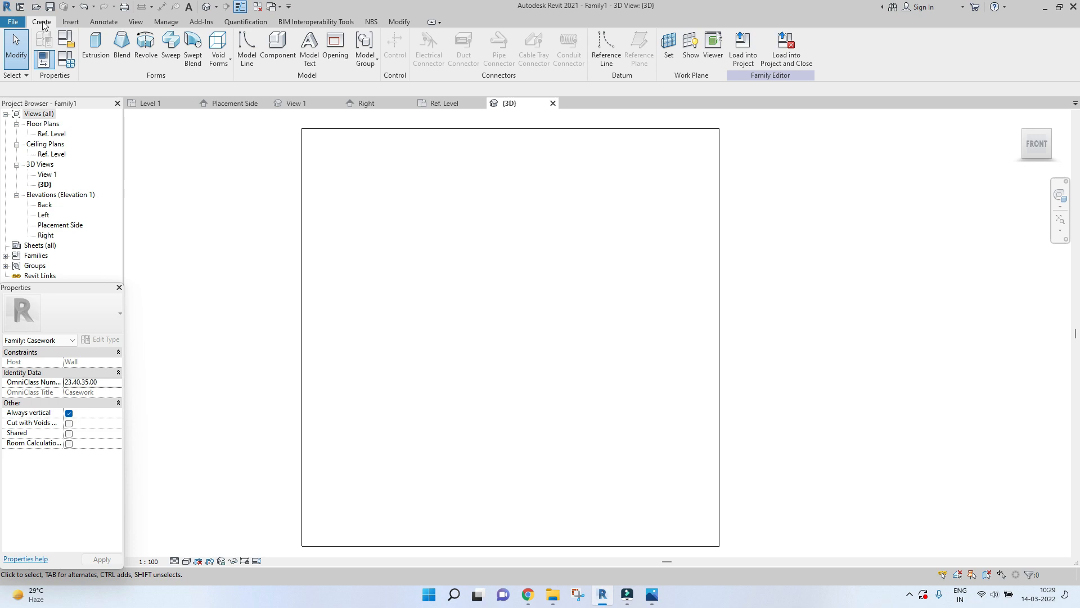
# Start an extrusion and set its work plane to the front face of the host wall.
pyautogui.click(96, 45)
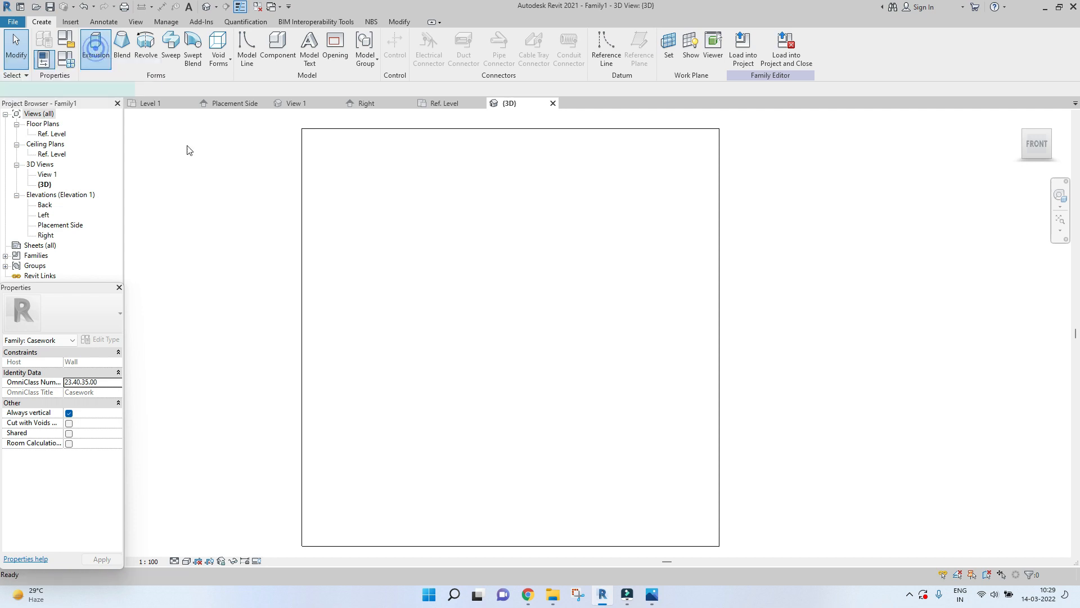
pyautogui.scroll(-1, 416, 164)
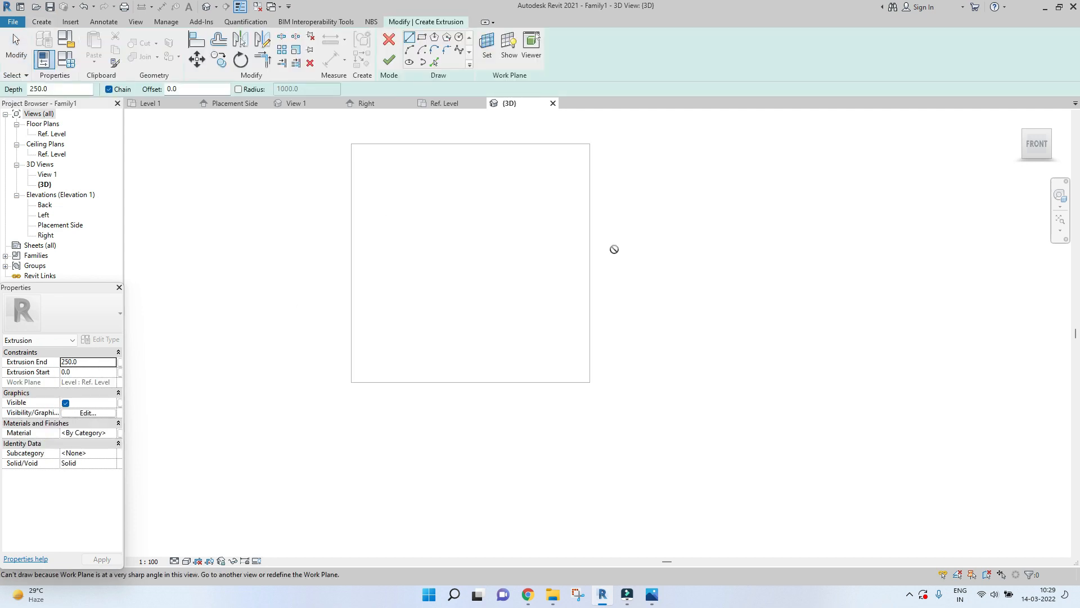
pyautogui.moveTo(569, 259); pyautogui.dragTo(574, 283, button='middle')
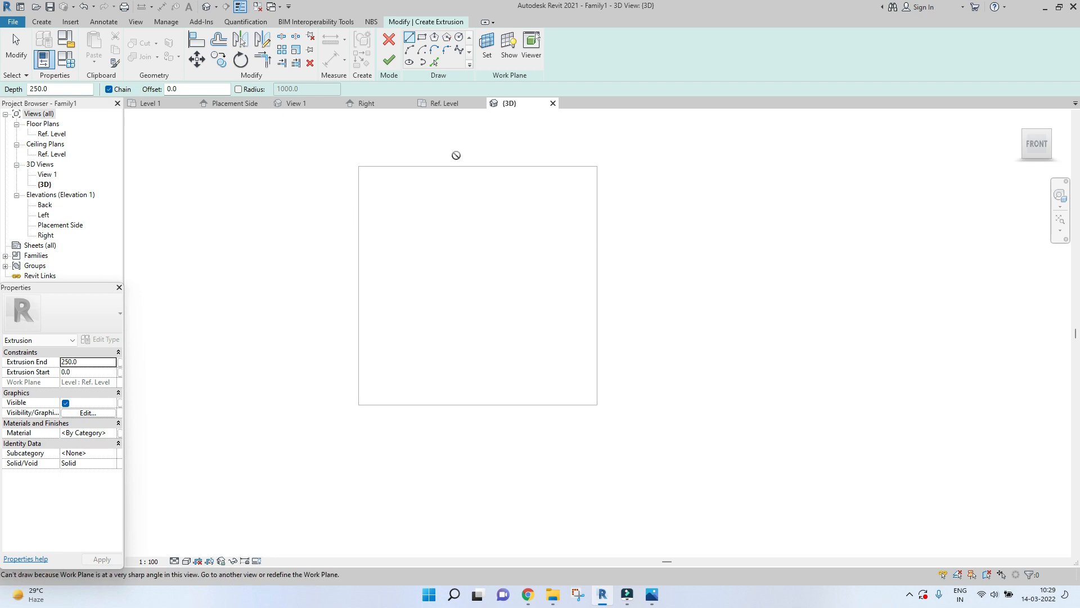
pyautogui.click(487, 48)
pyautogui.click(468, 310)
pyautogui.click(506, 362)
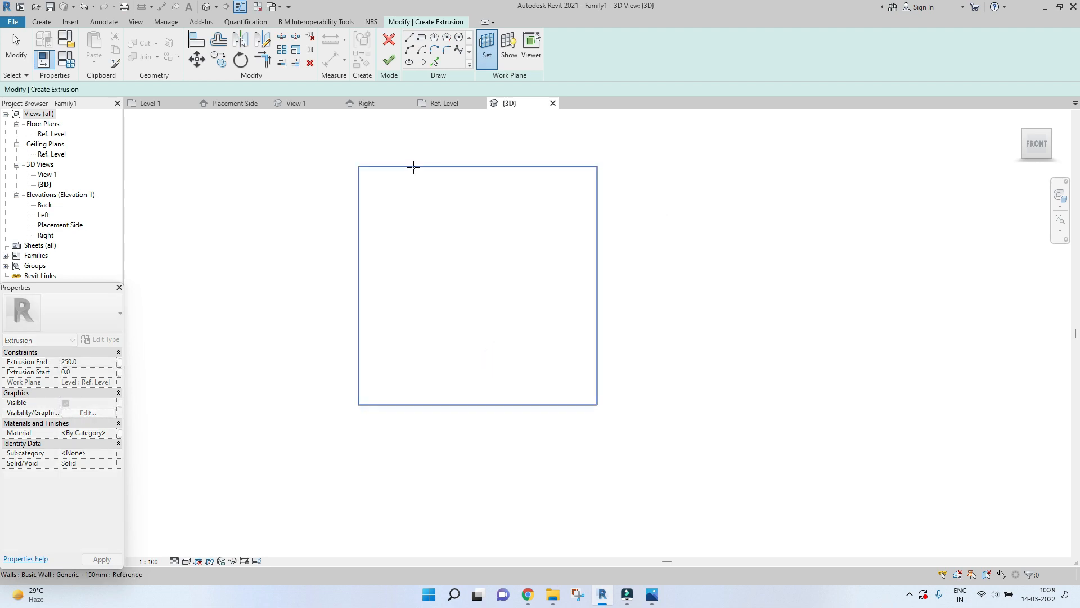
pyautogui.click(413, 167)
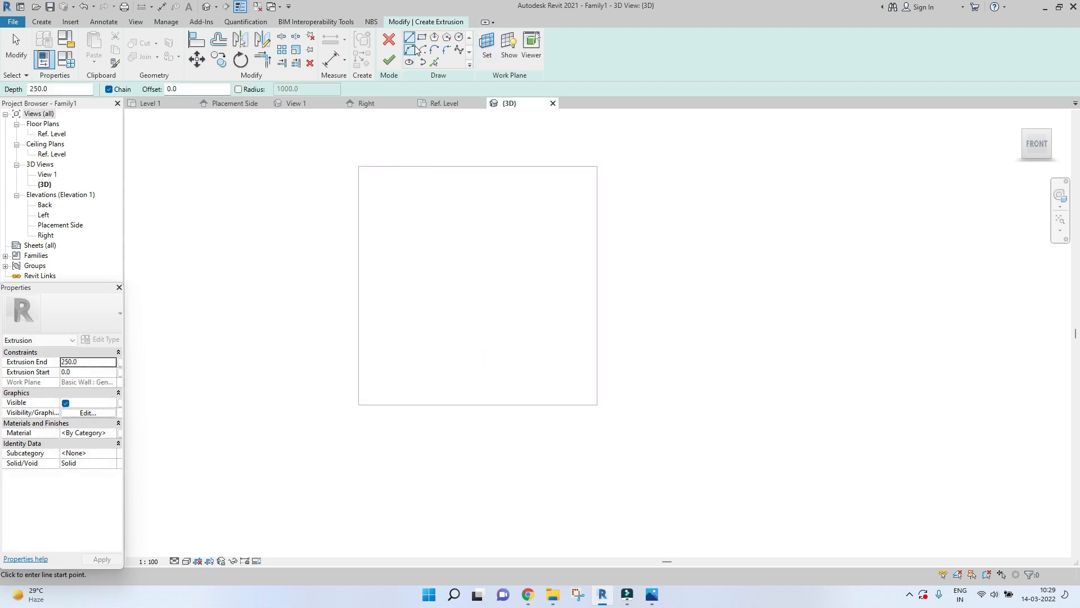
# Sketch a rectangle about 180 mm wide and 3000 mm tall over the wall's full height, close to its left edge.
pyautogui.scroll(3, 357, 421)
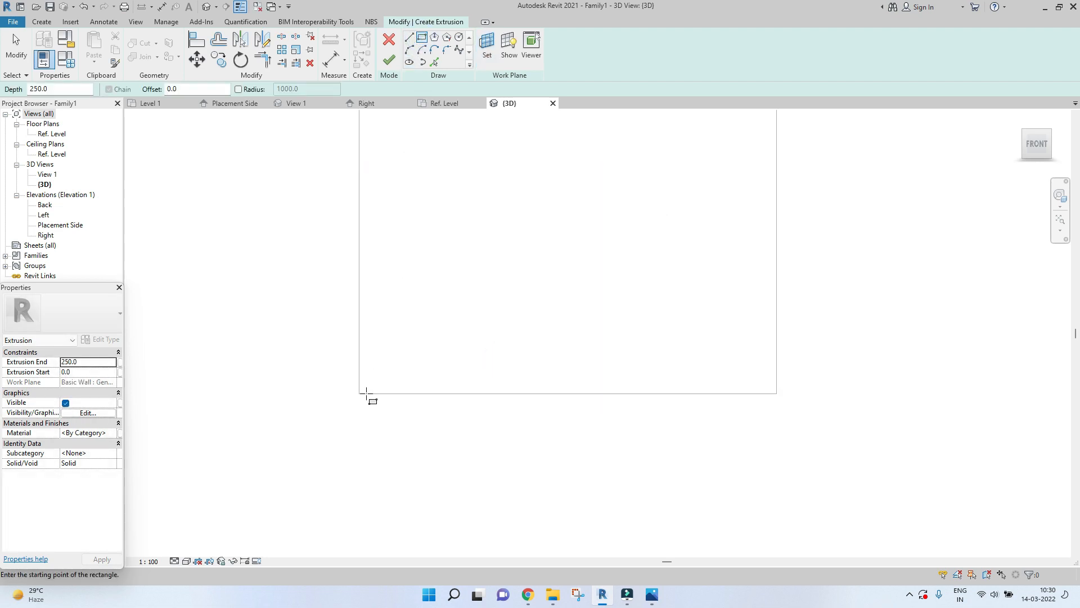
pyautogui.click(367, 393)
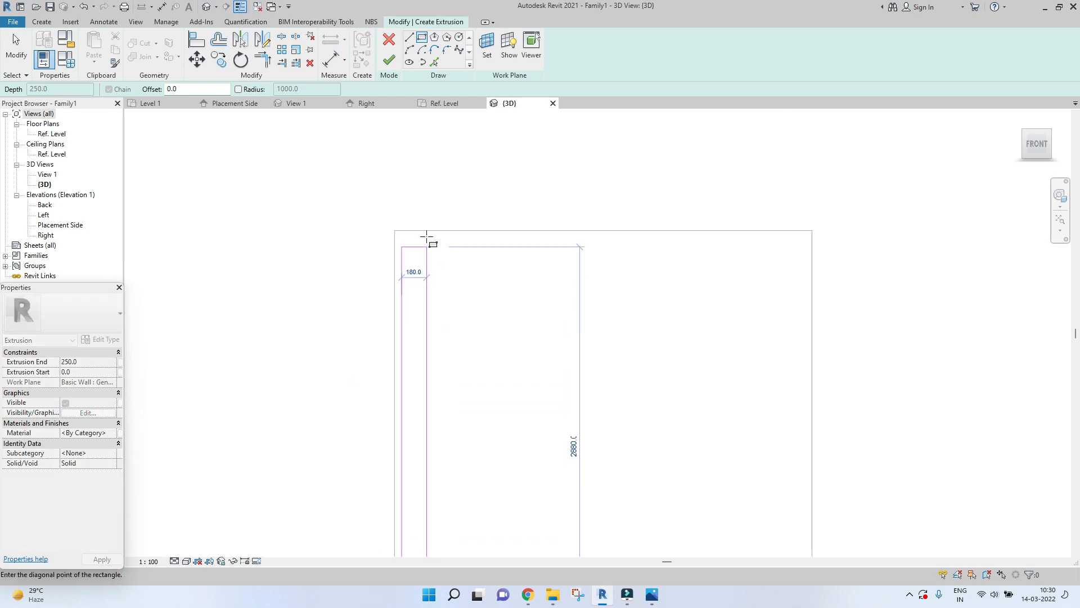
pyautogui.click(426, 230)
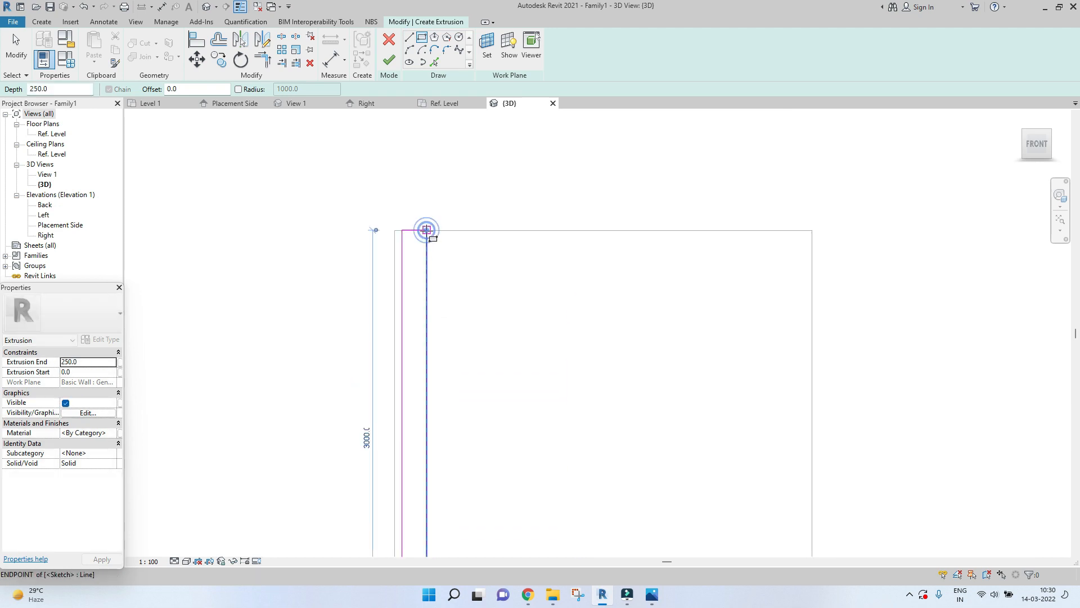
pyautogui.press('Escape')
pyautogui.click(401, 316)
pyautogui.scroll(2, 416, 221)
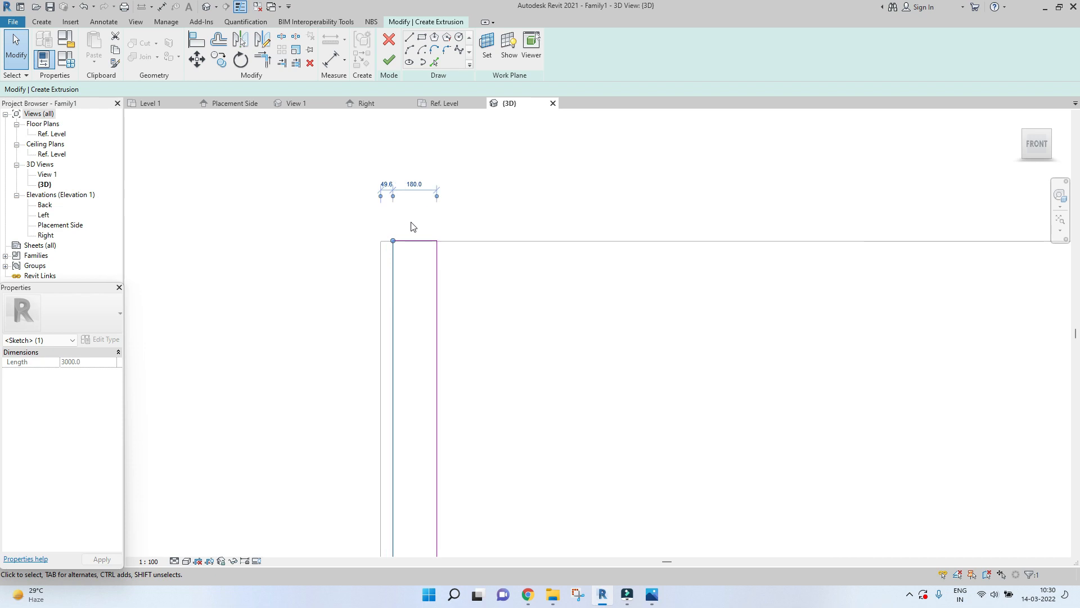
pyautogui.press('Escape')
# Set the project's length units to feet and fractional inches.
pyautogui.press('u')
pyautogui.press('n')
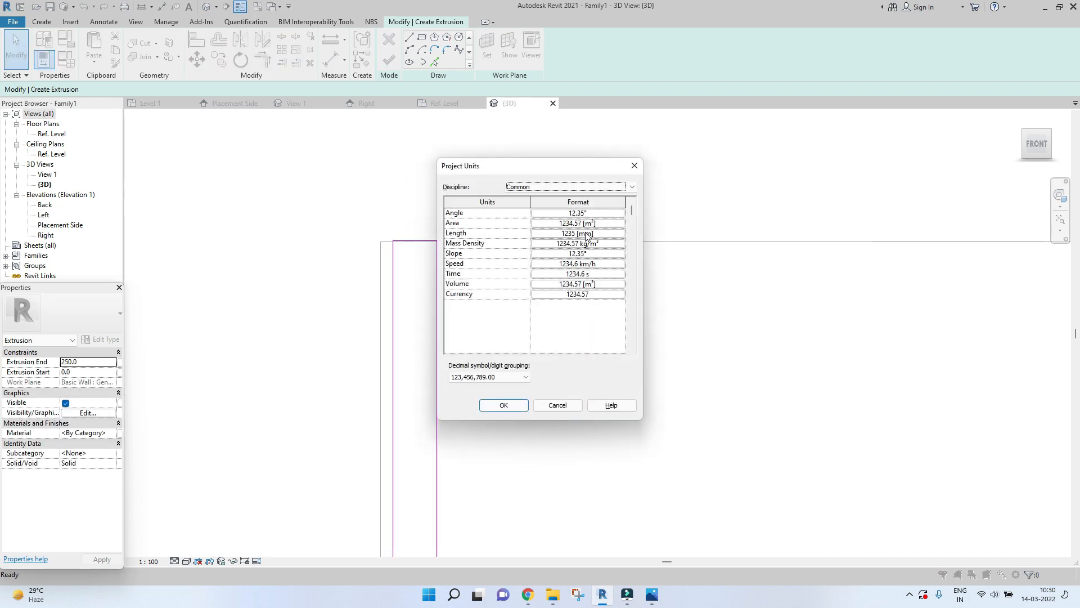
pyautogui.click(586, 234)
pyautogui.click(557, 233)
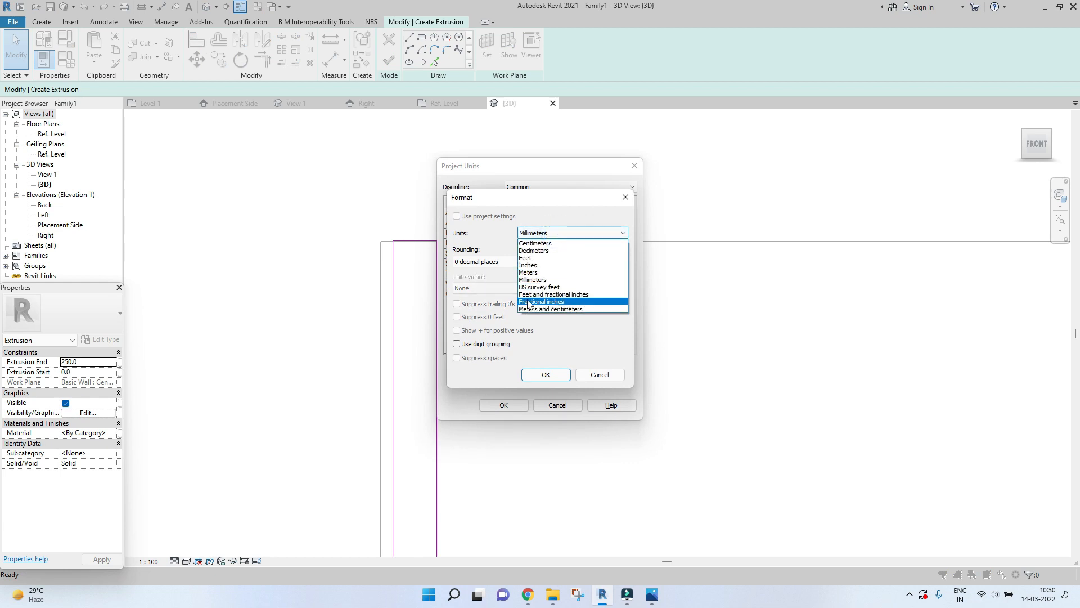
pyautogui.click(559, 301)
pyautogui.click(541, 377)
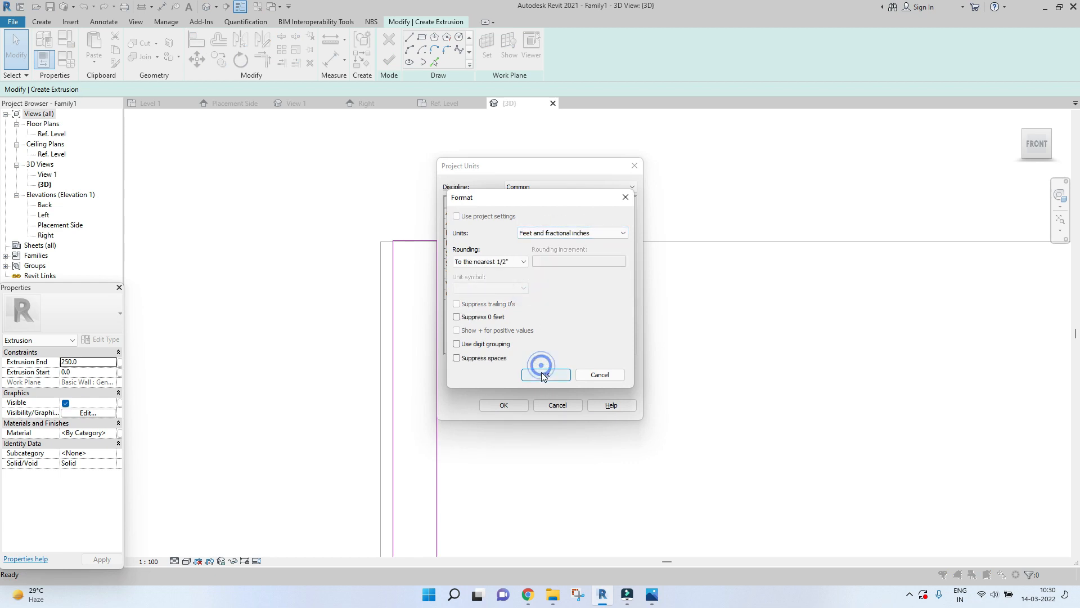
pyautogui.click(504, 405)
# Lower the rectangle's top edge slightly below the wall's top edge, leaving the sides about 9' 9 1/2" long.
pyautogui.scroll(-3, 430, 259)
pyautogui.scroll(-3, 447, 275)
pyautogui.scroll(3, 449, 355)
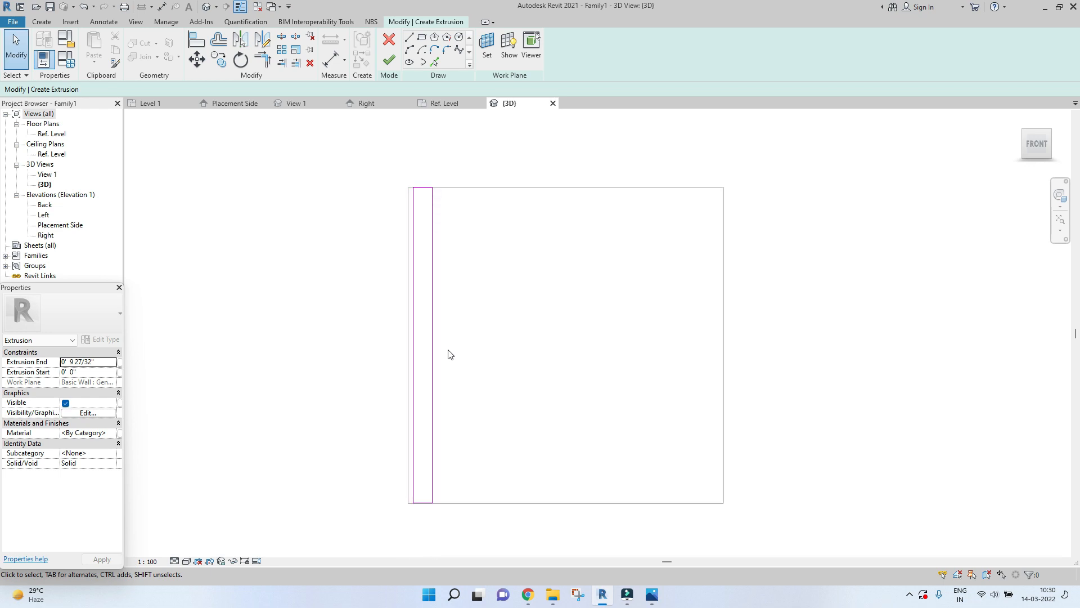
pyautogui.scroll(2, 419, 223)
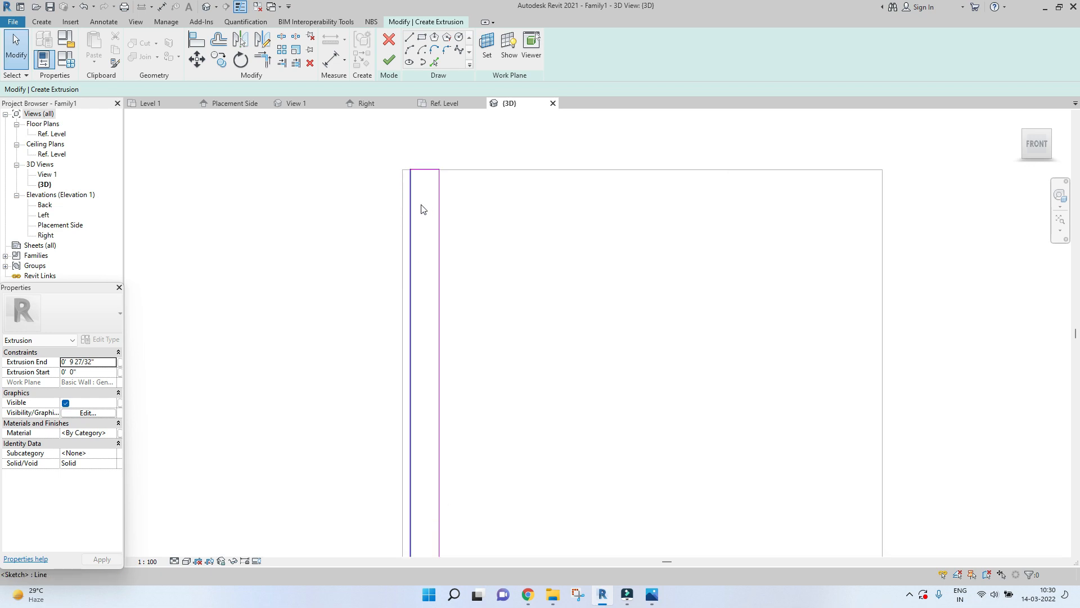
pyautogui.click(420, 170)
pyautogui.scroll(-1, 449, 234)
pyautogui.scroll(2, 451, 354)
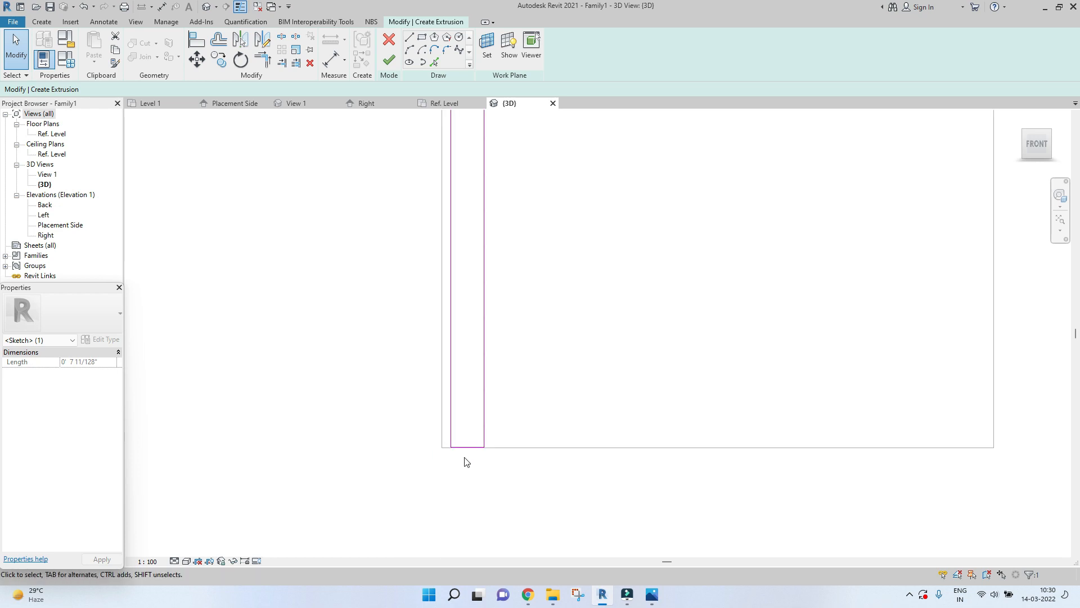
pyautogui.scroll(3, 464, 450)
pyautogui.scroll(-5, 465, 453)
pyautogui.scroll(8, 483, 434)
pyautogui.scroll(2, 536, 288)
pyautogui.scroll(-6, 536, 288)
pyautogui.moveTo(536, 284); pyautogui.dragTo(539, 449, button='middle')
pyautogui.scroll(-7, 539, 449)
pyautogui.moveTo(538, 254); pyautogui.dragTo(550, 454, button='middle')
# Set the rectangle's width to 2" by repositioning its long right edge.
pyautogui.click(562, 313)
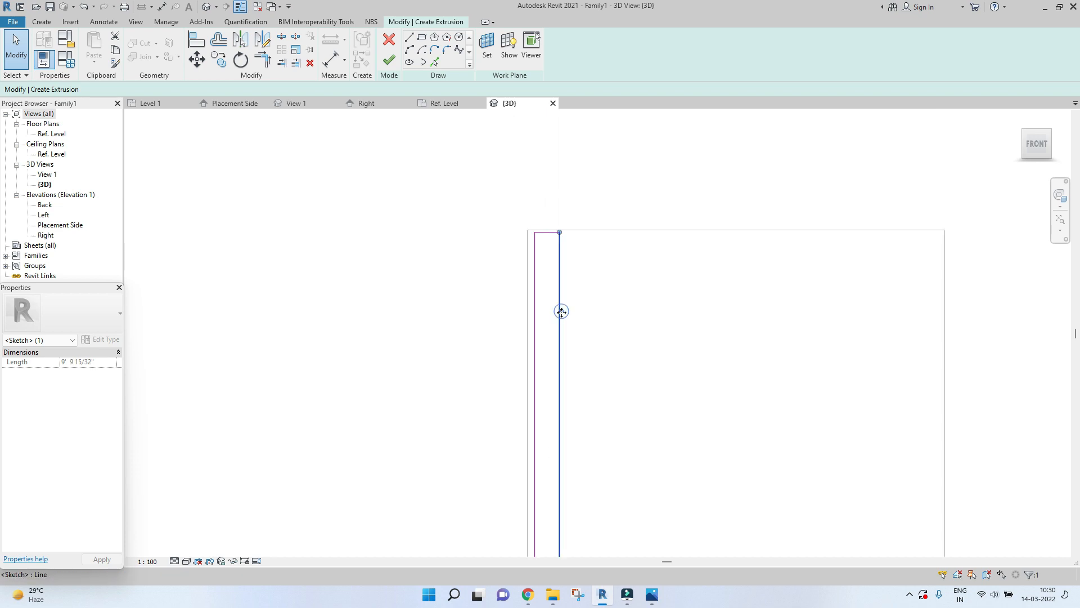
pyautogui.moveTo(554, 295); pyautogui.dragTo(544, 231, button='middle')
pyautogui.scroll(-2, 544, 231)
pyautogui.moveTo(539, 468); pyautogui.dragTo(530, 429, button='middle')
pyautogui.scroll(3, 529, 428)
pyautogui.scroll(1, 536, 413)
pyautogui.click(541, 405)
pyautogui.write('2"')
pyautogui.press('Return')
pyautogui.click(540, 406)
# Move the narrow strip's top edge closer to the wall's top edge, leaving only a small gap.
pyautogui.moveTo(569, 218); pyautogui.dragTo(558, 370, button='middle')
pyautogui.scroll(-4, 556, 366)
pyautogui.moveTo(557, 268); pyautogui.dragTo(561, 327, button='middle')
pyautogui.scroll(5, 546, 227)
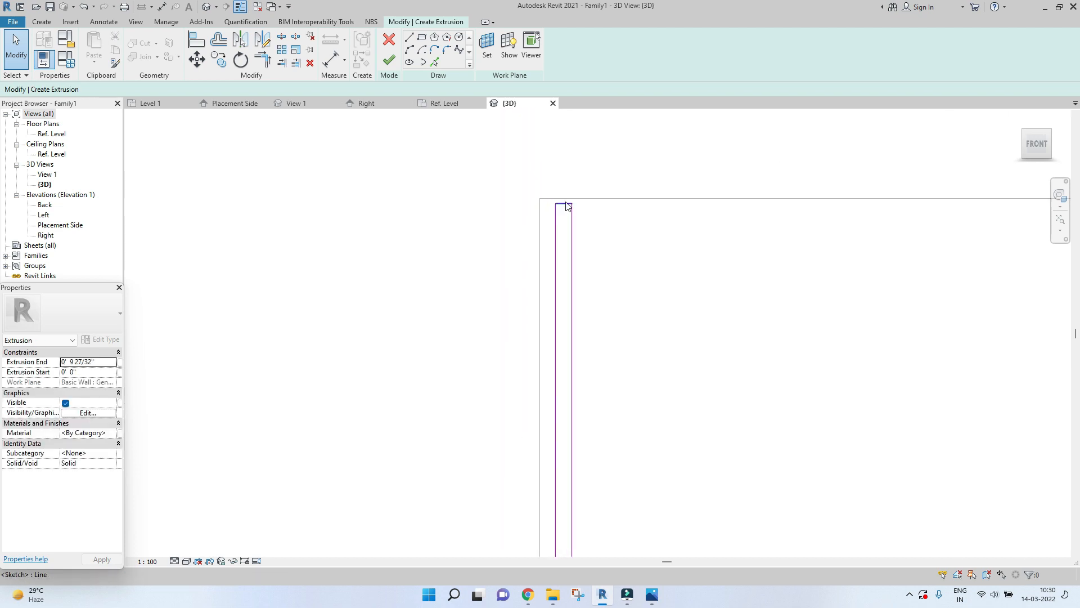
pyautogui.click(568, 204)
pyautogui.scroll(-2, 586, 316)
pyautogui.scroll(6, 576, 235)
pyautogui.scroll(-3, 581, 323)
pyautogui.click(582, 320)
pyautogui.scroll(-3, 559, 321)
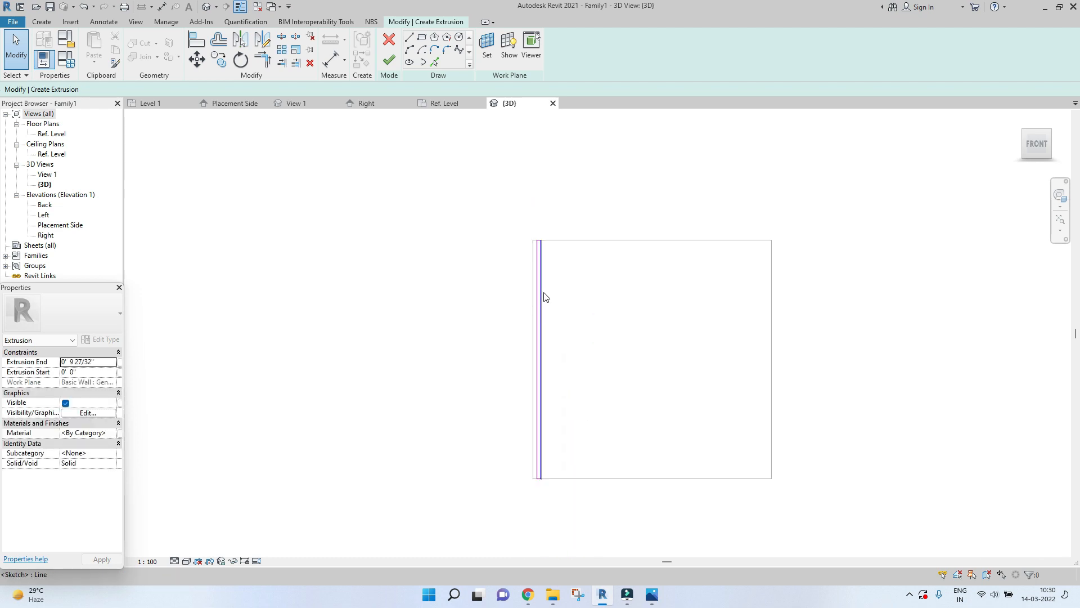
# Copy the whole strip outline 2 1/4" horizontally to the right, leaving a 1/4" gap between the two strips.
pyautogui.moveTo(510, 179); pyautogui.dragTo(611, 552)
pyautogui.scroll(3, 559, 293)
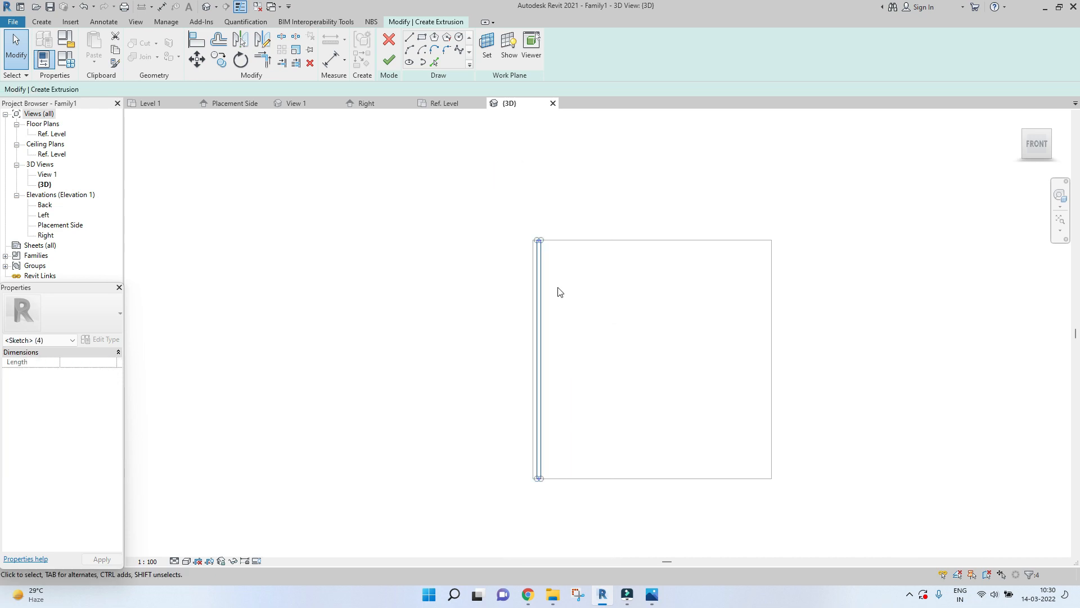
pyautogui.click(226, 67)
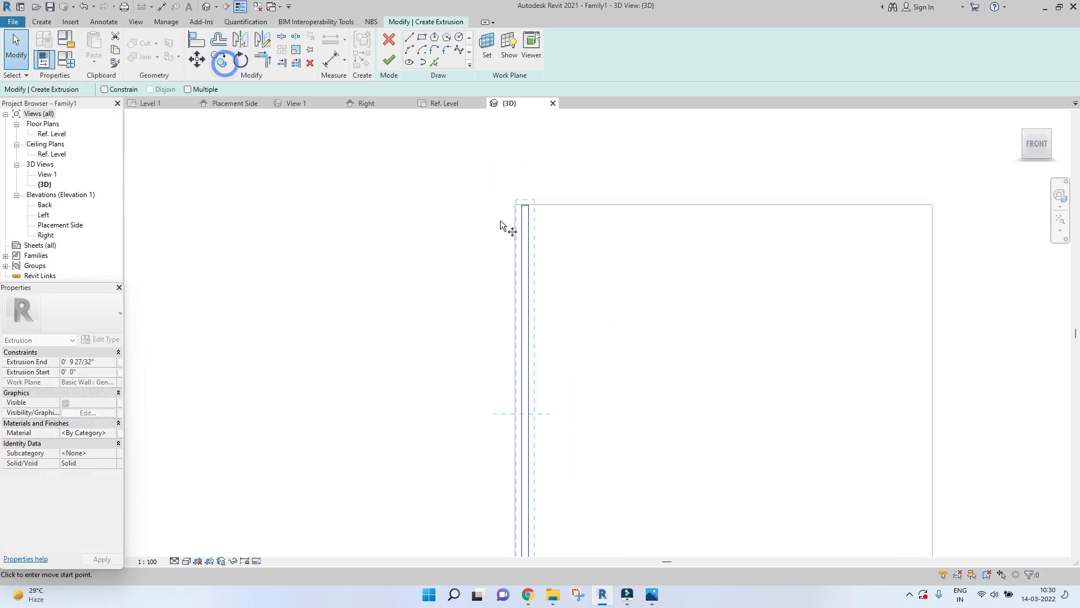
pyautogui.click(500, 218)
pyautogui.scroll(1, 566, 247)
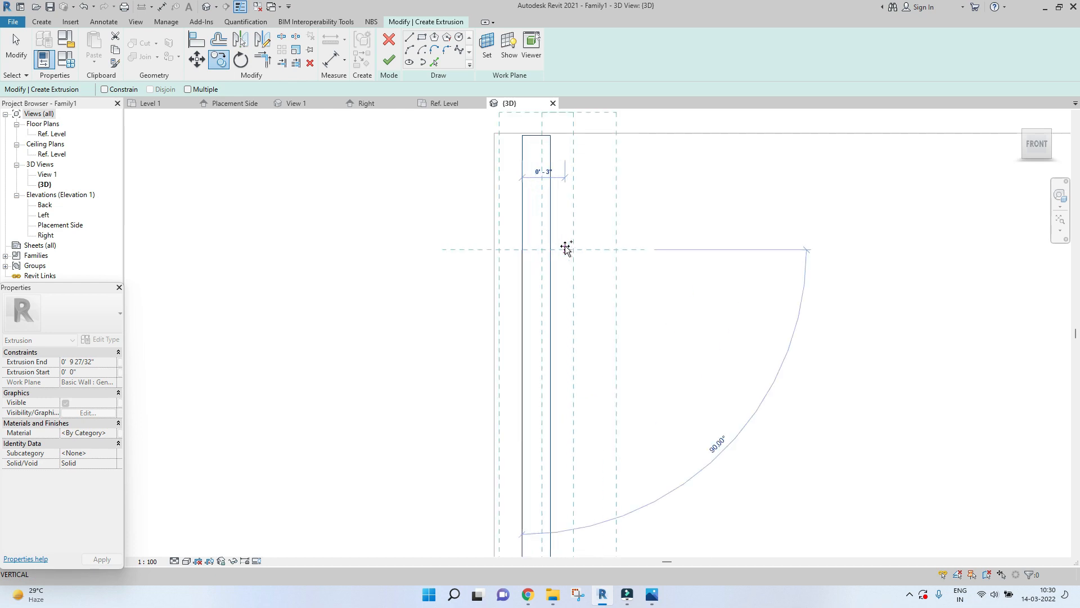
pyautogui.scroll(2, 549, 248)
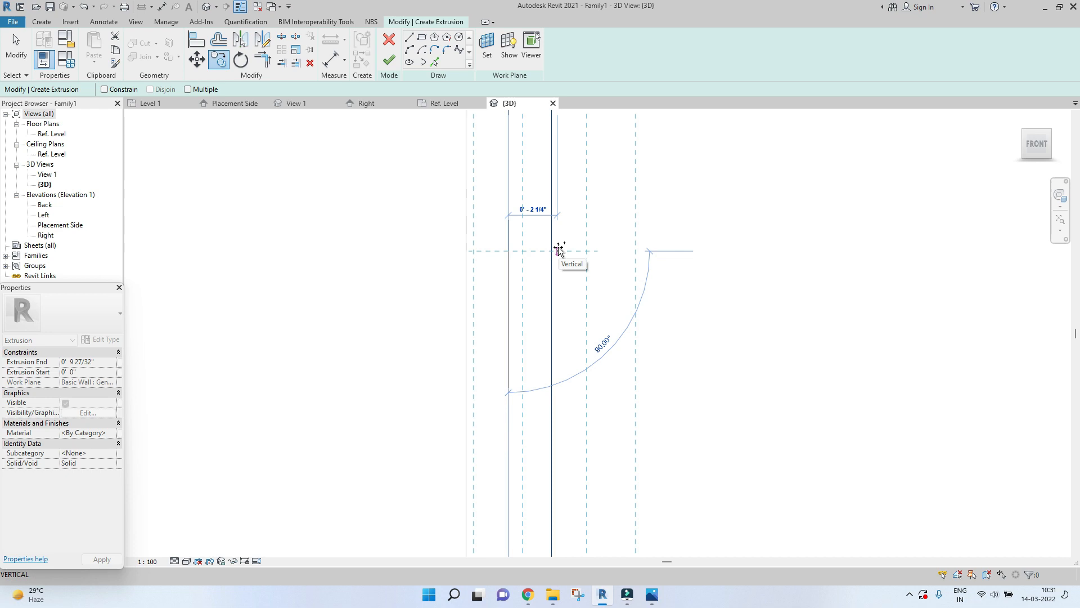
pyautogui.click(558, 248)
pyautogui.scroll(-3, 557, 246)
pyautogui.scroll(-3, 579, 200)
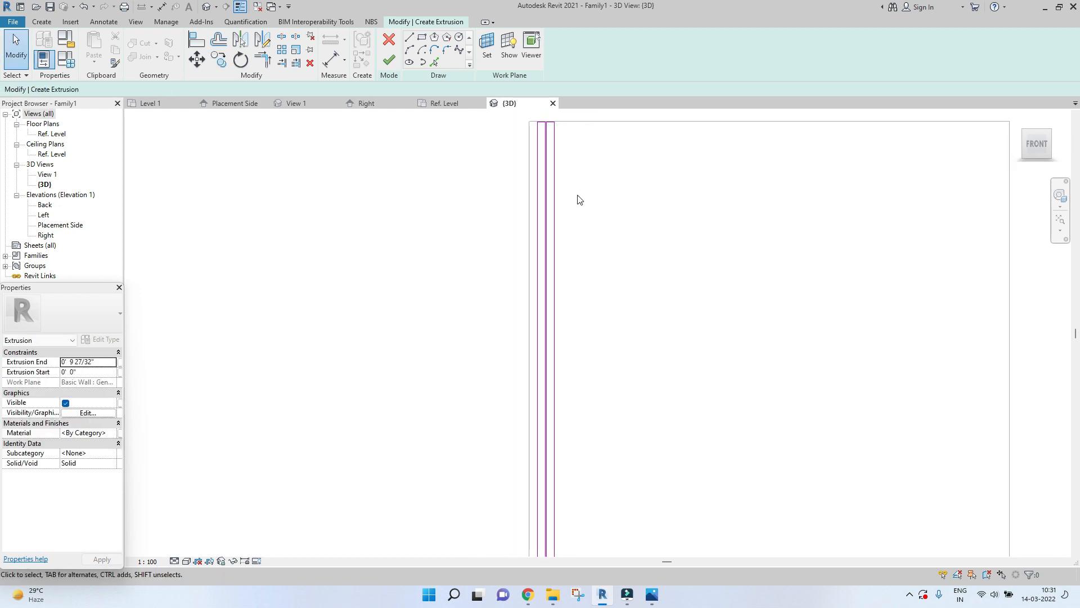
pyautogui.scroll(-2, 529, 475)
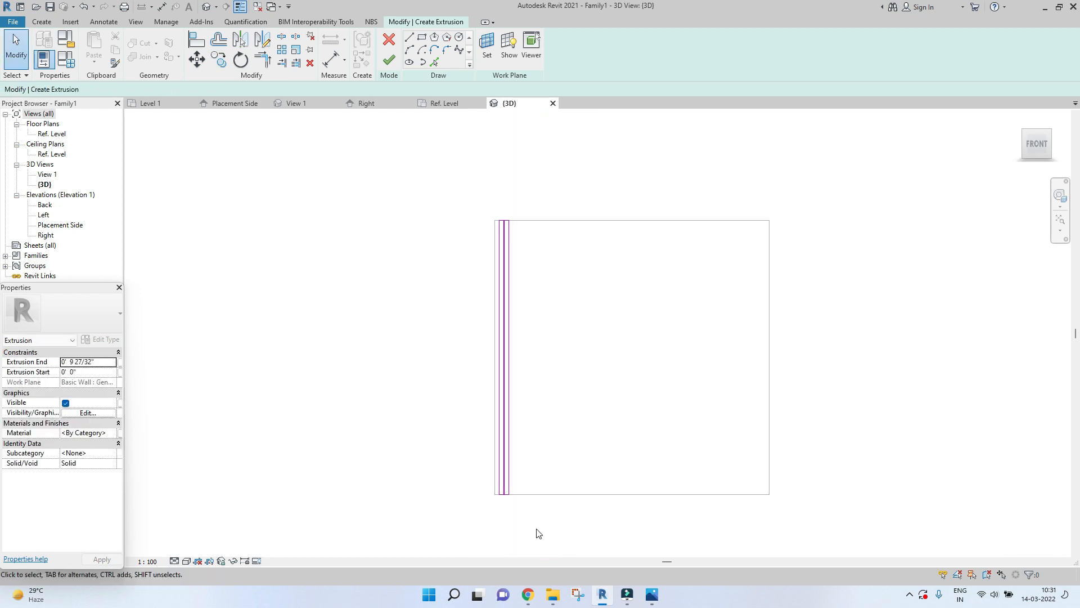
# Copy the second strip to the right, using the matching right edges of the first two strips as the copy distance.
pyautogui.scroll(6, 492, 221)
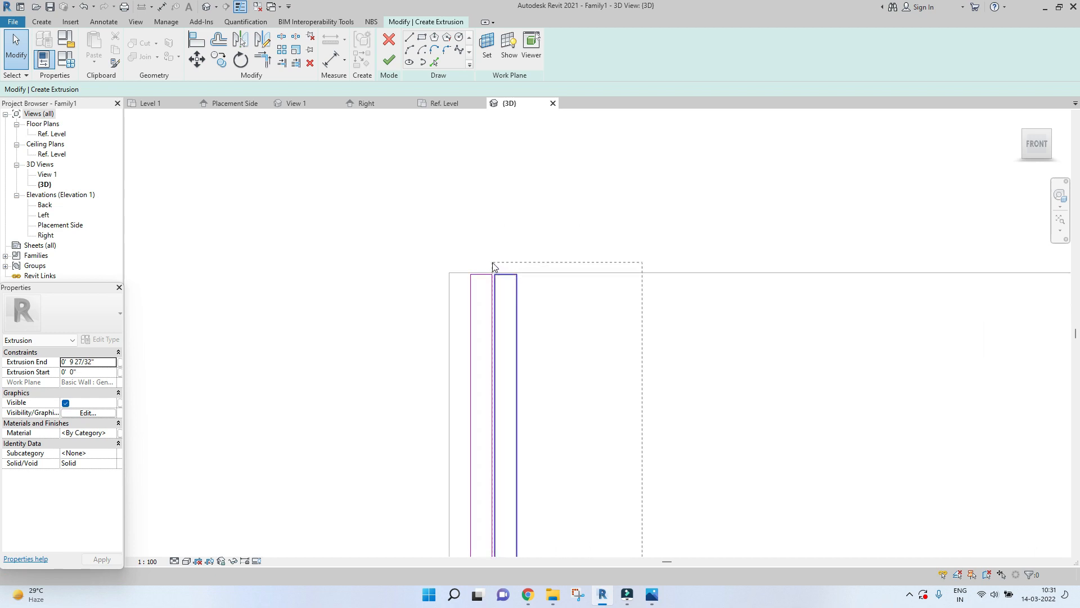
pyautogui.click(496, 269)
pyautogui.scroll(3, 513, 388)
pyautogui.scroll(-1, 509, 260)
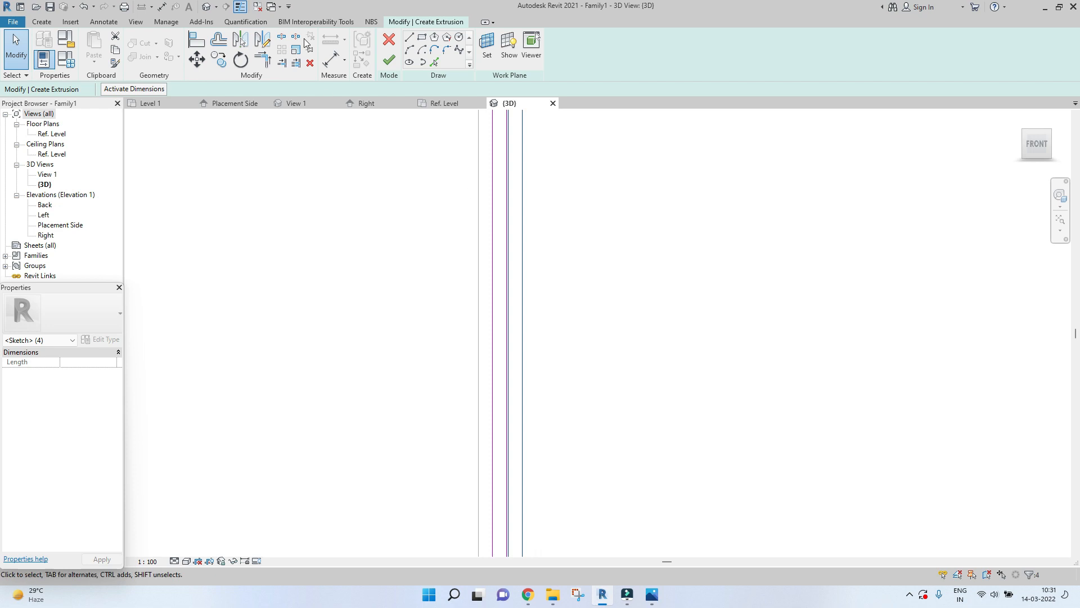
pyautogui.click(221, 59)
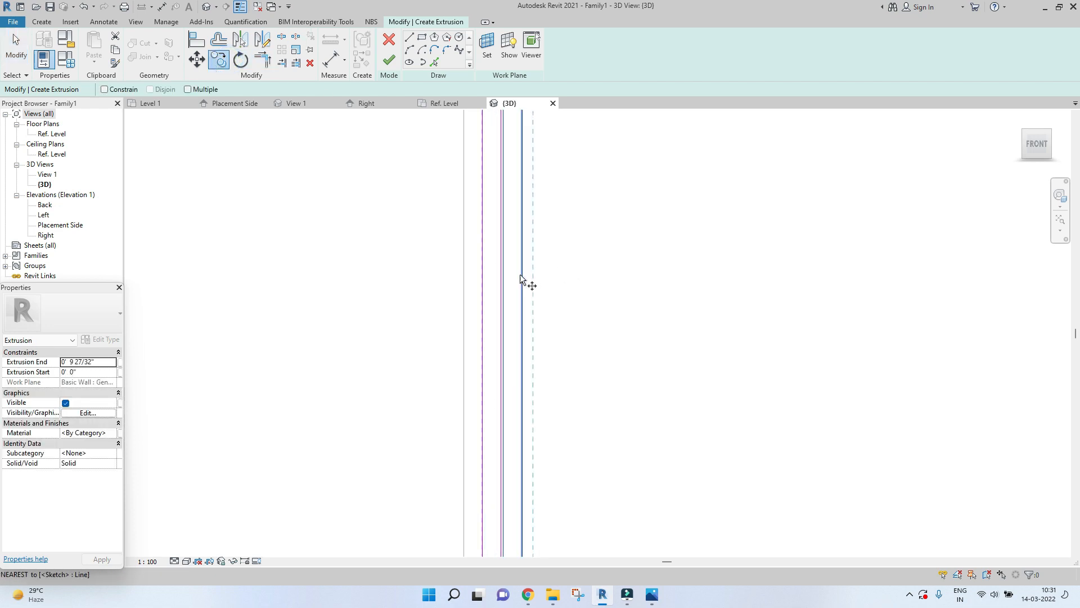
pyautogui.scroll(2, 487, 302)
pyautogui.scroll(2, 493, 264)
pyautogui.click(497, 263)
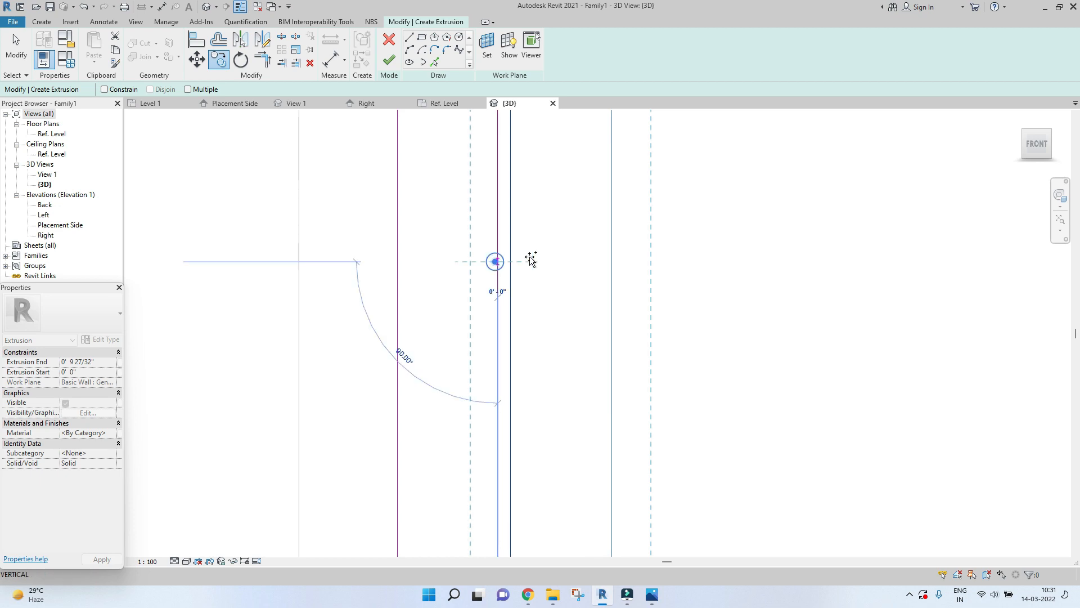
pyautogui.click(613, 263)
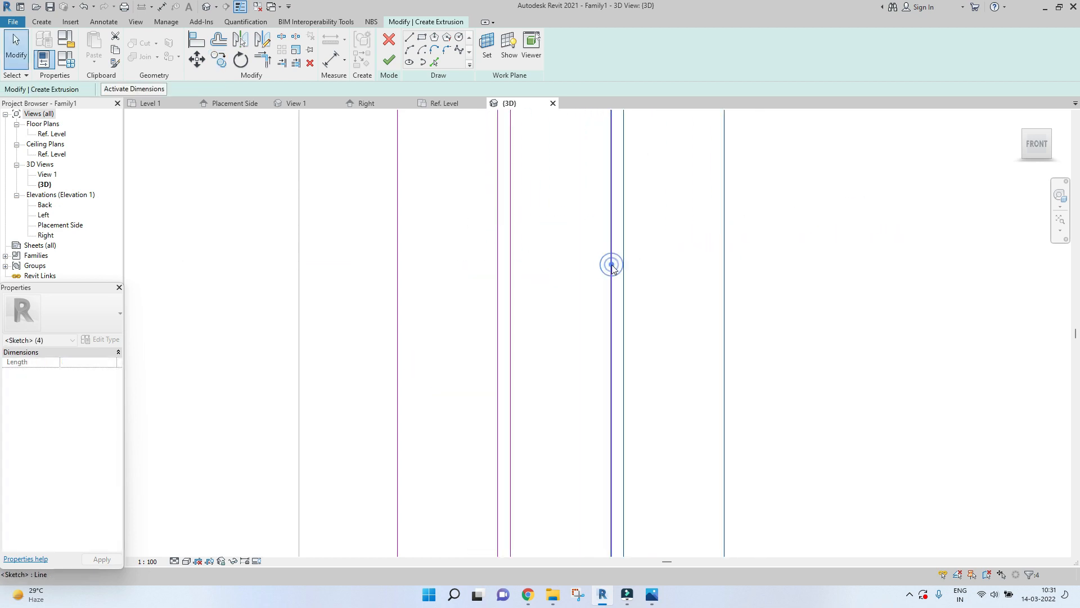
pyautogui.press('Escape')
pyautogui.scroll(-5, 596, 359)
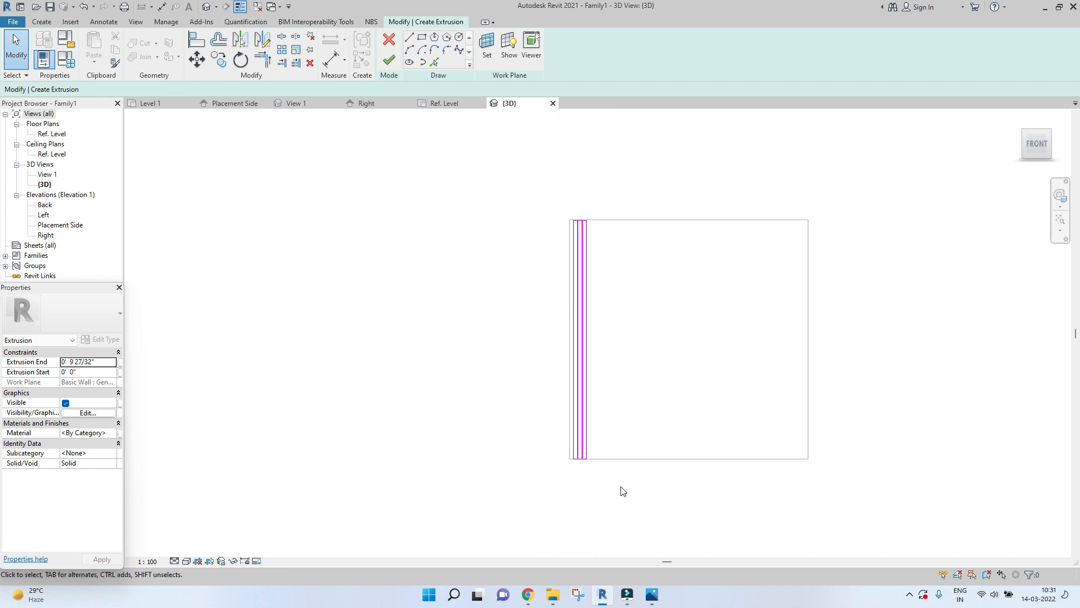
# Select the second and third strip outlines and turn on multiple copies for the Copy command.
pyautogui.scroll(6, 577, 217)
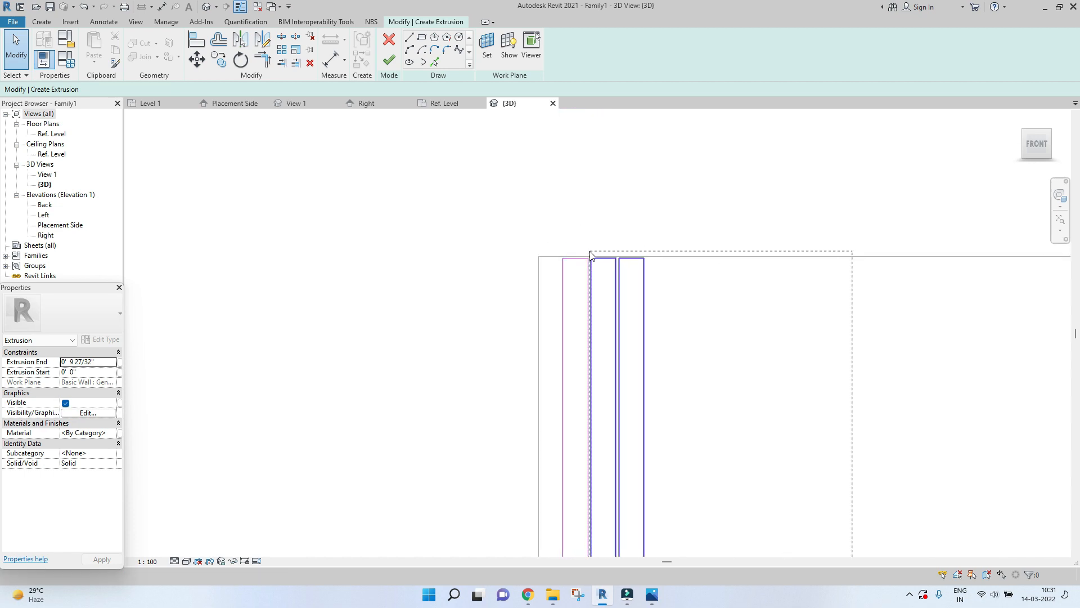
pyautogui.moveTo(590, 252); pyautogui.dragTo(590, 253)
pyautogui.scroll(6, 590, 253)
pyautogui.moveTo(619, 330); pyautogui.dragTo(440, 216, button='middle')
pyautogui.scroll(-1, 440, 211)
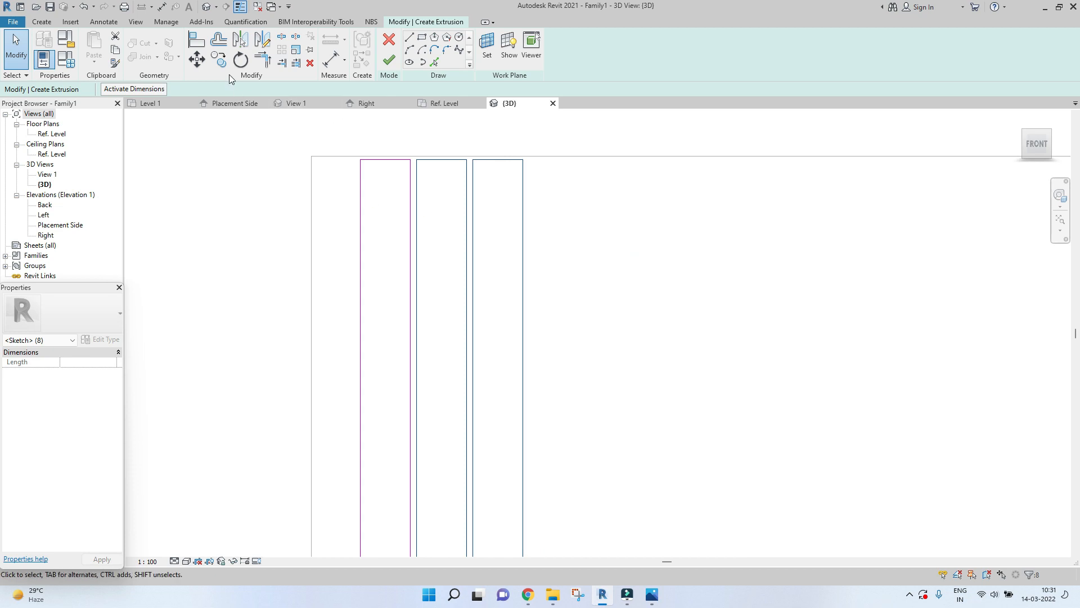
pyautogui.click(220, 61)
pyautogui.scroll(3, 427, 332)
pyautogui.click(396, 334)
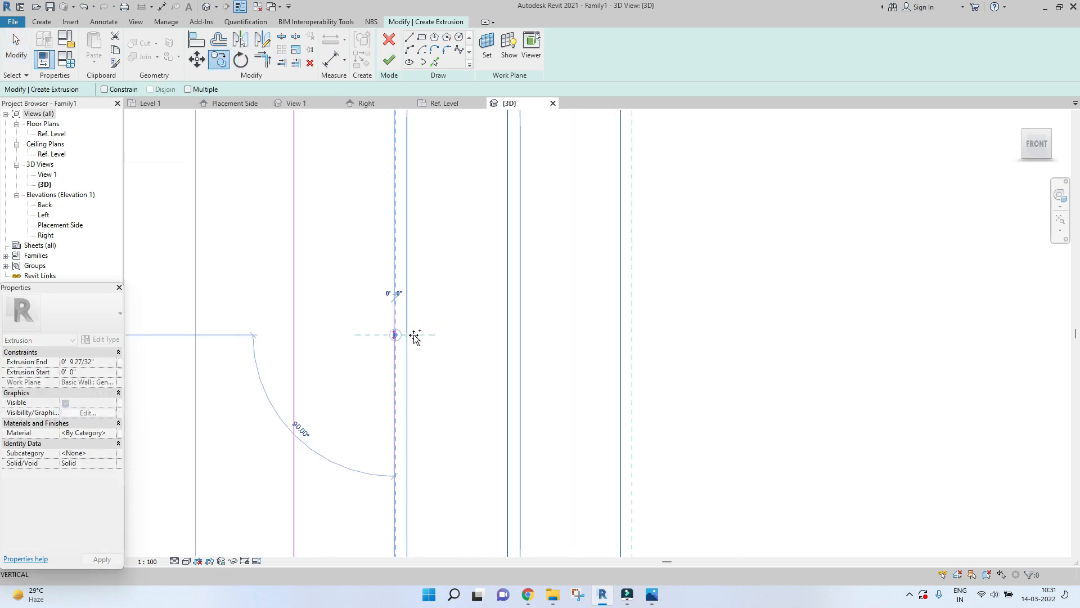
pyautogui.click(188, 89)
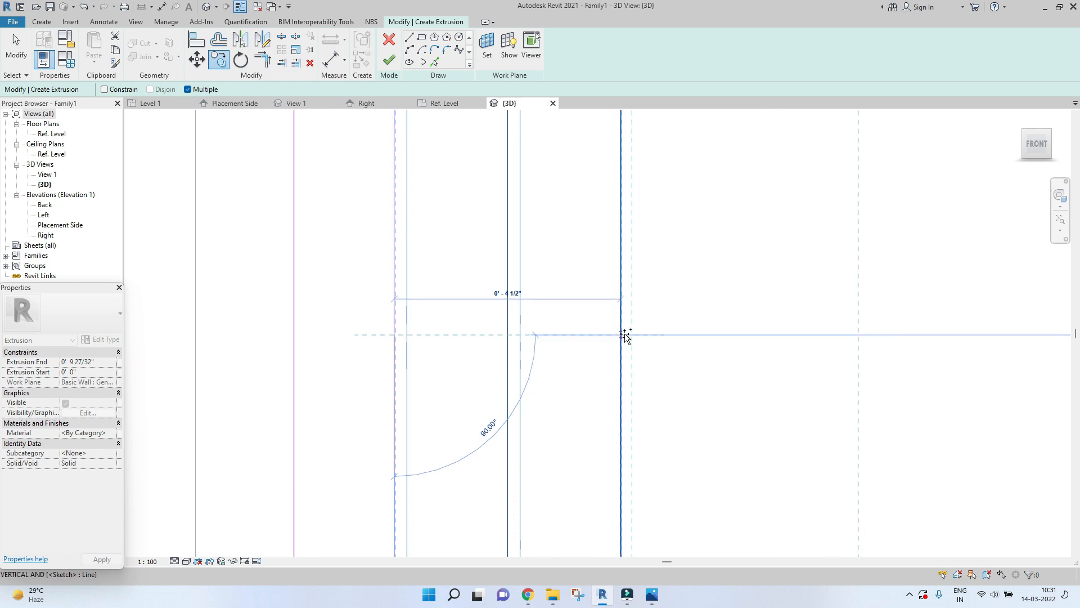
pyautogui.scroll(3, 611, 336)
pyautogui.press('Escape')
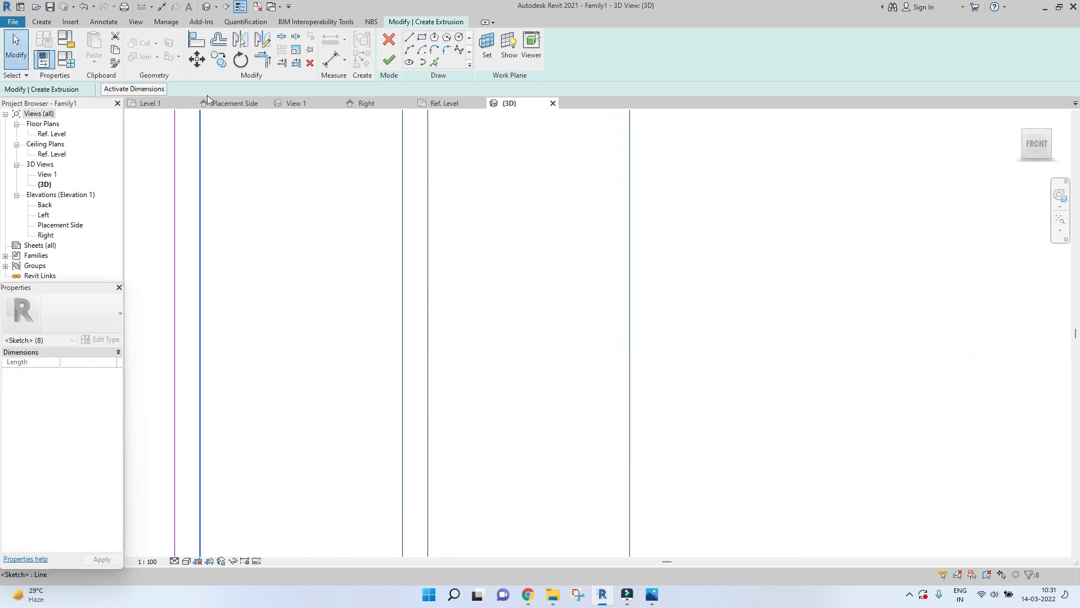
# Copy the two selected strips three times to the right at 4 1/2" intervals, keeping the gaps equal.
pyautogui.click(214, 63)
pyautogui.click(173, 220)
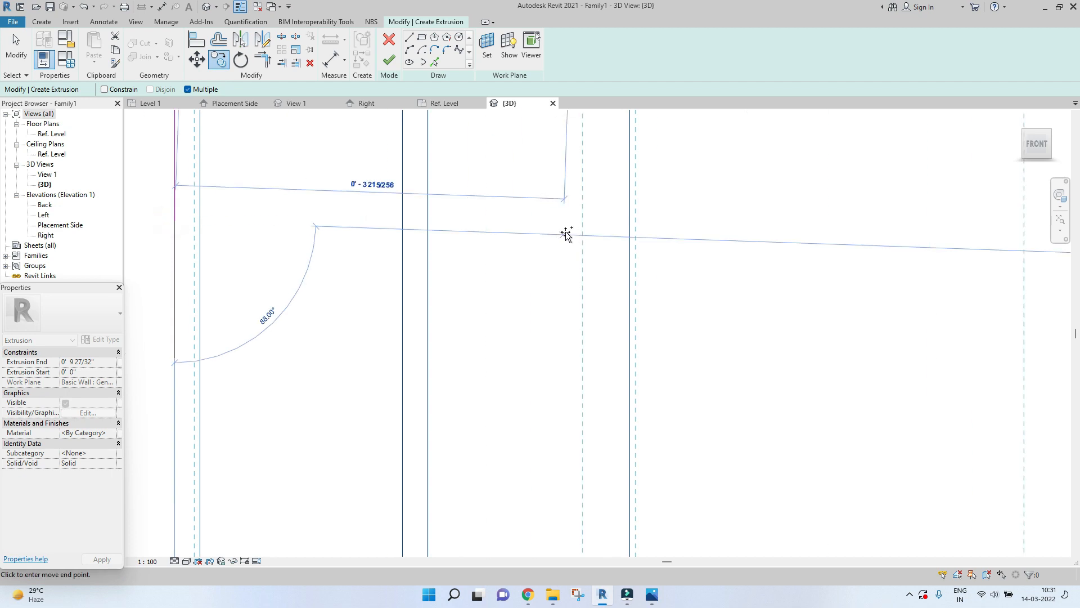
pyautogui.click(627, 223)
pyautogui.scroll(-3, 627, 224)
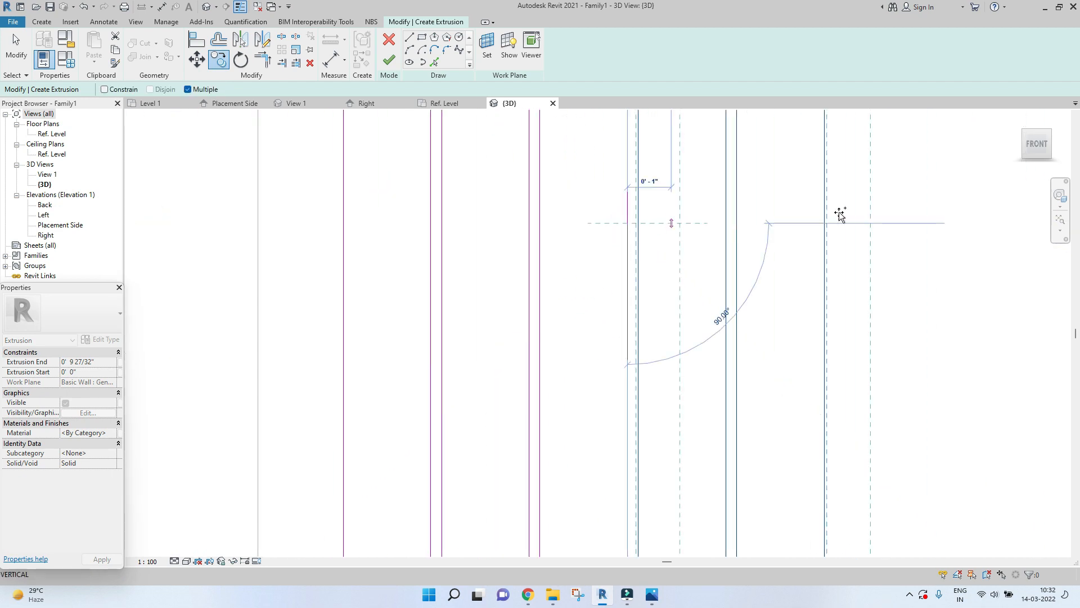
pyautogui.click(826, 224)
pyautogui.scroll(-3, 825, 223)
pyautogui.moveTo(825, 223); pyautogui.dragTo(743, 224, button='middle')
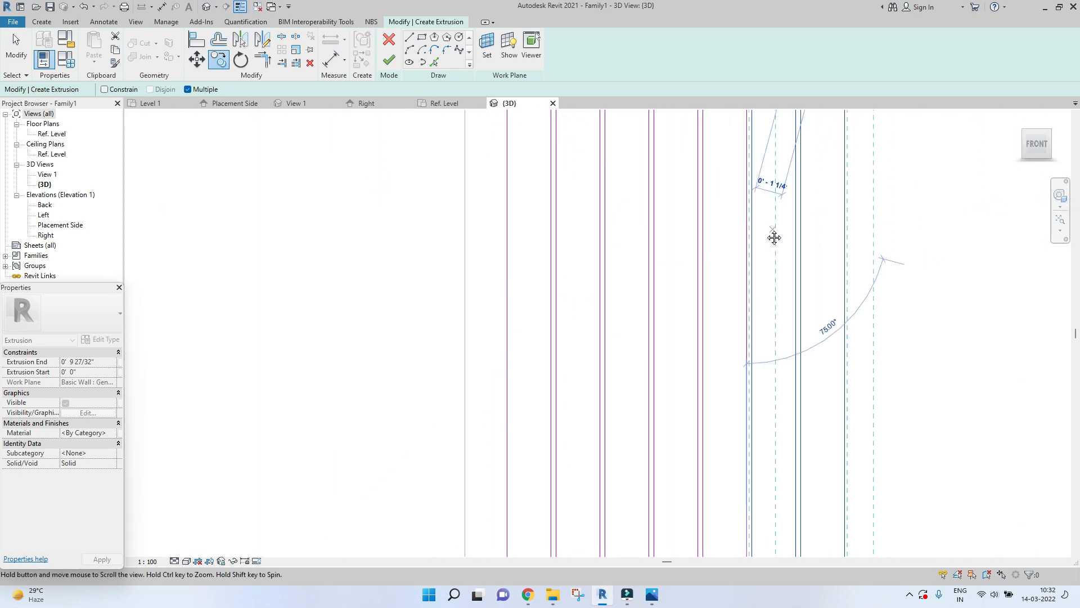
pyautogui.click(839, 226)
pyautogui.scroll(-6, 839, 226)
pyautogui.press('Escape')
# Select the eight strips right of the first one and copy them as a group directly beside the existing row.
pyautogui.moveTo(736, 311); pyautogui.dragTo(468, 174, button='middle')
pyautogui.click(617, 403)
pyautogui.moveTo(668, 461); pyautogui.dragTo(579, 409)
pyautogui.scroll(3, 551, 241)
pyautogui.moveTo(551, 241); pyautogui.dragTo(579, 408, button='middle')
pyautogui.moveTo(579, 408); pyautogui.dragTo(538, 203)
pyautogui.moveTo(538, 203); pyautogui.dragTo(556, 307, button='middle')
pyautogui.moveTo(556, 307)
pyautogui.mouseDown()
pyautogui.moveTo(534, 195)
pyautogui.moveTo(540, 247)
pyautogui.mouseUp()
pyautogui.scroll(3, 530, 154)
pyautogui.scroll(3, 539, 202)
pyautogui.scroll(-1, 542, 277)
pyautogui.moveTo(557, 386)
pyautogui.mouseDown(button='middle')
pyautogui.moveTo(547, 284)
pyautogui.moveTo(425, 353)
pyautogui.mouseUp(button='middle')
pyautogui.scroll(1, 542, 278)
pyautogui.click(219, 60)
pyautogui.scroll(2, 402, 311)
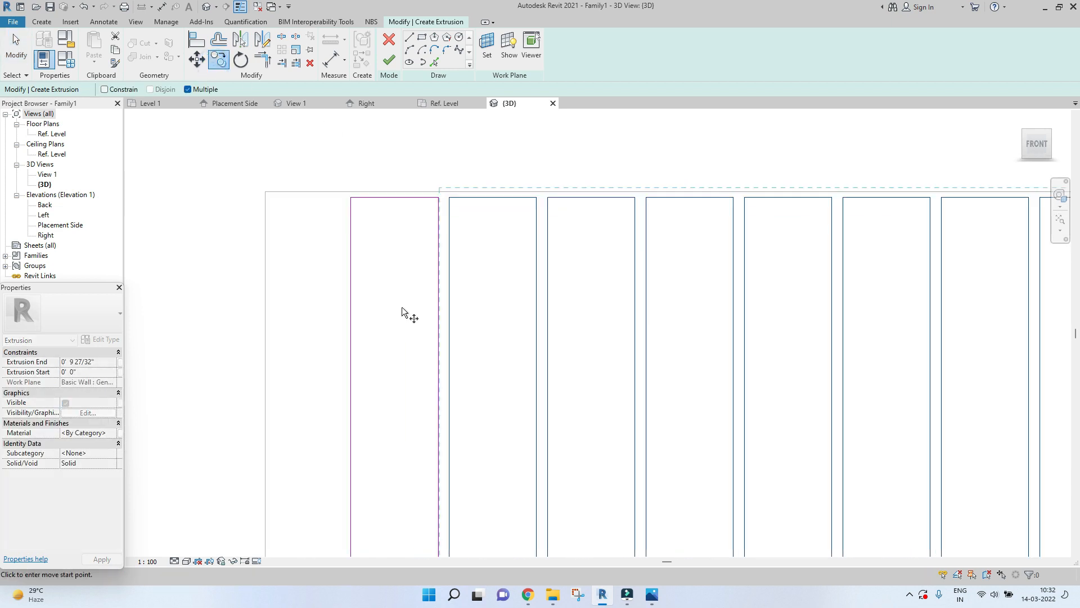
pyautogui.click(440, 282)
pyautogui.scroll(-2, 439, 281)
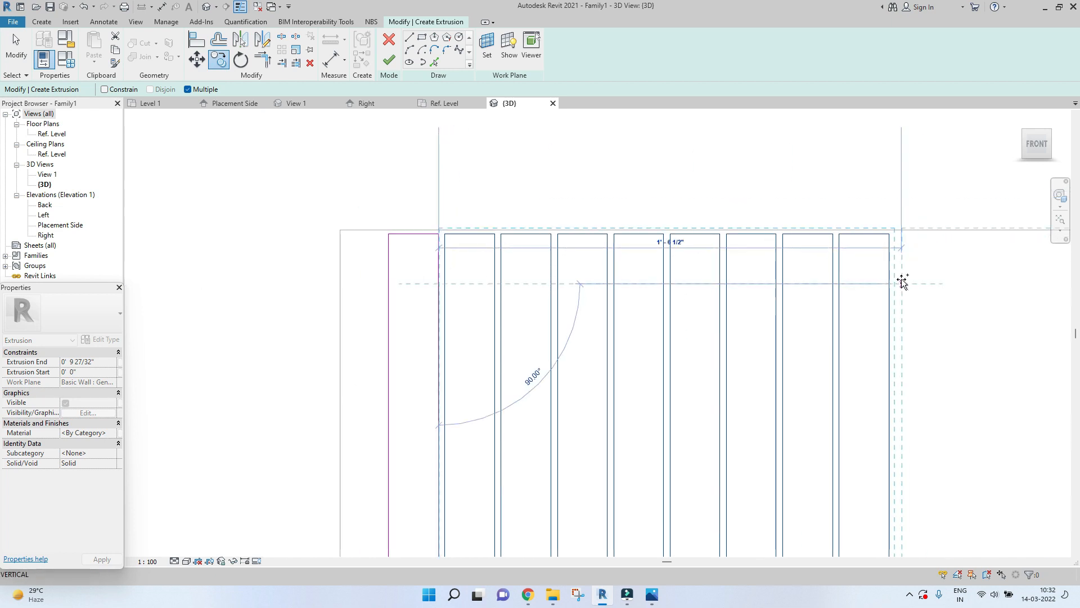
pyautogui.click(890, 283)
# Keep placing copies of the eight-strip group end to end until the row runs past the wall's right edge.
pyautogui.moveTo(898, 315); pyautogui.dragTo(421, 311, button='middle')
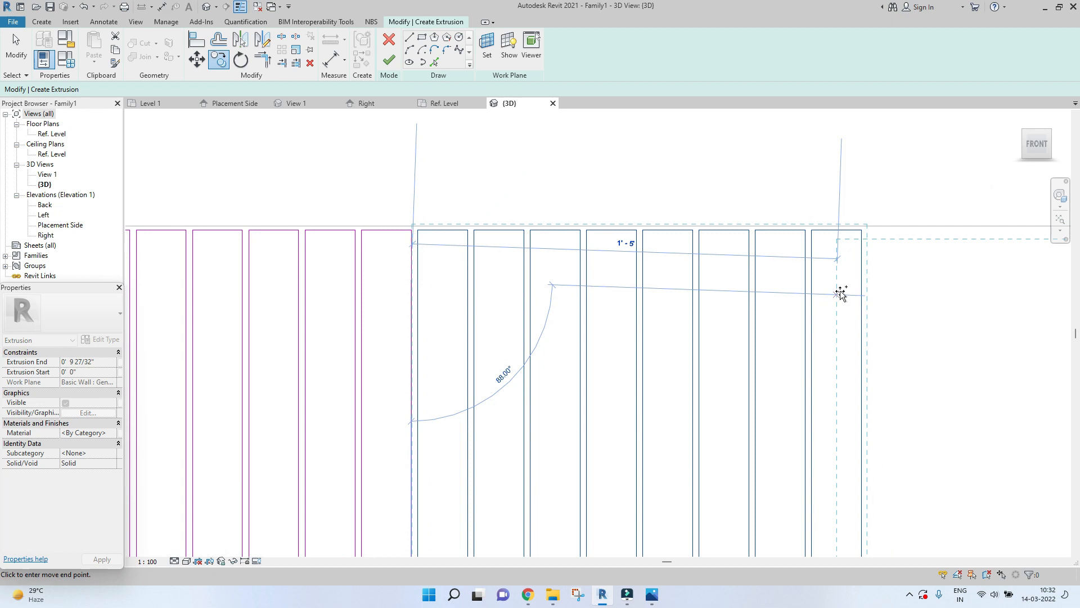
pyautogui.scroll(-2, 707, 276)
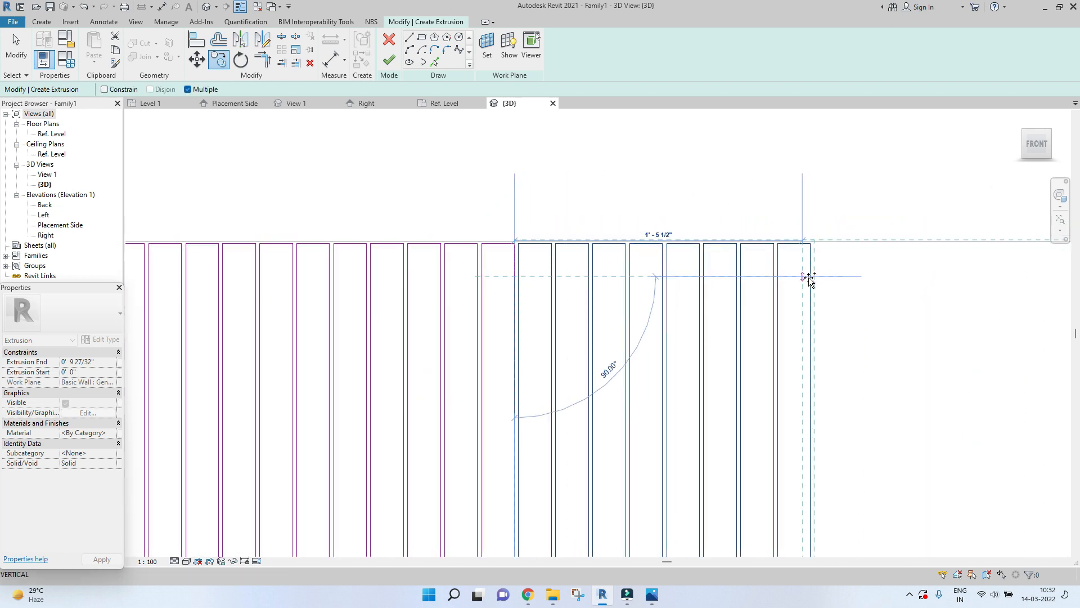
pyautogui.moveTo(524, 285); pyautogui.dragTo(339, 321, button='middle')
pyautogui.click(628, 312)
pyautogui.moveTo(780, 313); pyautogui.dragTo(550, 313, button='middle')
pyautogui.click(697, 312)
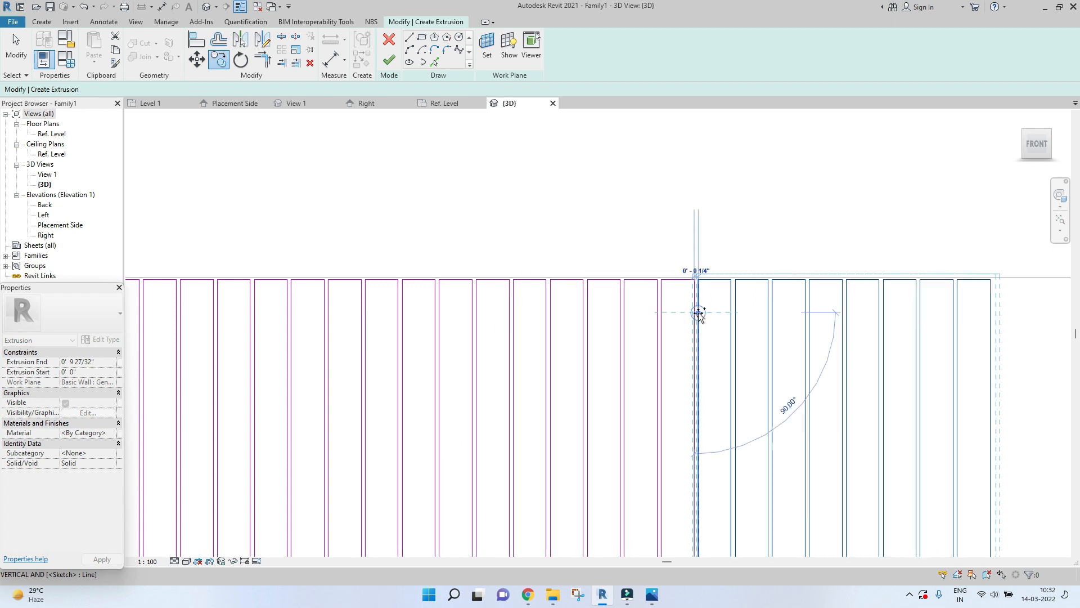
pyautogui.moveTo(698, 312); pyautogui.dragTo(466, 301, button='middle')
pyautogui.click(763, 290)
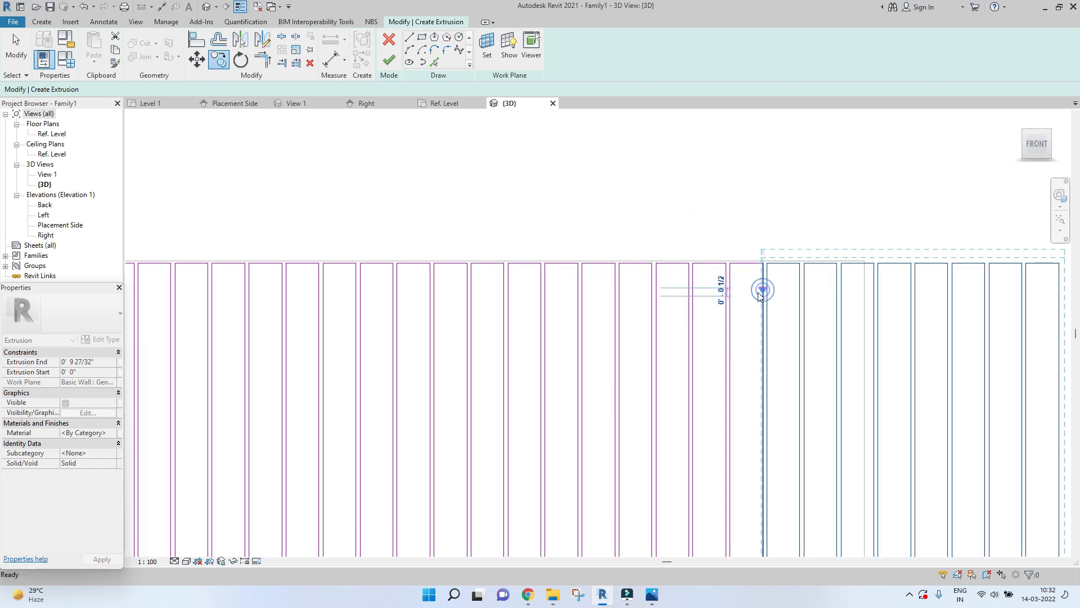
pyautogui.press('Escape')
pyautogui.scroll(-8, 755, 294)
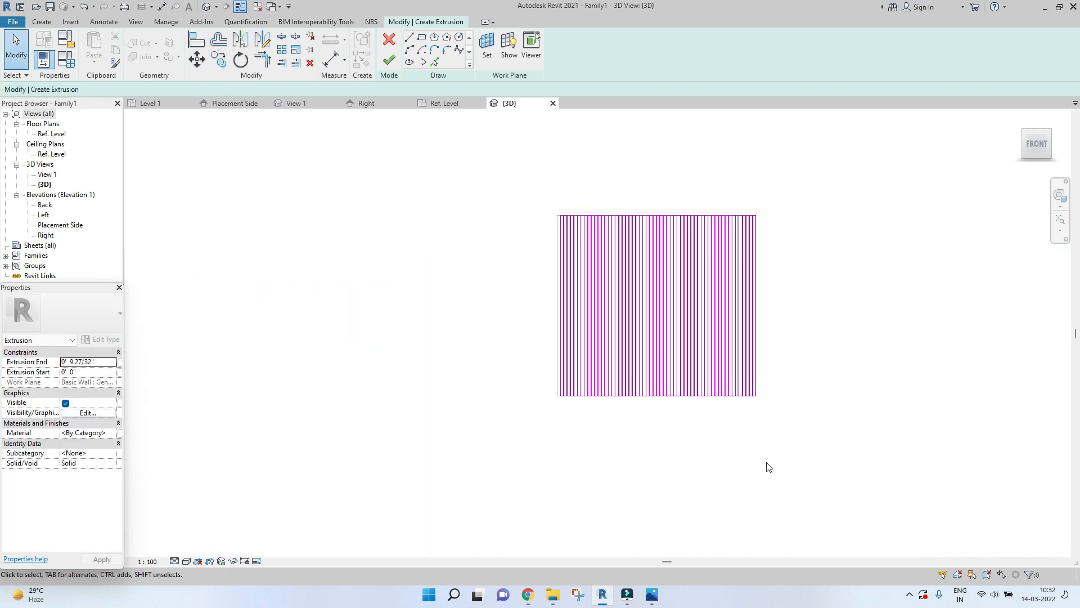
# Delete the six strips that cross or lie beyond the wall's right edge.
pyautogui.scroll(5, 748, 217)
pyautogui.moveTo(803, 447); pyautogui.dragTo(710, 209)
pyautogui.scroll(5, 759, 268)
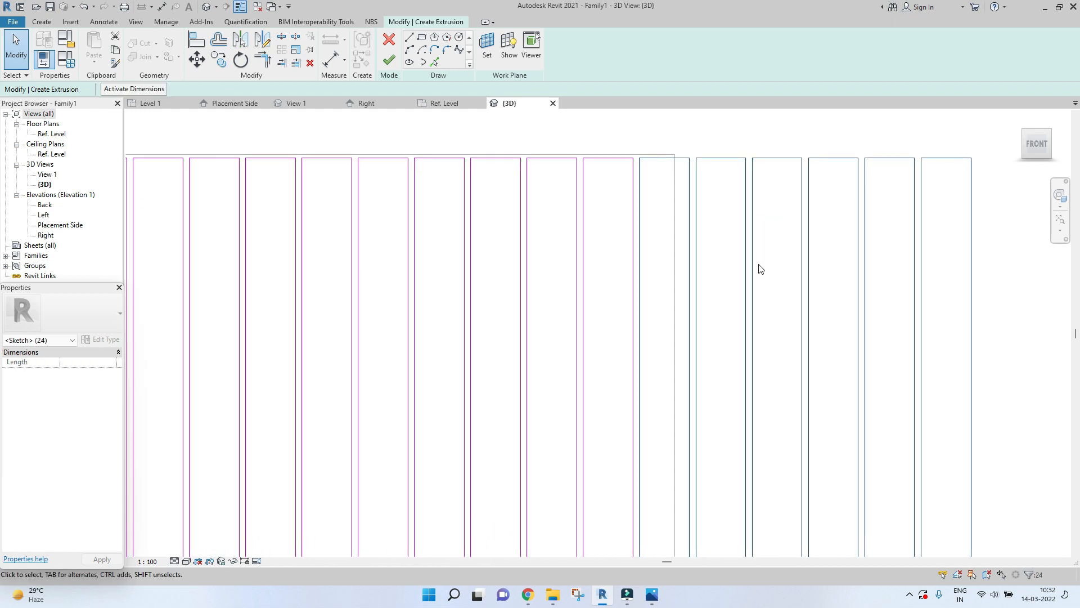
pyautogui.press('Delete')
pyautogui.scroll(-3, 760, 268)
pyautogui.scroll(-3, 760, 268)
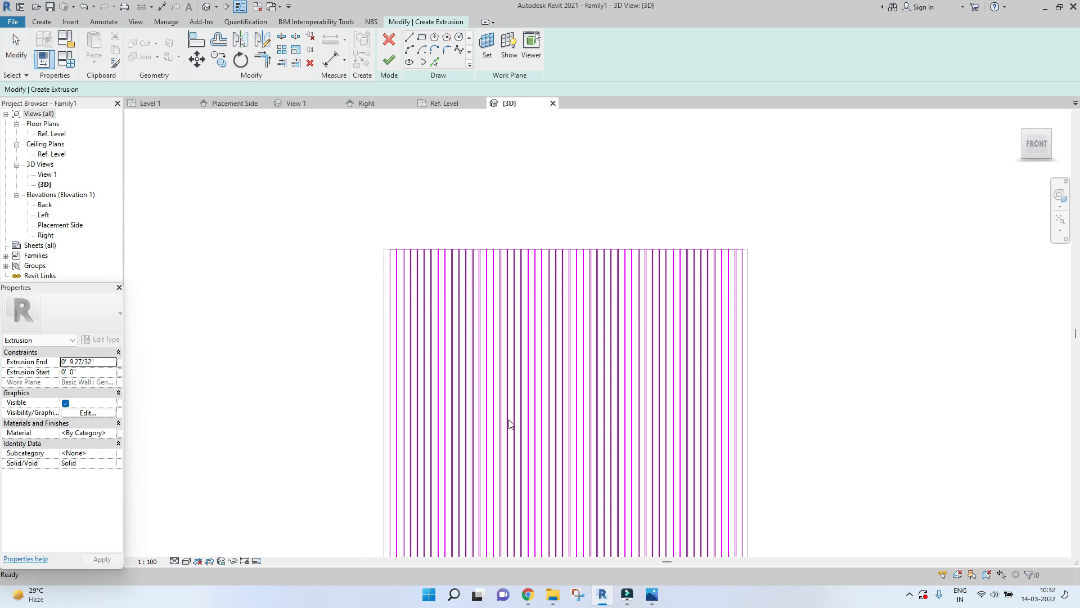
# Finish the sketch of the vertical strips to create the extrusion.
pyautogui.scroll(-2, 490, 309)
pyautogui.scroll(2, 570, 349)
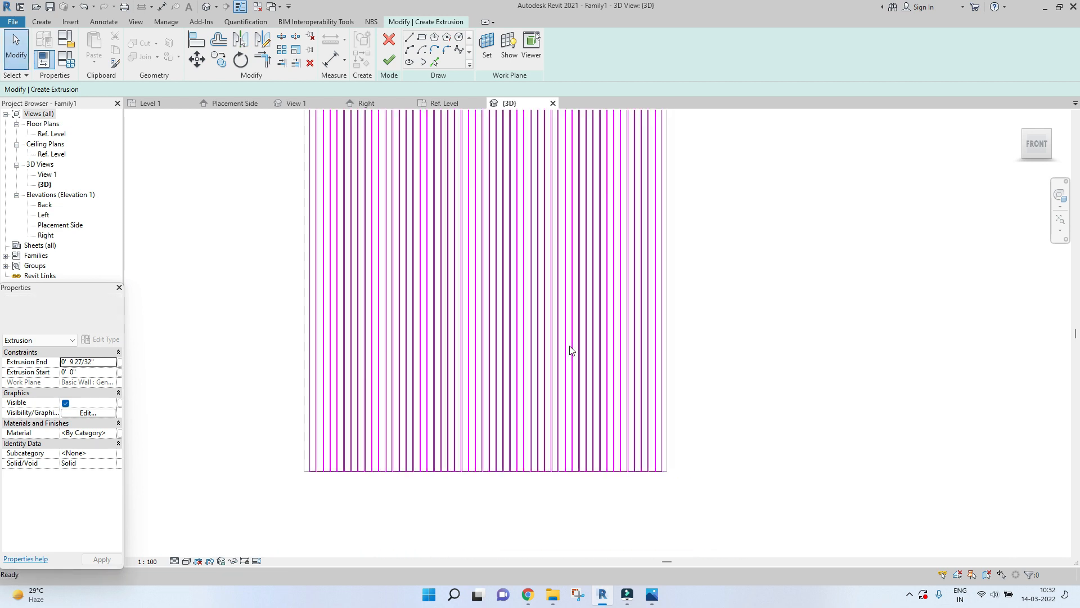
pyautogui.click(389, 60)
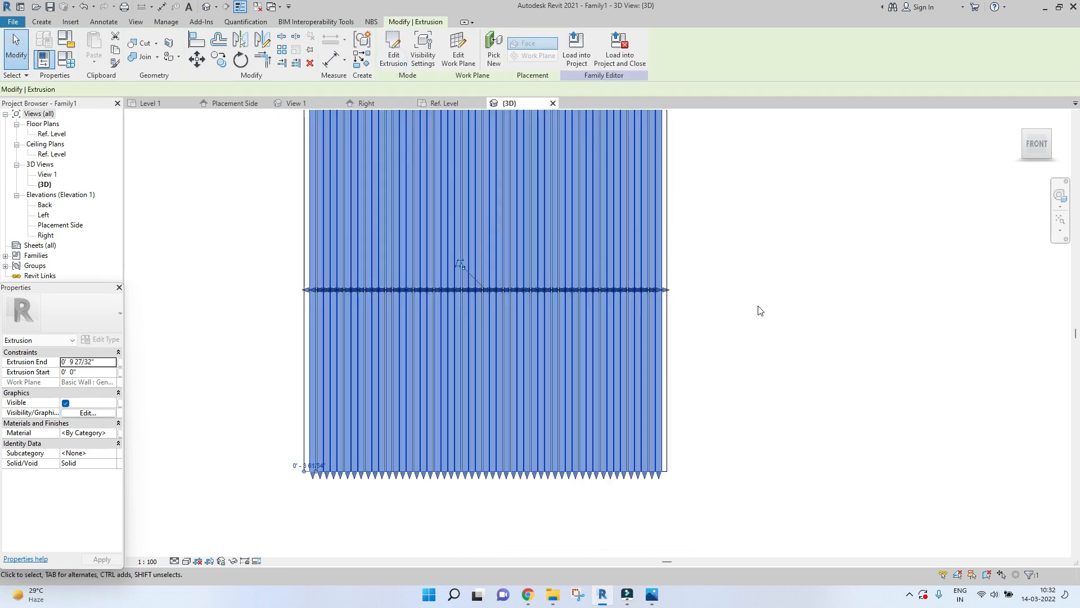
# Set the strip extrusion's end to 0' 0 1/2" and apply it.
pyautogui.keyDown('shift'); pyautogui.moveTo(335, 404); pyautogui.dragTo(504, 345, button='middle'); pyautogui.keyUp('shift')
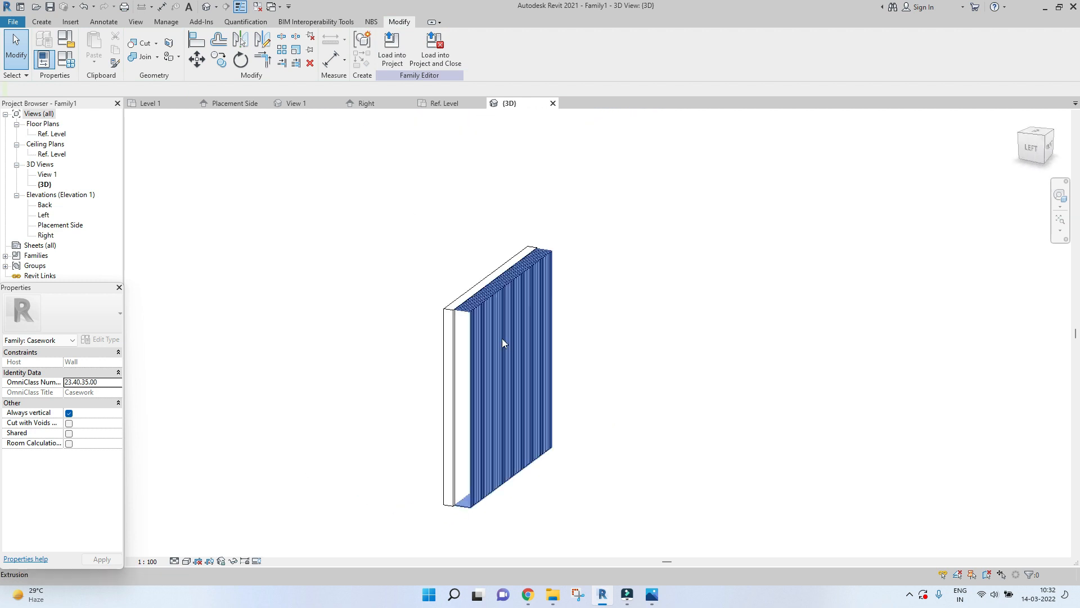
pyautogui.click(503, 344)
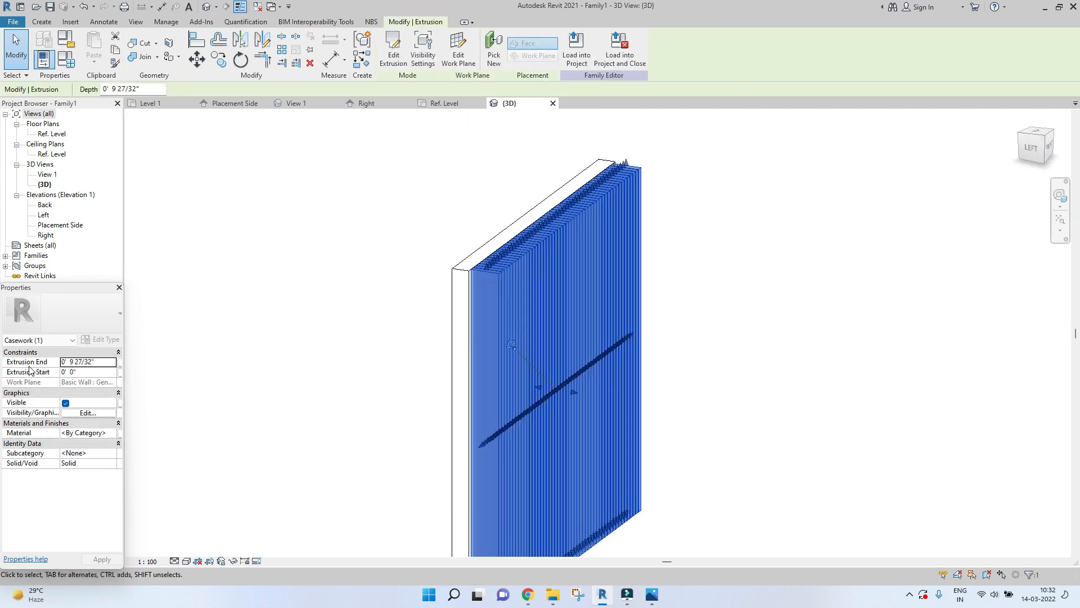
pyautogui.click(107, 362)
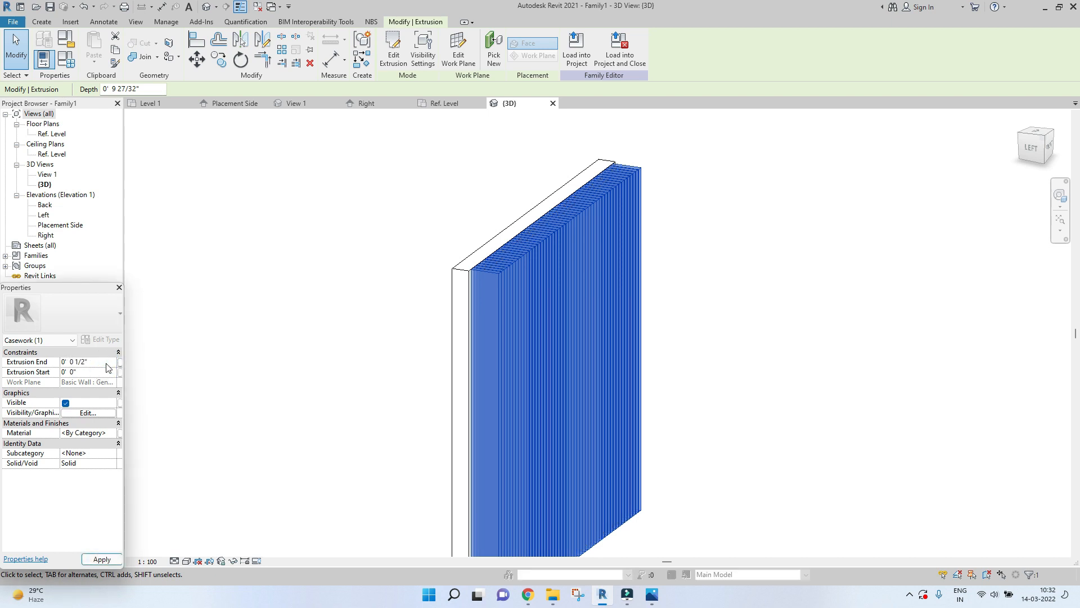
pyautogui.click(102, 559)
pyautogui.scroll(6, 388, 396)
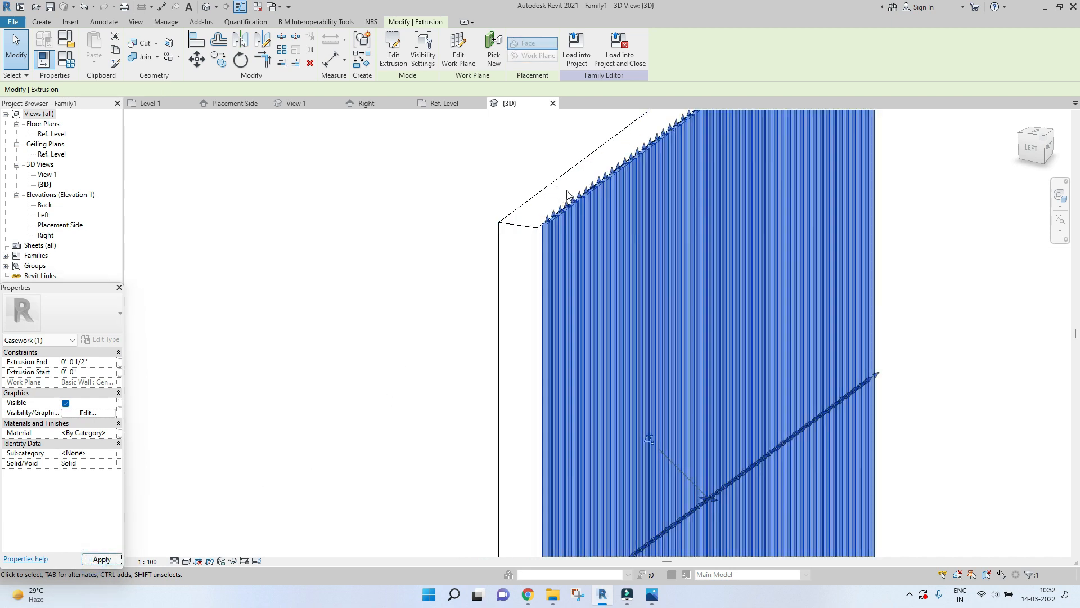
# Examine the thin strips on the wall from several angles, finishing in the front view.
pyautogui.click(447, 234)
pyautogui.scroll(-6, 280, 230)
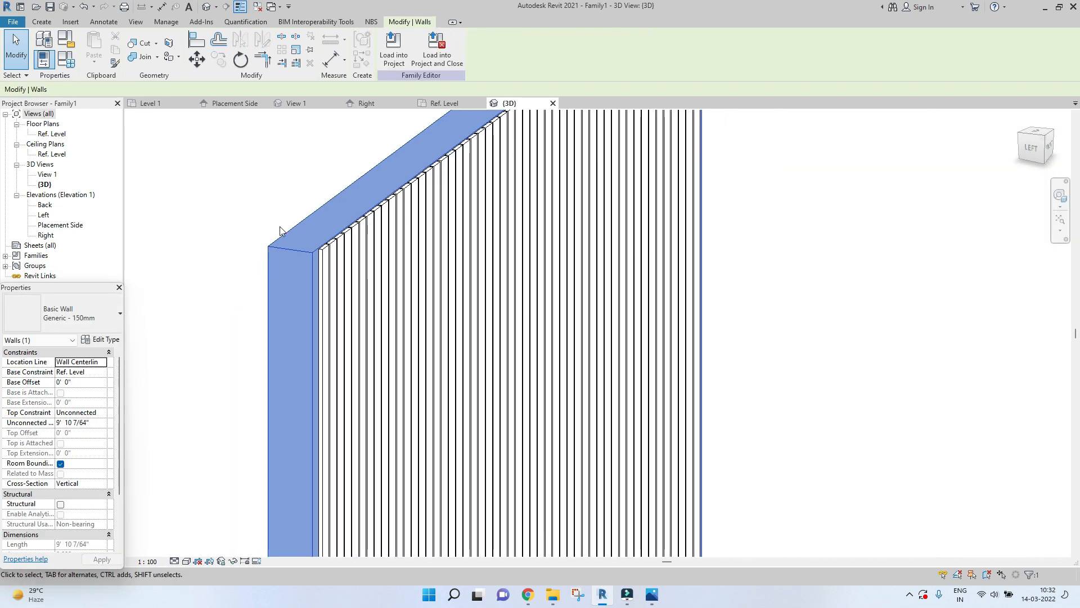
pyautogui.keyDown('shift'); pyautogui.moveTo(719, 435); pyautogui.dragTo(502, 419, button='middle'); pyautogui.keyUp('shift')
pyautogui.scroll(-5, 454, 494)
pyautogui.keyDown('shift'); pyautogui.moveTo(453, 495); pyautogui.dragTo(435, 379, button='middle'); pyautogui.keyUp('shift')
pyautogui.click(617, 496)
pyautogui.scroll(3, 435, 379)
pyautogui.keyDown('shift'); pyautogui.moveTo(542, 404); pyautogui.dragTo(499, 404, button='middle'); pyautogui.keyUp('shift')
pyautogui.keyDown('shift'); pyautogui.moveTo(736, 339); pyautogui.dragTo(760, 393, button='middle'); pyautogui.keyUp('shift')
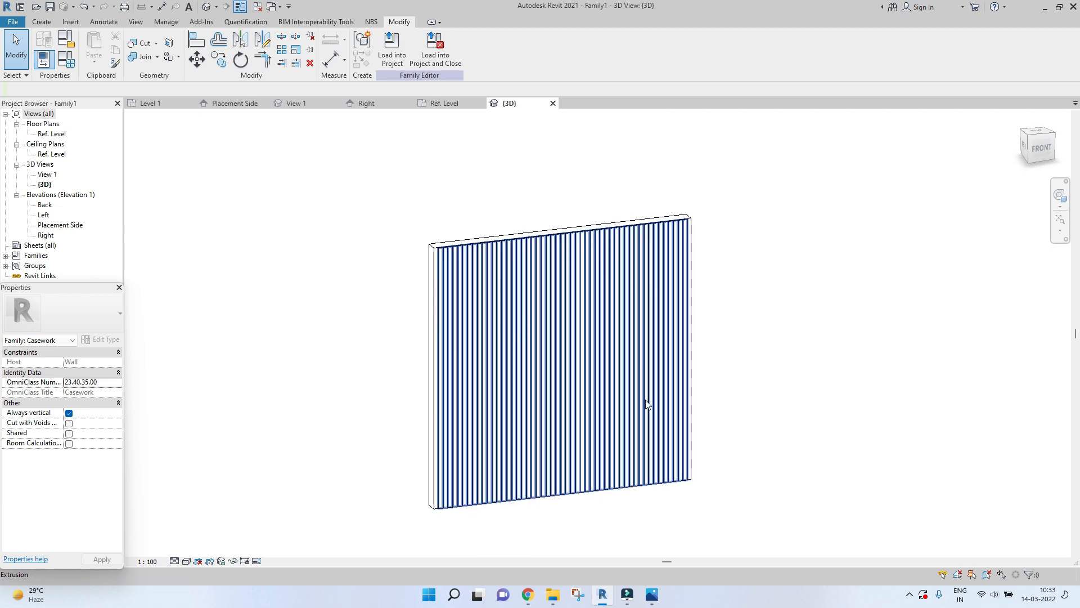
pyautogui.click(1039, 147)
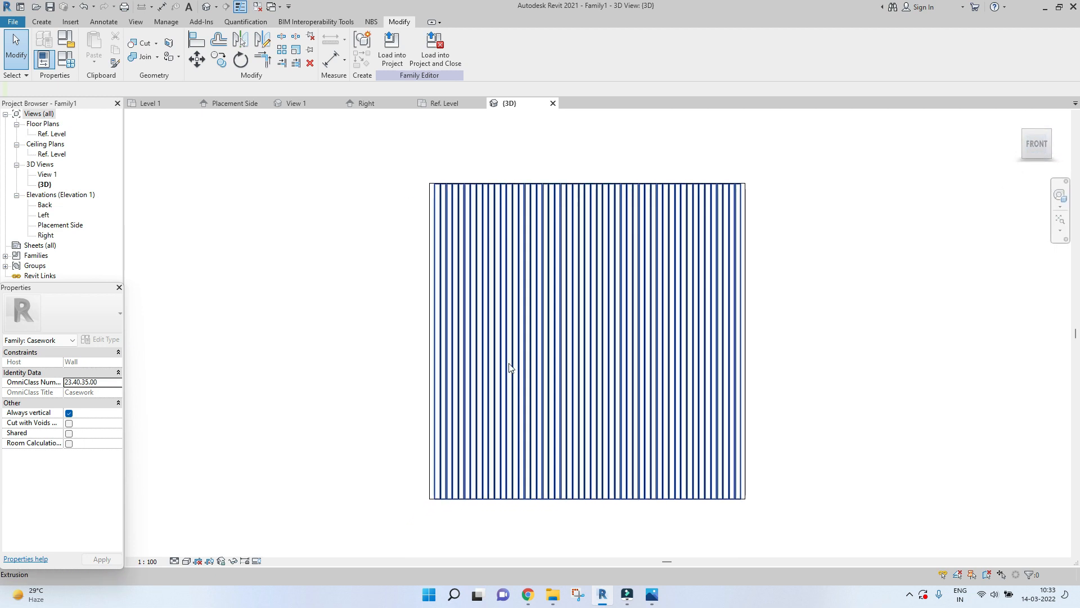
# Start a void extrusion and sketch a horizontal base line about 9' 6 1/2" long along the bottom edge of the strips.
pyautogui.click(499, 260)
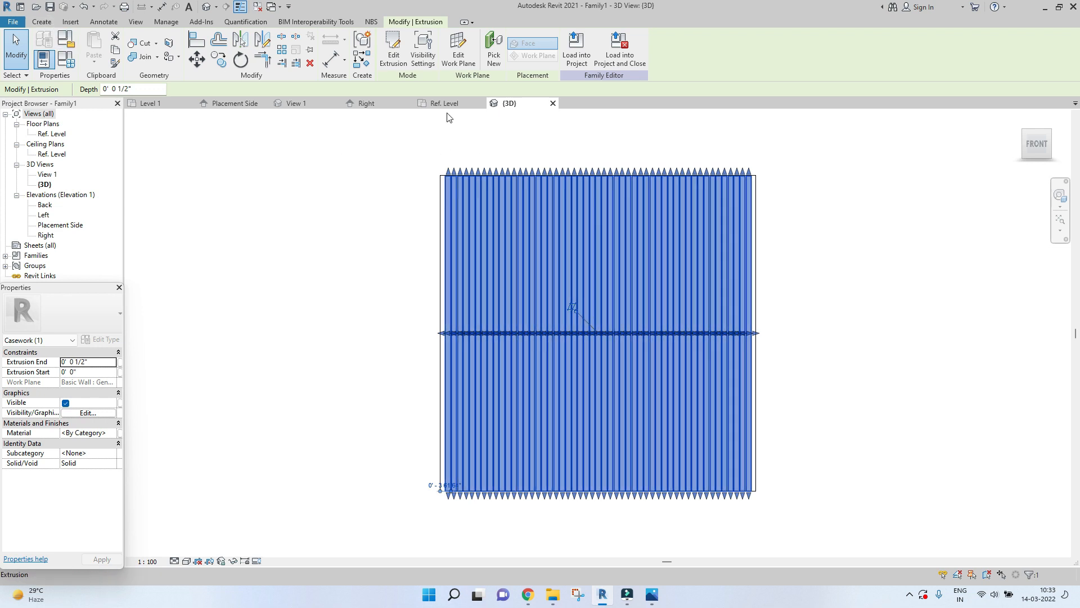
pyautogui.click(42, 22)
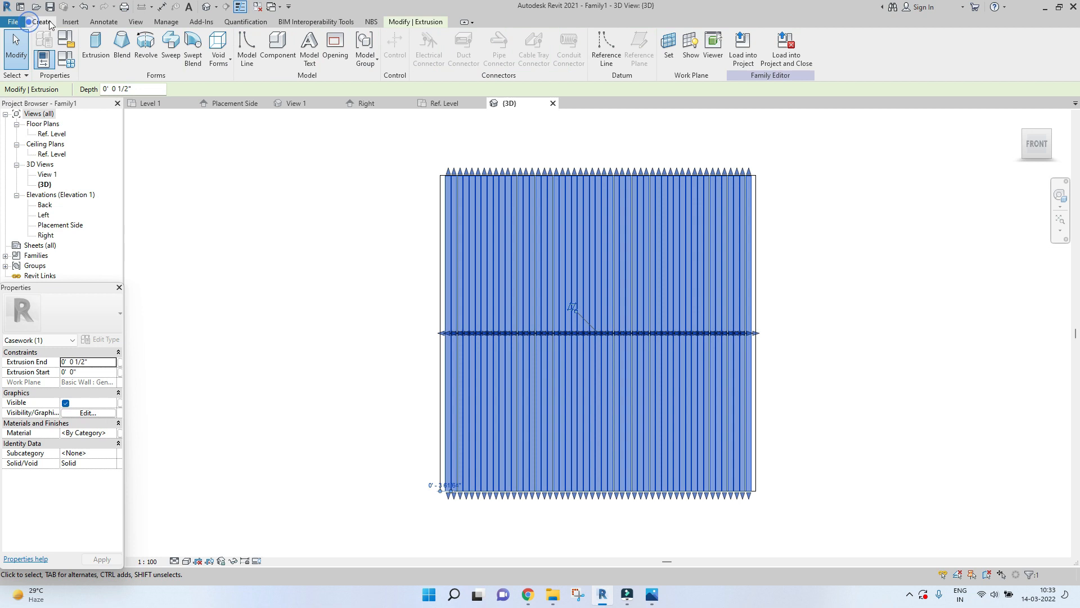
pyautogui.click(230, 60)
pyautogui.click(205, 85)
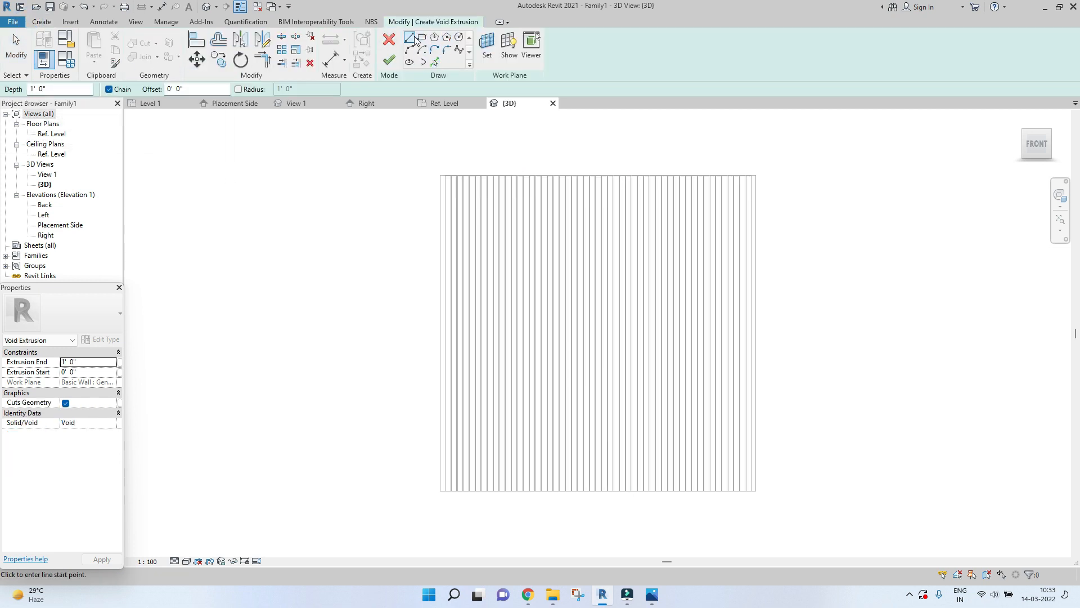
pyautogui.scroll(5, 495, 509)
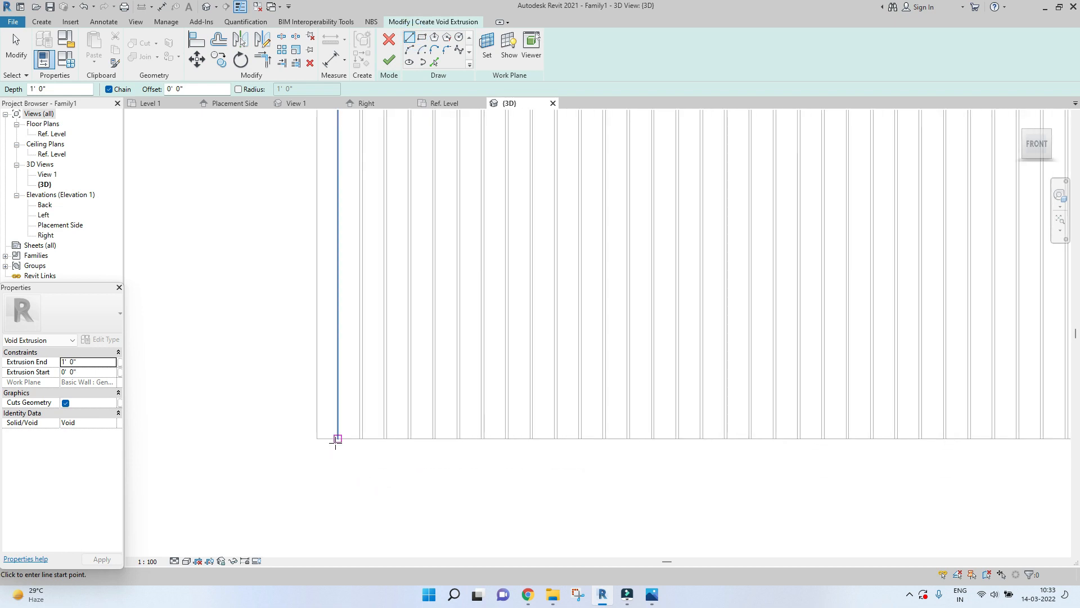
pyautogui.click(336, 442)
pyautogui.scroll(-2, 338, 441)
pyautogui.moveTo(903, 437); pyautogui.dragTo(514, 441, button='middle')
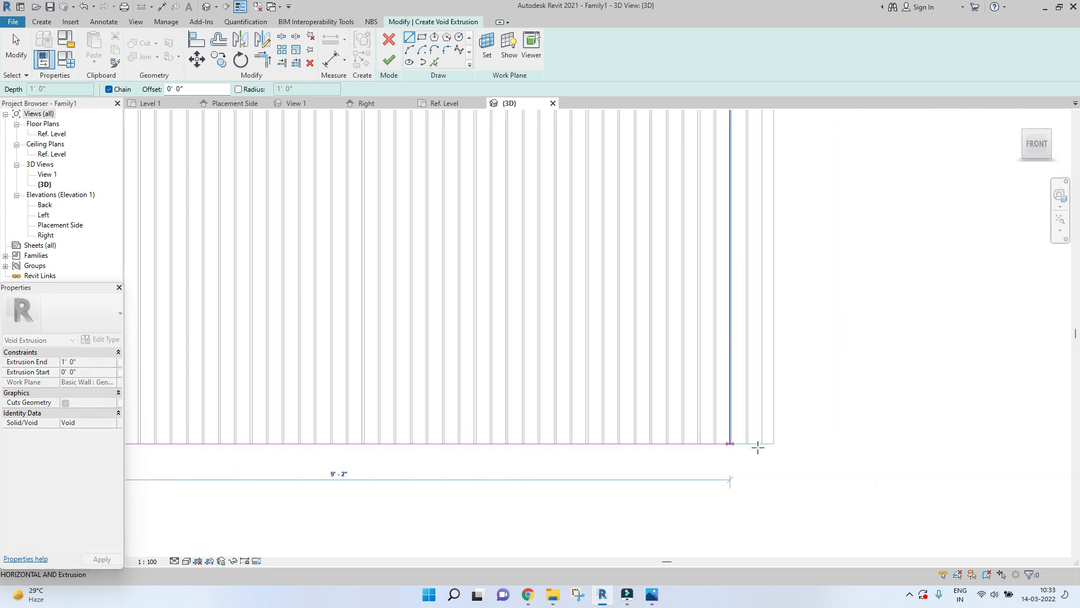
pyautogui.click(762, 444)
pyautogui.scroll(-3, 763, 445)
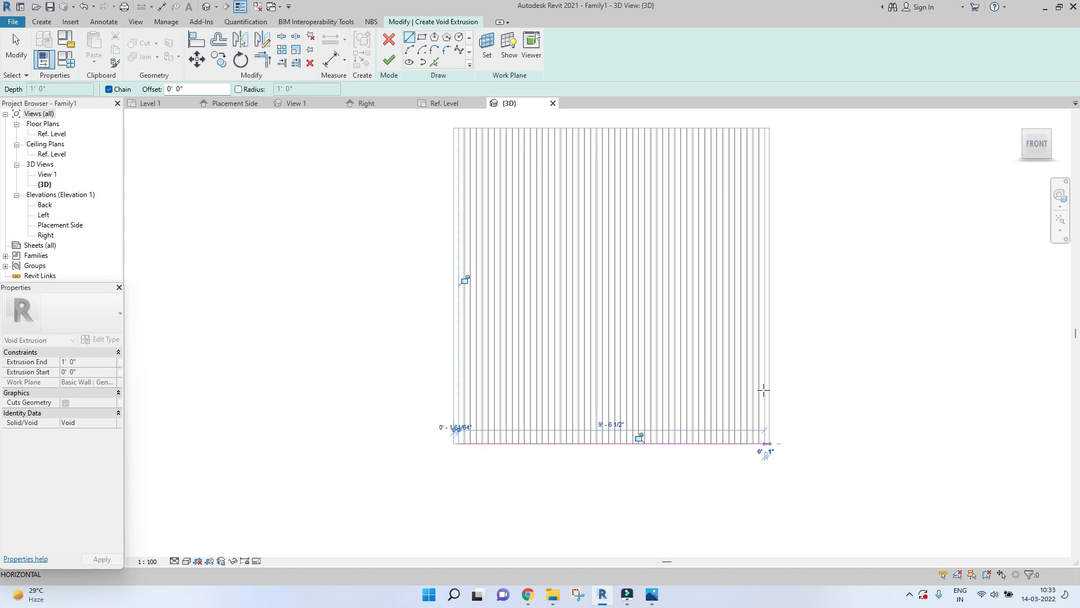
pyautogui.press('Escape')
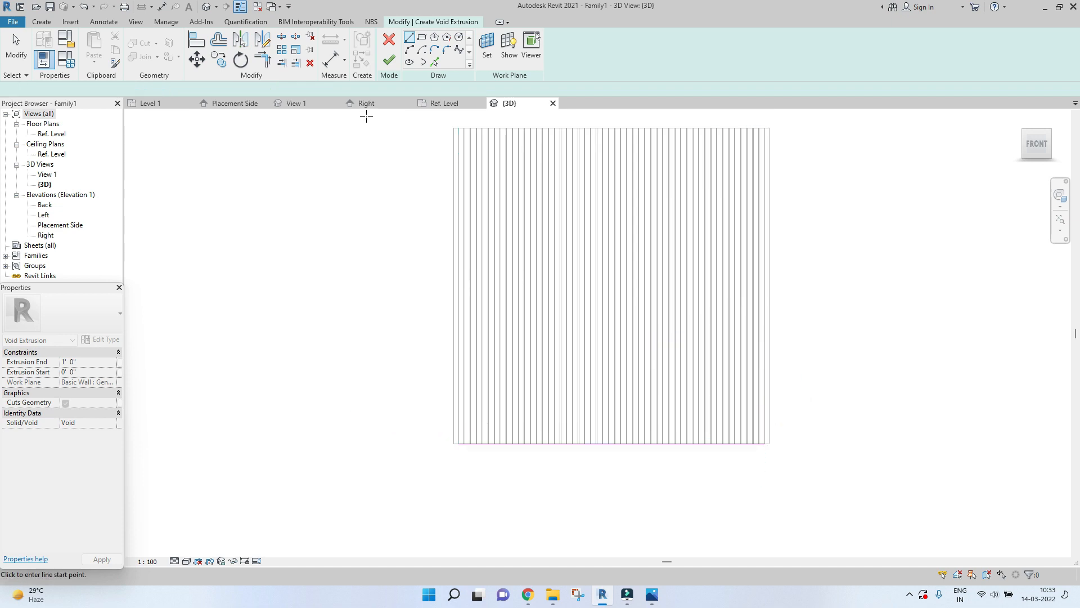
# Draw a semicircular arc of about 4' 9 1/4" radius above the base line, joining its two ends.
pyautogui.click(409, 51)
pyautogui.click(459, 443)
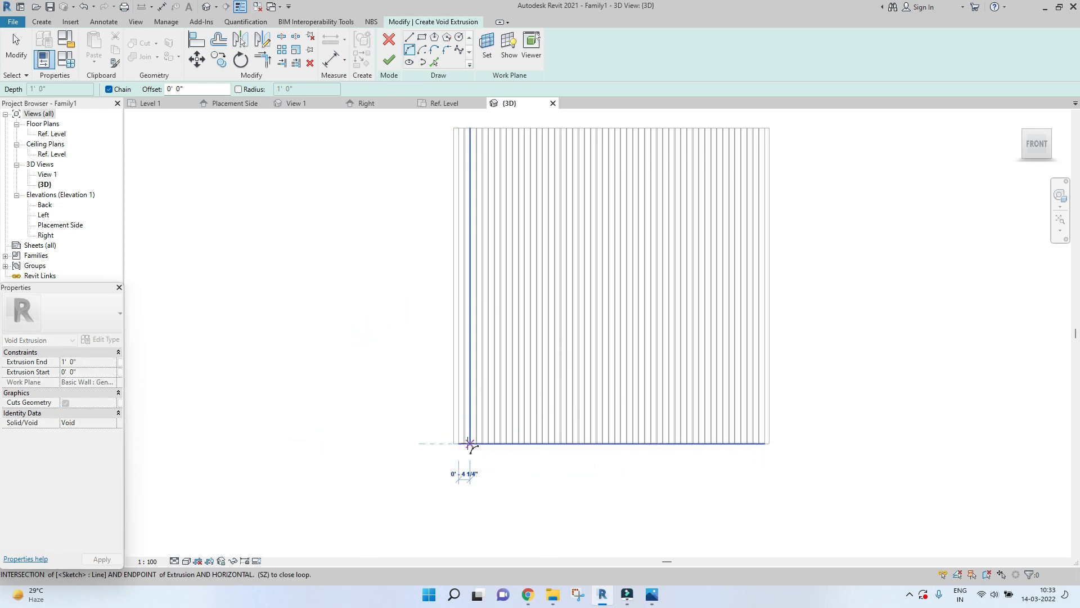
pyautogui.click(765, 445)
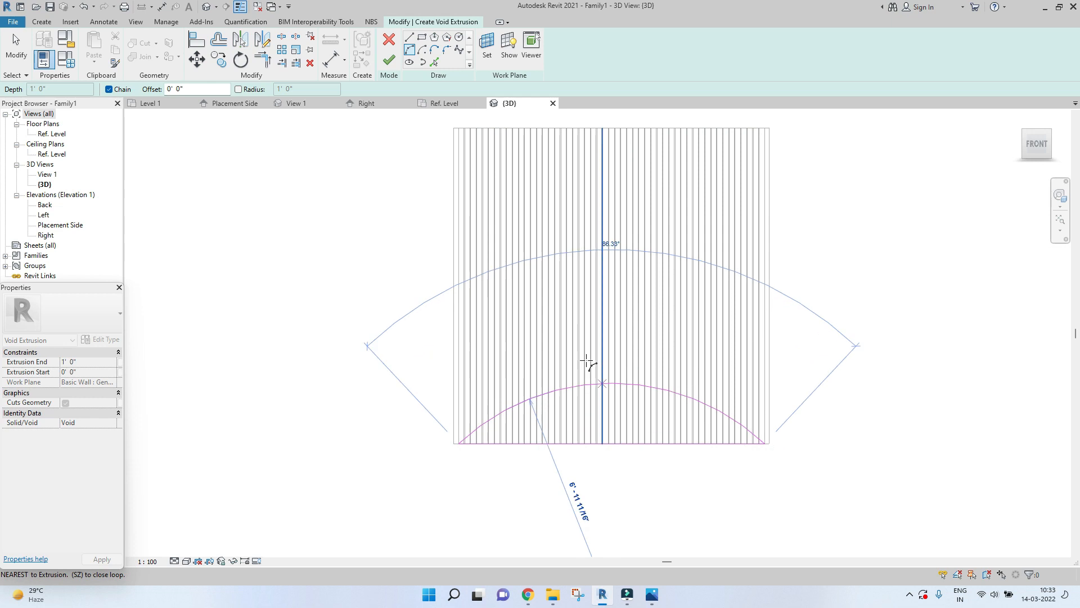
pyautogui.click(615, 290)
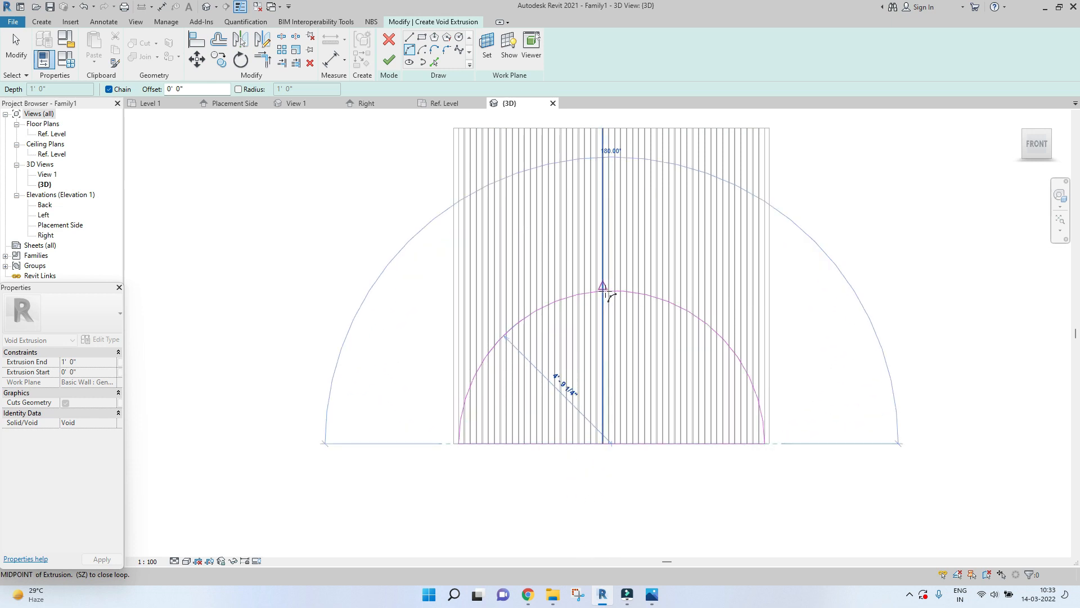
pyautogui.scroll(3, 611, 294)
pyautogui.scroll(-2, 629, 336)
pyautogui.scroll(-3, 629, 338)
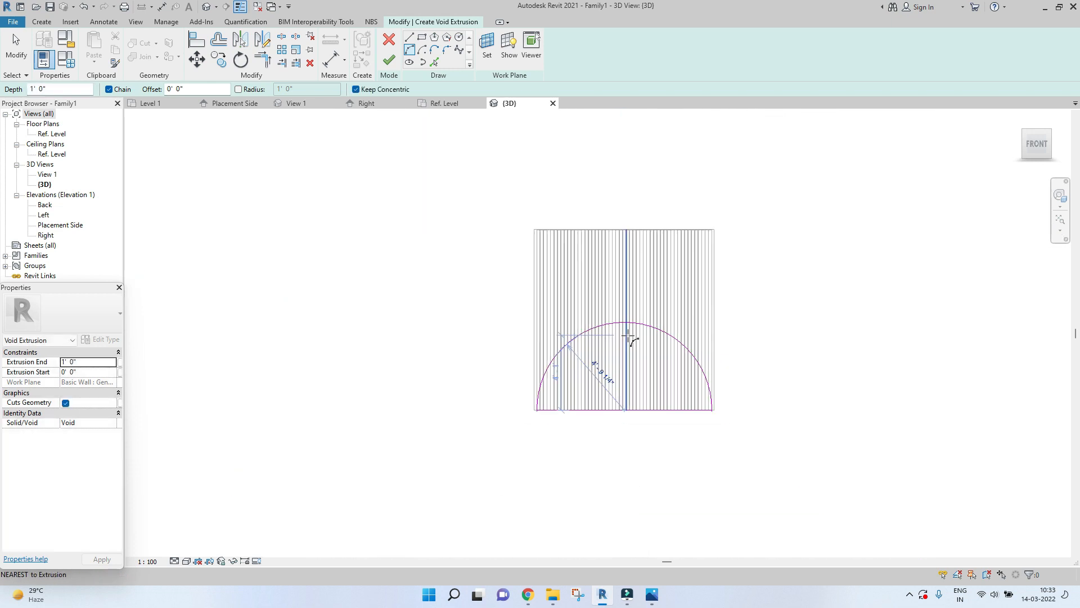
pyautogui.press('Escape')
pyautogui.press('Escape')
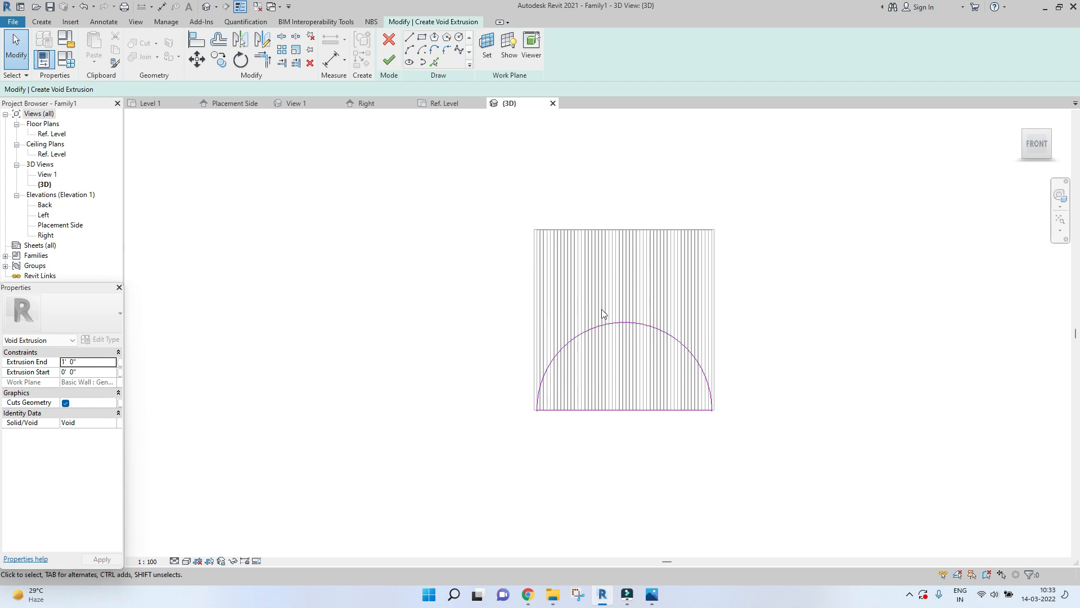
# Try to reshape the semicircular arc by pulling it at its crown.
pyautogui.click(621, 322)
pyautogui.scroll(2, 588, 456)
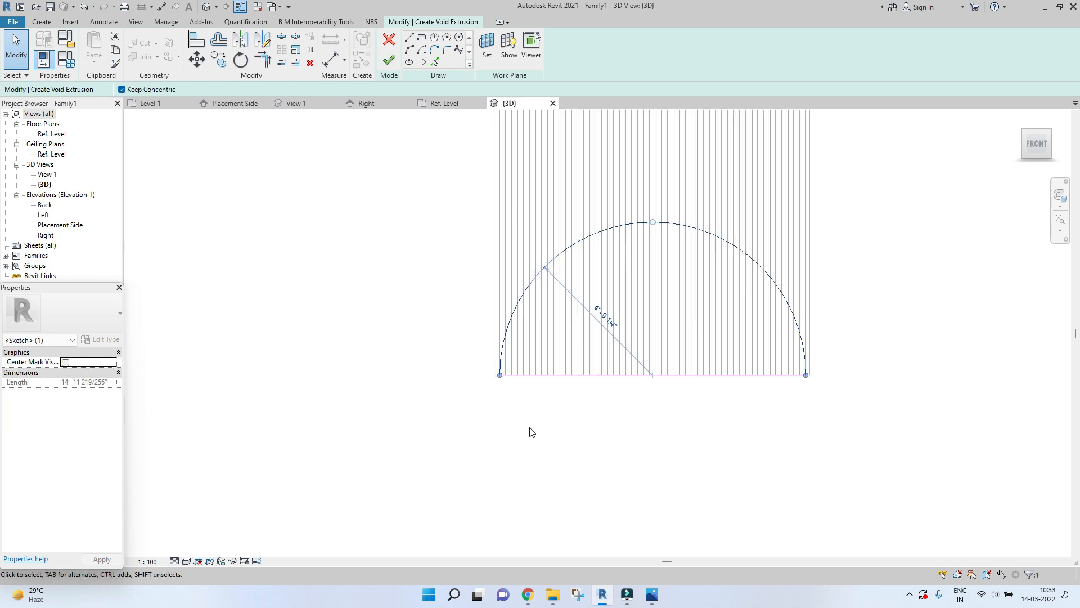
pyautogui.click(574, 420)
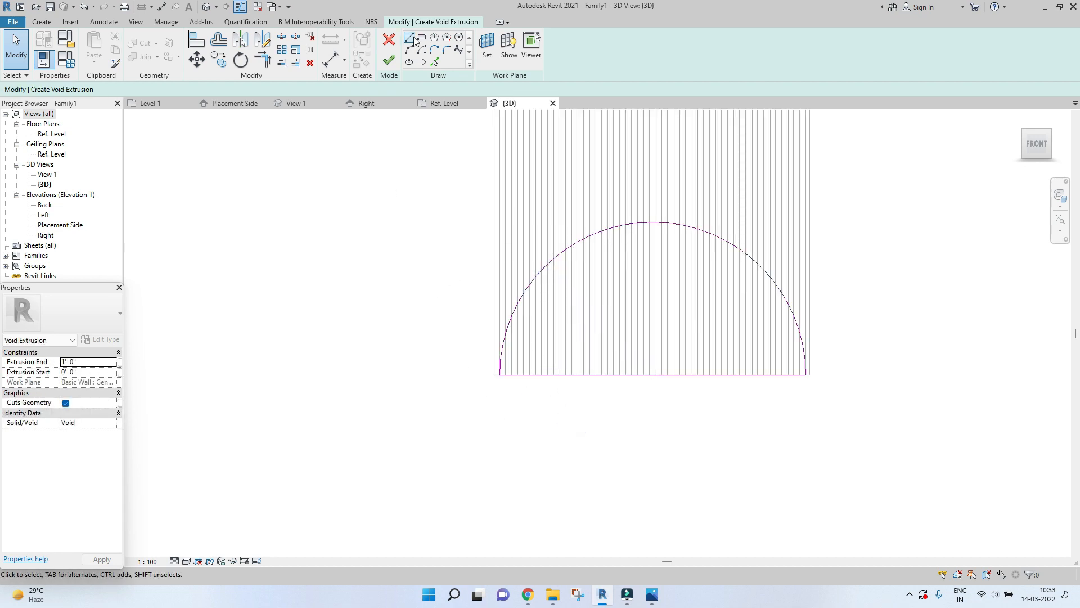
pyautogui.scroll(-2, 467, 309)
pyautogui.click(572, 285)
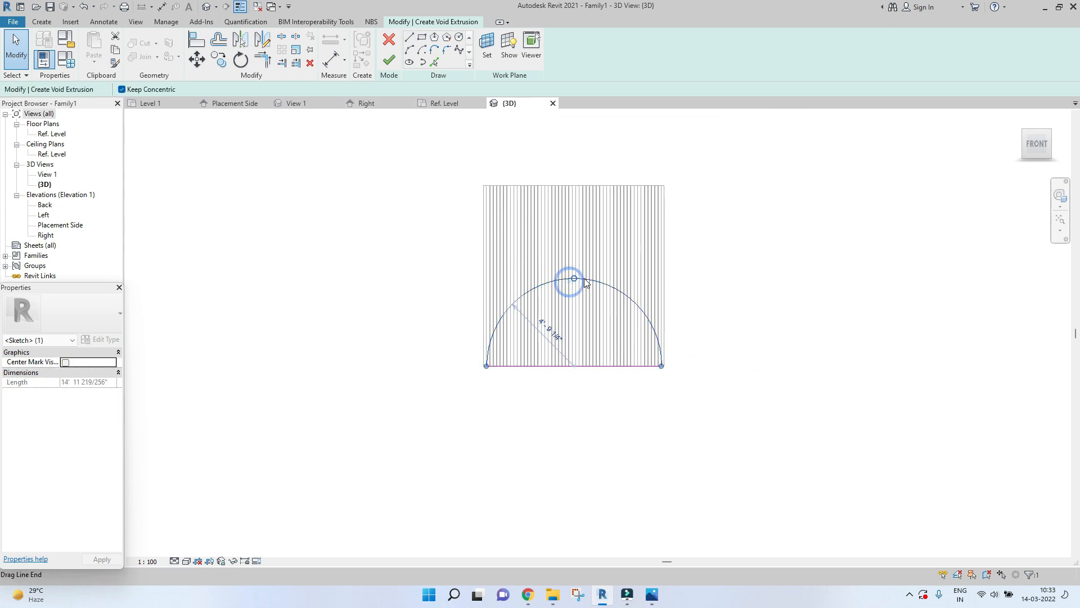
pyautogui.moveTo(589, 263); pyautogui.dragTo(594, 287)
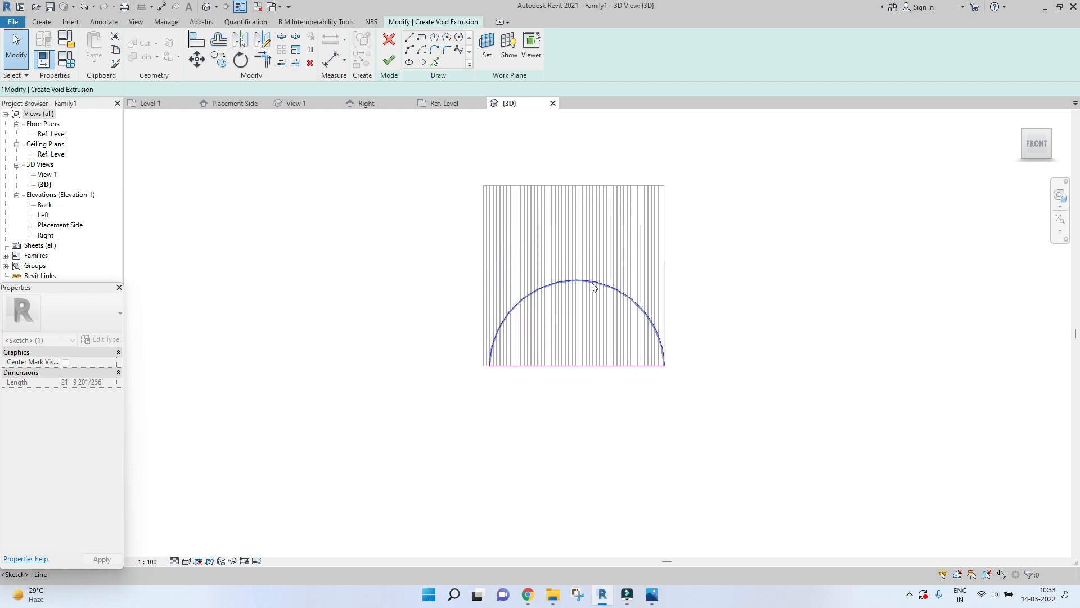
pyautogui.click(610, 336)
pyautogui.scroll(1, 625, 354)
pyautogui.scroll(2, 625, 353)
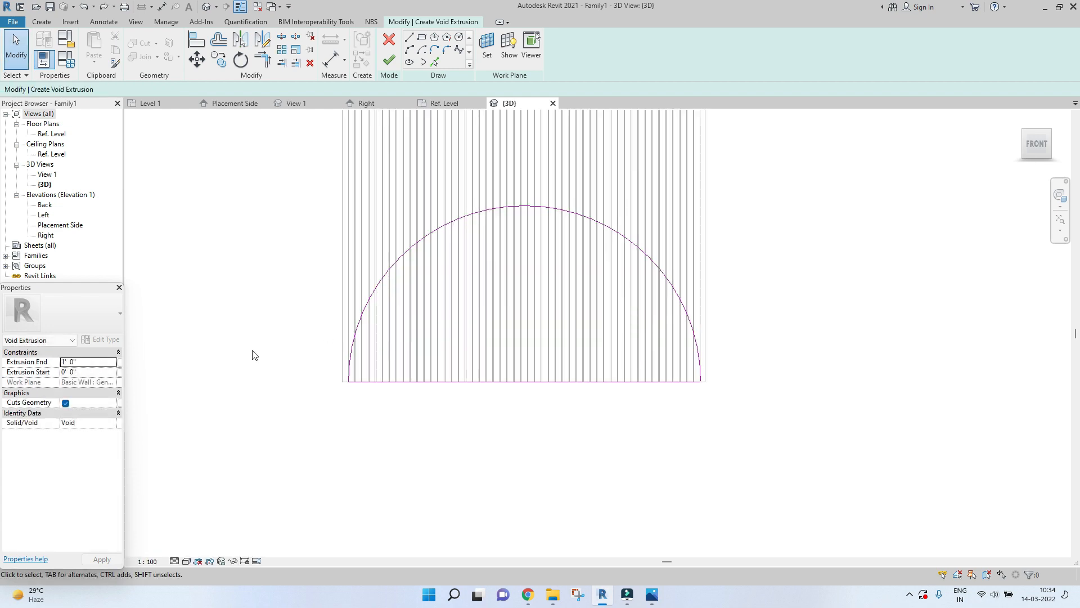
# Draw vertical lines straight down from both ends of the arc, about 1' 10" on the left and 2' 1" on the right.
pyautogui.click(410, 39)
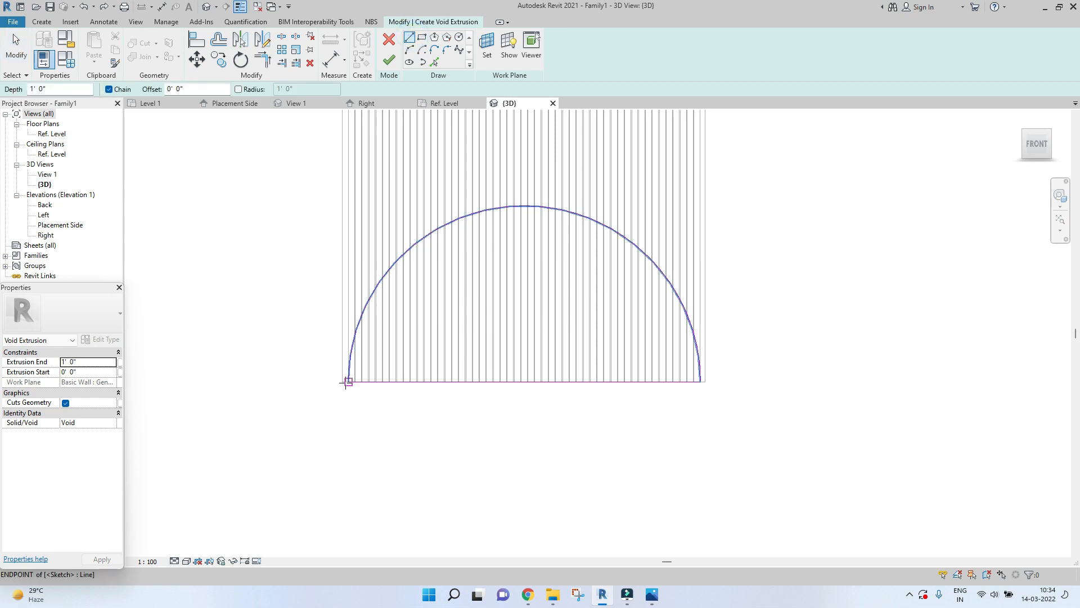
pyautogui.click(348, 381)
pyautogui.click(349, 449)
pyautogui.press('Escape')
pyautogui.click(700, 382)
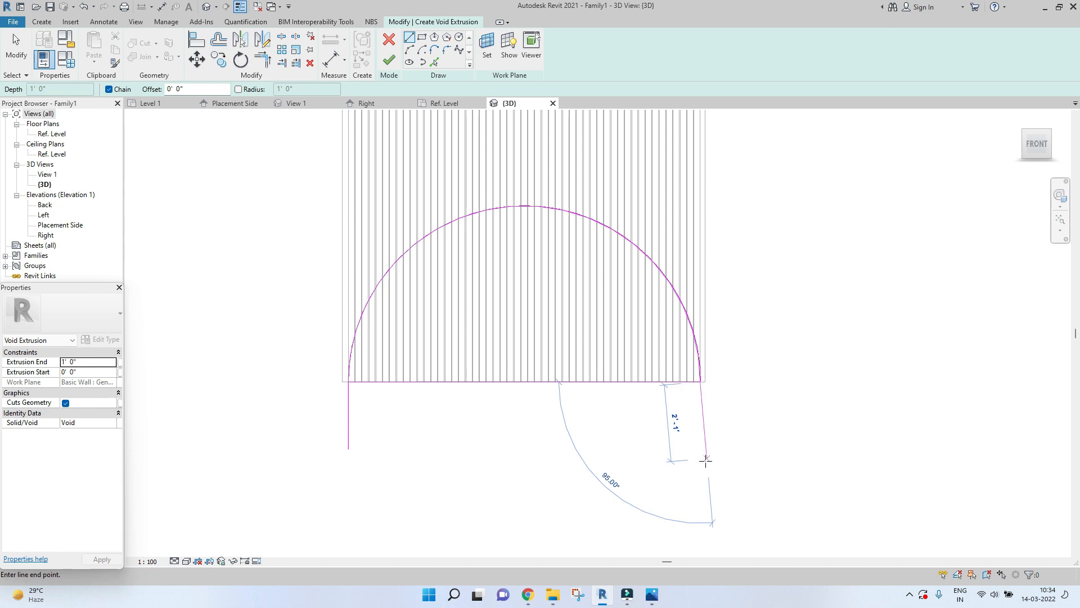
pyautogui.click(702, 463)
pyautogui.press('Escape')
pyautogui.press('Escape')
# Move the horizontal base line down to the lower end of the left vertical line.
pyautogui.click(521, 382)
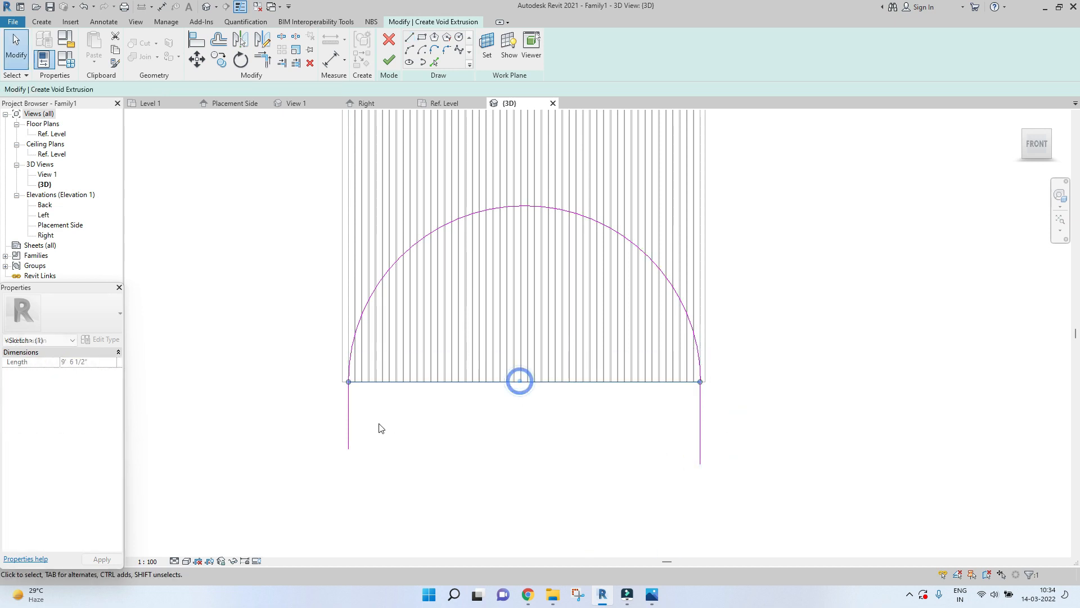
pyautogui.scroll(2, 378, 426)
pyautogui.click(201, 65)
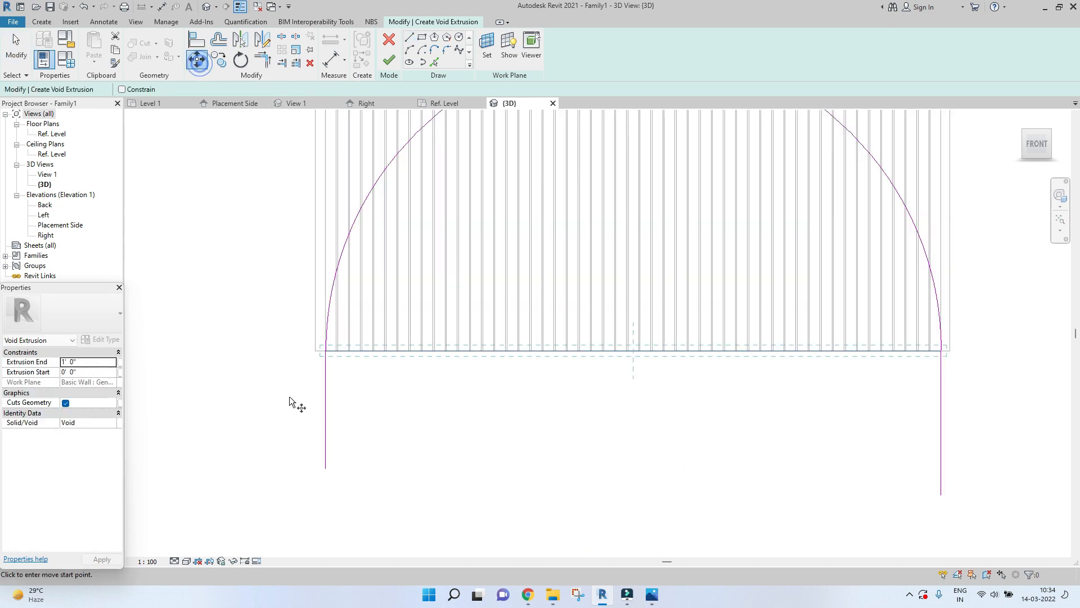
pyautogui.click(326, 353)
pyautogui.click(326, 470)
pyautogui.scroll(-3, 335, 403)
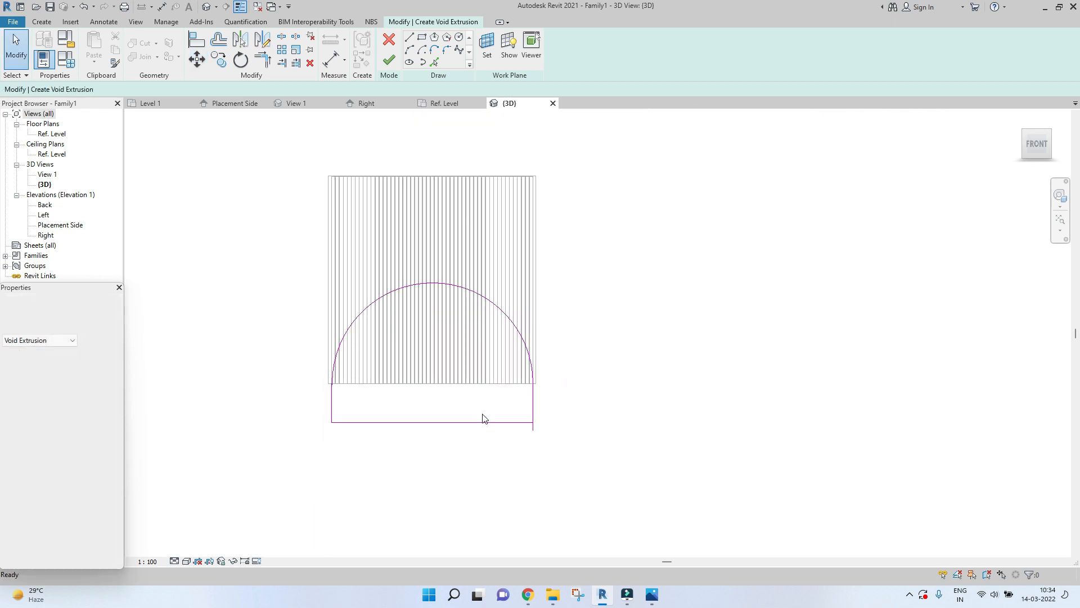
# Trim the base line and the right vertical line to a clean corner.
pyautogui.press('t')
pyautogui.press('r')
pyautogui.click(518, 422)
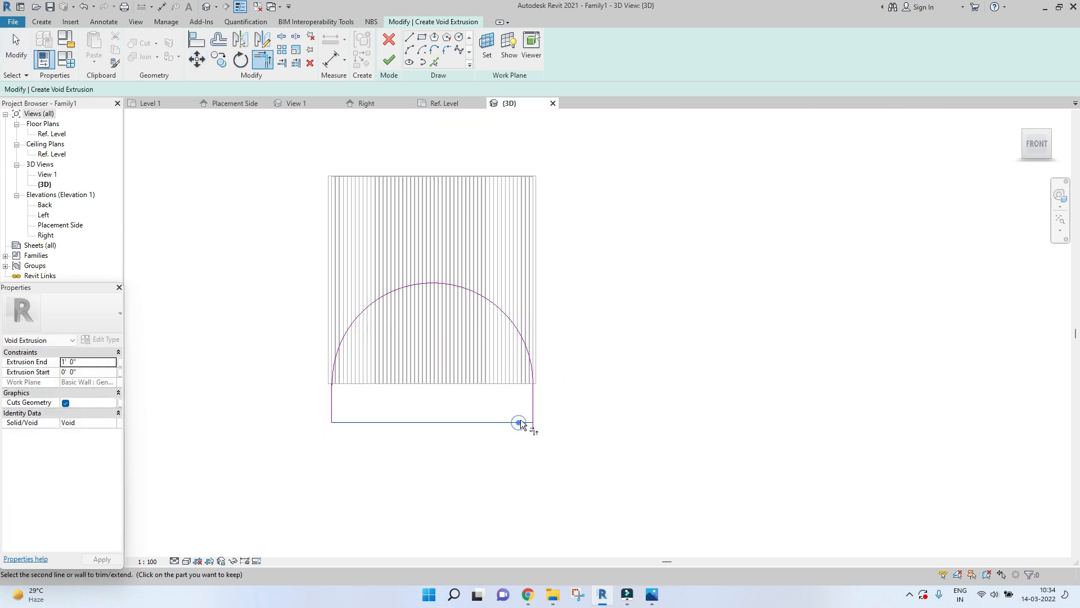
pyautogui.press('Escape')
# Select the whole arched profile and move it up so it lies inside the strip panel, above its bottom edge.
pyautogui.scroll(-3, 526, 401)
pyautogui.moveTo(388, 266); pyautogui.dragTo(576, 563)
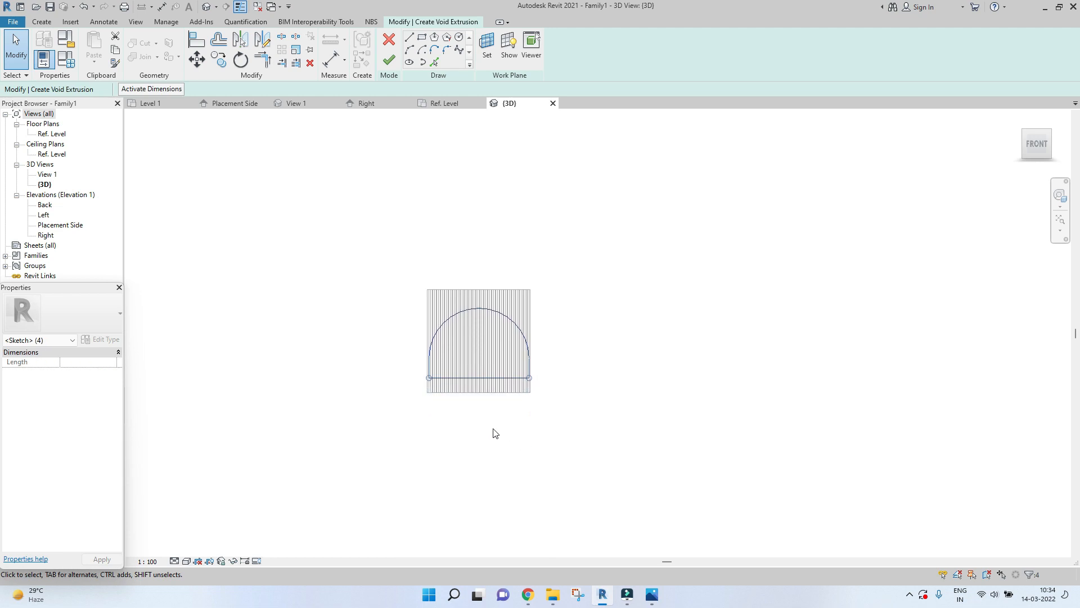
pyautogui.scroll(5, 505, 360)
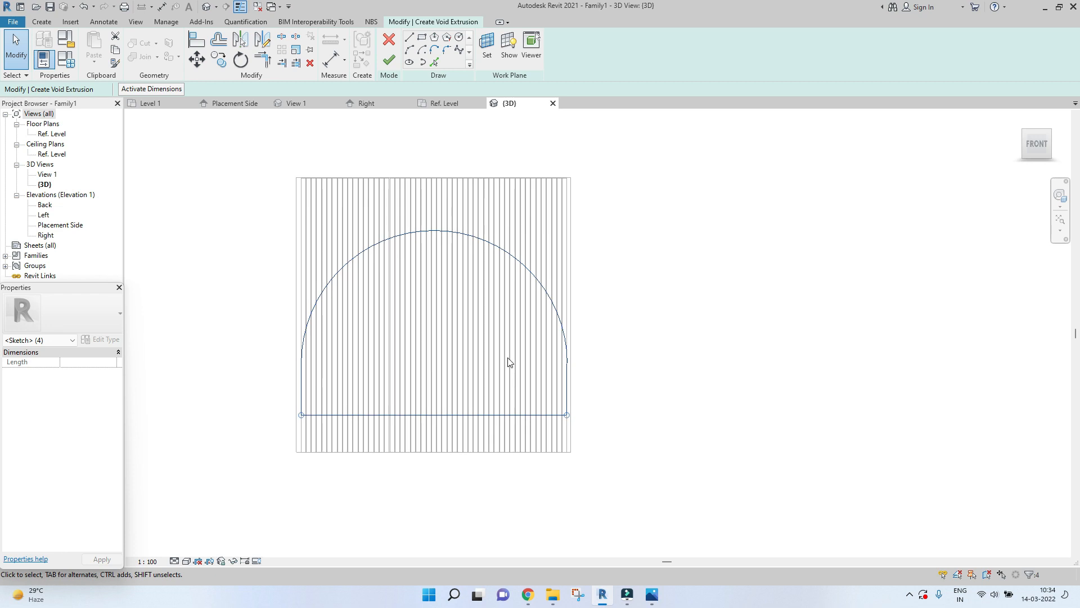
# Set the arched profile's left vertical line 5" from the strip panel's left edge.
pyautogui.scroll(-2, 508, 361)
pyautogui.click(667, 376)
pyautogui.click(373, 381)
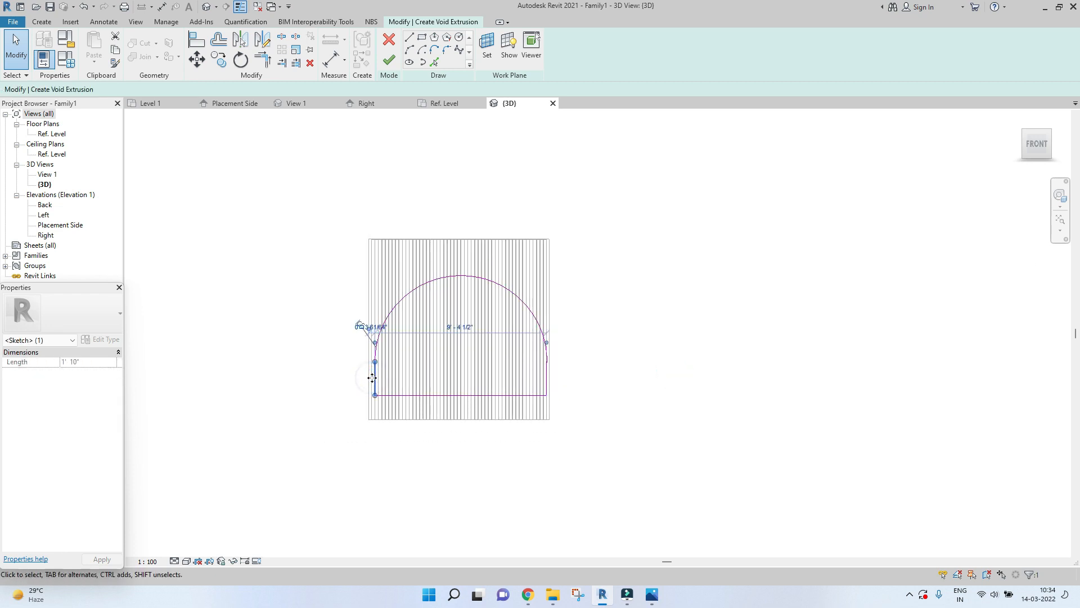
pyautogui.scroll(3, 388, 367)
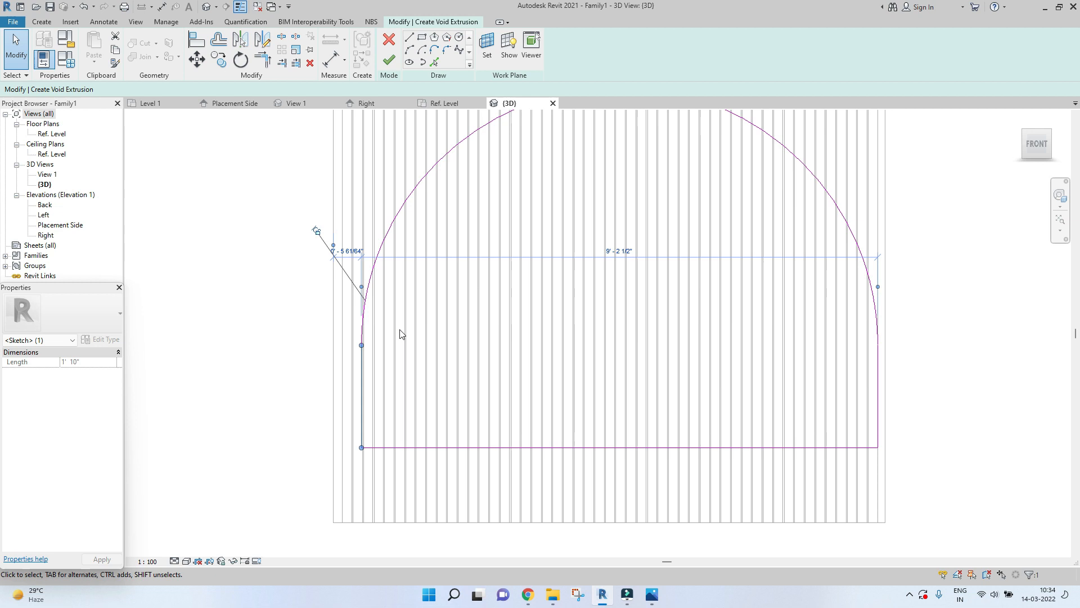
pyautogui.click(354, 252)
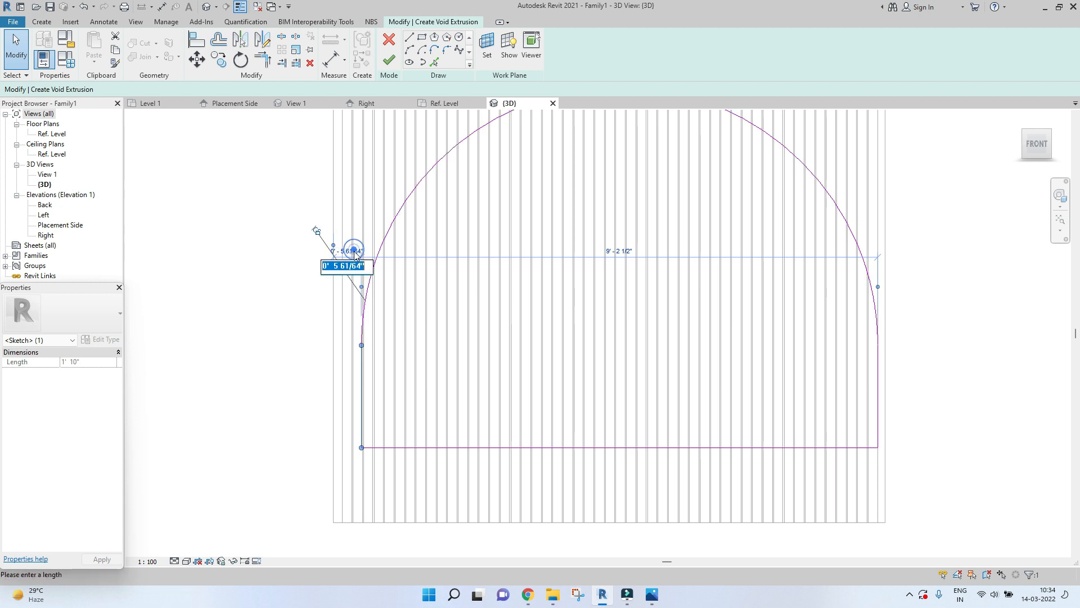
pyautogui.write('4')
pyautogui.press('Return')
pyautogui.click(354, 253)
pyautogui.write('5')
pyautogui.press('Return')
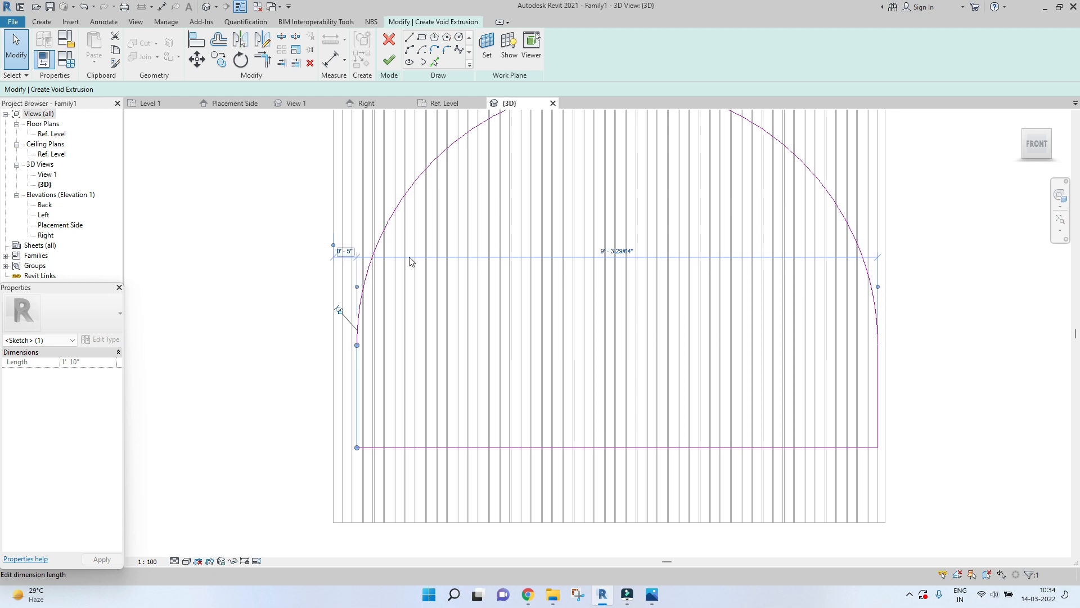
# Set the profile's right vertical line 5" from the strip panel's right edge.
pyautogui.click(880, 372)
pyautogui.scroll(3, 883, 311)
pyautogui.click(879, 315)
pyautogui.write('5')
pyautogui.press('Return')
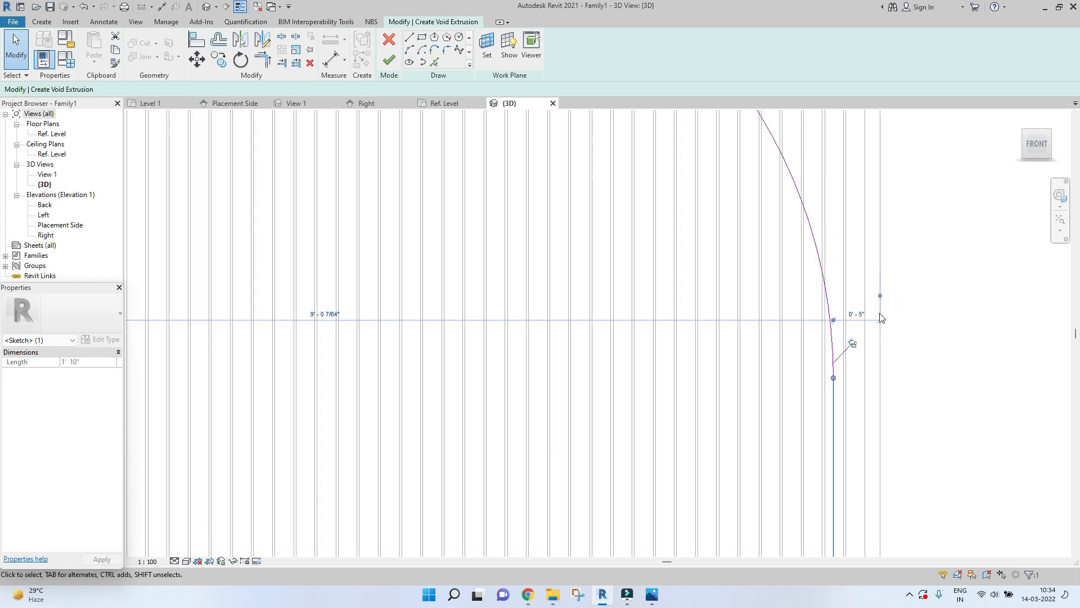
pyautogui.scroll(-3, 880, 318)
pyautogui.scroll(4, 686, 380)
pyautogui.click(711, 382)
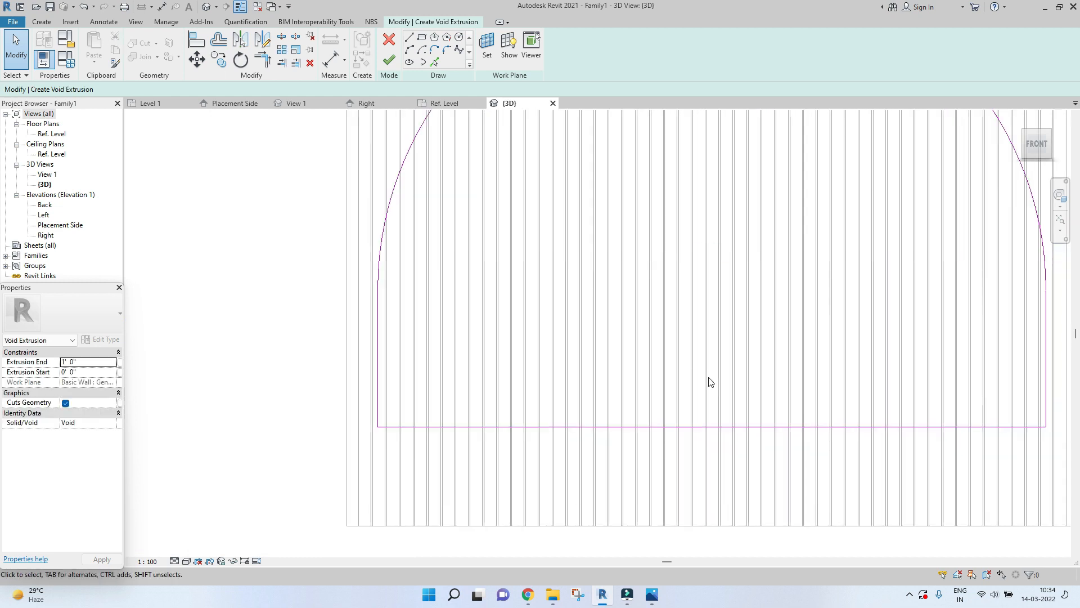
pyautogui.press('l')
pyautogui.scroll(3, 422, 290)
pyautogui.click(422, 291)
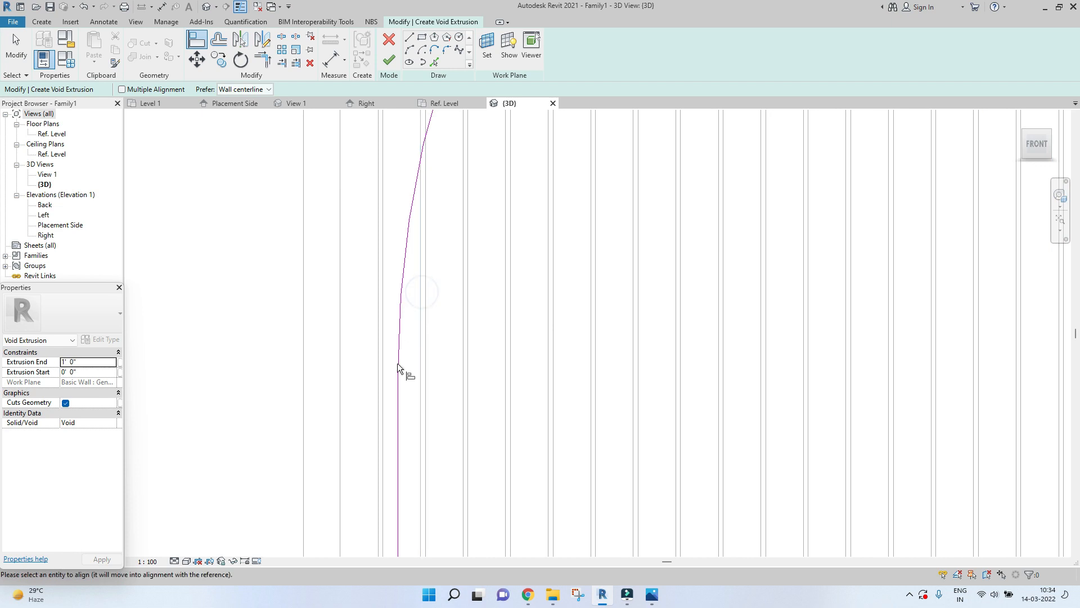
pyautogui.press('Escape')
pyautogui.press('Escape')
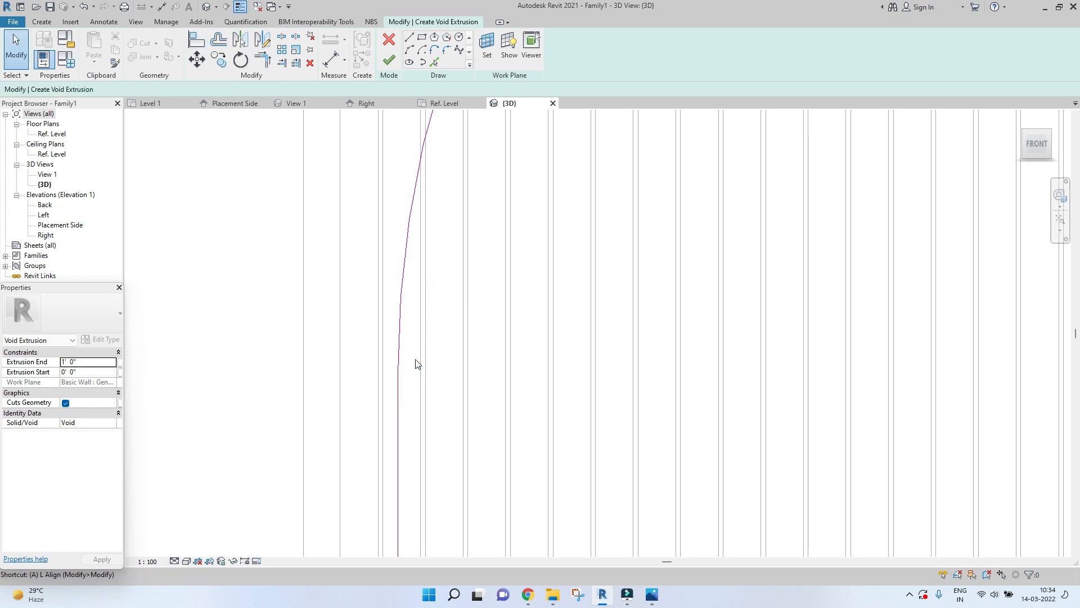
# Align the profile's left and right vertical lines with the neighbouring strip edges.
pyautogui.press('l')
pyautogui.click(418, 359)
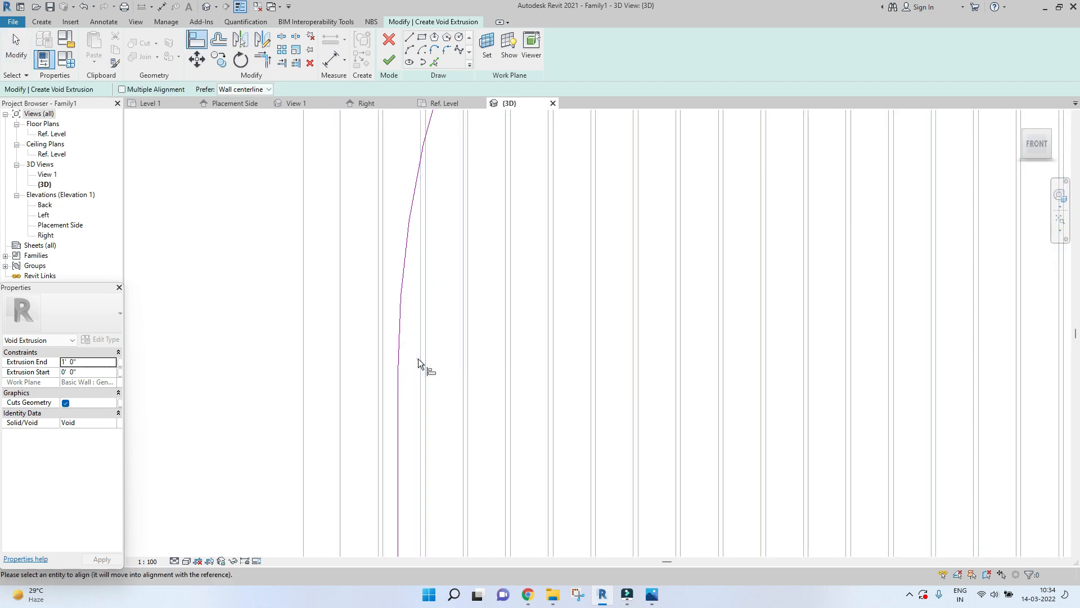
pyautogui.click(397, 377)
pyautogui.scroll(-4, 414, 377)
pyautogui.moveTo(681, 417); pyautogui.dragTo(494, 434, button='middle')
pyautogui.scroll(4, 660, 400)
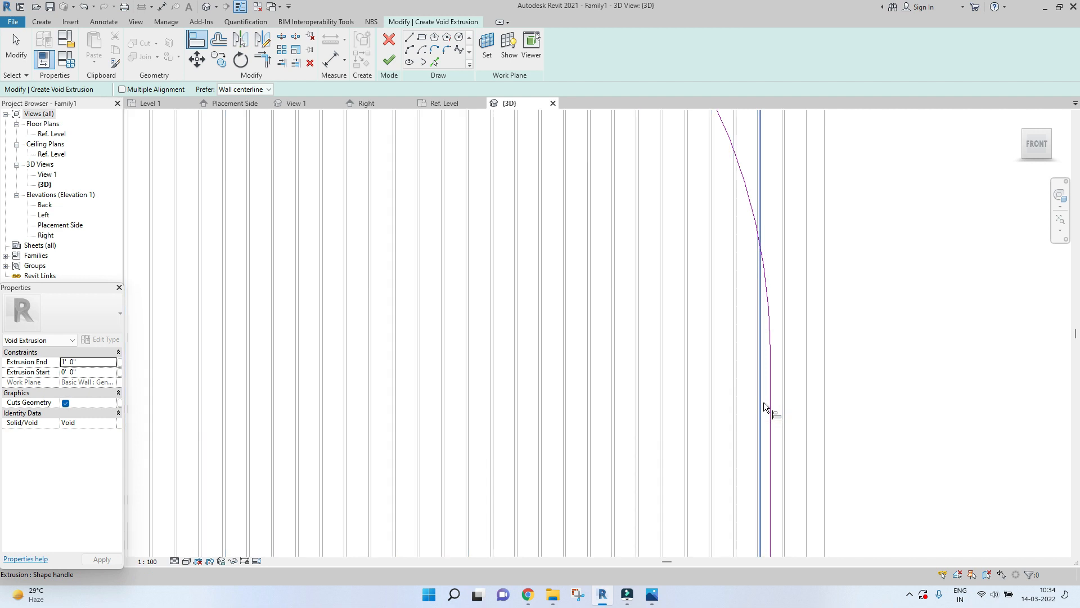
pyautogui.click(764, 402)
pyautogui.scroll(-4, 773, 402)
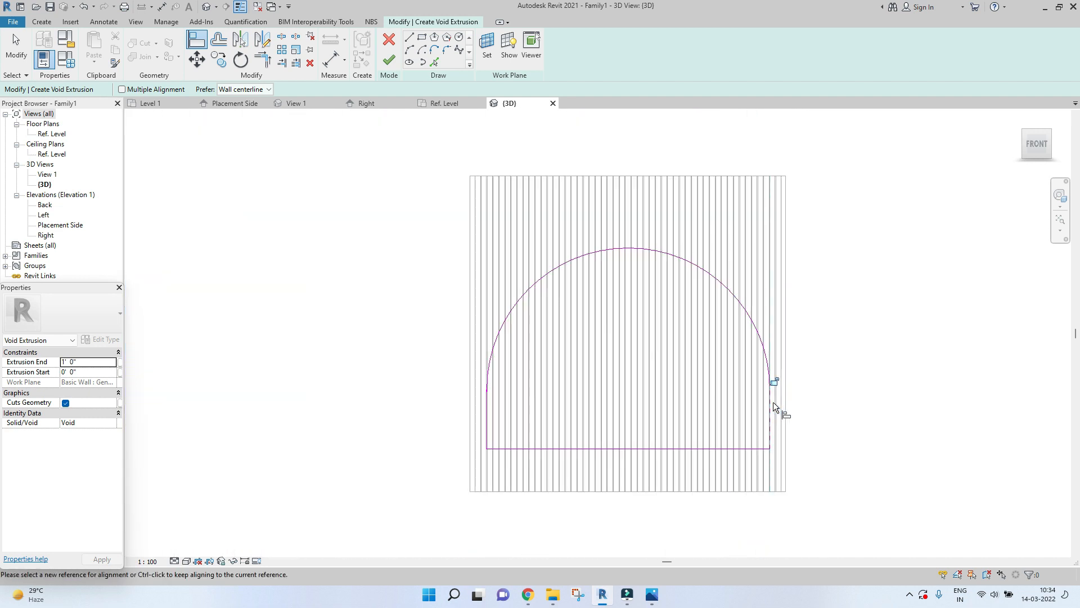
pyautogui.press('Escape')
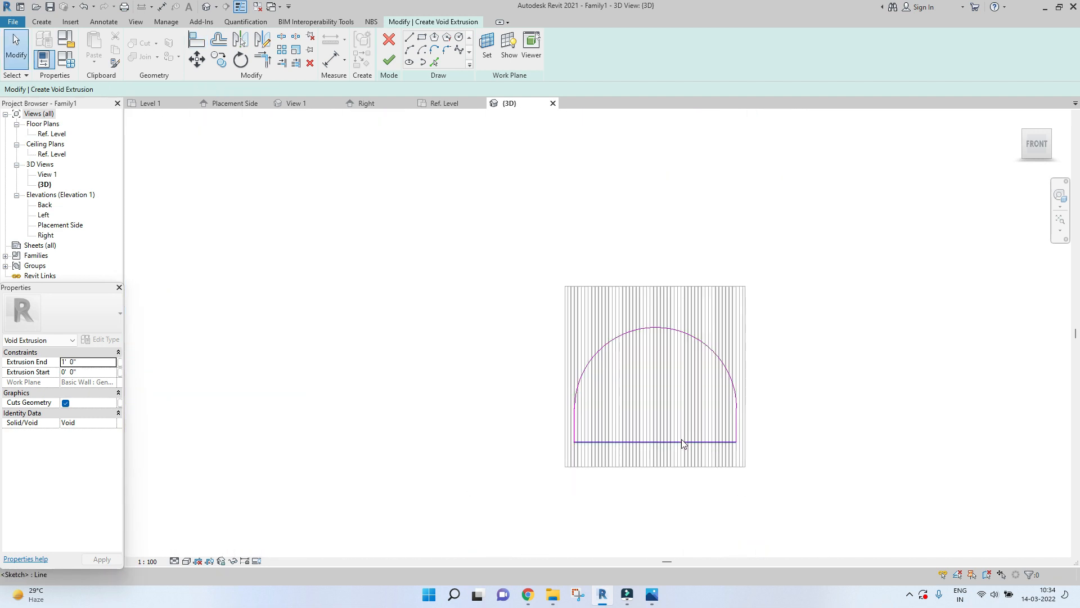
# Move the profile's horizontal base line down onto the strip panel's bottom edge.
pyautogui.click(681, 448)
pyautogui.scroll(2, 607, 445)
pyautogui.moveTo(606, 446); pyautogui.dragTo(608, 459)
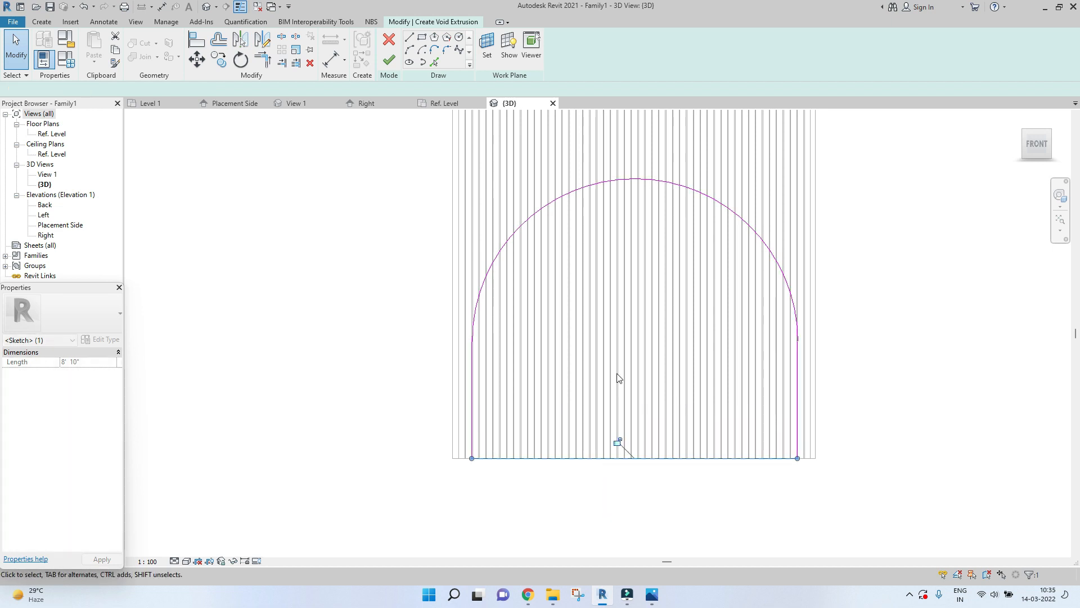
pyautogui.scroll(-2, 617, 371)
# Check the arc's radius and how the whole arched profile fits within the strip panel.
pyautogui.click(640, 275)
pyautogui.scroll(2, 638, 269)
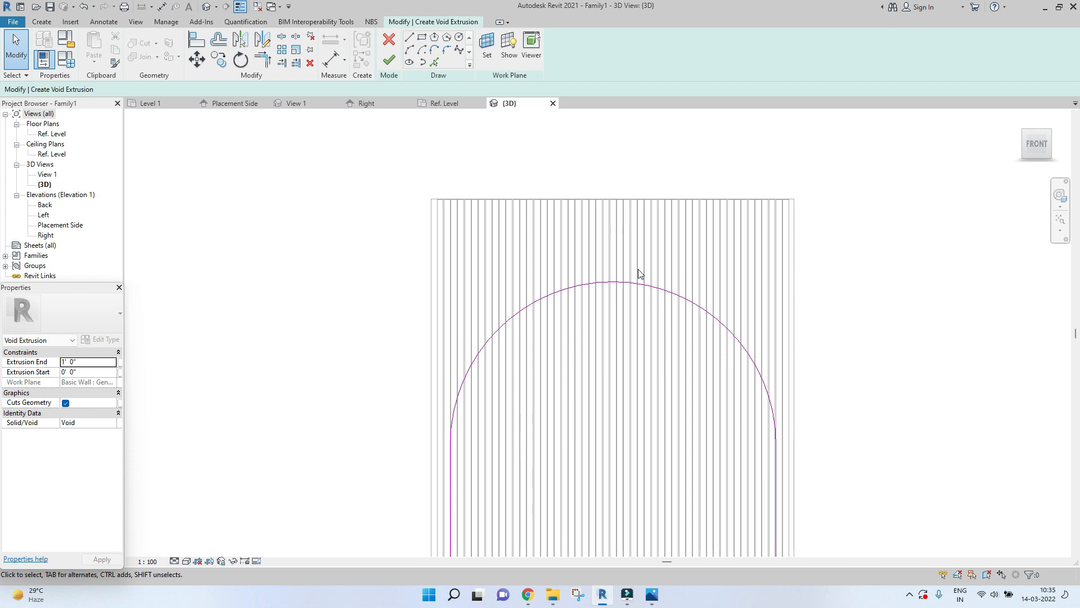
pyautogui.click(633, 285)
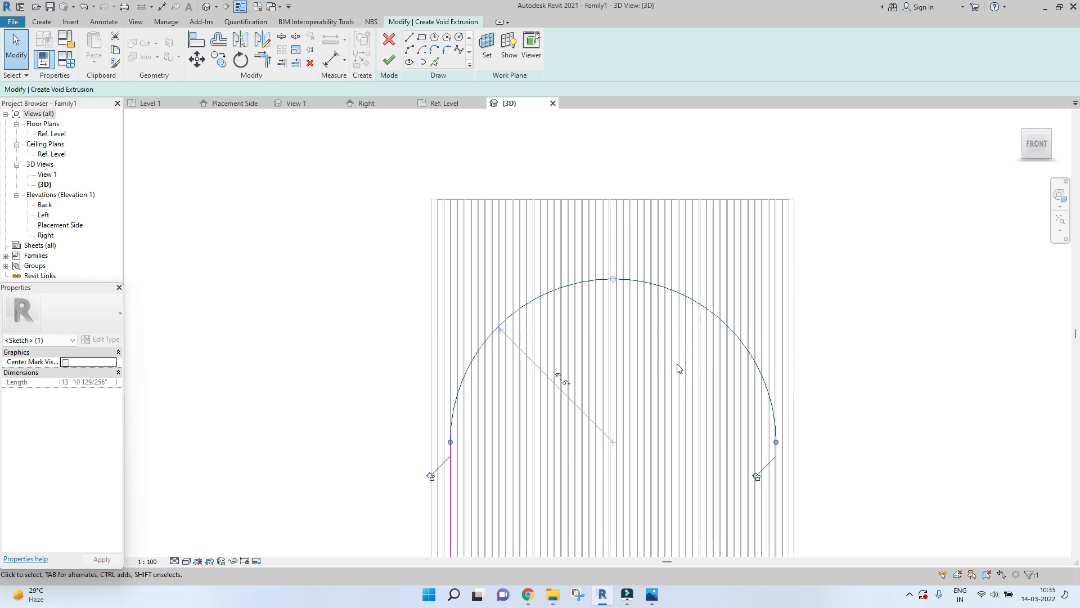
pyautogui.scroll(-2, 690, 376)
pyautogui.click(674, 431)
pyautogui.scroll(2, 628, 383)
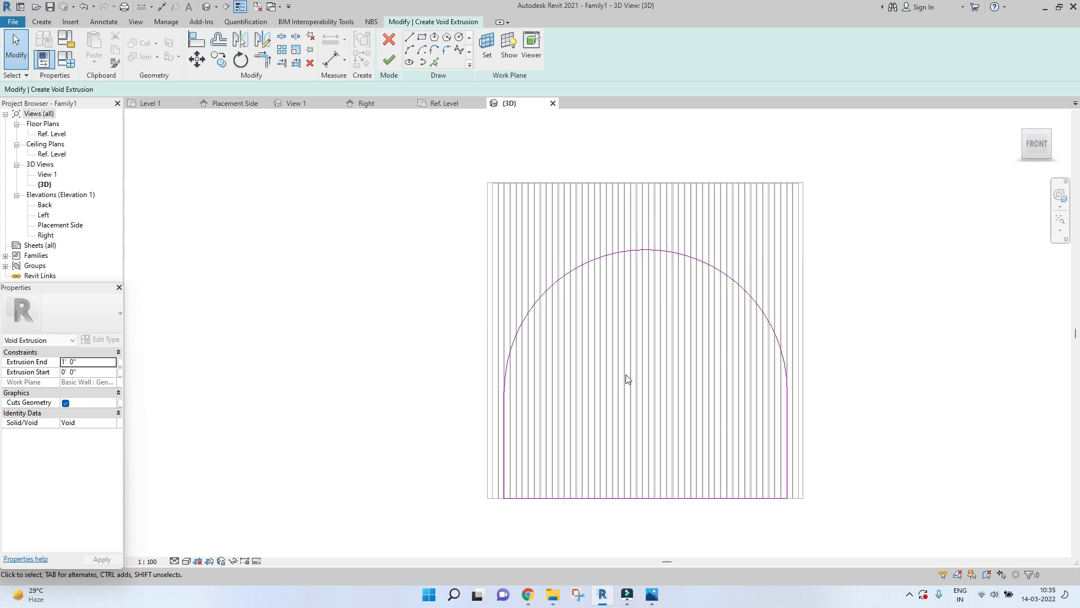
pyautogui.scroll(2, 482, 289)
pyautogui.scroll(-2, 483, 289)
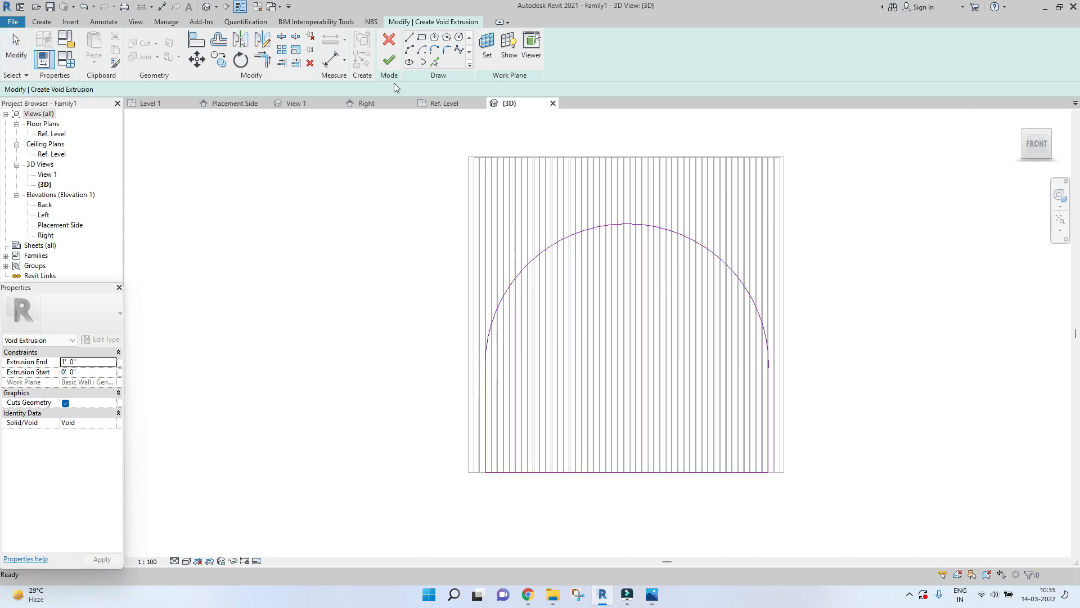
# Create a concentric inner copy of the arc with Pick Lines at a 1/4" offset.
pyautogui.click(434, 62)
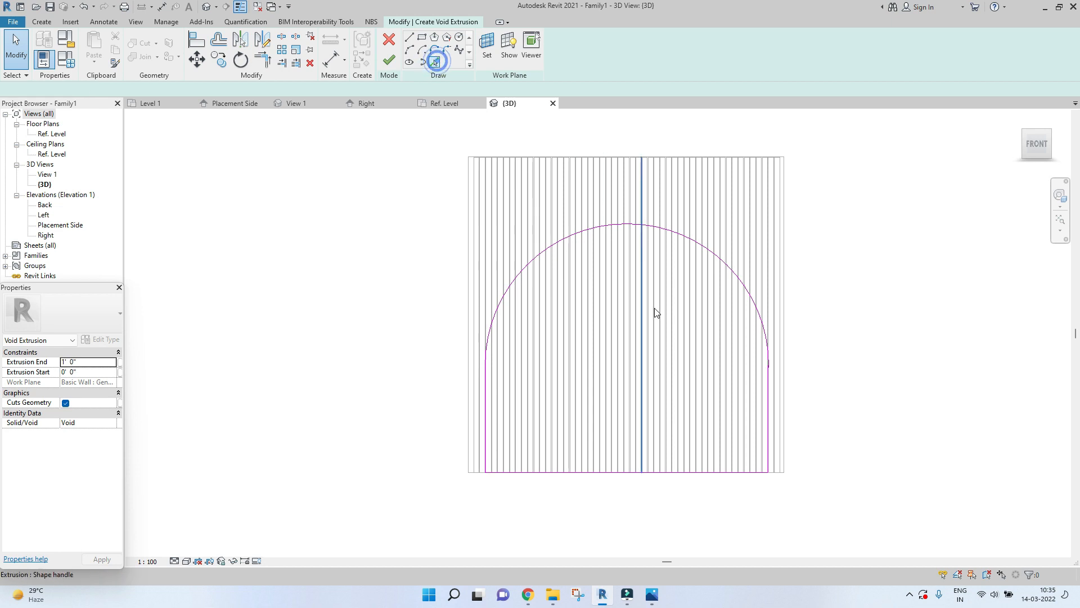
pyautogui.scroll(6, 514, 164)
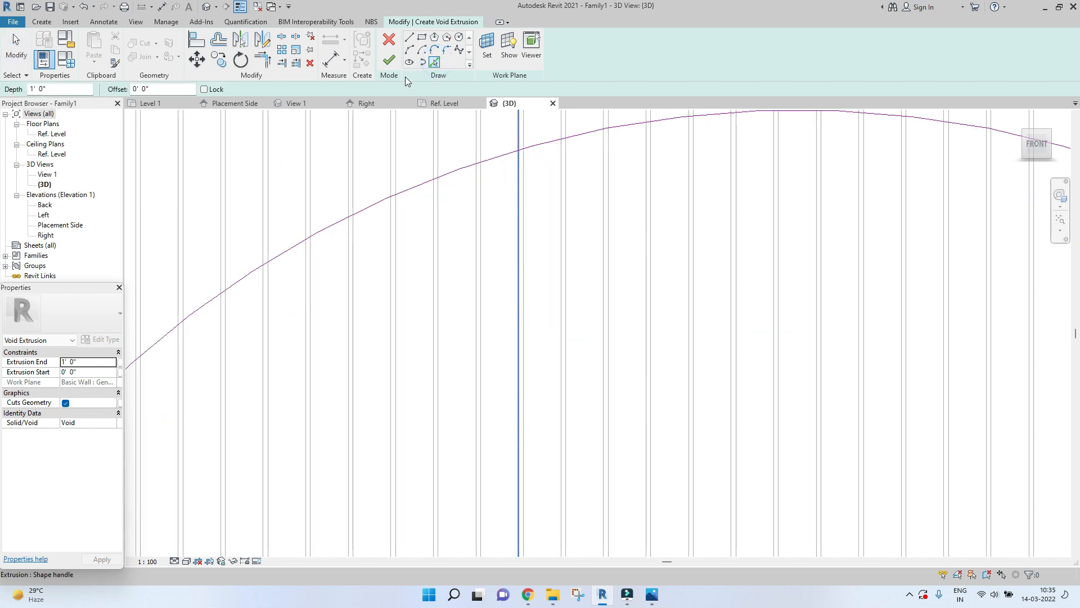
pyautogui.click(163, 87)
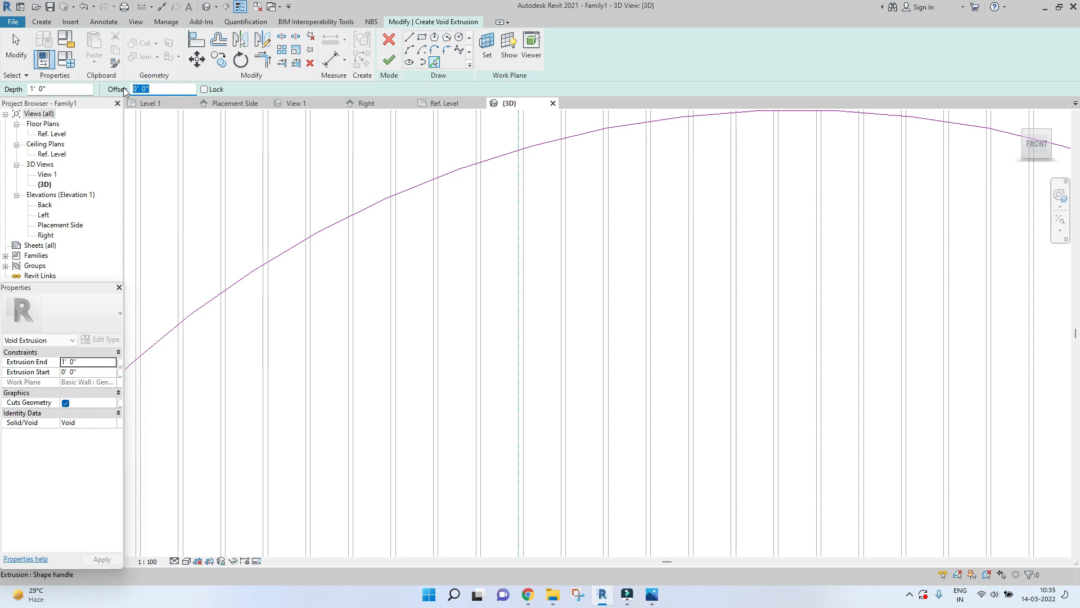
pyautogui.click(533, 597)
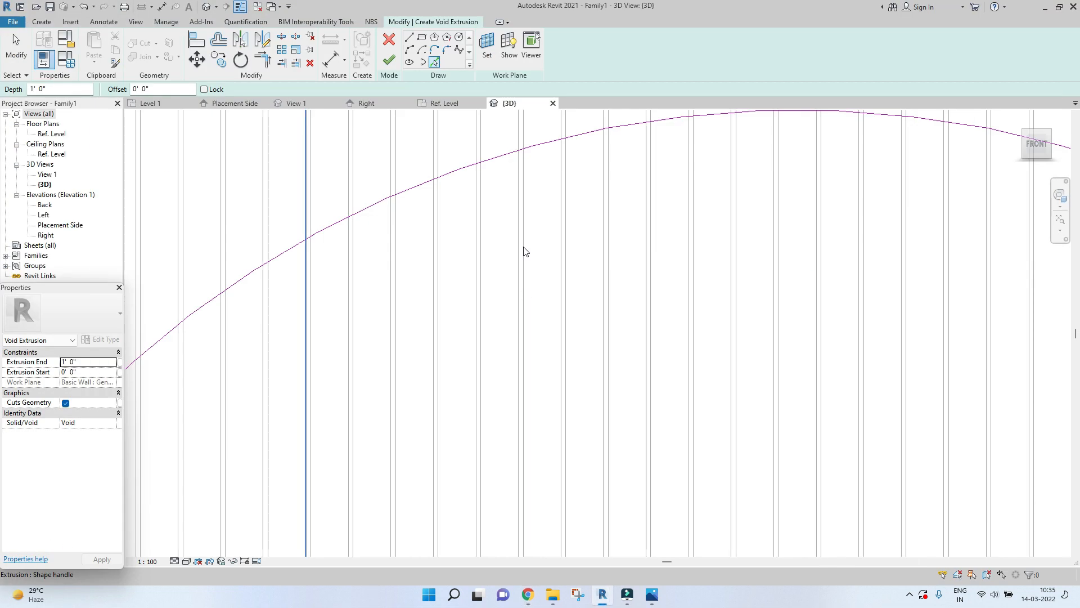
pyautogui.scroll(-3, 541, 216)
pyautogui.scroll(2, 454, 231)
pyautogui.click(424, 63)
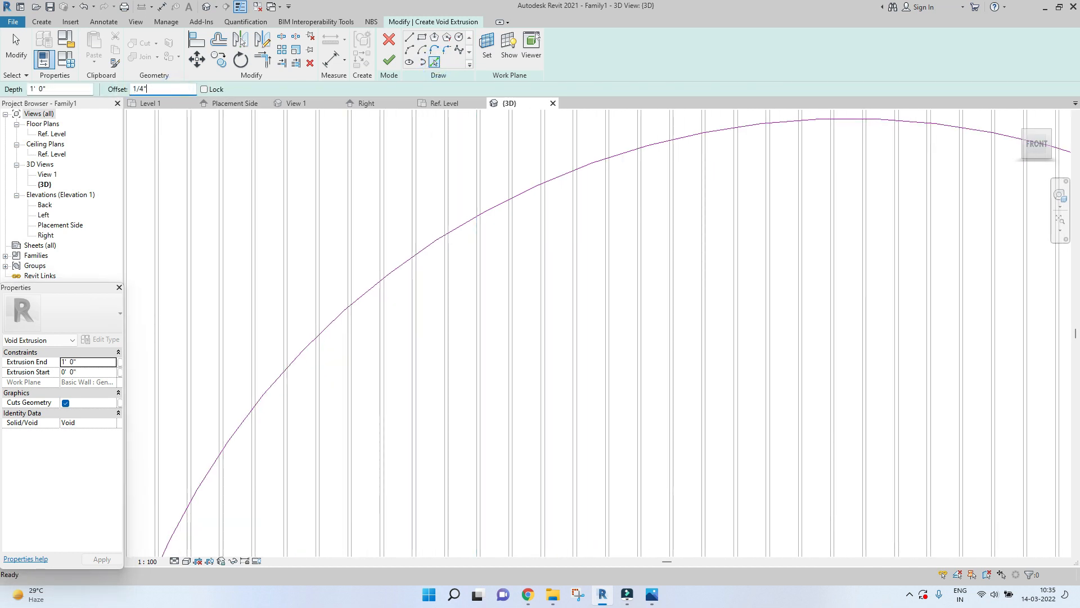
pyautogui.scroll(2, 467, 211)
pyautogui.click(477, 247)
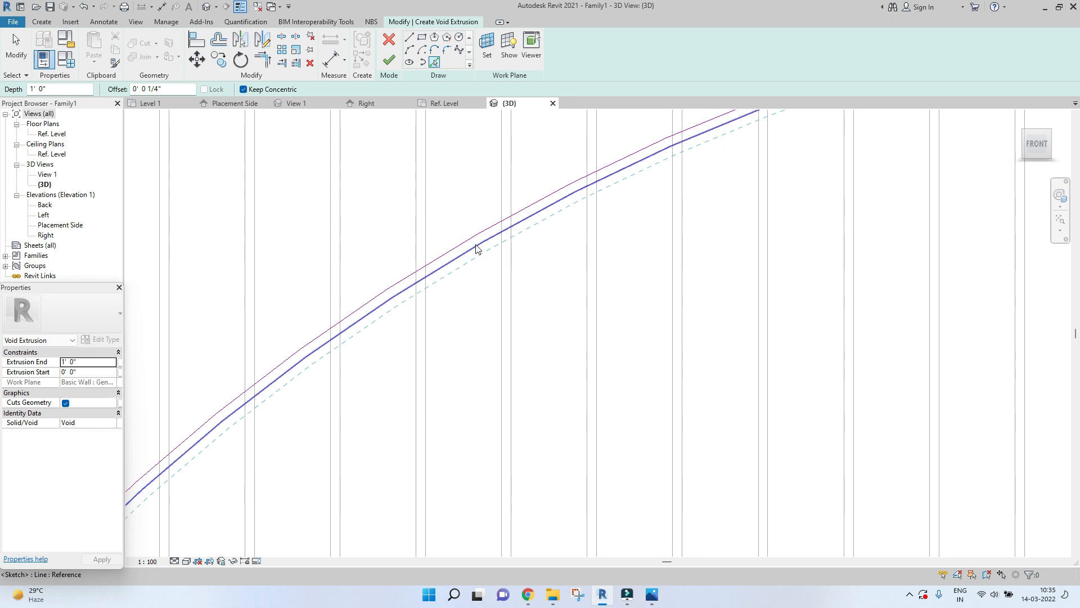
pyautogui.press('Escape')
# Create an inner copy of the left vertical line with Pick Lines at a 1/4" offset.
pyautogui.scroll(-3, 477, 242)
pyautogui.scroll(1, 386, 345)
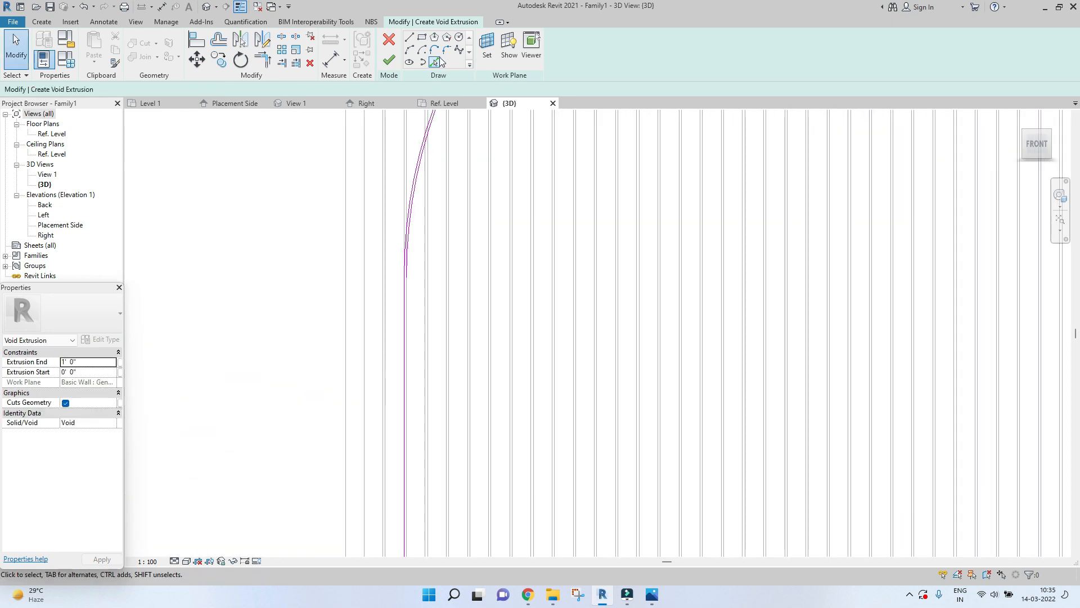
pyautogui.click(441, 63)
pyautogui.scroll(1, 415, 304)
pyautogui.scroll(3, 417, 303)
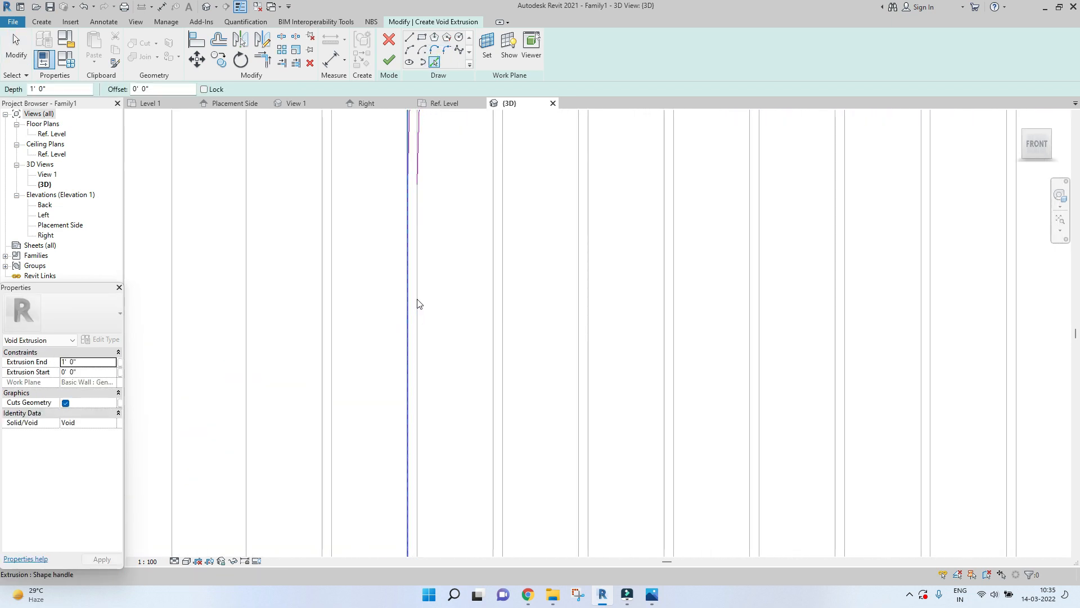
pyautogui.scroll(-1, 427, 302)
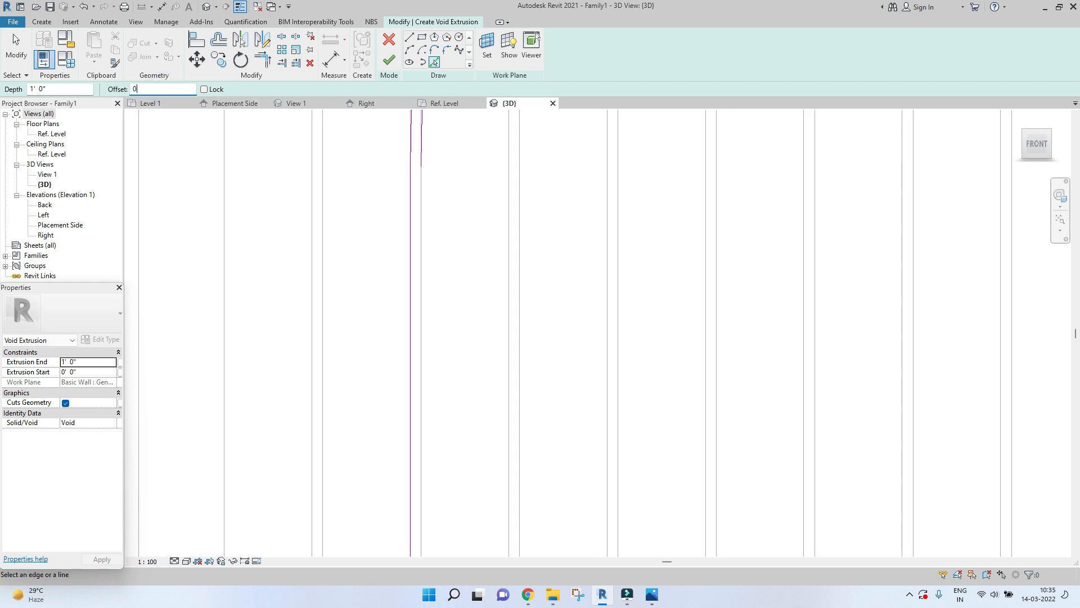
pyautogui.scroll(-2, 415, 330)
pyautogui.click(415, 330)
# Add an inner base line segment with the 1/4" offset by picking the bottom edge of one strip.
pyautogui.scroll(-4, 415, 331)
pyautogui.scroll(4, 478, 436)
pyautogui.scroll(-1, 481, 436)
pyautogui.click(481, 437)
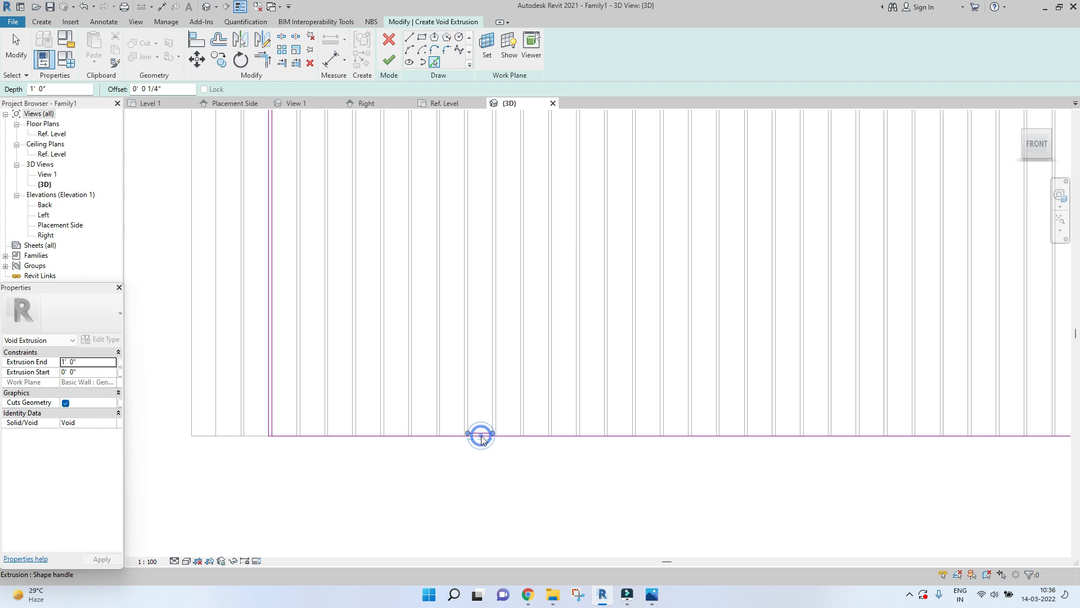
# Try to add an inner copy of the right vertical line with Pick Lines.
pyautogui.scroll(-7, 481, 436)
pyautogui.scroll(8, 892, 239)
pyautogui.click(847, 278)
pyautogui.press('Escape')
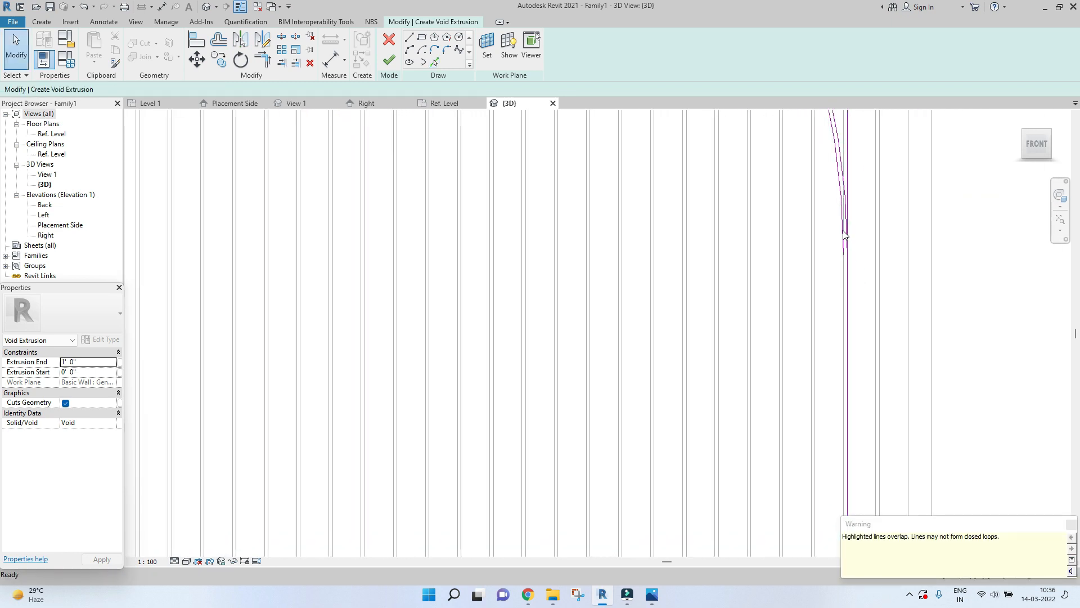
# Try to align the picked right-hand line with the adjacent strip edge, and undo the alignment.
pyautogui.scroll(2, 846, 239)
pyautogui.press('a')
pyautogui.press('l')
pyautogui.click(835, 375)
pyautogui.click(843, 376)
pyautogui.hotkey('ctrl', 'z')
# Delete the overlapping vertical line picked on the profile's right side.
pyautogui.scroll(-2, 731, 378)
pyautogui.press('Escape')
pyautogui.click(796, 244)
pyautogui.press('Delete')
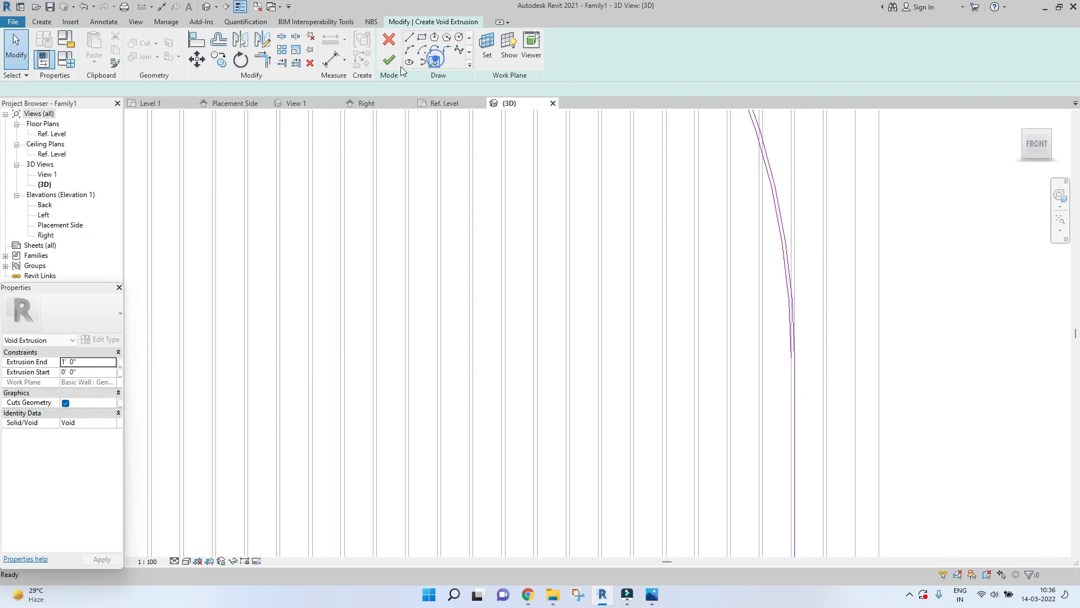
# Create an inner copy of the right vertical line with Pick Lines at a 1/4" offset.
pyautogui.click(144, 88)
pyautogui.write('0.02')
pyautogui.press('Return')
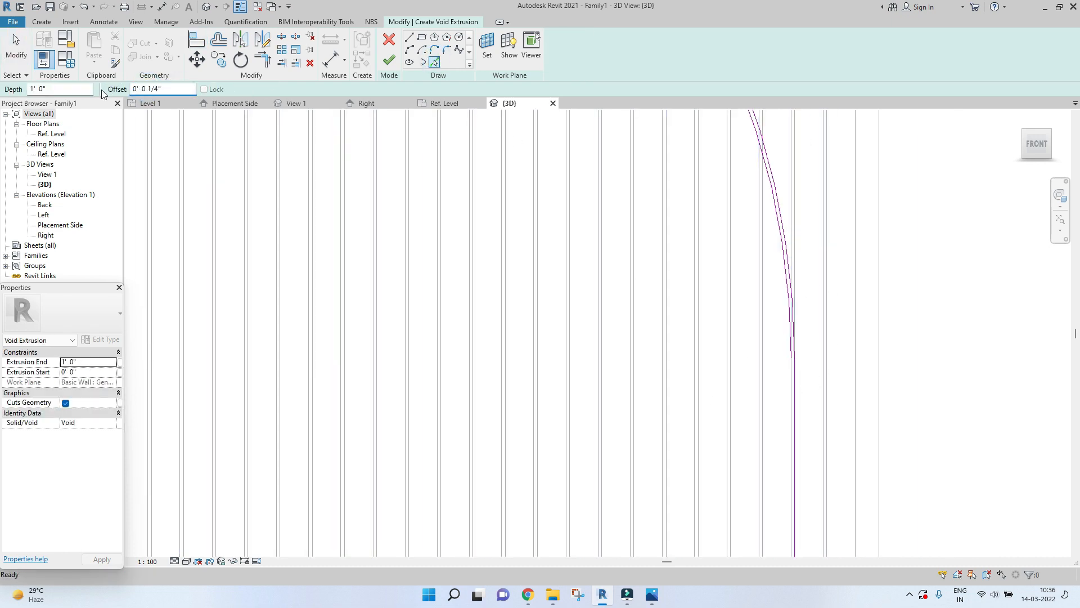
pyautogui.scroll(2, 793, 382)
pyautogui.scroll(2, 797, 379)
pyautogui.click(797, 379)
pyautogui.press('Escape')
# Trim the inner right vertical line to the right end of the inner arc.
pyautogui.press('t')
pyautogui.press('r')
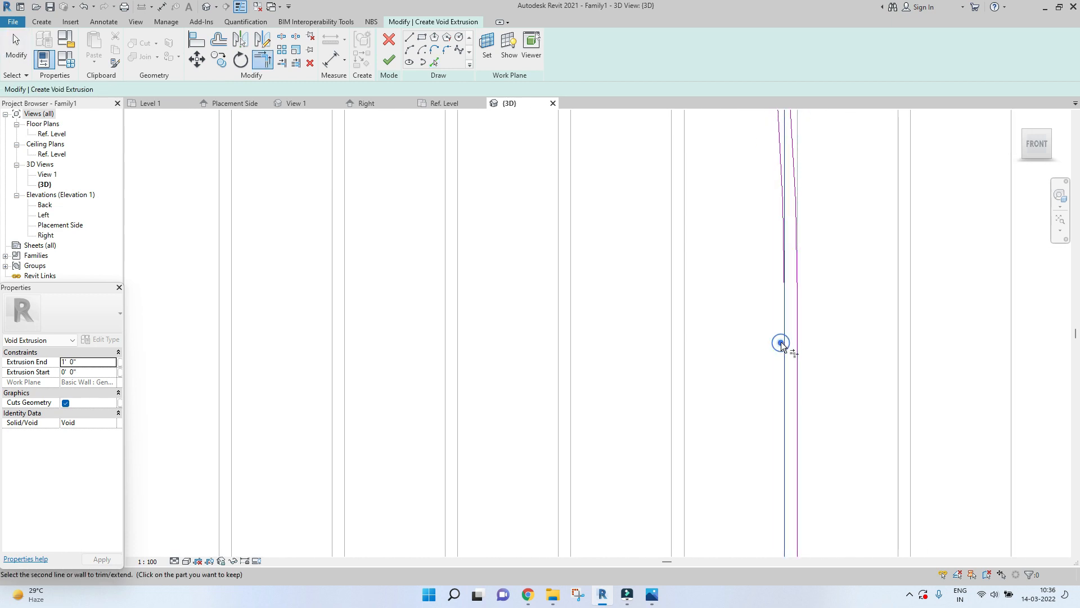
pyautogui.scroll(-2, 781, 342)
pyautogui.click(769, 144)
pyautogui.scroll(-2, 778, 187)
pyautogui.click(778, 283)
# Trim the inner left vertical line to the left end of the inner arc.
pyautogui.scroll(-3, 783, 306)
pyautogui.scroll(2, 466, 301)
pyautogui.click(385, 324)
pyautogui.click(396, 224)
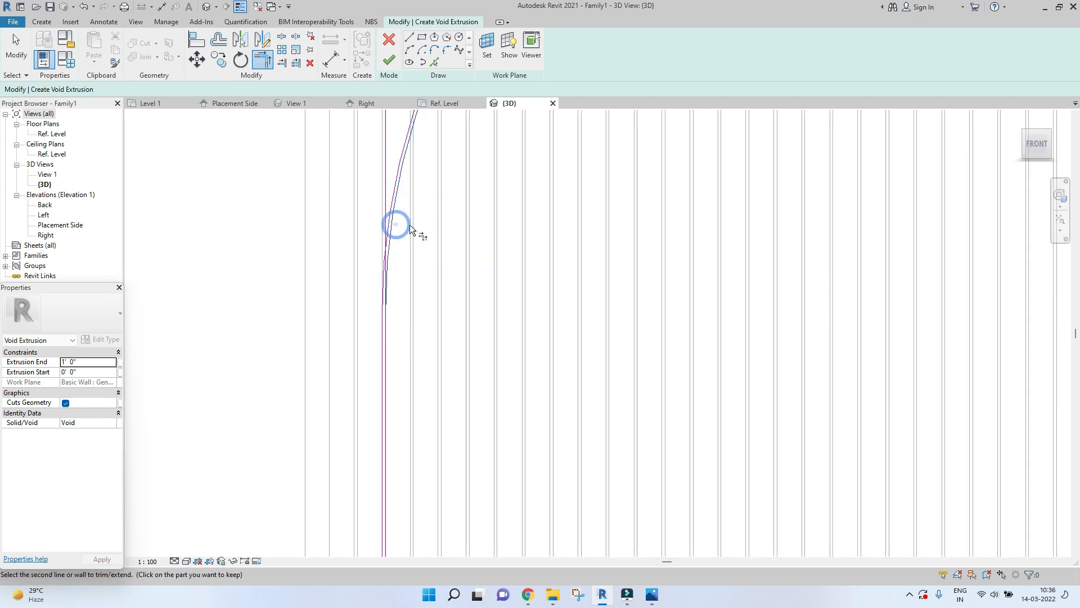
pyautogui.click(386, 343)
# Extend the short inner base segment to clean corners with the inner left and right vertical lines using Trim.
pyautogui.scroll(-2, 448, 352)
pyautogui.scroll(4, 507, 442)
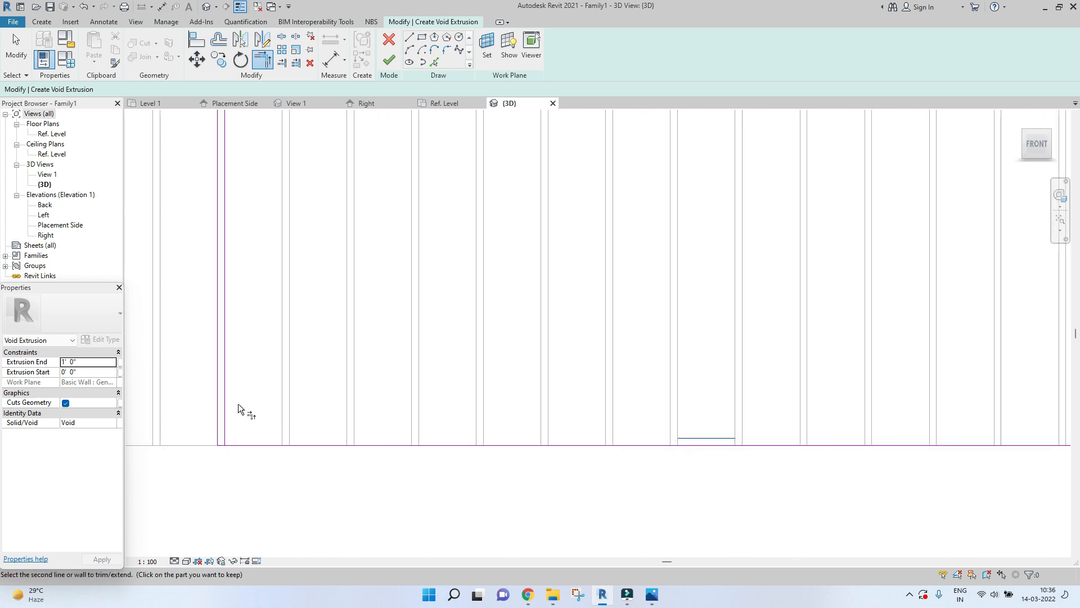
pyautogui.click(225, 403)
pyautogui.scroll(-2, 225, 403)
pyautogui.click(436, 415)
pyautogui.moveTo(956, 386); pyautogui.dragTo(715, 408, button='middle')
pyautogui.moveTo(919, 404); pyautogui.dragTo(459, 405, button='middle')
pyautogui.scroll(-1, 459, 405)
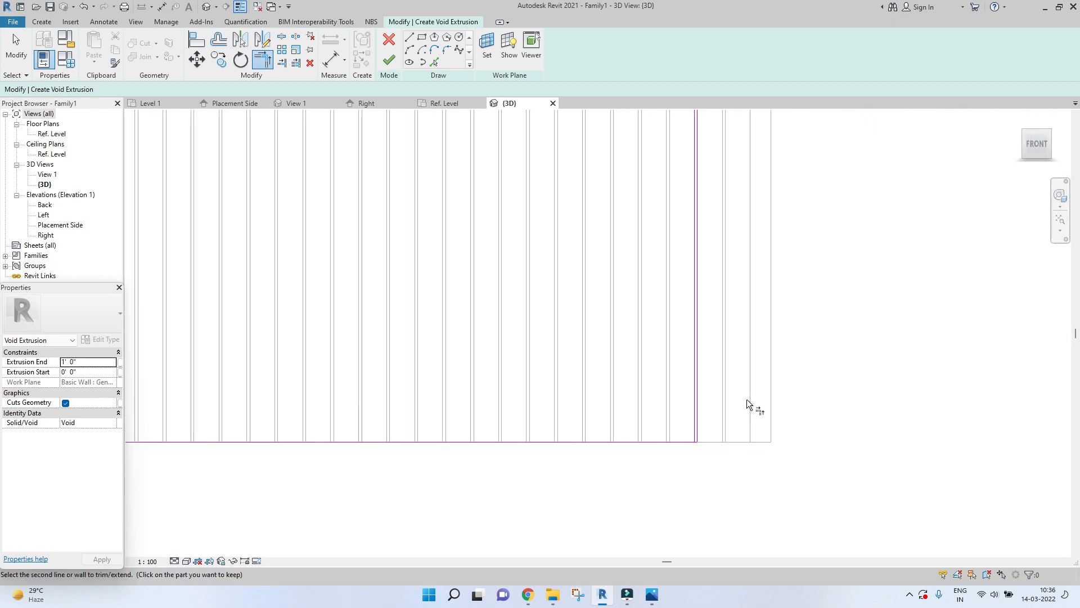
pyautogui.click(668, 398)
pyautogui.scroll(-3, 525, 285)
pyautogui.moveTo(526, 285); pyautogui.dragTo(643, 380, button='middle')
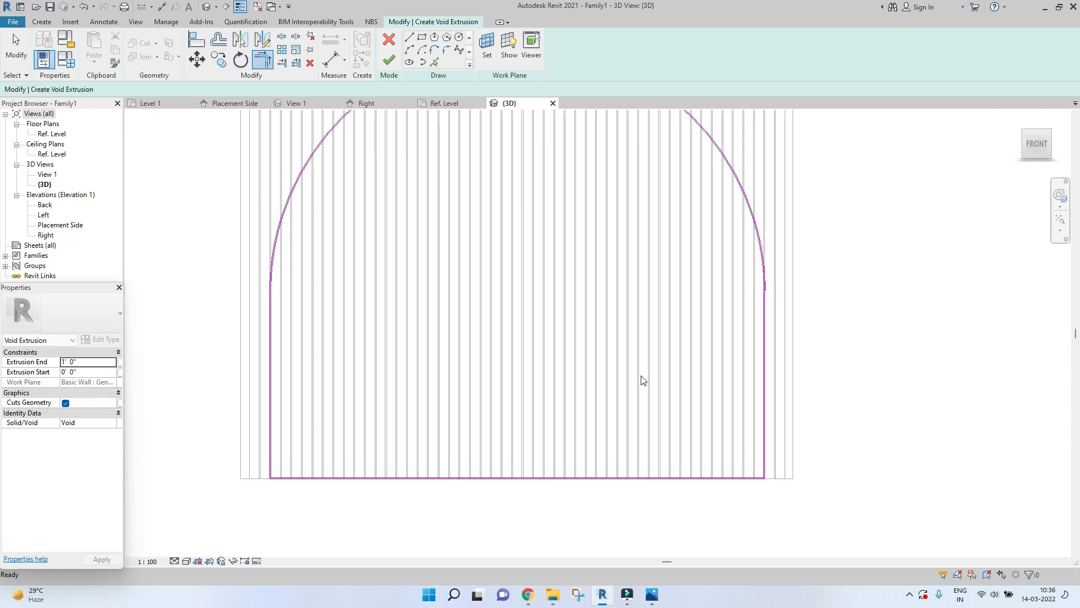
# Finish the arched outline void extrusion sketch with an extrusion end of 1' 0".
pyautogui.scroll(-2, 643, 381)
pyautogui.press('Escape')
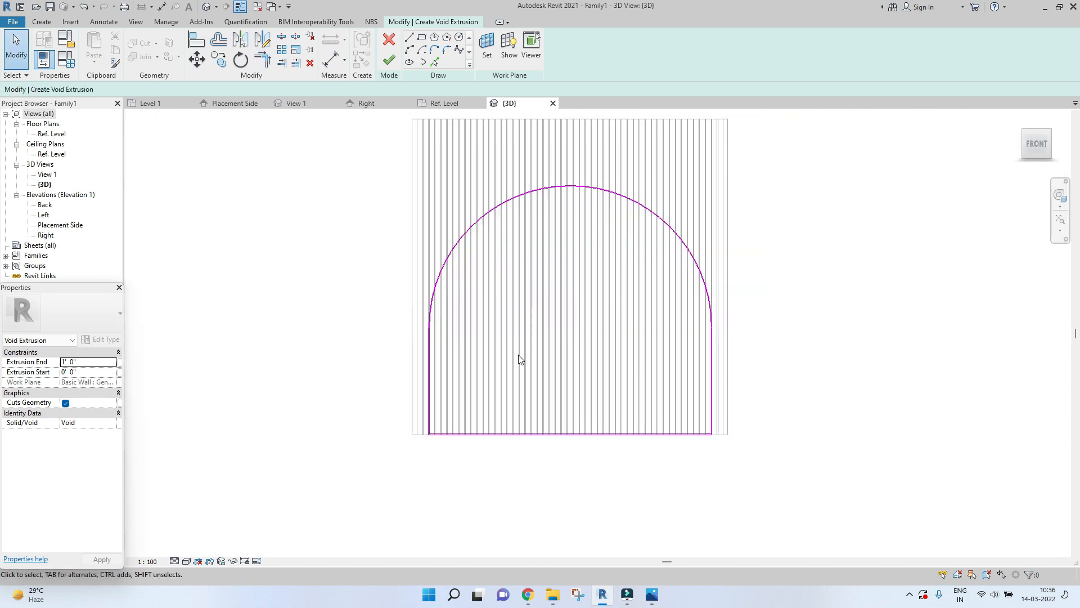
pyautogui.click(388, 60)
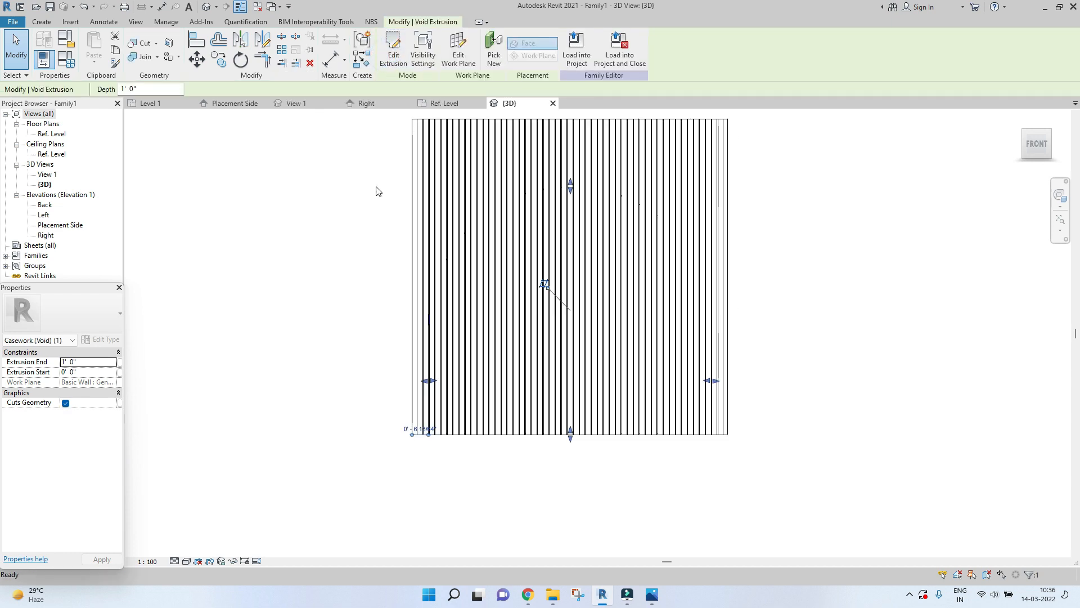
# Adjust the void's depth from the left side view so it runs from an extrusion start of -0' 0 1/2" to an end of 0' 0".
pyautogui.keyDown('shift'); pyautogui.moveTo(429, 302); pyautogui.dragTo(747, 302, button='middle'); pyautogui.keyUp('shift')
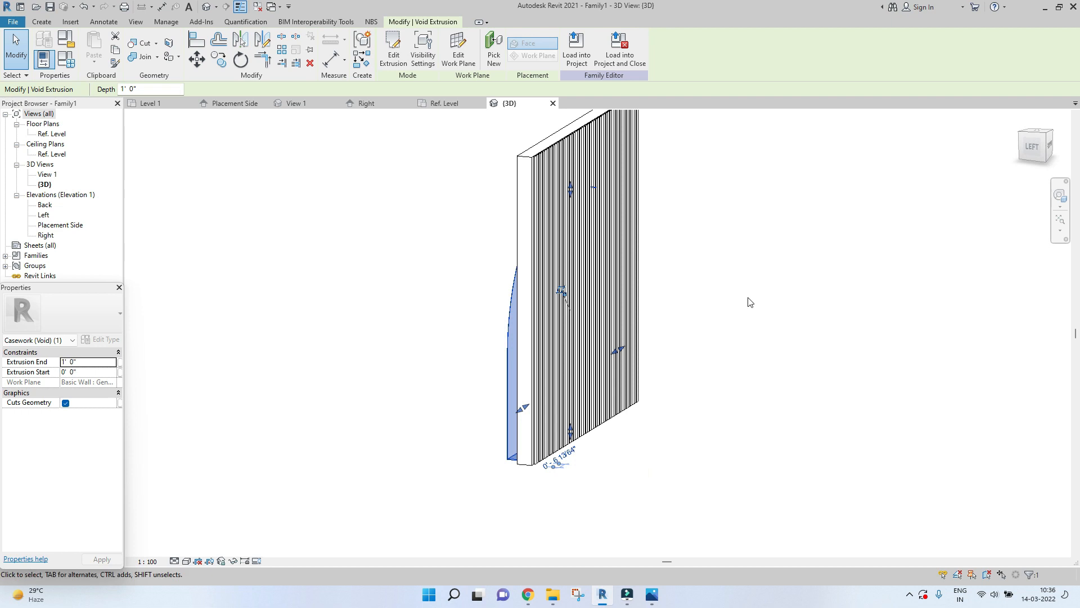
pyautogui.click(777, 289)
pyautogui.click(507, 325)
pyautogui.click(1044, 147)
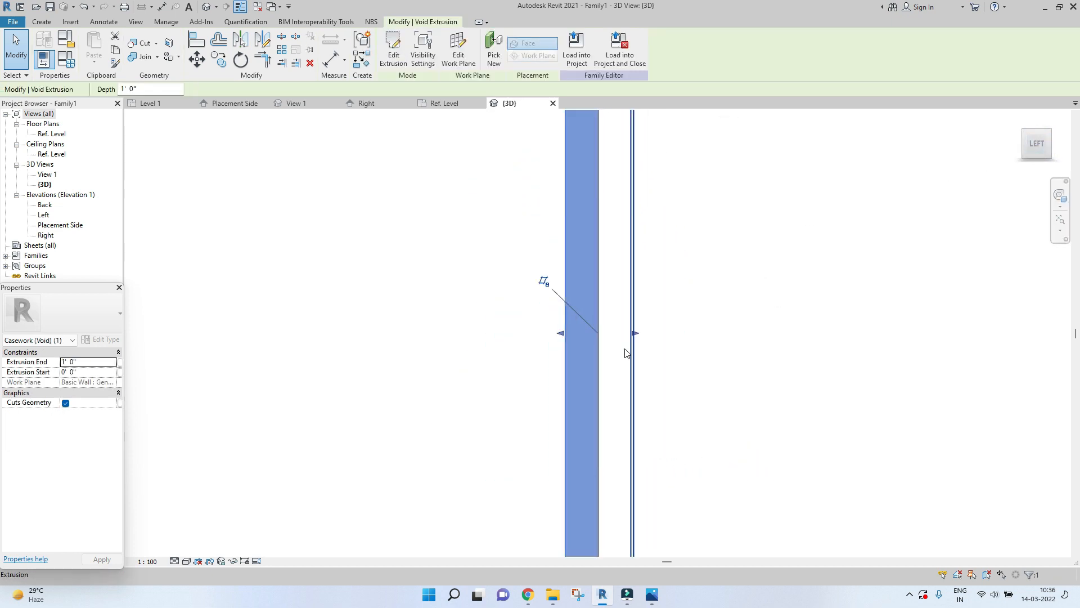
pyautogui.scroll(2, 639, 341)
pyautogui.moveTo(627, 327); pyautogui.dragTo(623, 320)
pyautogui.click(731, 314)
pyautogui.keyDown('shift'); pyautogui.moveTo(730, 313); pyautogui.dragTo(600, 352, button='middle'); pyautogui.keyUp('shift')
pyautogui.scroll(-2, 600, 353)
pyautogui.click(912, 336)
# Examine the thin arched groove cut through the vertical strips, checking the void and strip extrusions up close and from an angle.
pyautogui.scroll(6, 600, 173)
pyautogui.scroll(2, 615, 318)
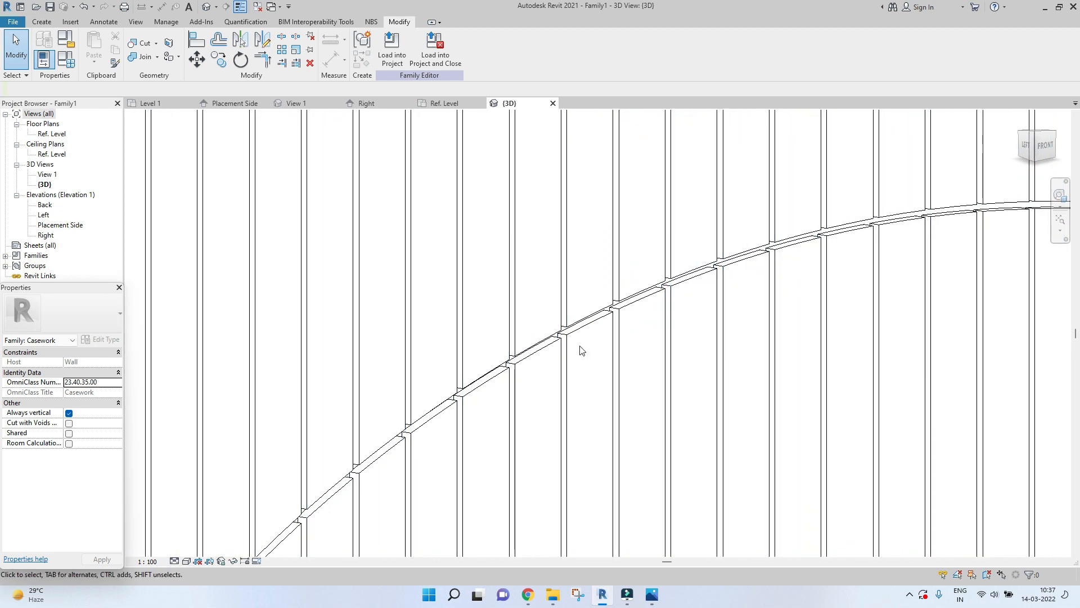
pyautogui.scroll(2, 572, 316)
pyautogui.click(575, 312)
pyautogui.scroll(-6, 574, 308)
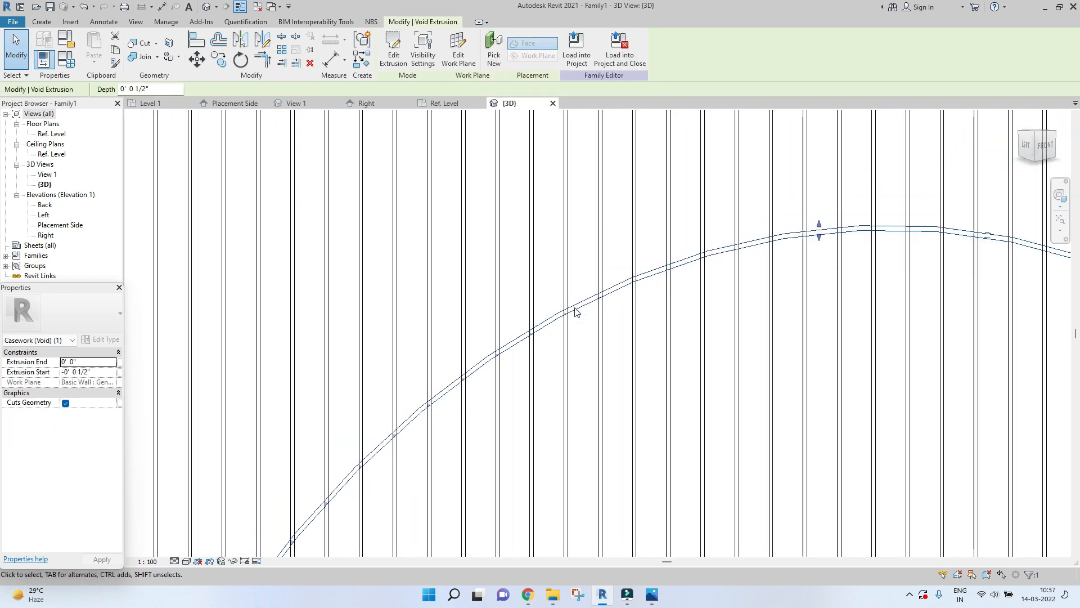
pyautogui.keyDown('shift'); pyautogui.moveTo(652, 417); pyautogui.dragTo(837, 298, button='middle'); pyautogui.keyUp('shift')
pyautogui.click(899, 260)
pyautogui.scroll(-2, 533, 252)
pyautogui.click(538, 262)
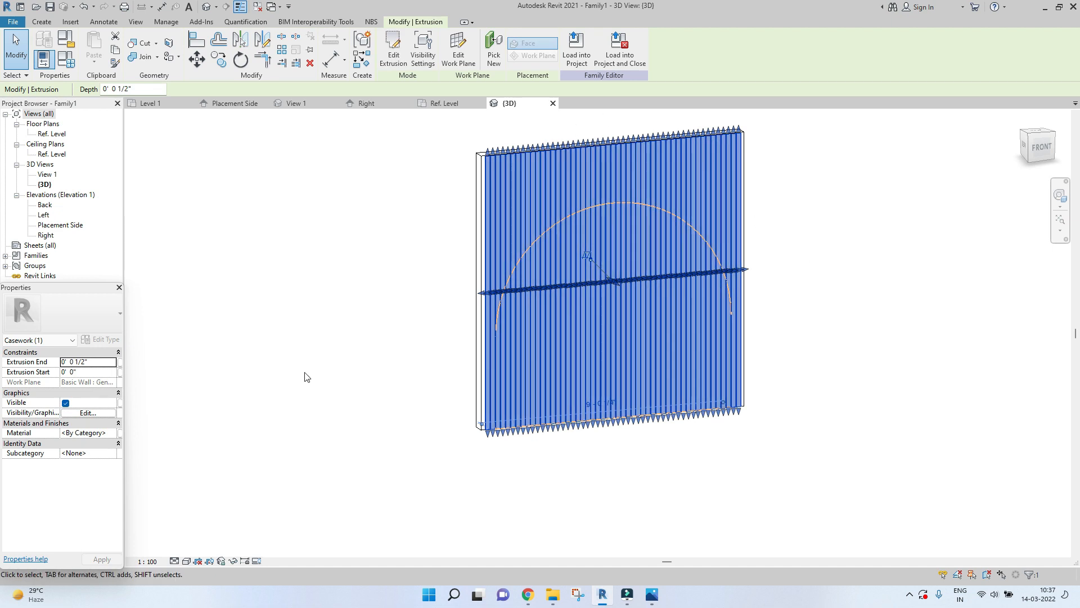
pyautogui.click(304, 337)
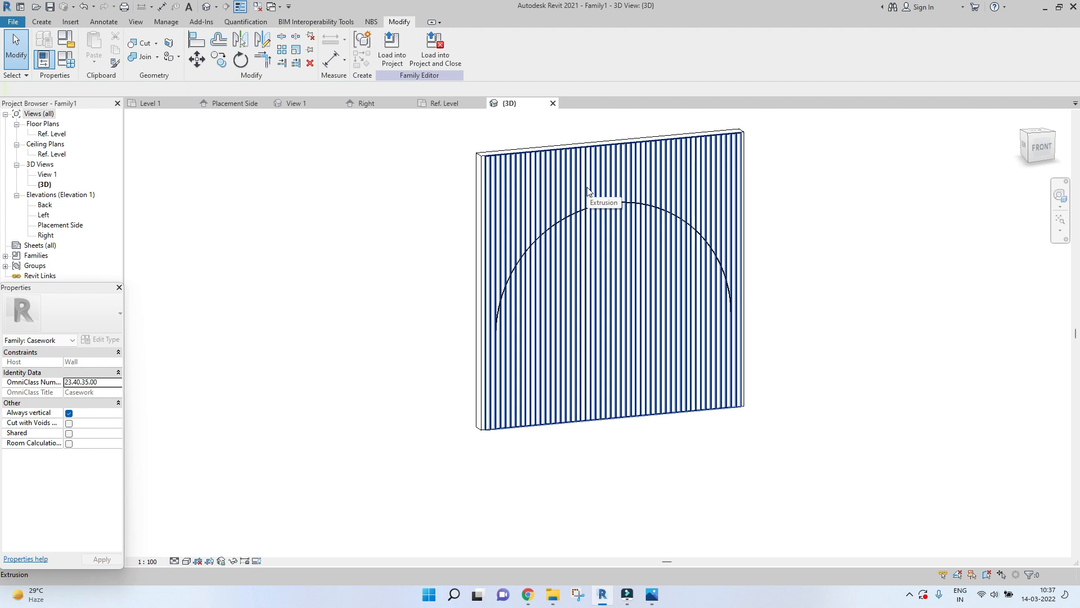
pyautogui.scroll(4, 637, 224)
pyautogui.scroll(-4, 565, 243)
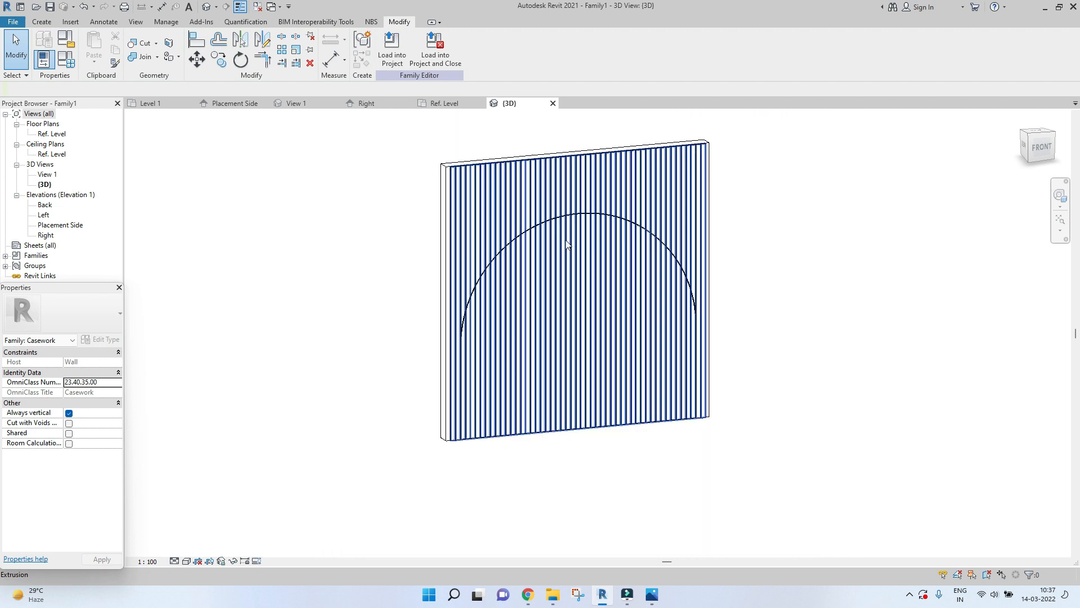
pyautogui.scroll(2, 566, 241)
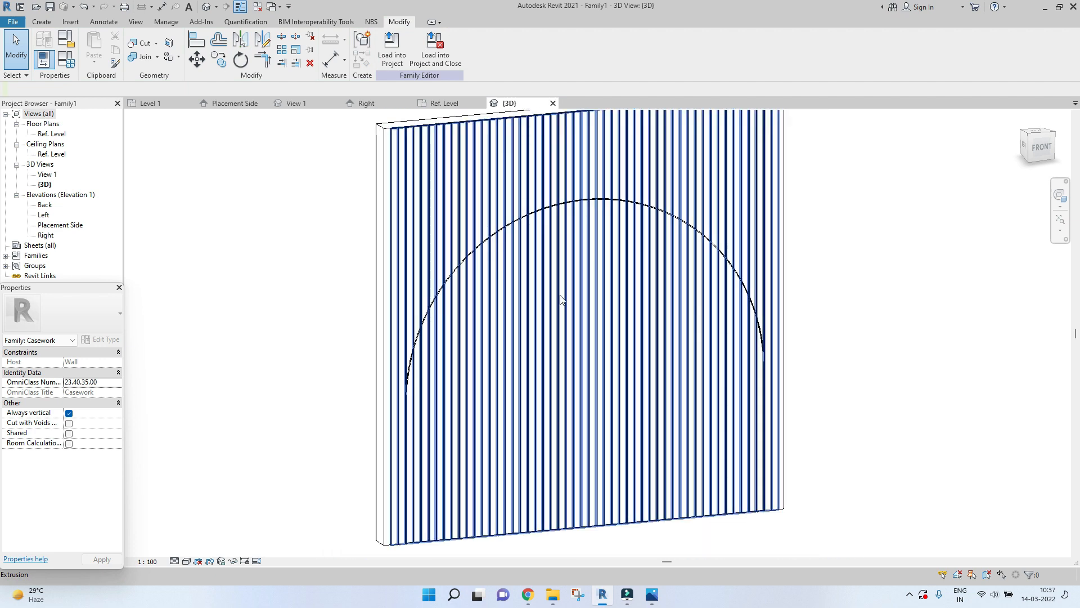
# Start a solid extrusion in the front view and pick the closed strip outlines under the arch's far left side with Pick Lines.
pyautogui.click(1040, 147)
pyautogui.click(42, 21)
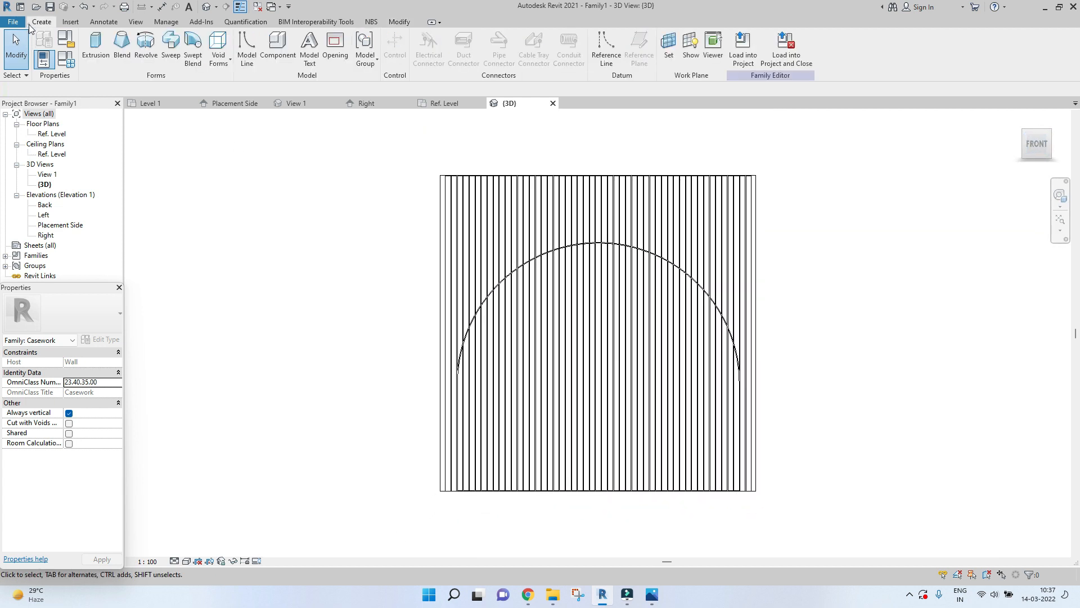
pyautogui.click(96, 45)
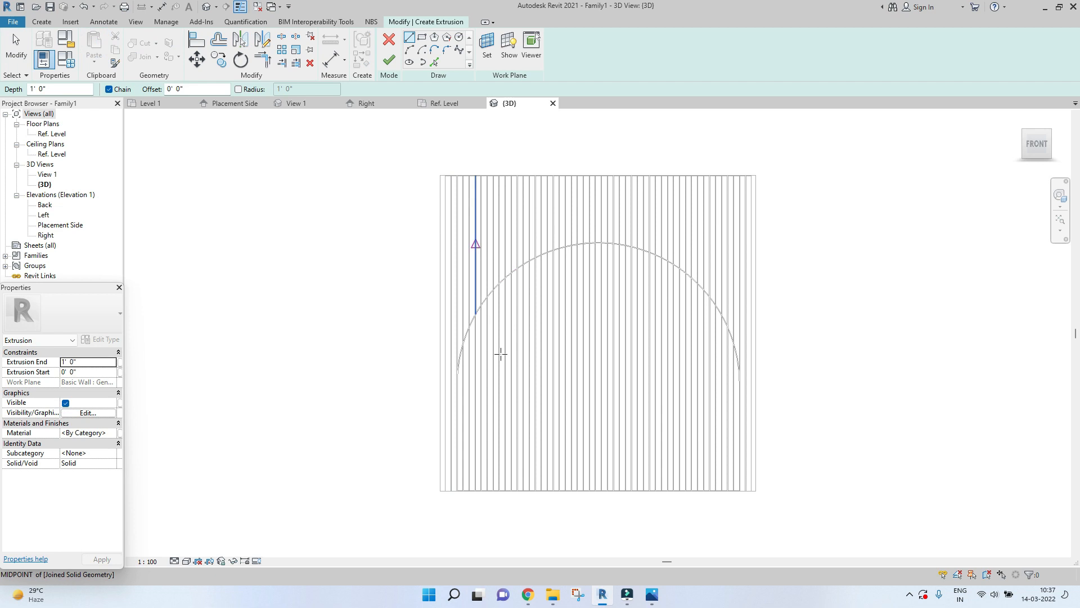
pyautogui.scroll(2, 514, 433)
pyautogui.click(436, 64)
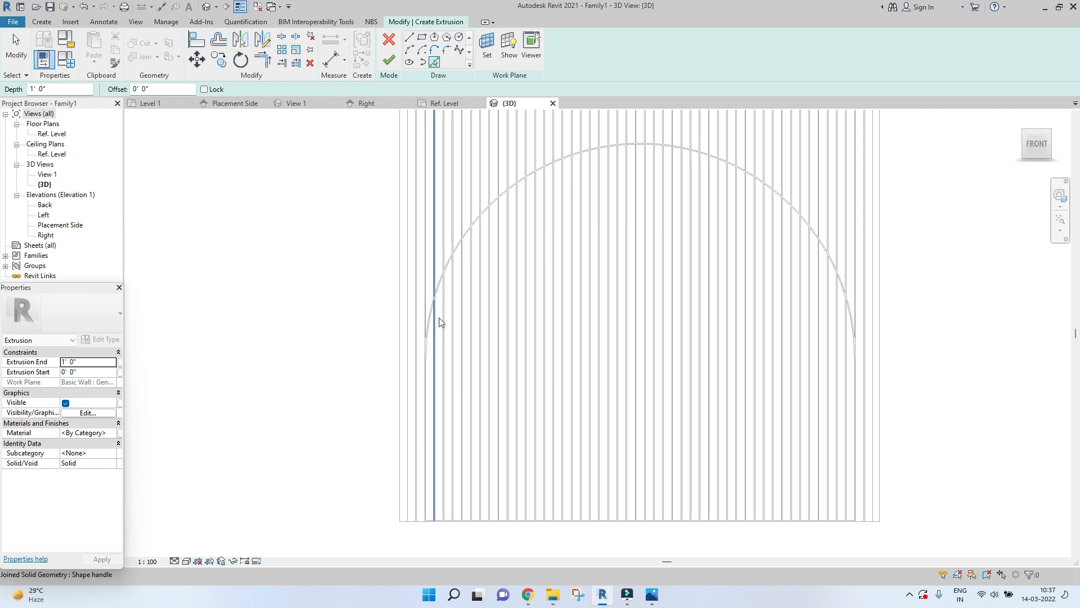
pyautogui.scroll(2, 439, 318)
pyautogui.click(435, 64)
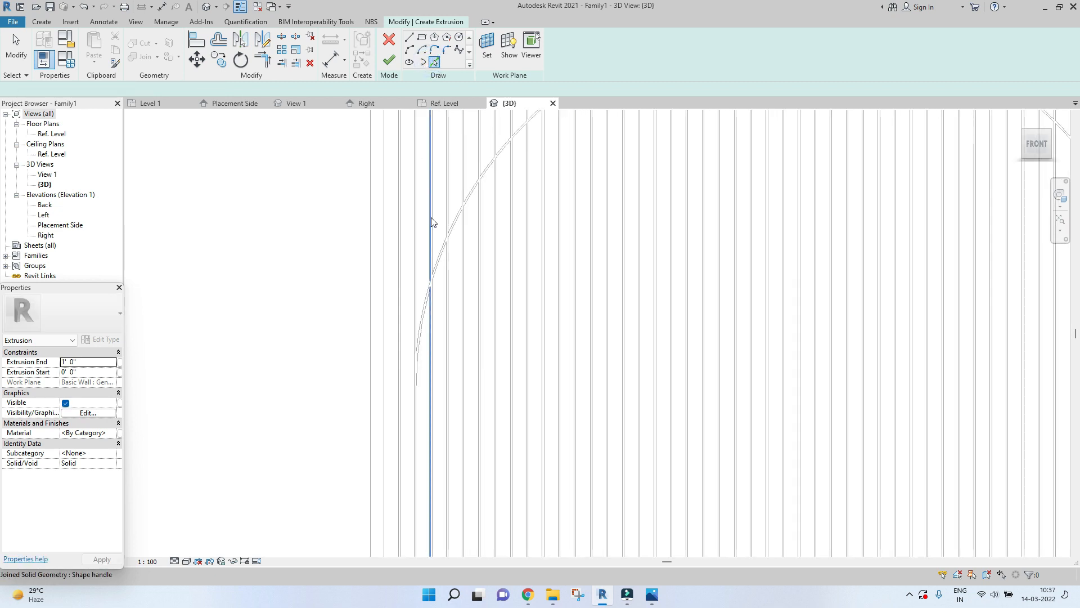
pyautogui.click(429, 340)
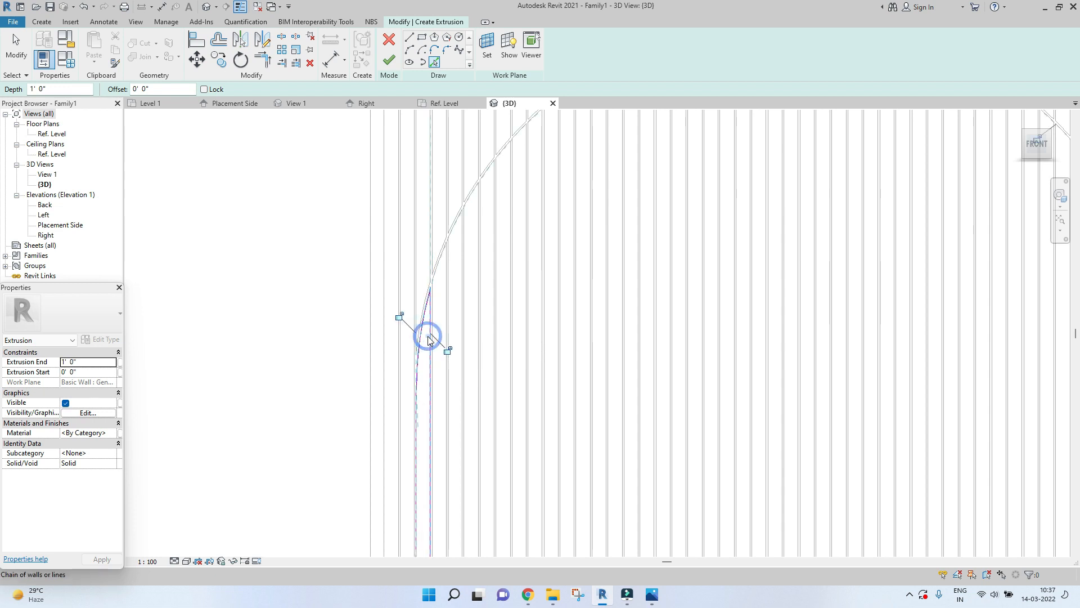
pyautogui.click(447, 297)
pyautogui.click(461, 245)
pyautogui.click(475, 222)
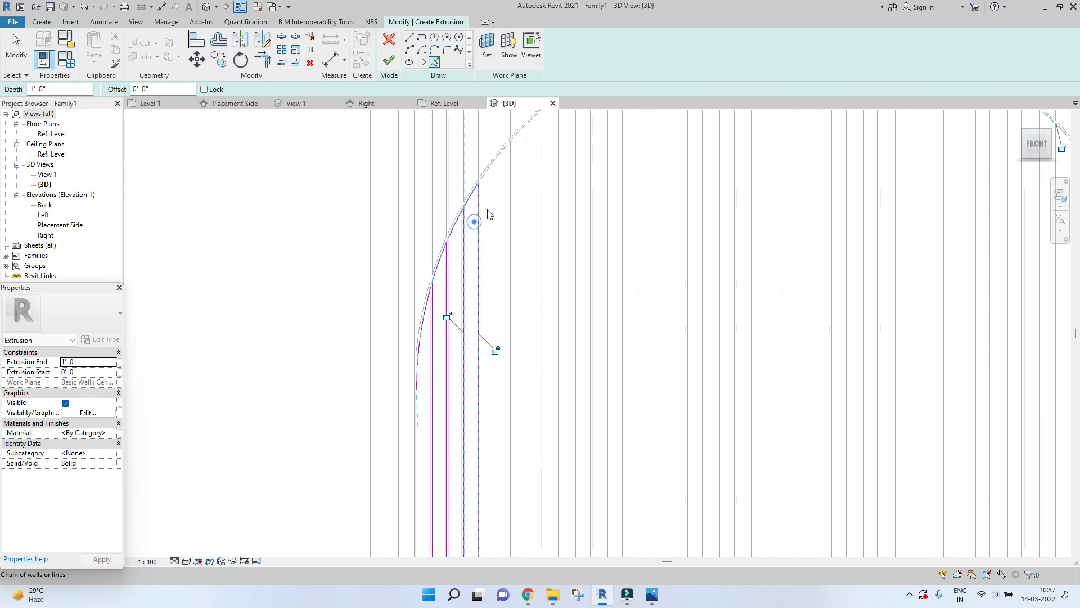
pyautogui.click(492, 198)
pyautogui.click(508, 180)
pyautogui.click(527, 162)
pyautogui.moveTo(529, 165); pyautogui.dragTo(523, 210, button='middle')
# Add the outlines of the following strips under the rising left part of the arch to the extrusion sketch.
pyautogui.scroll(1, 529, 197)
pyautogui.click(539, 167)
pyautogui.click(557, 159)
pyautogui.click(574, 122)
pyautogui.scroll(1, 585, 254)
pyautogui.click(585, 253)
pyautogui.click(611, 221)
pyautogui.moveTo(641, 202); pyautogui.dragTo(454, 224, button='middle')
pyautogui.click(460, 205)
pyautogui.click(493, 194)
pyautogui.click(527, 183)
pyautogui.click(556, 177)
pyautogui.click(586, 178)
pyautogui.click(620, 172)
# Pick the strip outlines beneath the crown of the arch for the extrusion sketch.
pyautogui.moveTo(620, 172); pyautogui.dragTo(345, 201, button='middle')
pyautogui.click(356, 188)
pyautogui.click(389, 183)
pyautogui.click(420, 180)
pyautogui.click(453, 208)
pyautogui.click(486, 194)
pyautogui.click(546, 196)
pyautogui.click(582, 222)
# Pick the chained strip outlines just right of the arch's centre for the extrusion sketch.
pyautogui.moveTo(608, 429); pyautogui.dragTo(587, 391, button='middle')
pyautogui.click(592, 387)
pyautogui.press('Tab')
pyautogui.click(626, 385)
pyautogui.press('Tab')
pyautogui.click(658, 375)
pyautogui.moveTo(655, 371); pyautogui.dragTo(564, 115, button='middle')
pyautogui.press('Tab')
pyautogui.click(596, 382)
pyautogui.click(627, 386)
pyautogui.click(660, 389)
pyautogui.click(692, 392)
pyautogui.click(723, 396)
pyautogui.click(757, 403)
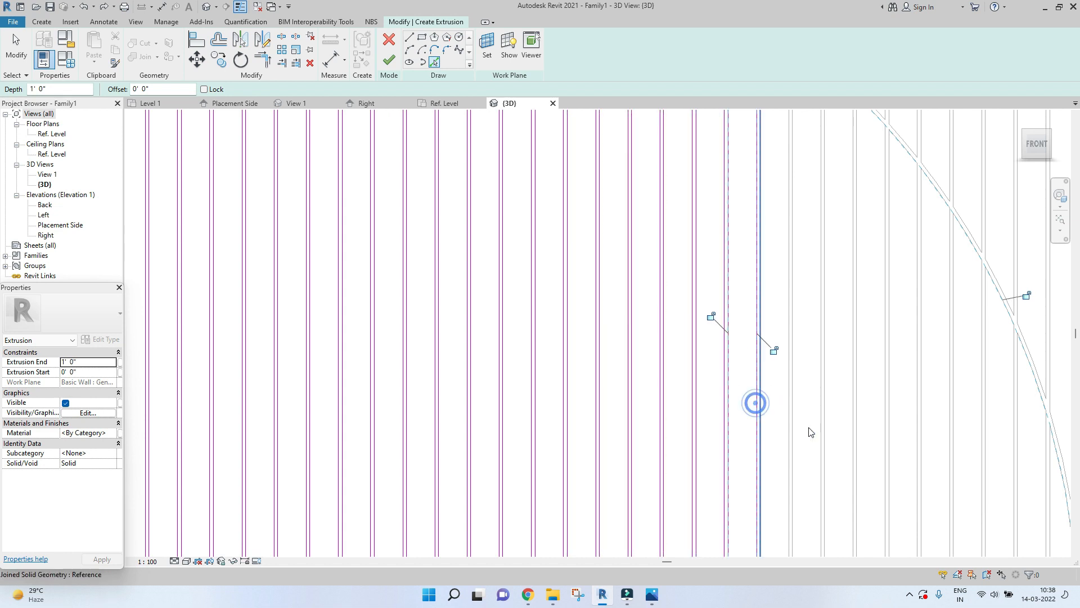
# Pick the remaining strip outlines under the descending right side of the arch.
pyautogui.moveTo(793, 434)
pyautogui.mouseDown(button='middle')
pyautogui.moveTo(640, 306)
pyautogui.moveTo(653, 414)
pyautogui.moveTo(633, 574)
pyautogui.mouseUp(button='middle')
pyautogui.click(655, 269)
pyautogui.click(686, 320)
pyautogui.press('Tab')
pyautogui.click(750, 407)
pyautogui.moveTo(750, 407)
pyautogui.mouseDown(button='middle')
pyautogui.moveTo(521, 234)
pyautogui.moveTo(473, 174)
pyautogui.mouseUp(button='middle')
pyautogui.click(508, 224)
pyautogui.press('Tab')
pyautogui.click(541, 288)
pyautogui.moveTo(578, 351); pyautogui.dragTo(571, 298, button='middle')
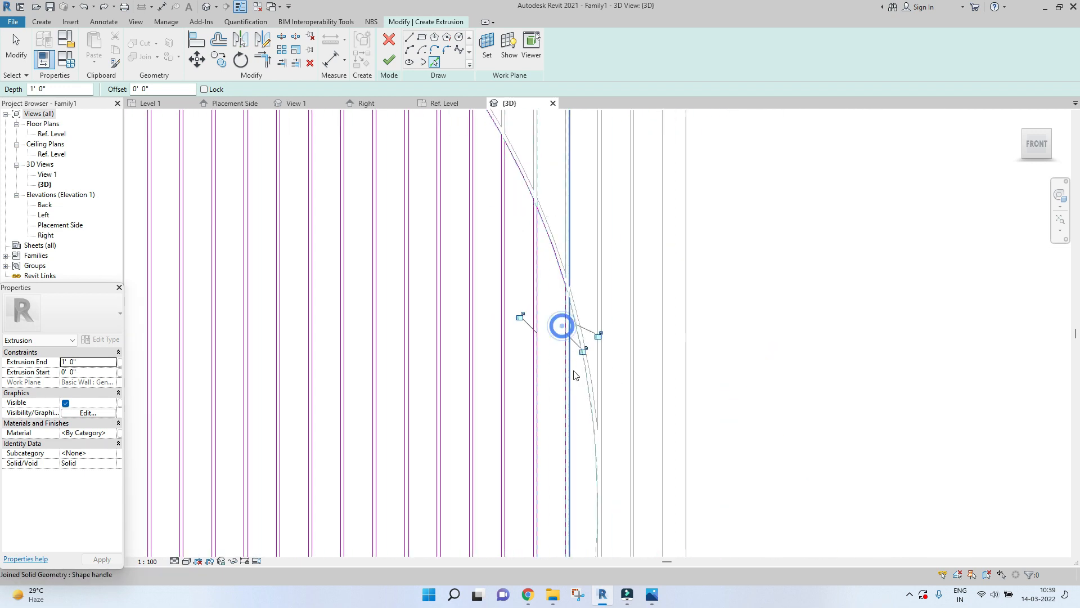
# Finish the solid extrusion of the arch-shaped strip infill with an extrusion end of 1' 0".
pyautogui.scroll(-6, 631, 383)
pyautogui.scroll(3, 441, 450)
pyautogui.press('Escape')
pyautogui.moveTo(477, 356); pyautogui.dragTo(483, 459, button='middle')
pyautogui.click(386, 60)
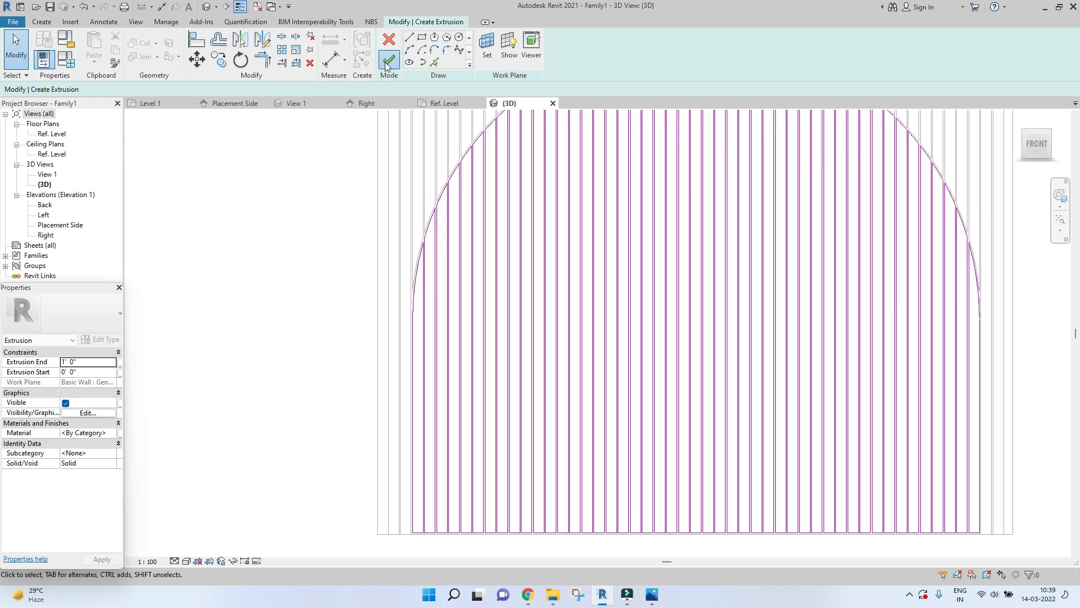
pyautogui.keyDown('shift'); pyautogui.moveTo(664, 360); pyautogui.dragTo(781, 400, button='middle'); pyautogui.keyUp('shift')
pyautogui.click(781, 400)
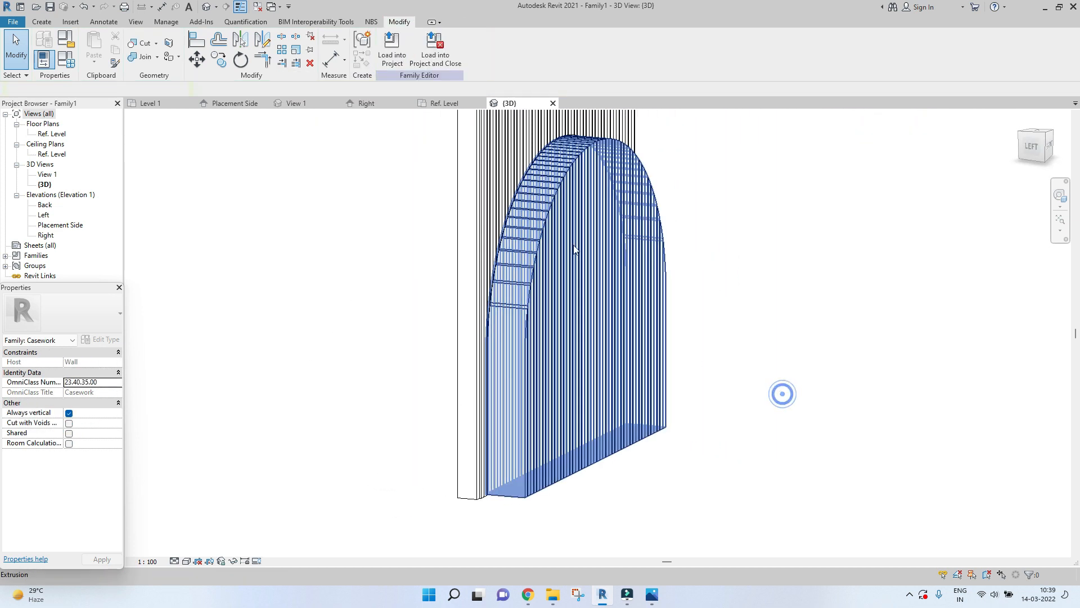
# Examine the arched infill extrusion's edge against the groove in the strips.
pyautogui.scroll(4, 543, 210)
pyautogui.scroll(-1, 521, 228)
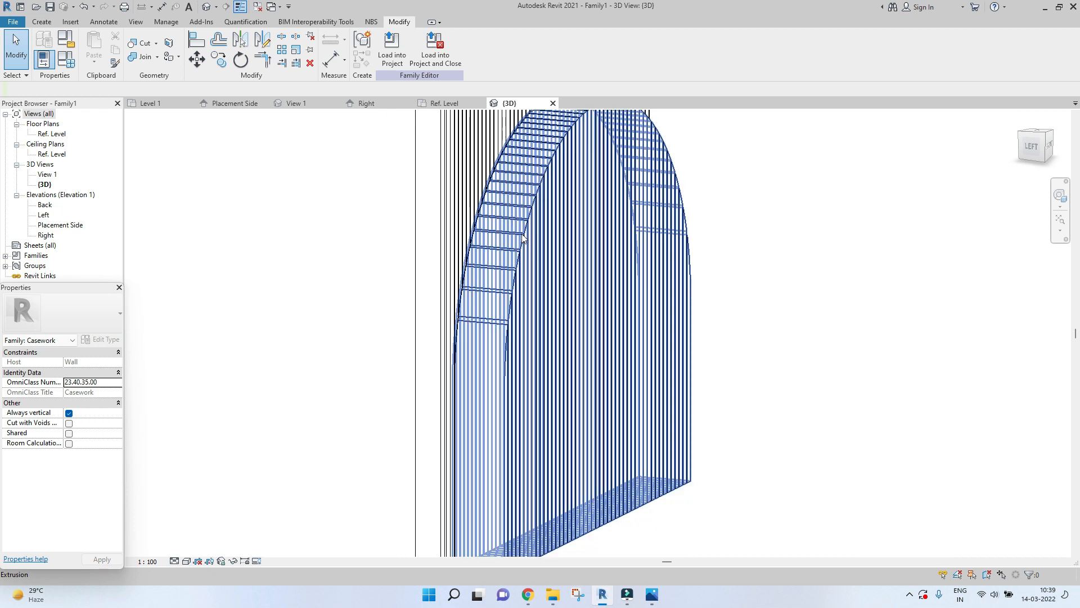
pyautogui.click(522, 238)
pyautogui.scroll(-3, 506, 270)
pyautogui.scroll(3, 499, 254)
pyautogui.scroll(-4, 567, 265)
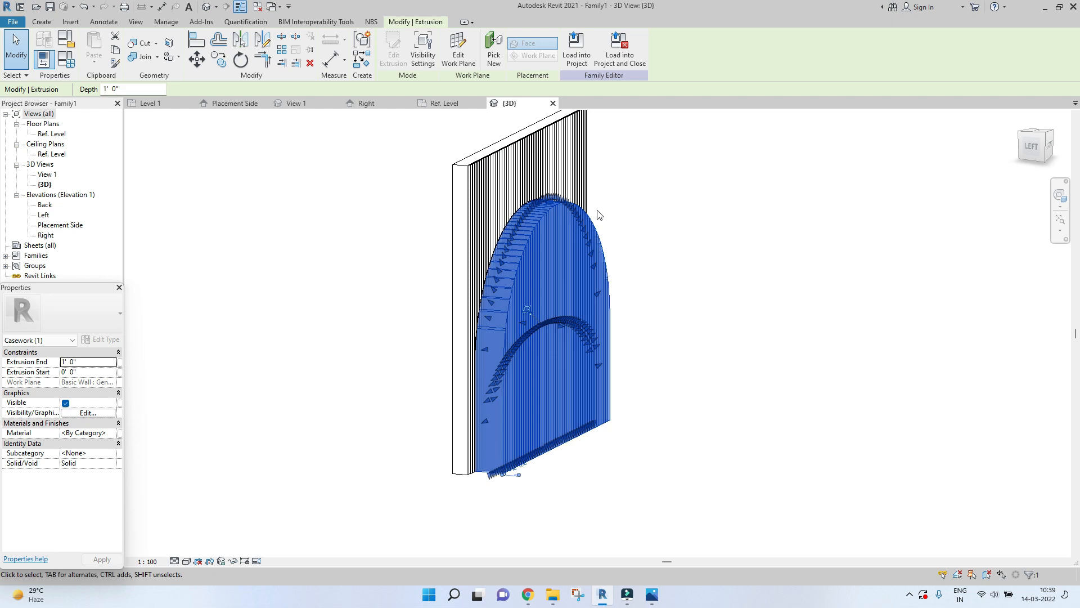
pyautogui.scroll(3, 595, 212)
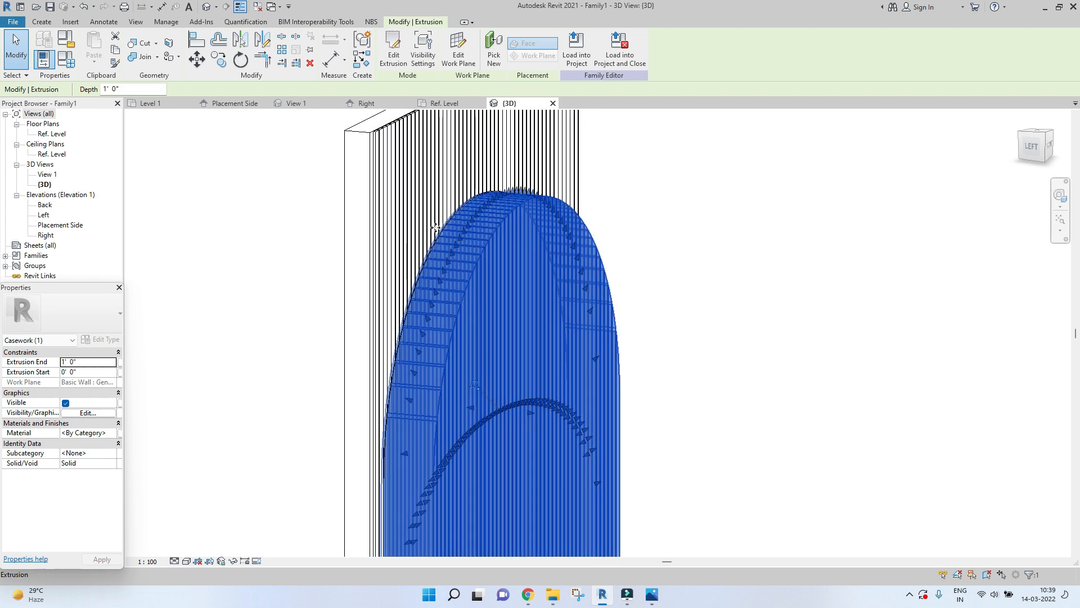
pyautogui.scroll(4, 459, 226)
pyautogui.scroll(4, 459, 226)
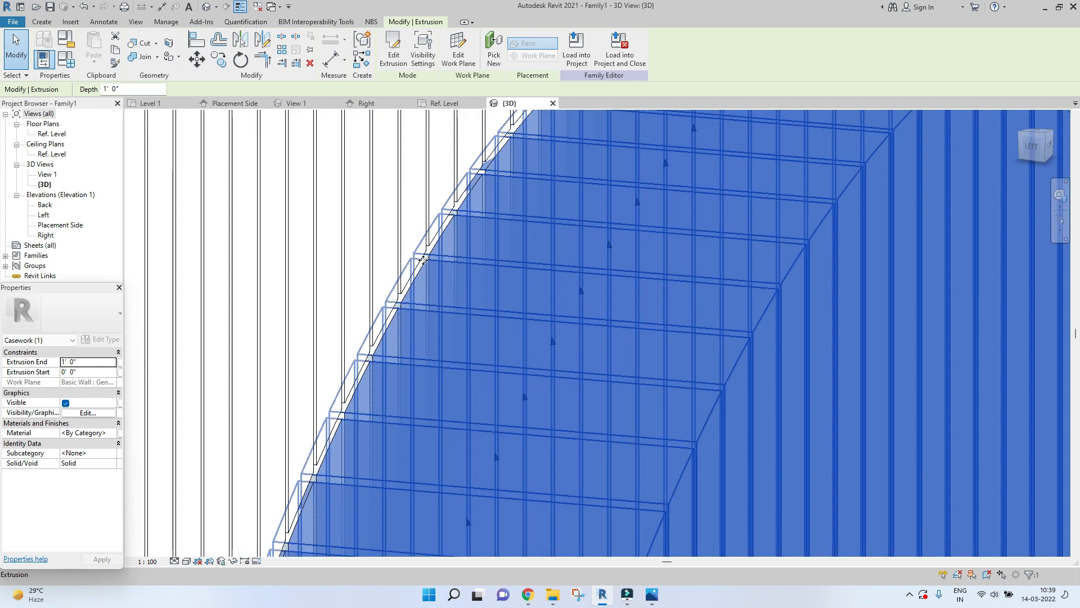
pyautogui.scroll(-9, 430, 257)
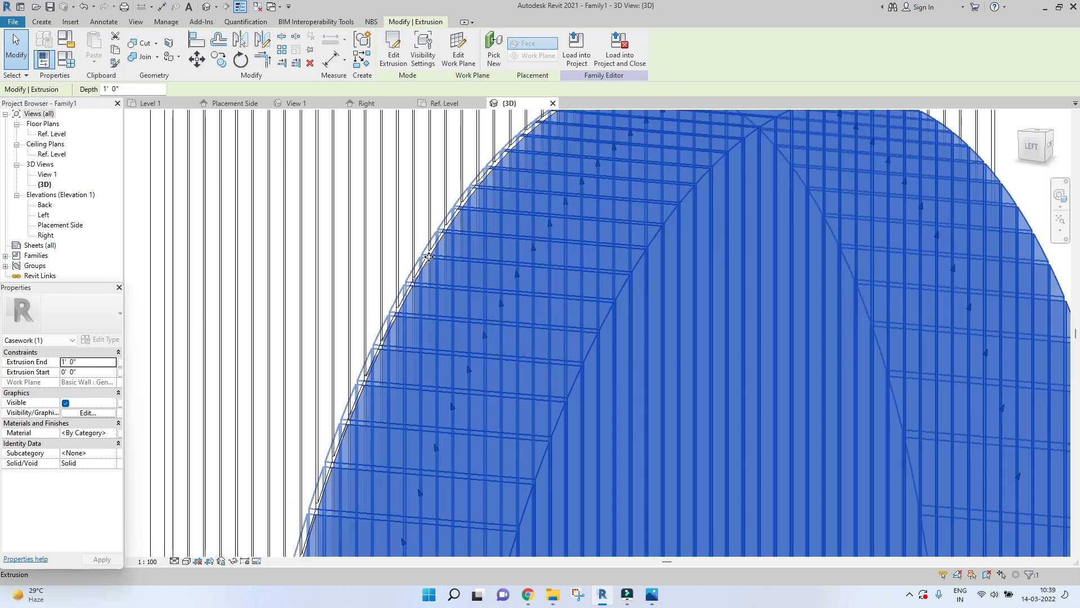
pyautogui.scroll(3, 419, 272)
pyautogui.scroll(-2, 483, 183)
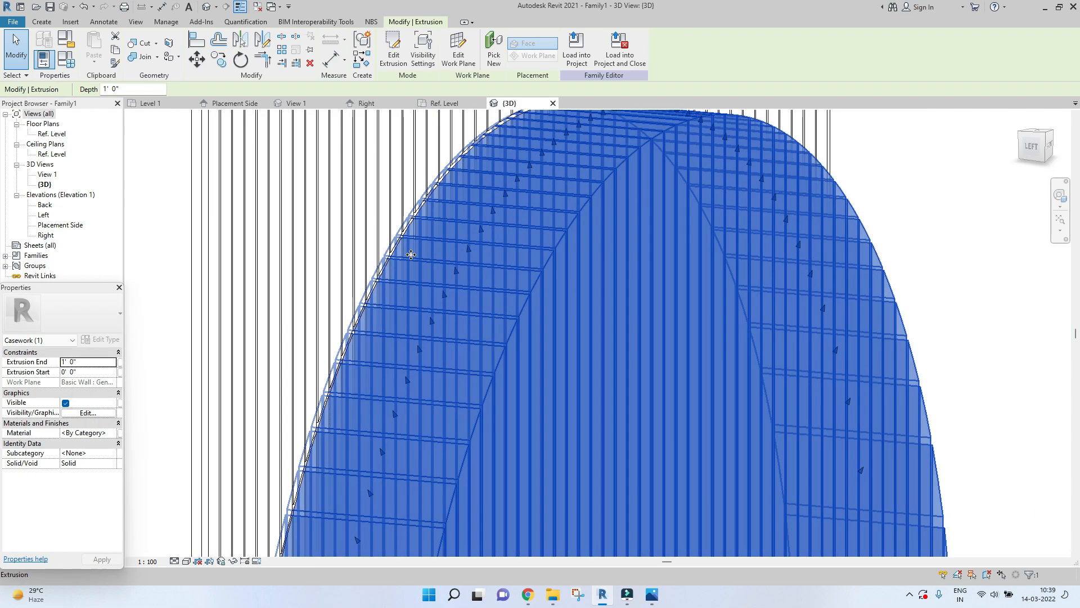
pyautogui.scroll(6, 421, 238)
# Temporarily hide the arched infill extrusion and open the outline void's sketch for editing in the front view.
pyautogui.click(233, 561)
pyautogui.click(270, 535)
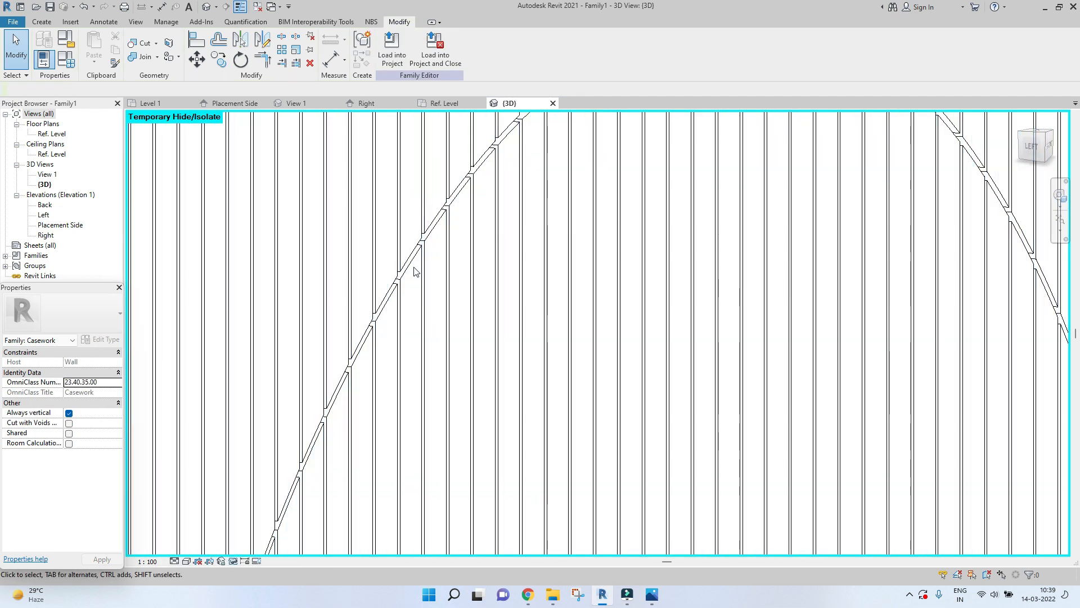
pyautogui.click(416, 249)
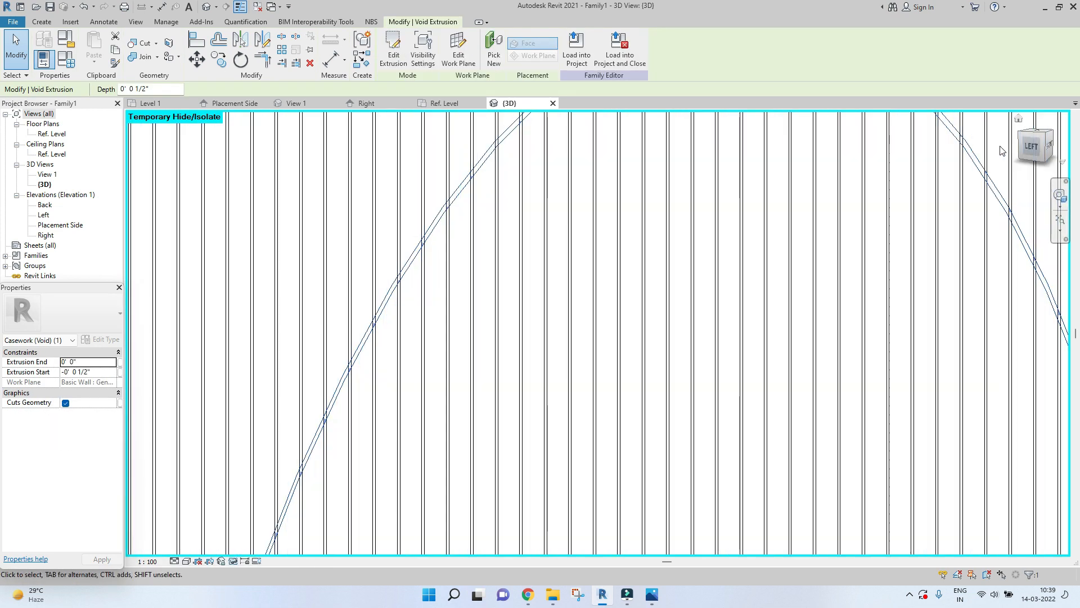
pyautogui.click(1050, 145)
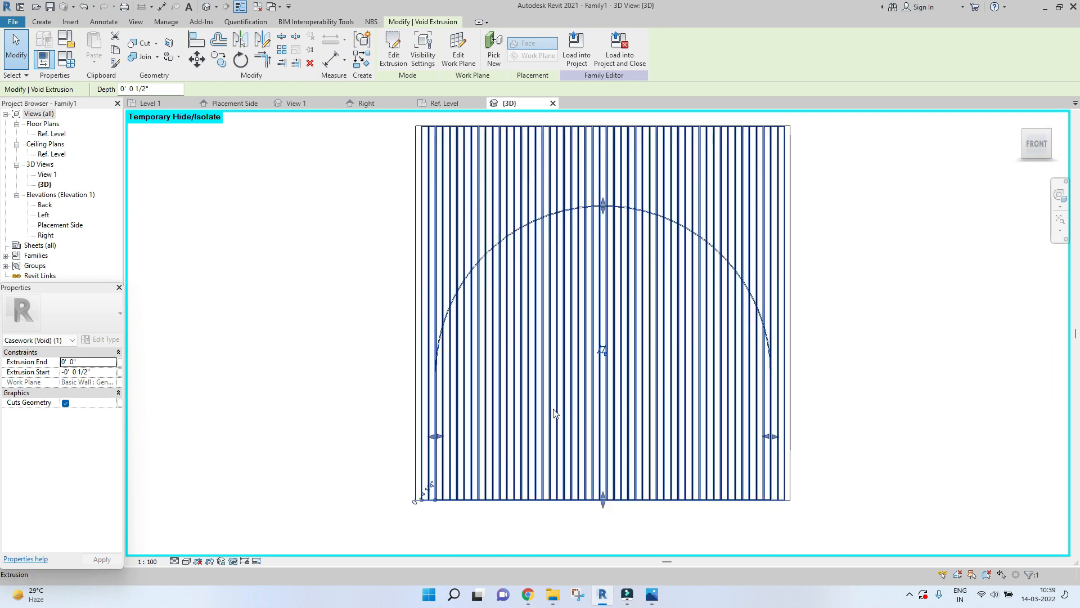
pyautogui.click(405, 56)
# Inspect the void's double outline along the arc, both vertical sides and the base.
pyautogui.scroll(5, 524, 258)
pyautogui.click(518, 206)
pyautogui.scroll(-5, 516, 216)
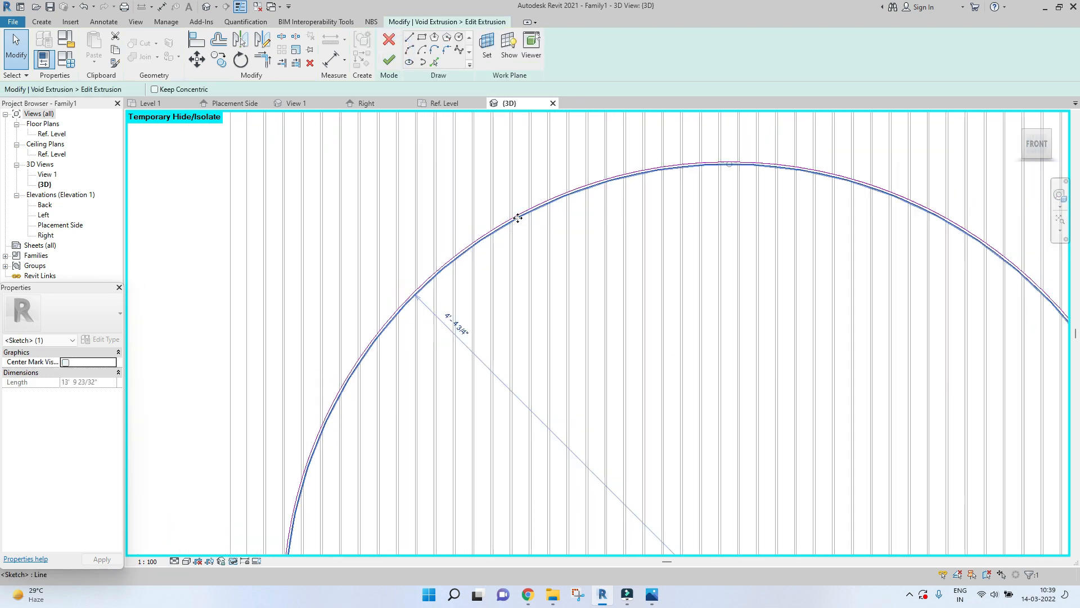
pyautogui.click(470, 321)
pyautogui.scroll(3, 357, 393)
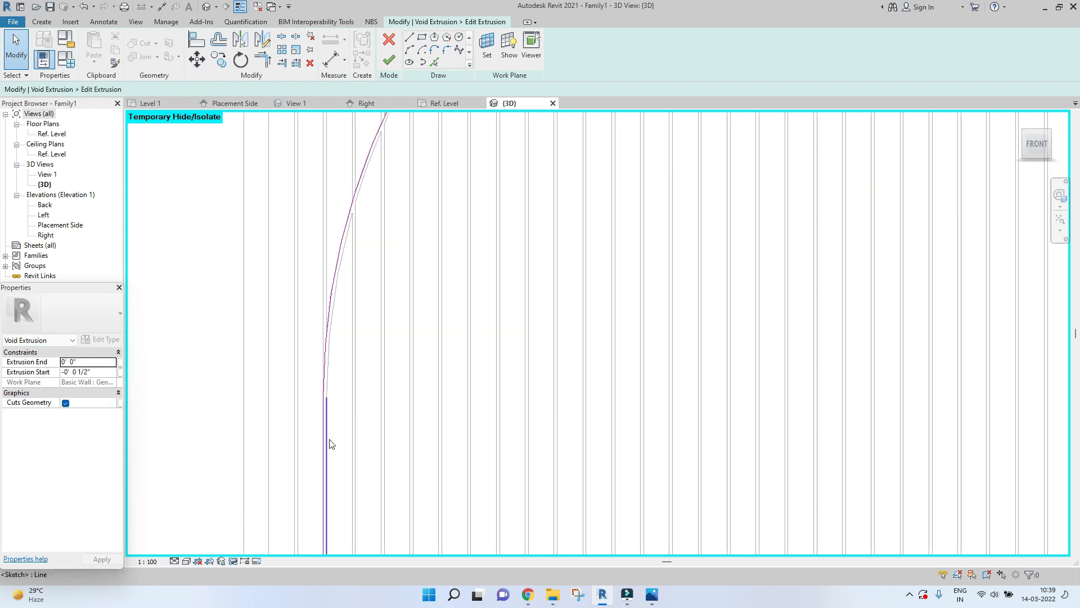
pyautogui.click(415, 450)
pyautogui.scroll(-1, 416, 450)
pyautogui.moveTo(419, 467); pyautogui.dragTo(404, 307, button='middle')
pyautogui.moveTo(436, 451); pyautogui.dragTo(419, 293, button='middle')
pyautogui.moveTo(471, 471); pyautogui.dragTo(420, 338, button='middle')
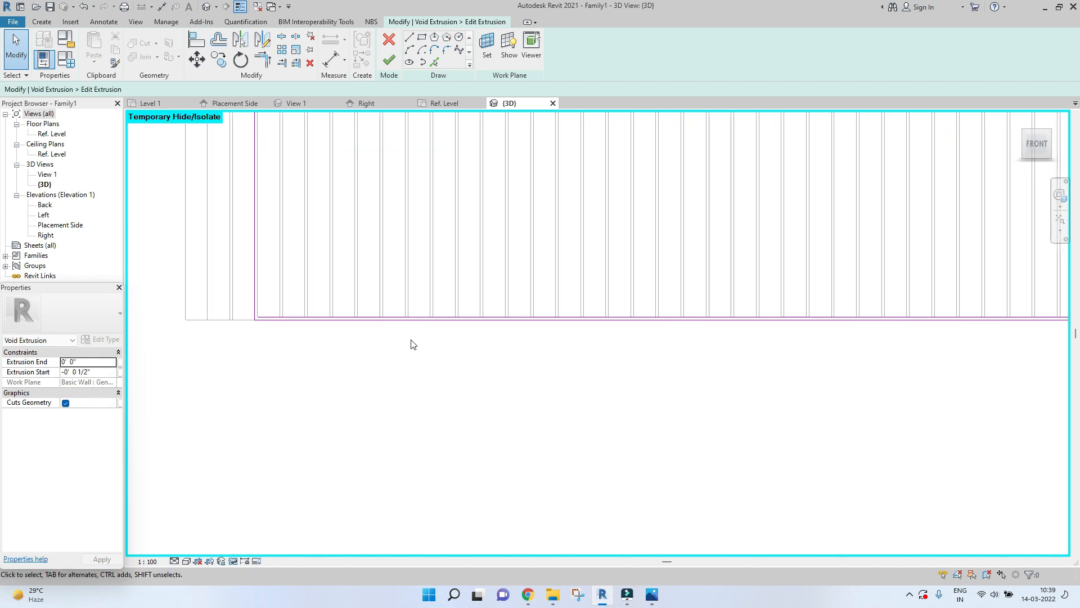
pyautogui.moveTo(294, 404); pyautogui.dragTo(189, 471, button='middle')
pyautogui.scroll(-6, 188, 471)
pyautogui.scroll(5, 729, 197)
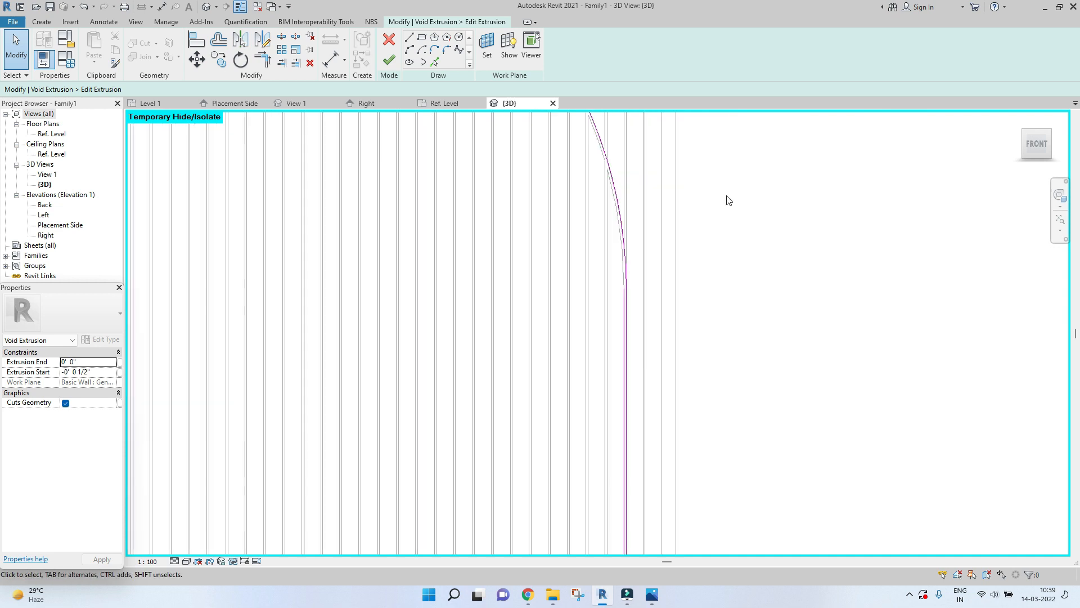
pyautogui.scroll(-5, 656, 391)
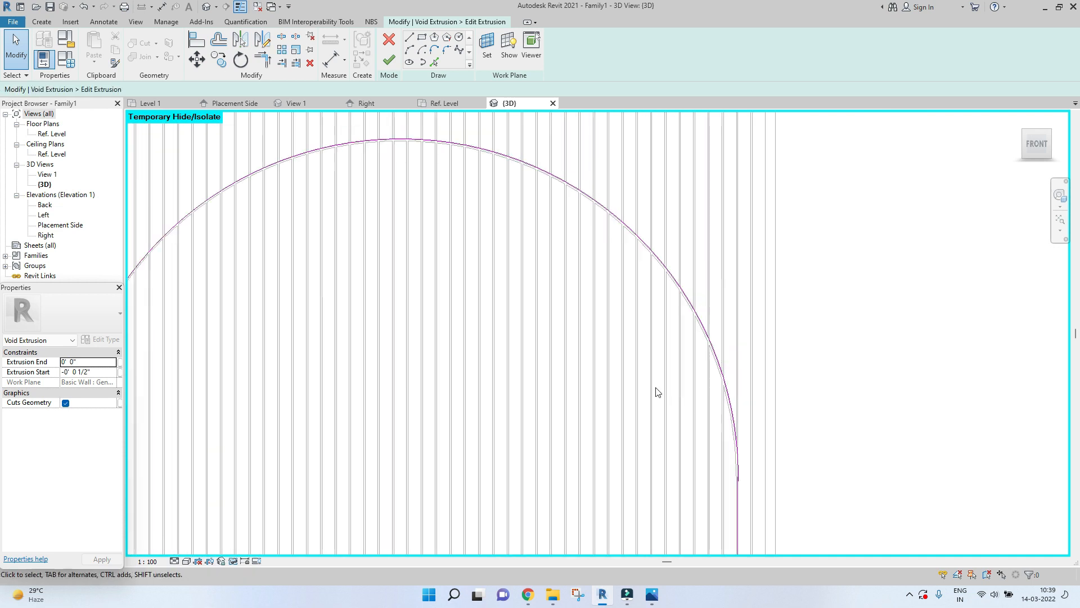
pyautogui.moveTo(527, 315); pyautogui.dragTo(545, 231, button='middle')
pyautogui.scroll(-2, 541, 234)
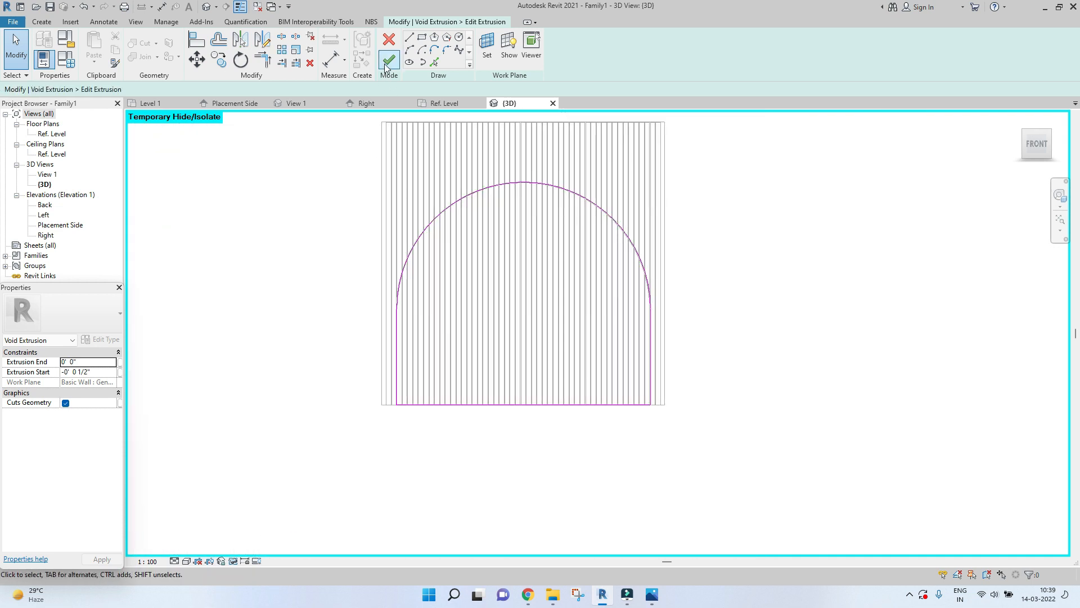
# Finish editing the outline void's sketch and restore the temporarily hidden arched infill extrusion.
pyautogui.click(386, 61)
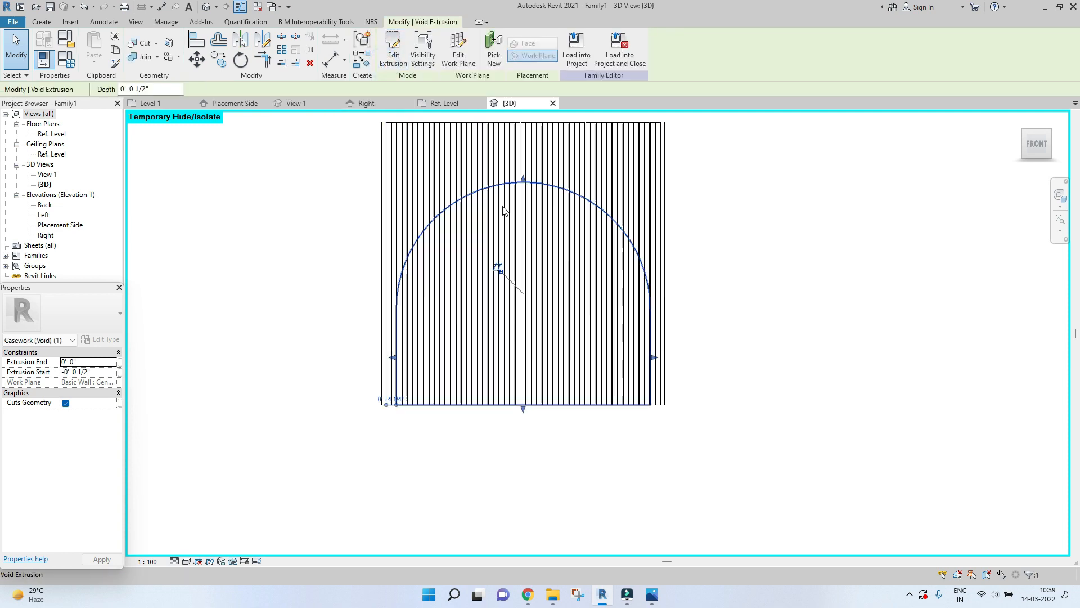
pyautogui.click(472, 259)
pyautogui.keyDown('shift'); pyautogui.moveTo(471, 259); pyautogui.dragTo(556, 130, button='middle'); pyautogui.keyUp('shift')
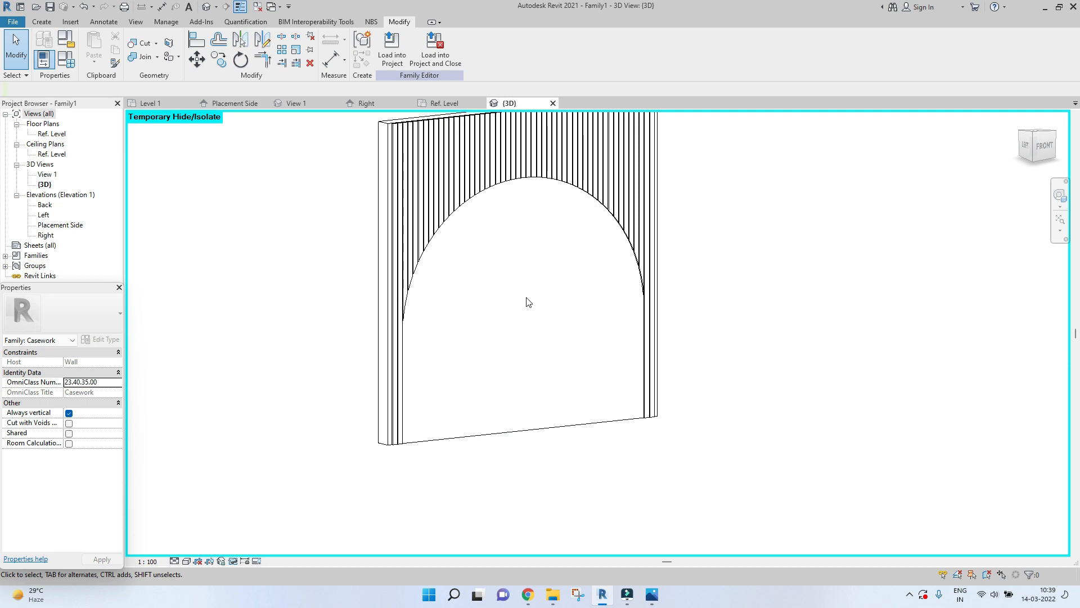
pyautogui.click(241, 561)
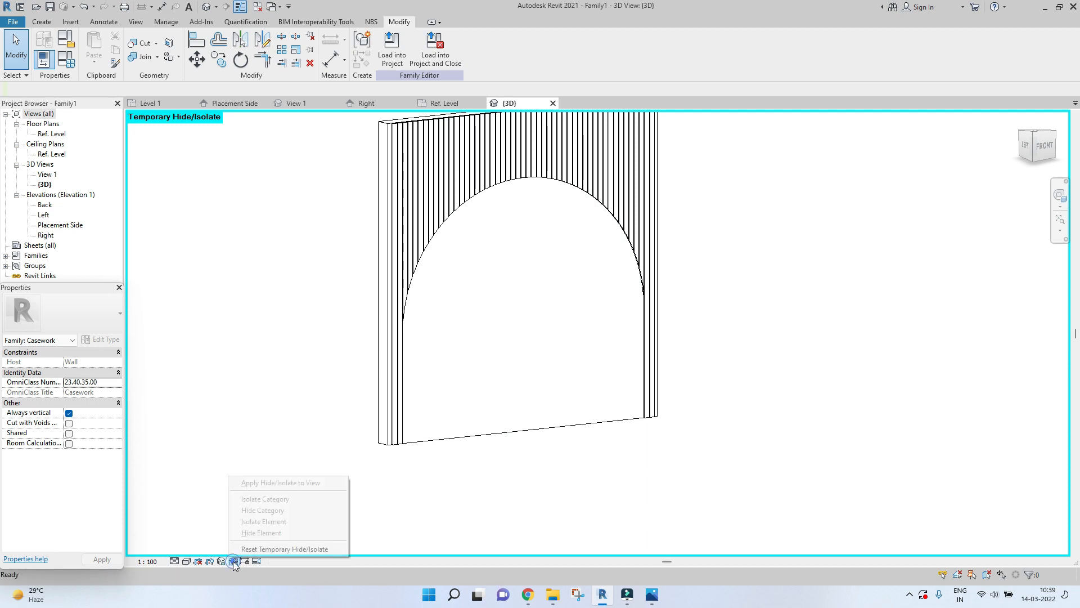
pyautogui.click(248, 552)
pyautogui.click(369, 396)
# Pull the arched infill's front face back toward the wall in the left view to match the strips' depth.
pyautogui.click(441, 316)
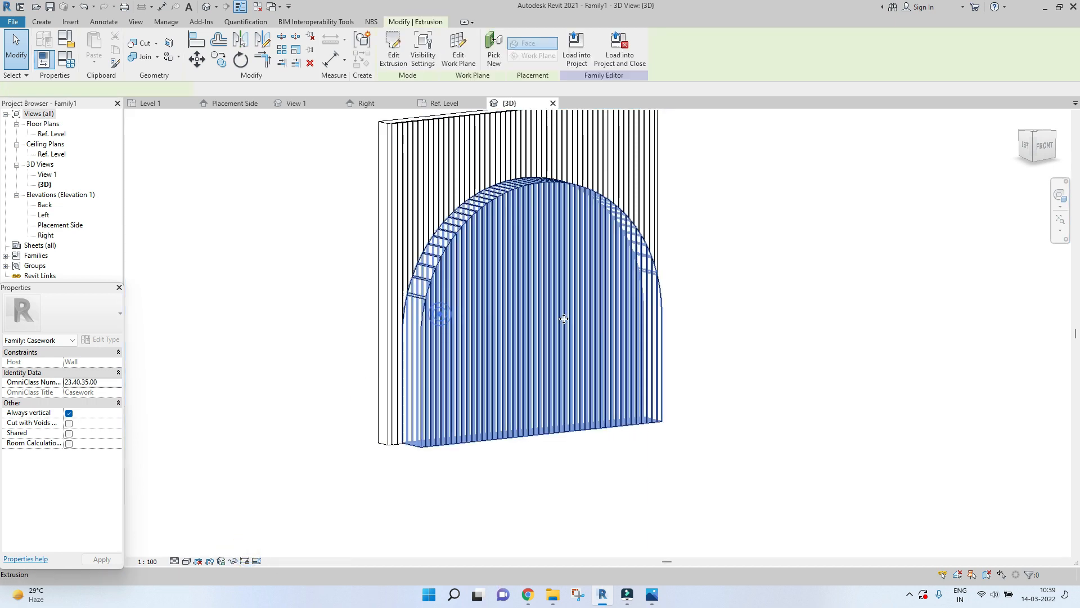
pyautogui.click(1025, 146)
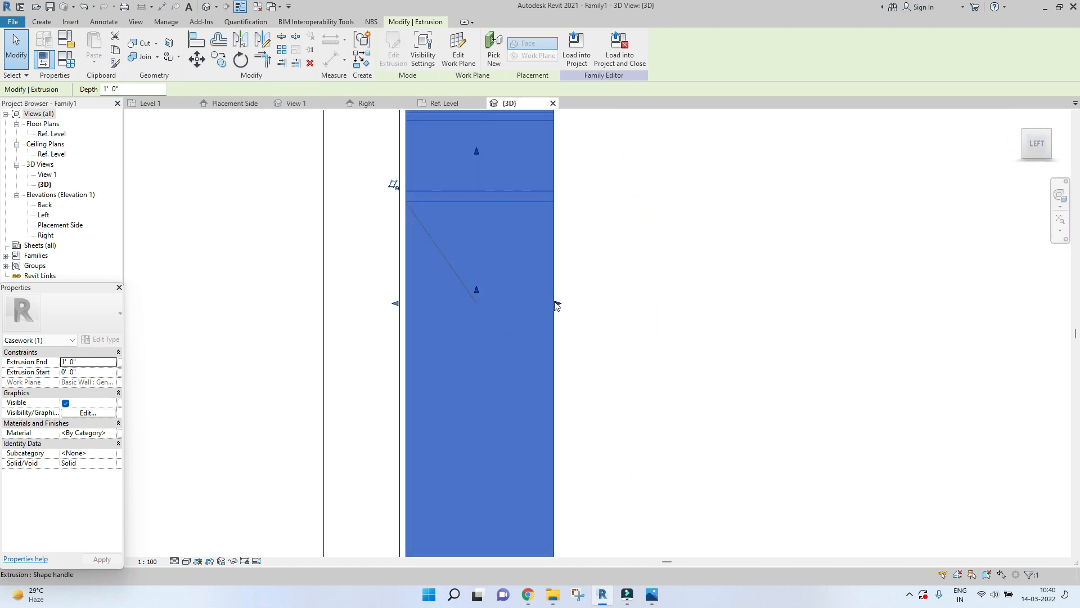
pyautogui.moveTo(410, 319); pyautogui.dragTo(409, 319)
pyautogui.click(699, 370)
pyautogui.keyDown('shift'); pyautogui.moveTo(699, 369); pyautogui.dragTo(536, 474, button='middle'); pyautogui.keyUp('shift')
pyautogui.scroll(-5, 536, 474)
pyautogui.scroll(-2, 535, 477)
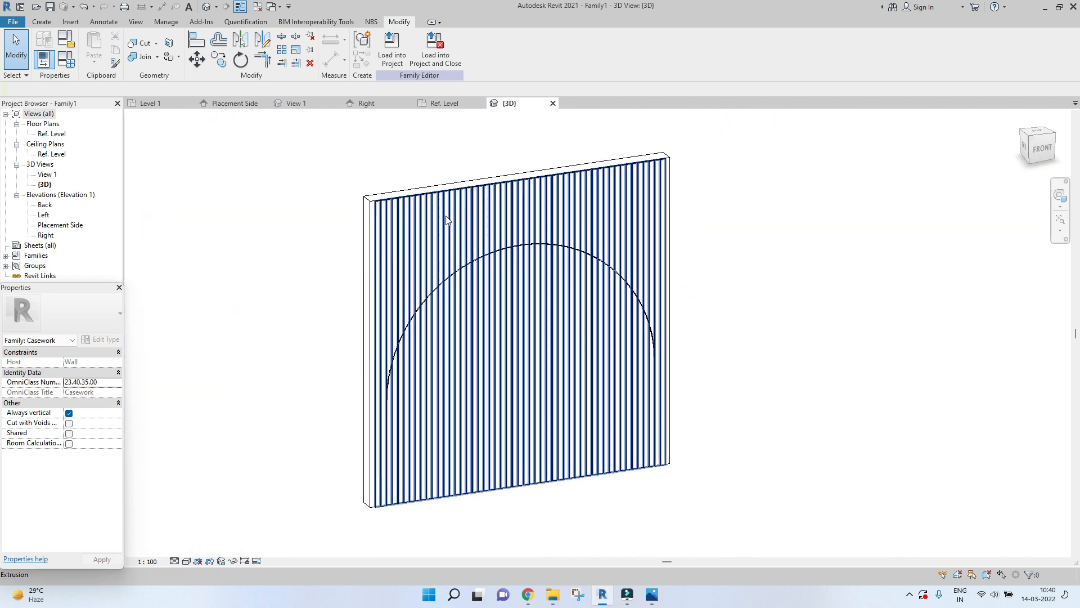
# Examine the surrounding strips extrusion and the arched groove line around the infill up close.
pyautogui.scroll(3, 446, 220)
pyautogui.click(445, 215)
pyautogui.moveTo(496, 256); pyautogui.dragTo(476, 140, button='middle')
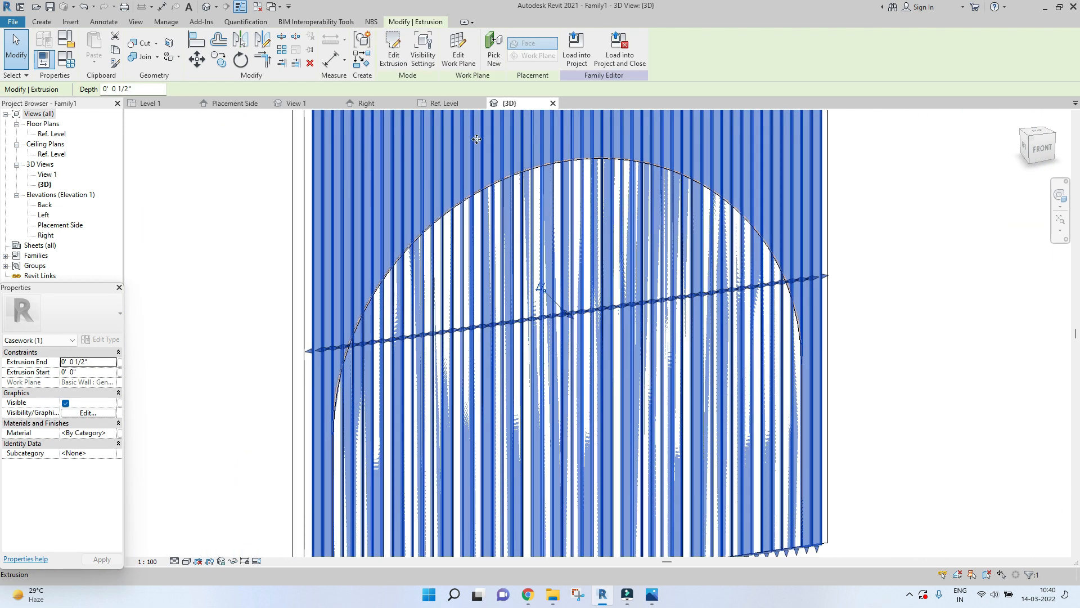
pyautogui.press('Escape')
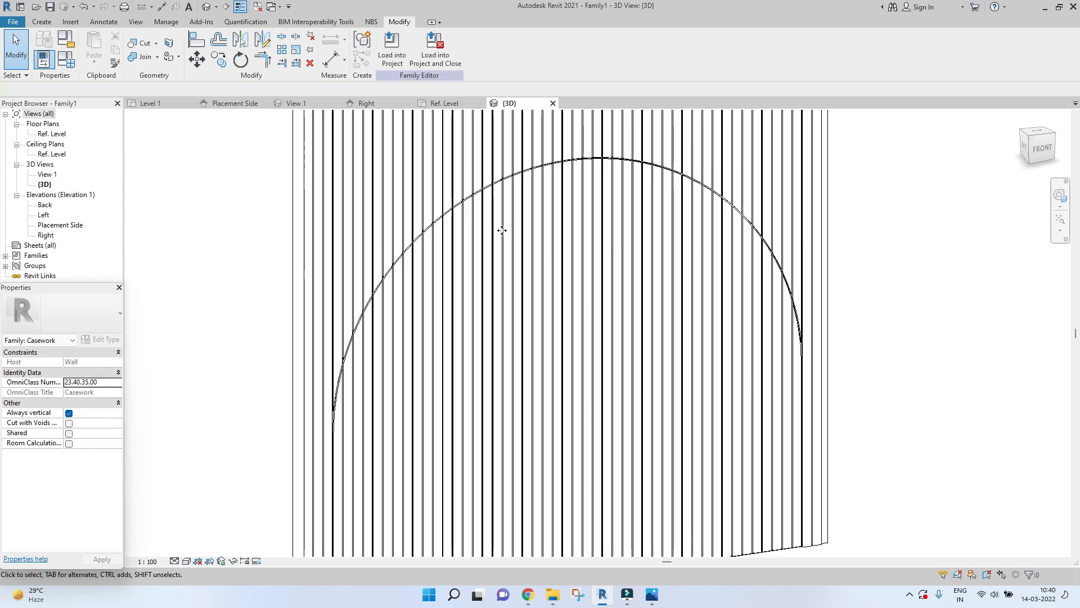
pyautogui.click(508, 227)
pyautogui.scroll(-3, 565, 263)
pyautogui.scroll(-4, 635, 329)
pyautogui.click(829, 352)
# Examine the strip panel and arched infill from both sides and in shaded display.
pyautogui.keyDown('shift'); pyautogui.moveTo(697, 374); pyautogui.dragTo(622, 253, button='middle'); pyautogui.keyUp('shift')
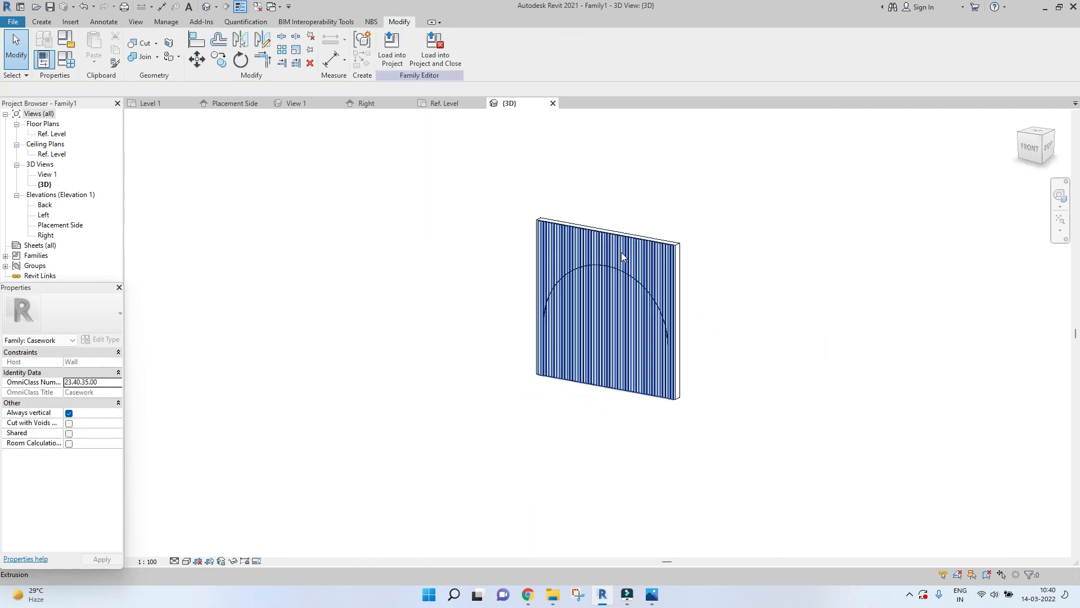
pyautogui.keyDown('shift'); pyautogui.moveTo(532, 348); pyautogui.dragTo(646, 342, button='middle'); pyautogui.keyUp('shift')
pyautogui.scroll(3, 636, 301)
pyautogui.keyDown('shift'); pyautogui.moveTo(549, 325); pyautogui.dragTo(691, 385, button='middle'); pyautogui.keyUp('shift')
pyautogui.scroll(-2, 569, 367)
pyautogui.keyDown('shift'); pyautogui.moveTo(596, 401); pyautogui.dragTo(545, 406, button='middle'); pyautogui.keyUp('shift')
pyautogui.scroll(8, 510, 346)
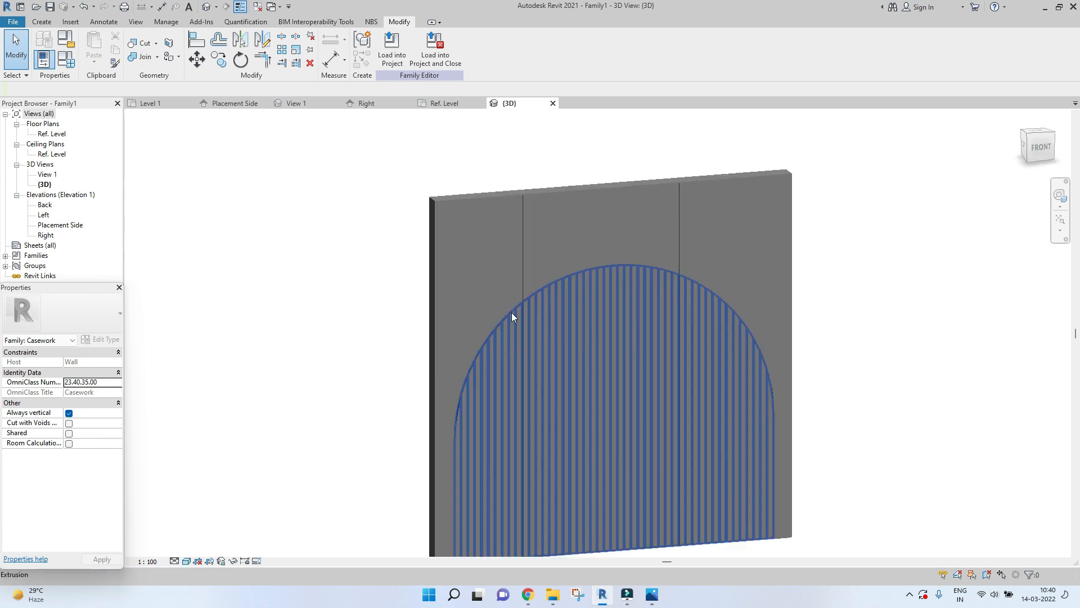
pyautogui.scroll(-8, 504, 315)
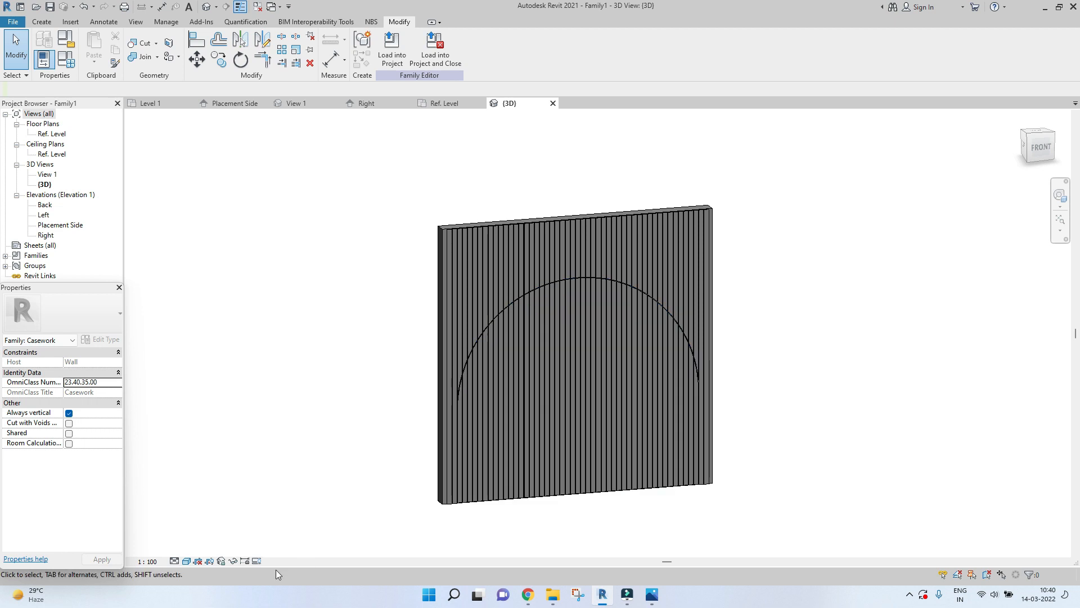
# Set the 3D view's visual style to Hidden Line and orient it to the front.
pyautogui.click(187, 561)
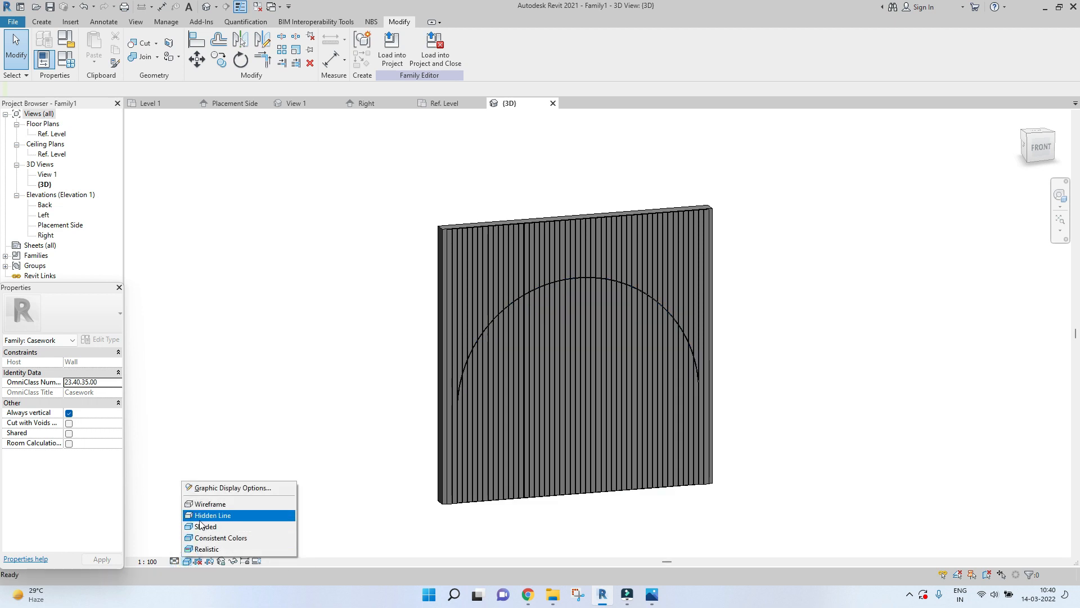
pyautogui.click(201, 517)
pyautogui.keyDown('shift'); pyautogui.moveTo(201, 519); pyautogui.dragTo(513, 369, button='middle'); pyautogui.keyUp('shift')
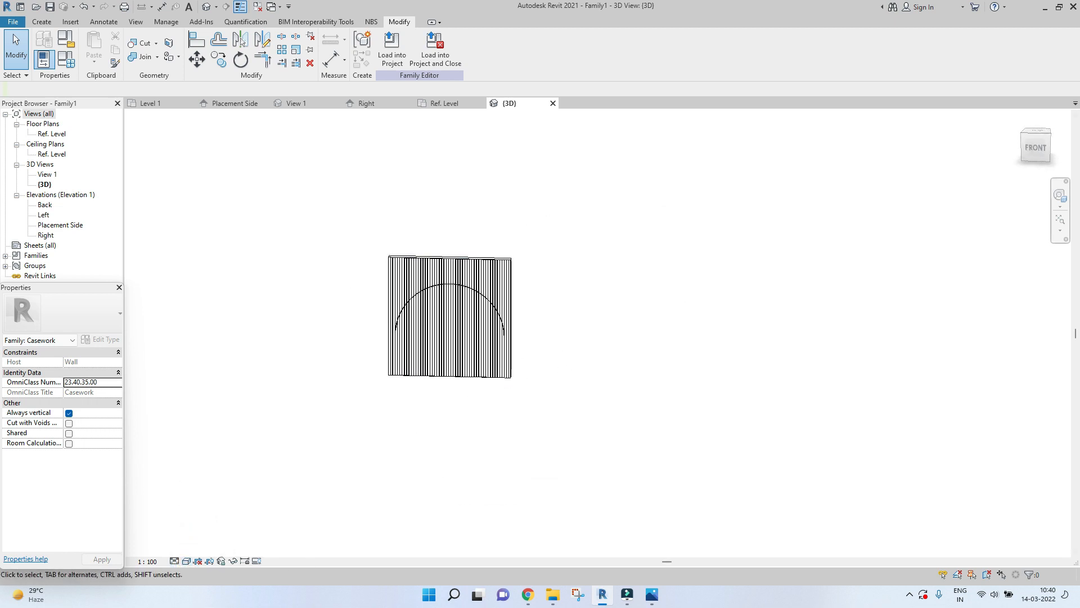
pyautogui.click(1037, 151)
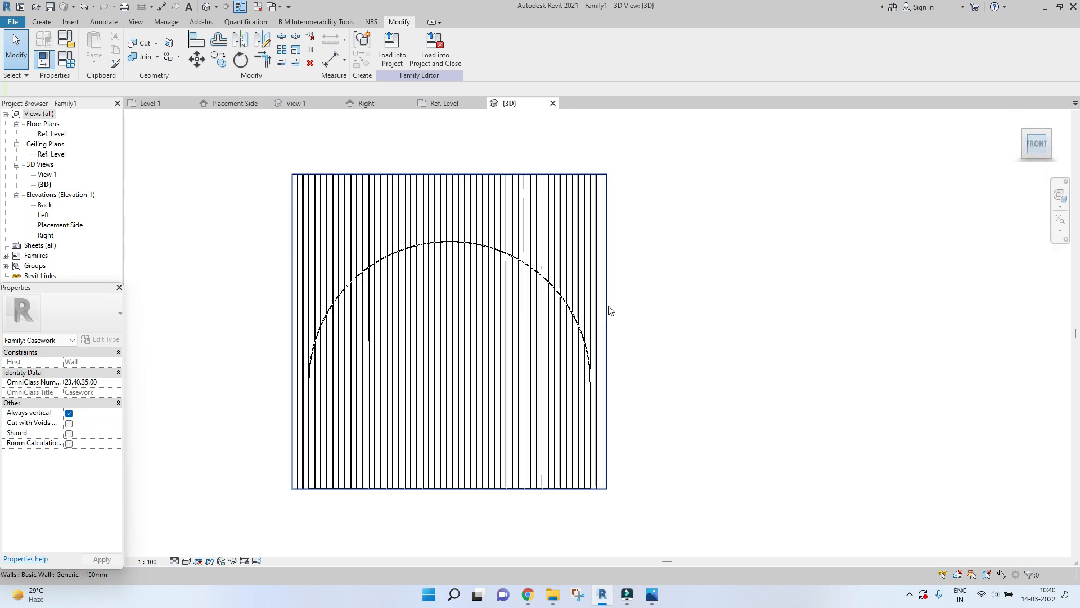
# Start a new solid extrusion and set its work plane by picking the front face of the strips.
pyautogui.click(32, 22)
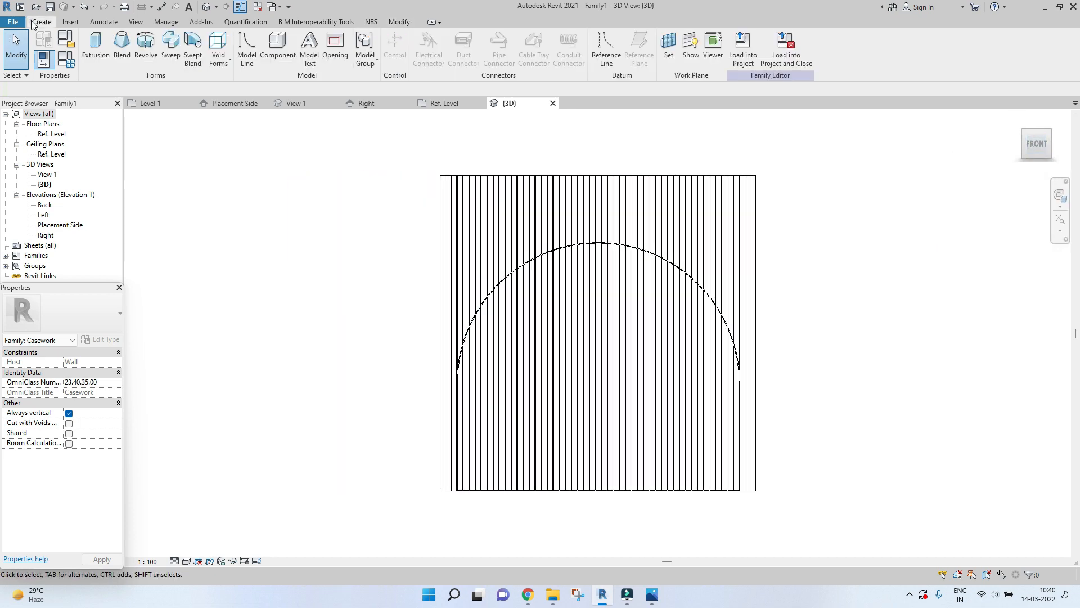
pyautogui.click(105, 61)
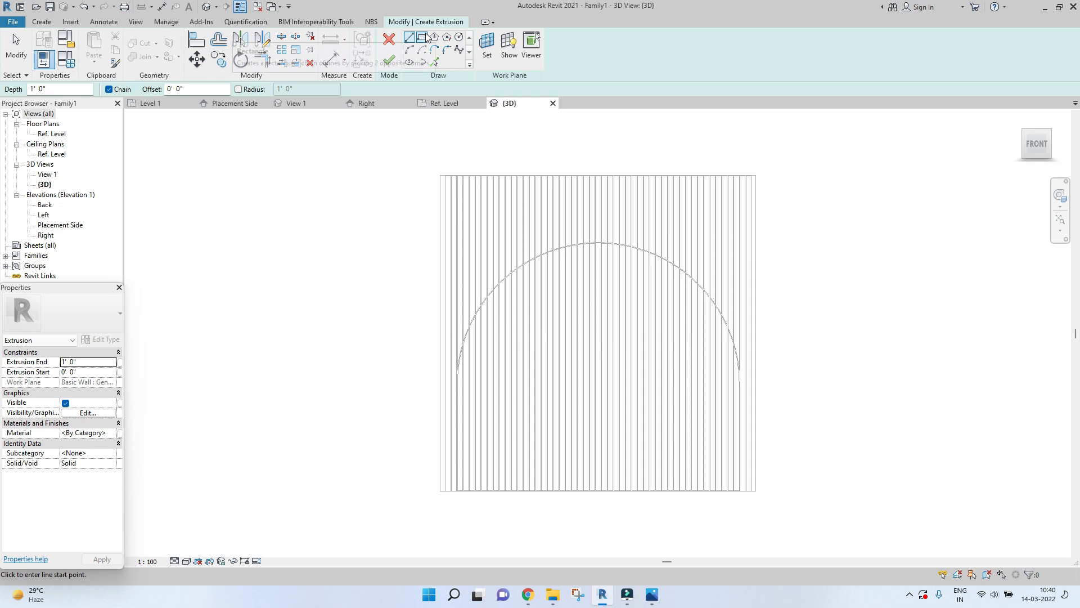
pyautogui.click(491, 45)
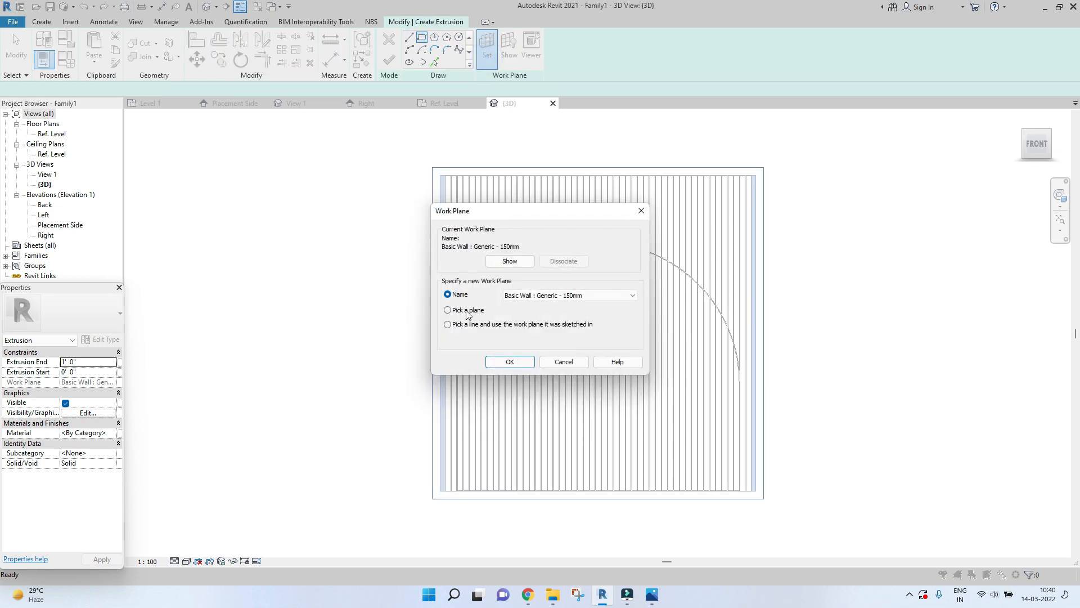
pyautogui.click(498, 362)
pyautogui.scroll(3, 490, 242)
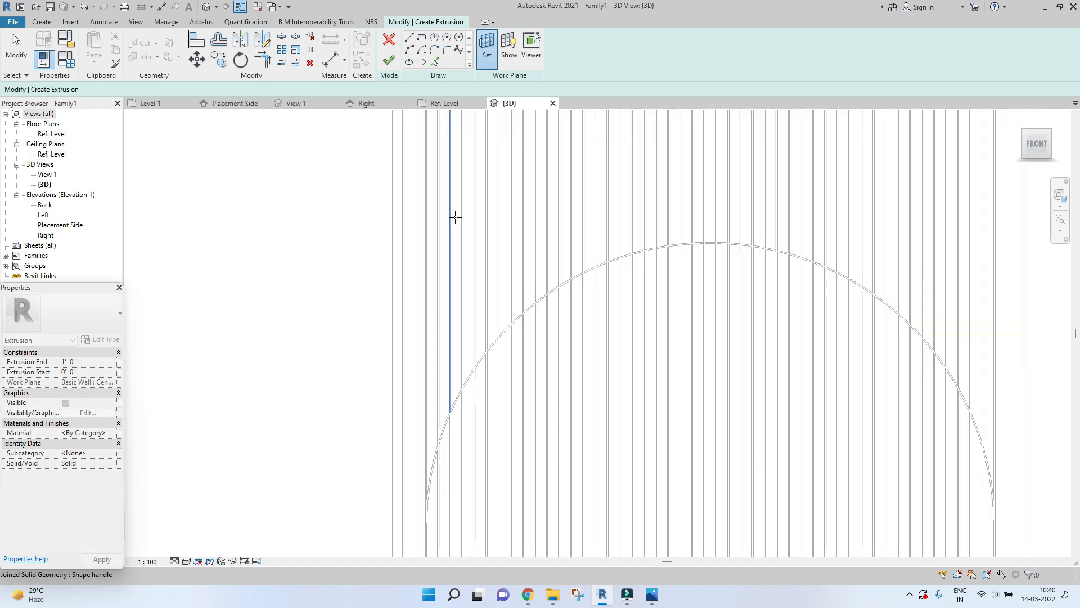
pyautogui.click(488, 242)
# Sketch a rectangle across the full width of the arch at its base, about 8' 9 1/2" wide and 1' 1" high.
pyautogui.scroll(-2, 492, 354)
pyautogui.scroll(3, 422, 386)
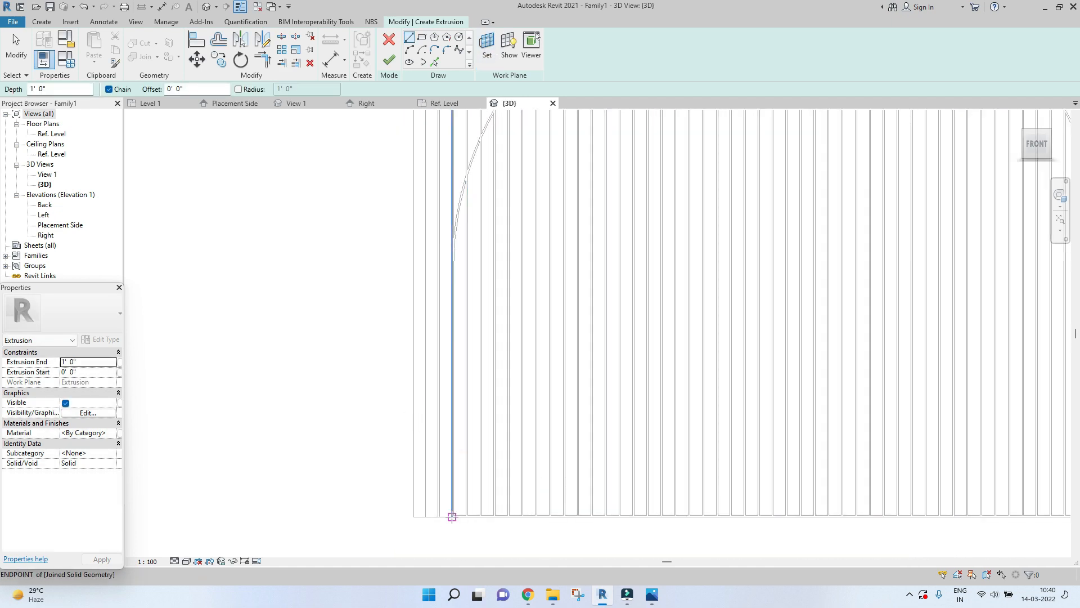
pyautogui.scroll(2, 453, 518)
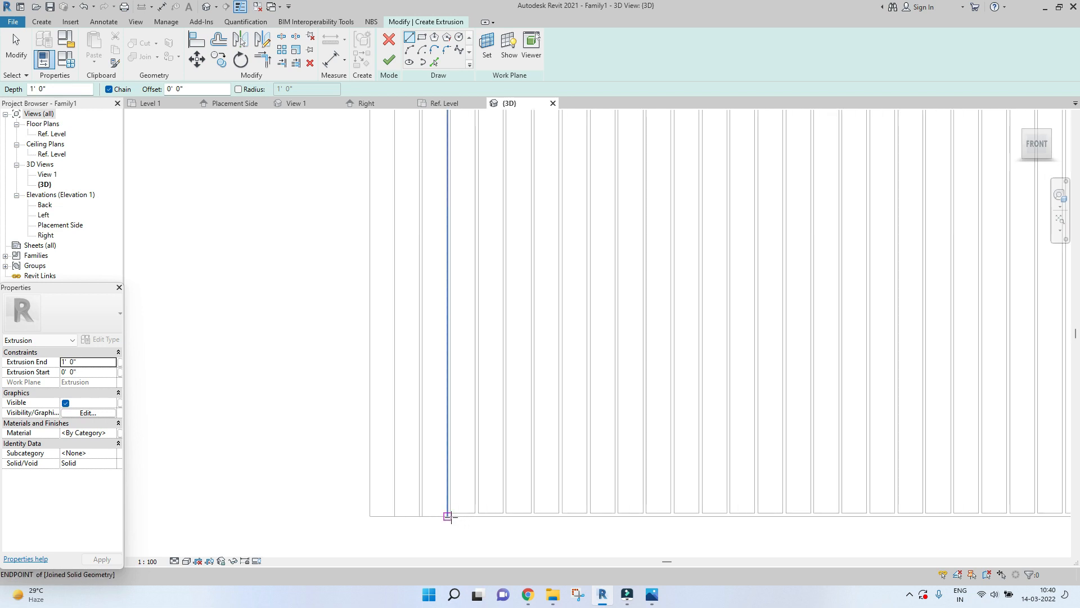
pyautogui.click(452, 516)
pyautogui.scroll(-2, 474, 463)
pyautogui.click(423, 37)
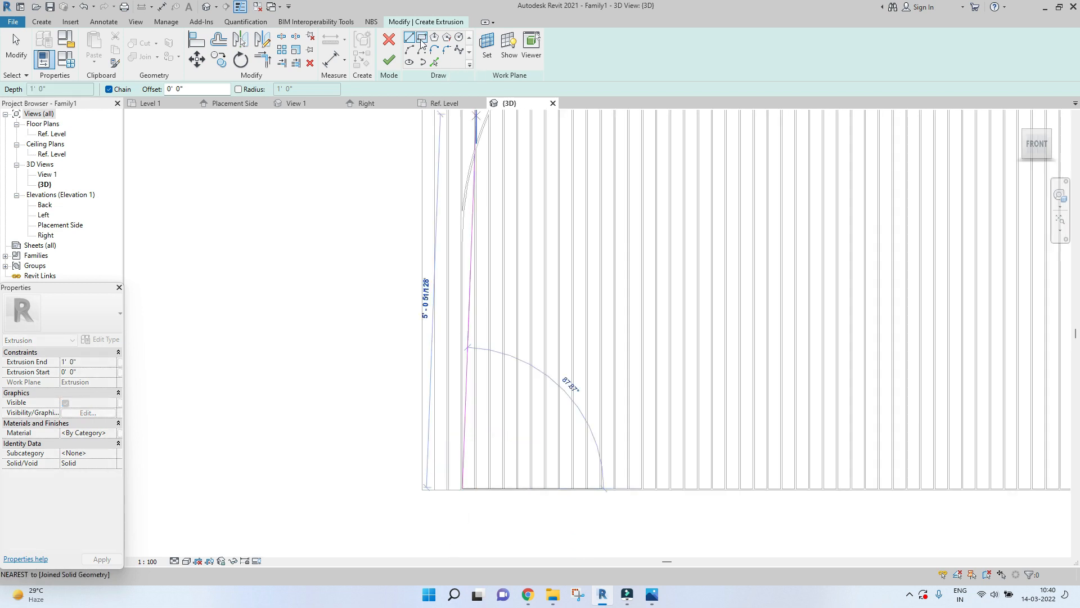
pyautogui.click(466, 487)
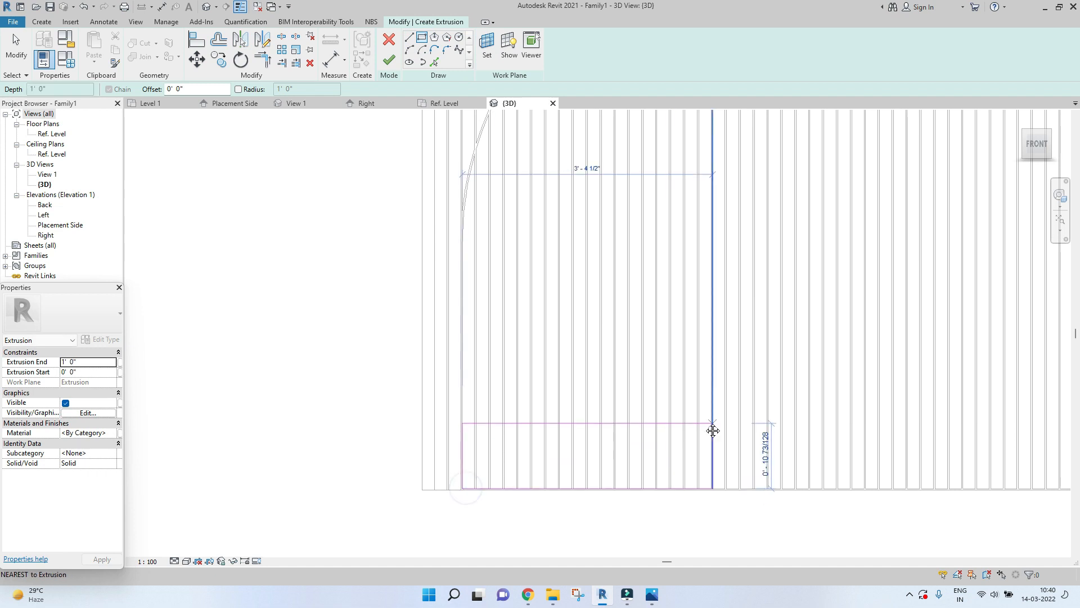
pyautogui.click(851, 398)
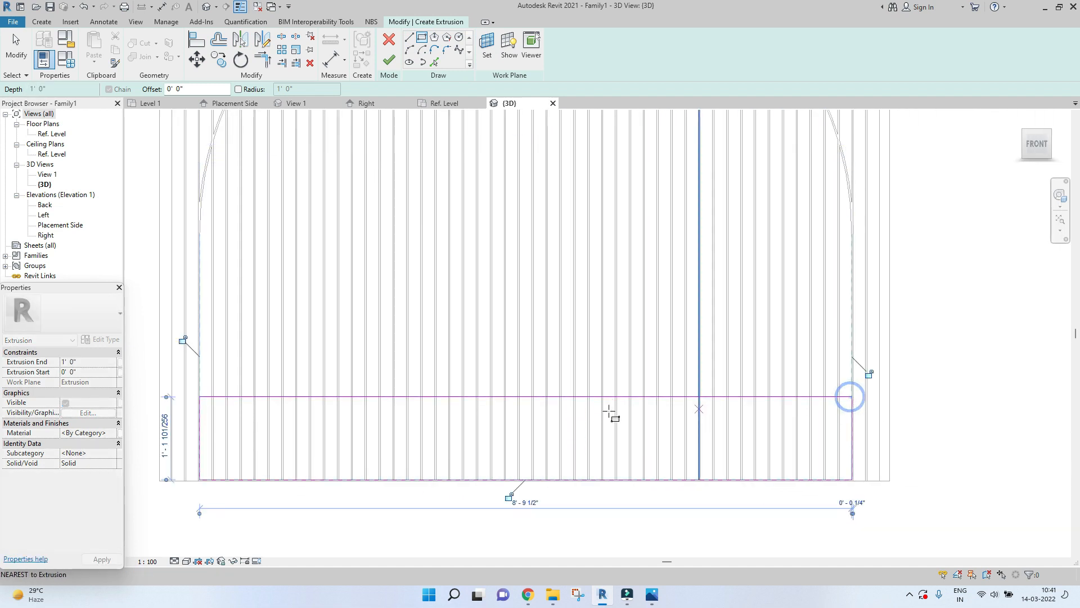
pyautogui.press('Escape')
pyautogui.press('Escape')
# Set the rectangle's height to 2' 0" by repositioning its upper edge.
pyautogui.click(485, 396)
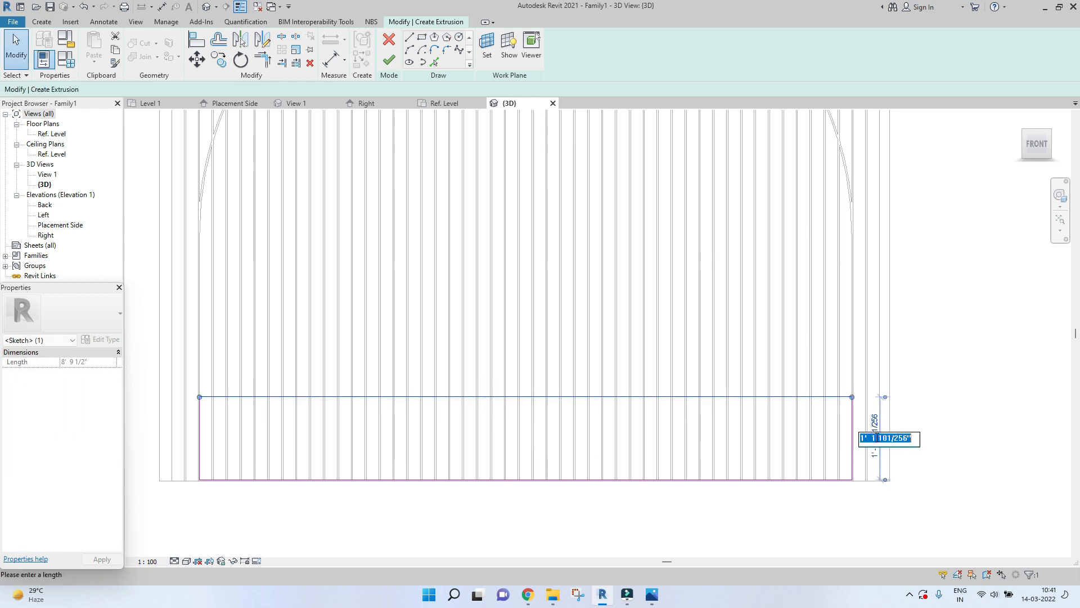
pyautogui.write('2')
pyautogui.press('Return')
pyautogui.press('Escape')
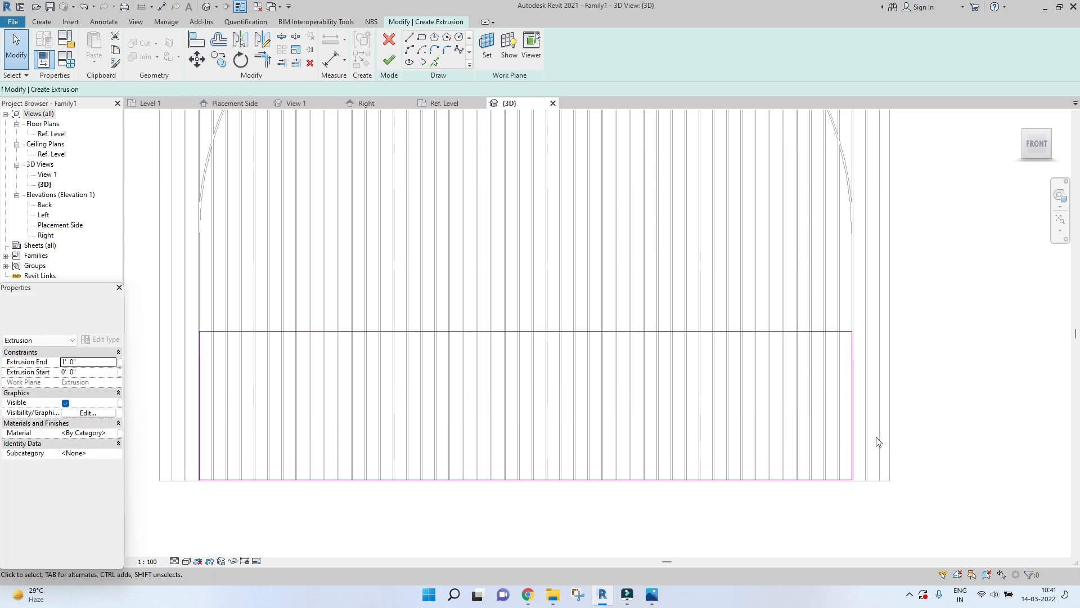
# Set the rectangle's height to 1' 10" by repositioning its upper edge.
pyautogui.click(819, 332)
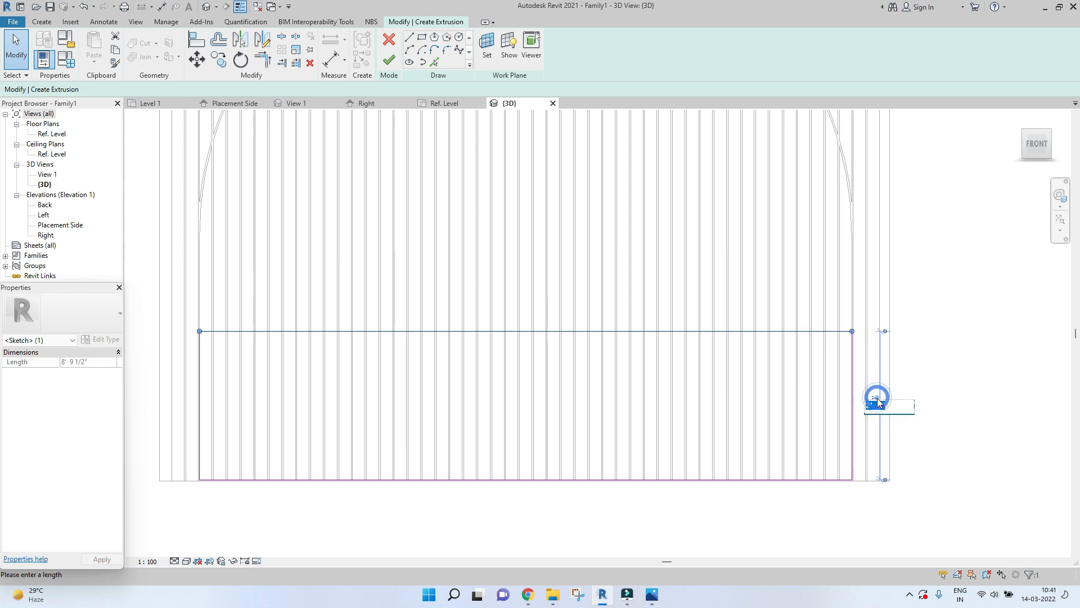
pyautogui.click(876, 403)
pyautogui.write('1 1')
pyautogui.press('Return')
pyautogui.press('Escape')
# Move the whole rectangle up about 1' above the bottom edge of the strips.
pyautogui.scroll(-5, 499, 345)
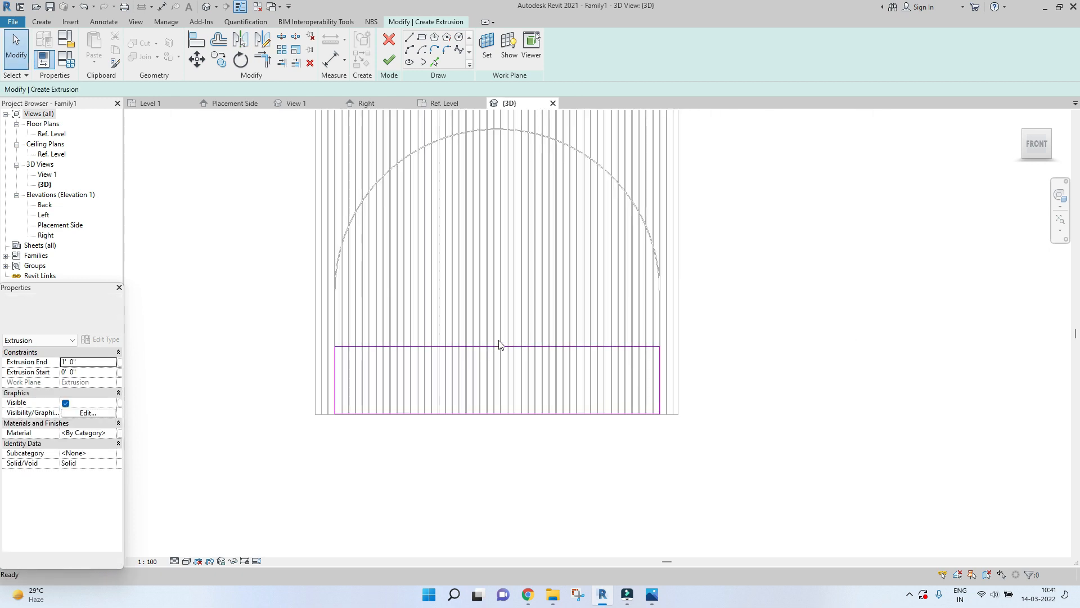
pyautogui.moveTo(341, 309); pyautogui.dragTo(711, 512)
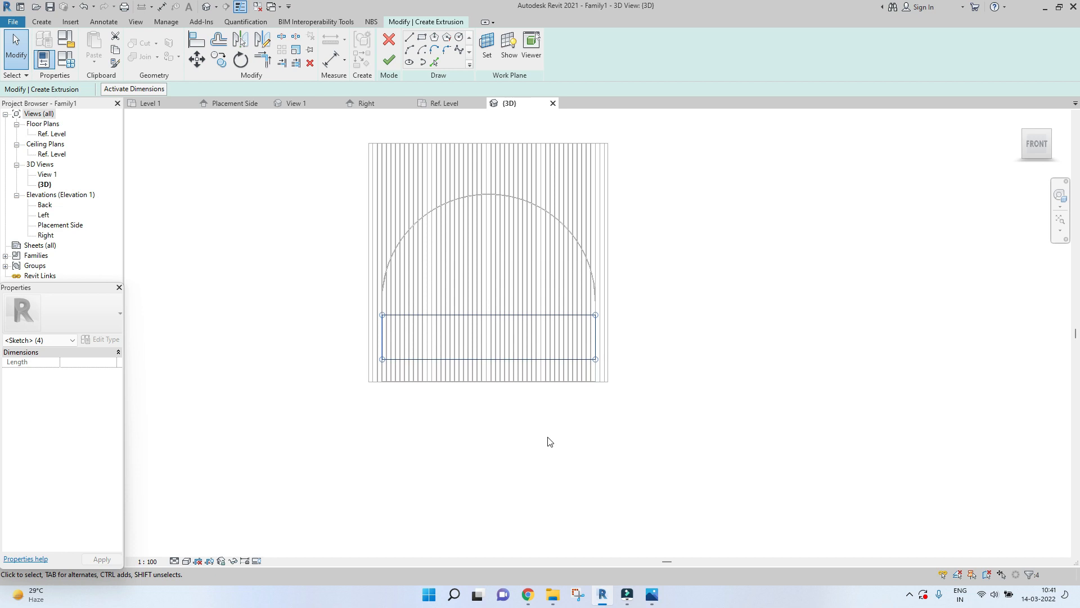
pyautogui.press('Escape')
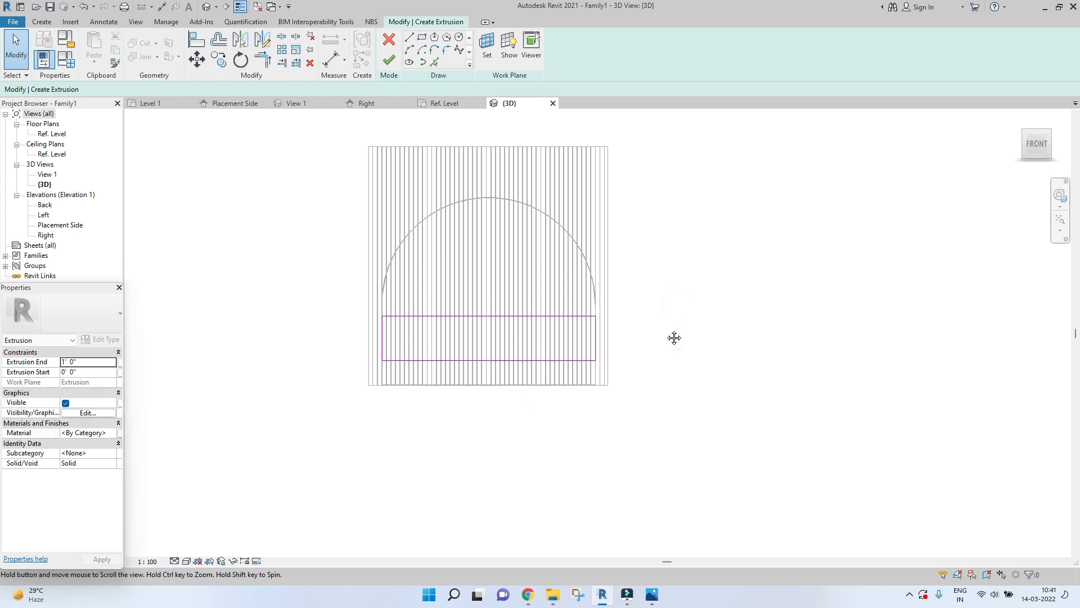
pyautogui.scroll(-2, 523, 393)
pyautogui.scroll(3, 545, 316)
pyautogui.scroll(3, 650, 374)
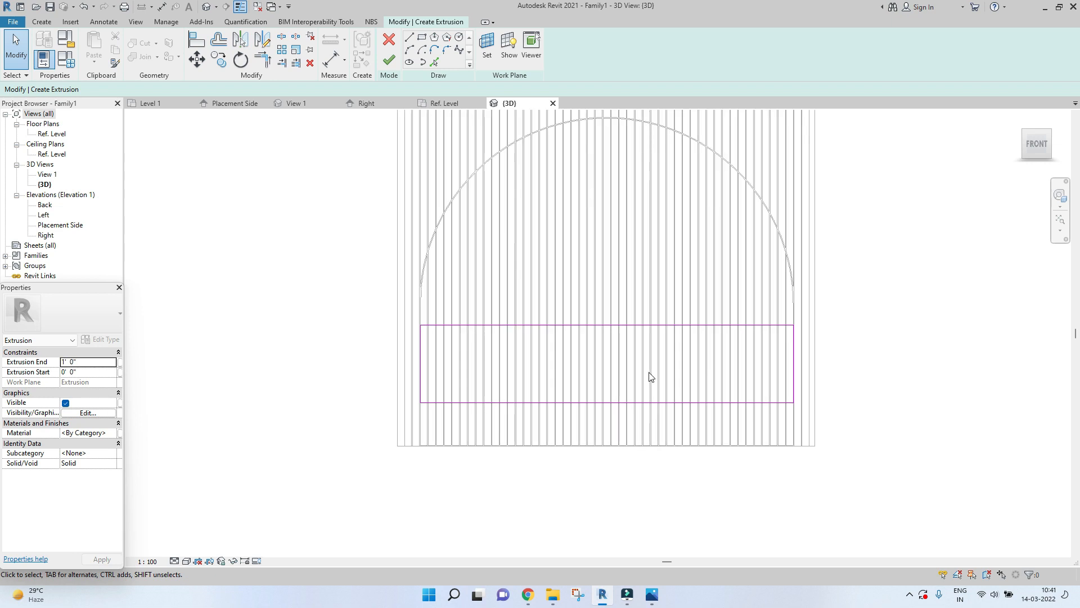
# Finish the rectangle's extrusion and set its extrusion end to 2' 0".
pyautogui.click(390, 61)
pyautogui.click(314, 383)
pyautogui.keyDown('shift'); pyautogui.moveTo(314, 382); pyautogui.dragTo(417, 467, button='middle'); pyautogui.keyUp('shift')
pyautogui.click(592, 380)
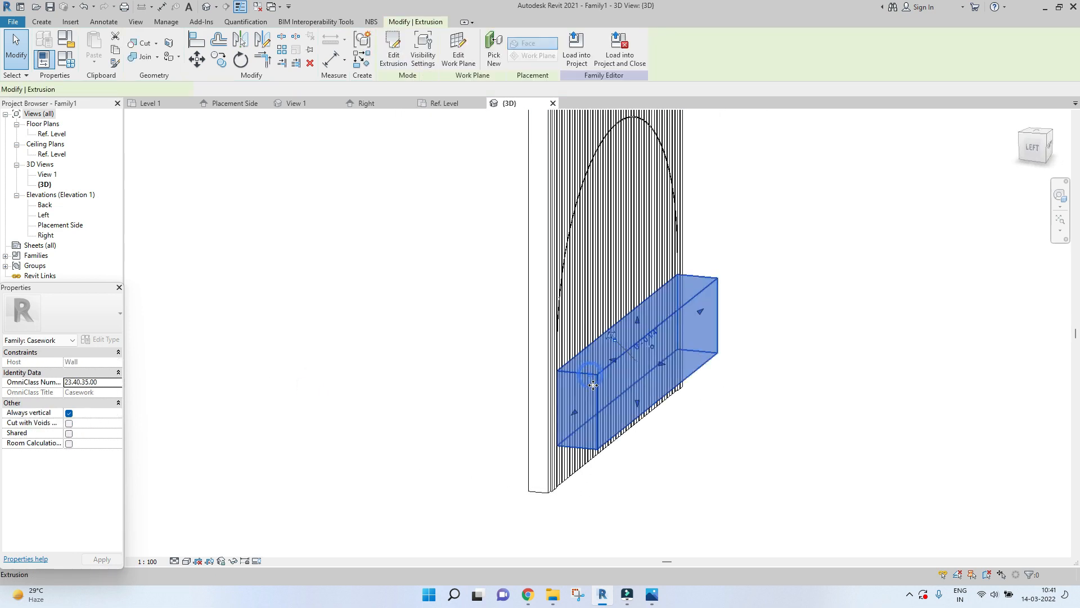
pyautogui.scroll(2, 593, 381)
pyautogui.click(96, 359)
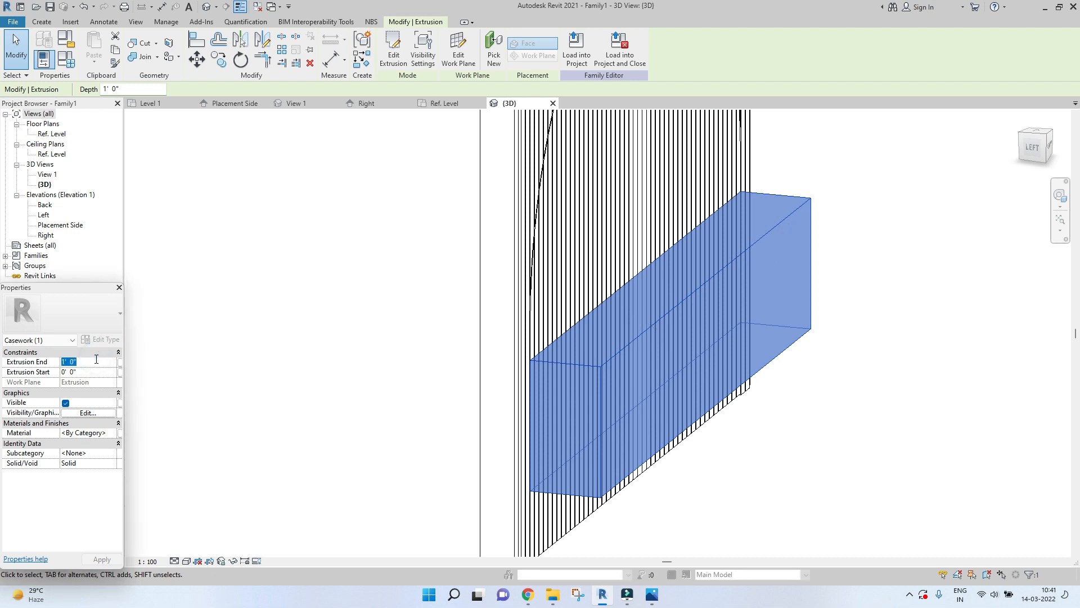
pyautogui.click(278, 421)
# Examine the projecting box from several angles, checking its proportions against the arch and the strips.
pyautogui.scroll(-3, 280, 422)
pyautogui.keyDown('shift'); pyautogui.moveTo(557, 420); pyautogui.dragTo(501, 434, button='middle'); pyautogui.keyUp('shift')
pyautogui.scroll(3, 354, 393)
pyautogui.moveTo(358, 394)
pyautogui.keyDown('shift'); pyautogui.mouseDown(button='middle')
pyautogui.moveTo(424, 394)
pyautogui.moveTo(371, 400)
pyautogui.mouseUp(button='middle'); pyautogui.keyUp('shift')
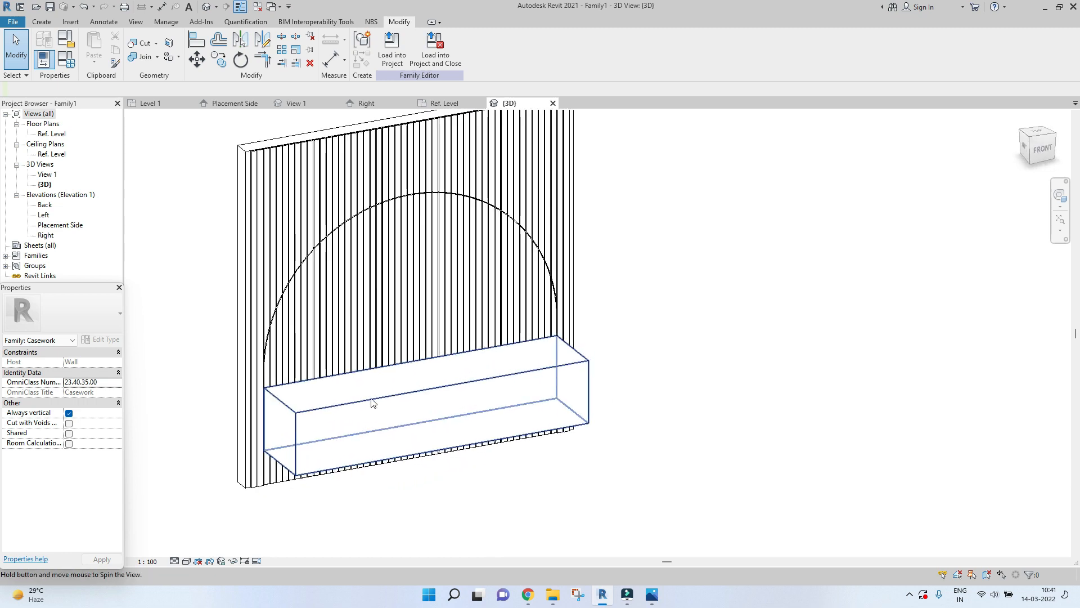
pyautogui.click(309, 411)
pyautogui.keyDown('shift'); pyautogui.moveTo(591, 391); pyautogui.dragTo(479, 338, button='middle'); pyautogui.keyUp('shift')
pyautogui.moveTo(527, 449); pyautogui.dragTo(509, 314, button='middle')
pyautogui.scroll(2, 510, 312)
pyautogui.click(960, 245)
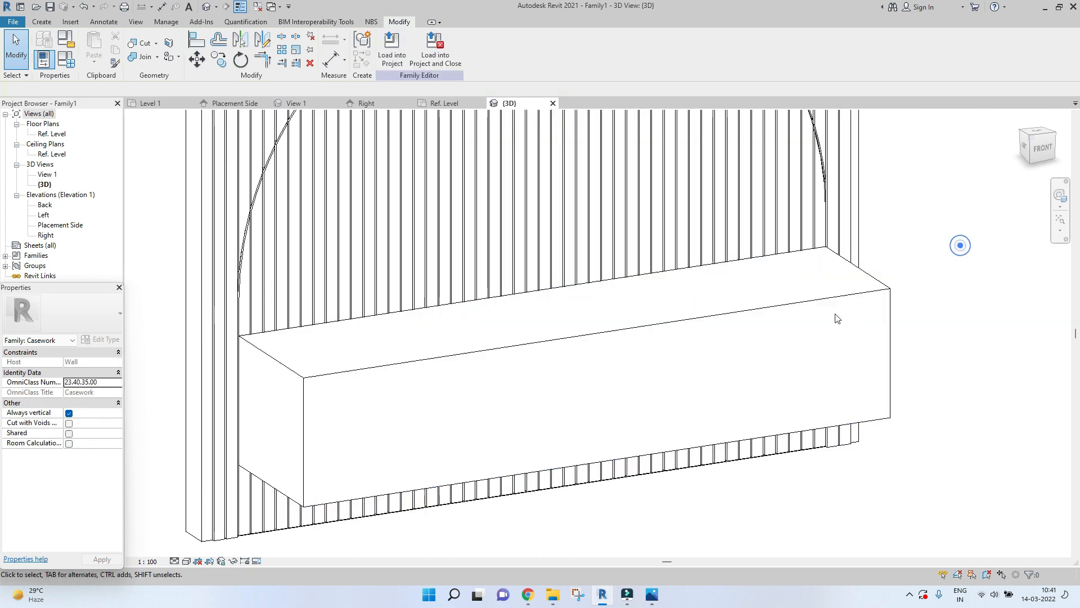
pyautogui.scroll(-2, 837, 318)
pyautogui.click(840, 301)
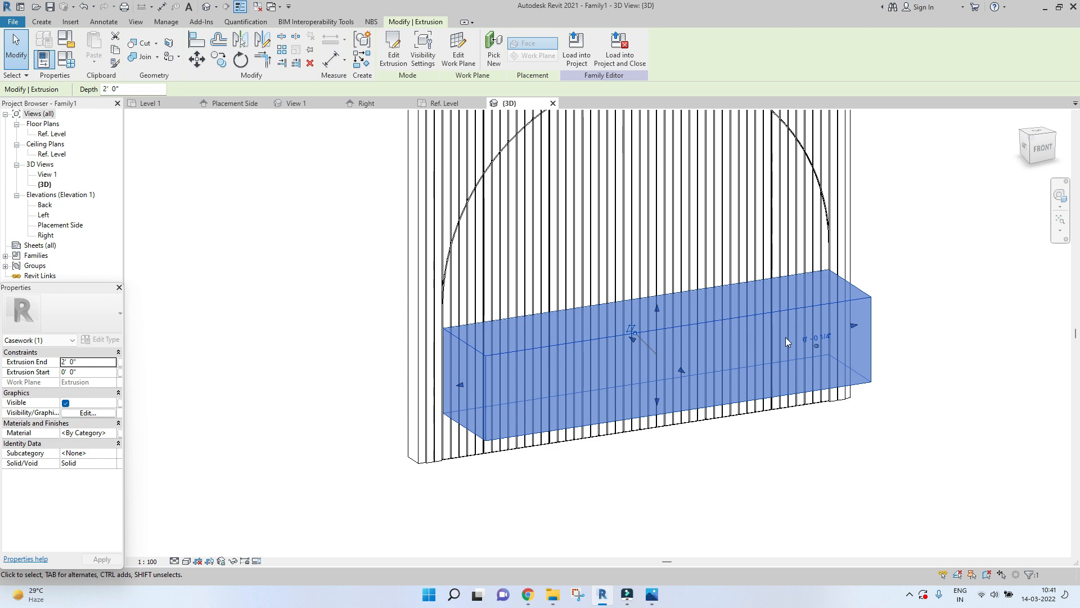
# Start a new extrusion in the front view and pick the projecting box's front face as its work plane.
pyautogui.click(1036, 157)
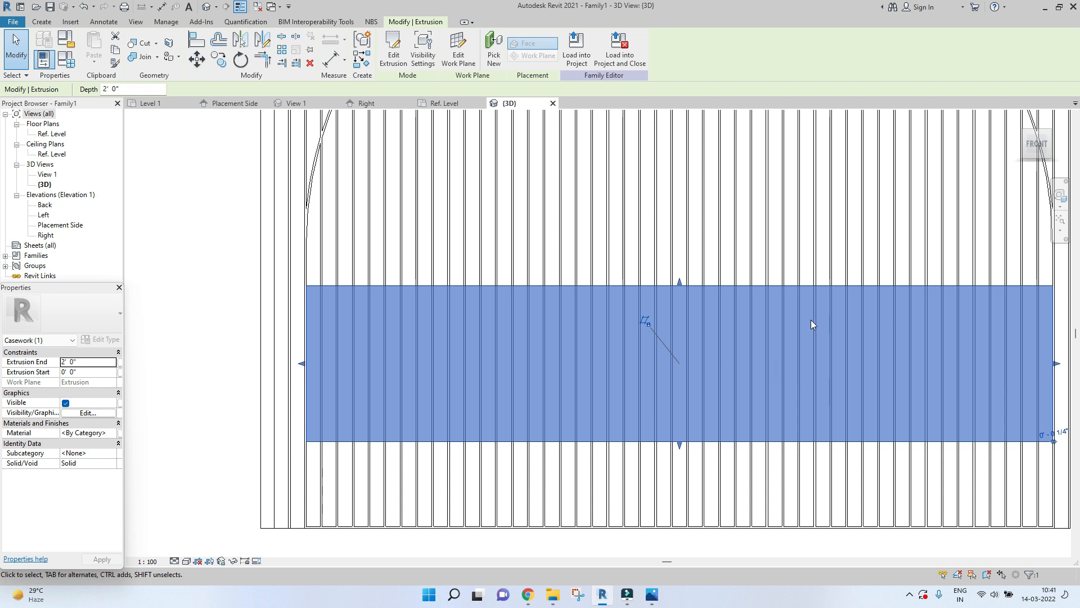
pyautogui.click(378, 279)
pyautogui.click(364, 288)
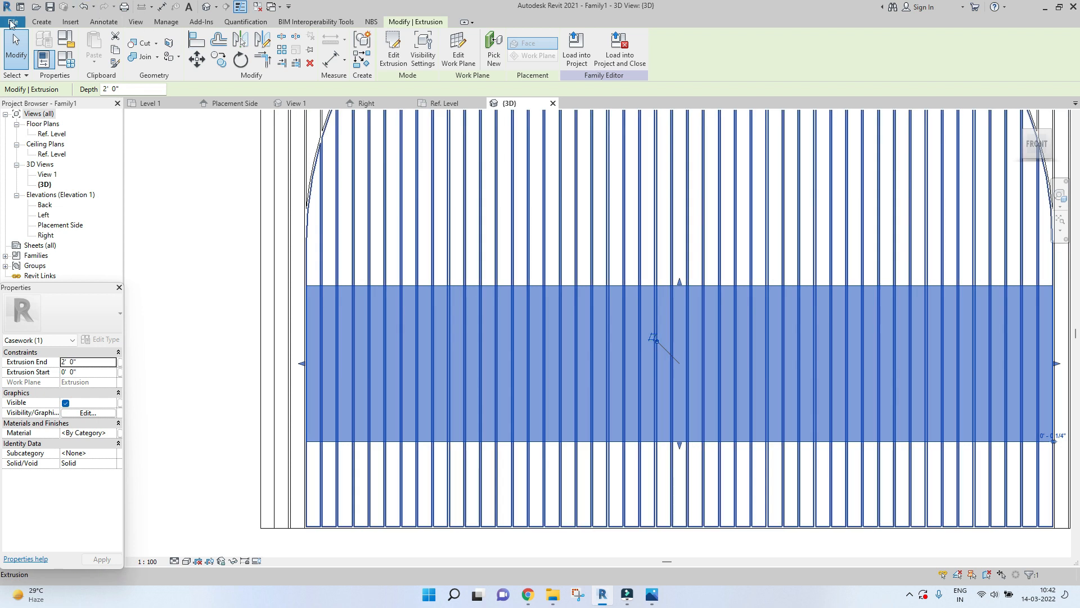
pyautogui.click(42, 22)
pyautogui.click(102, 49)
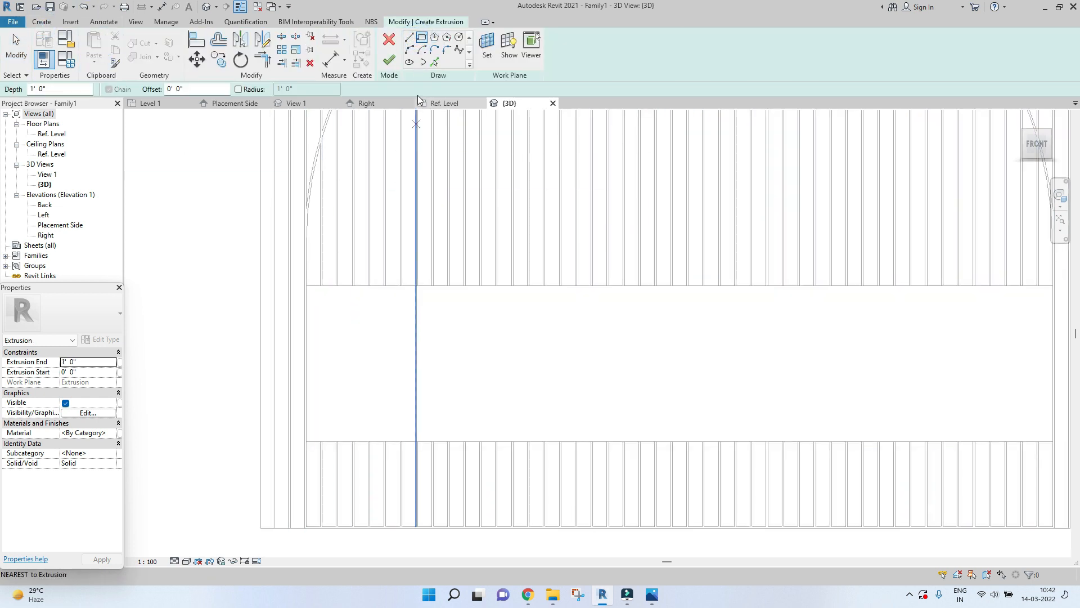
pyautogui.click(487, 45)
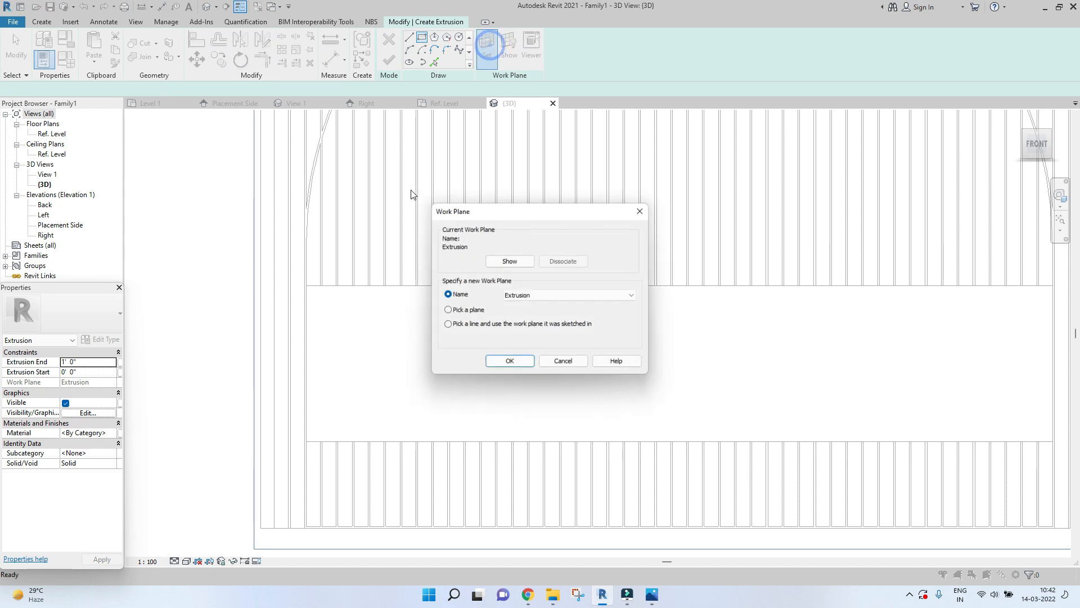
pyautogui.click(508, 362)
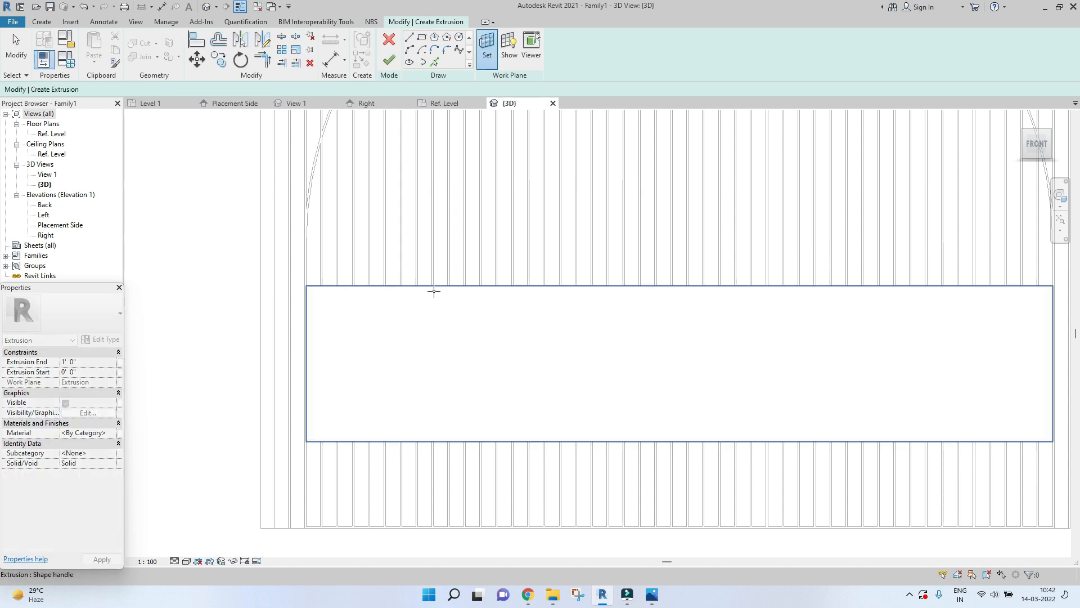
pyautogui.click(434, 291)
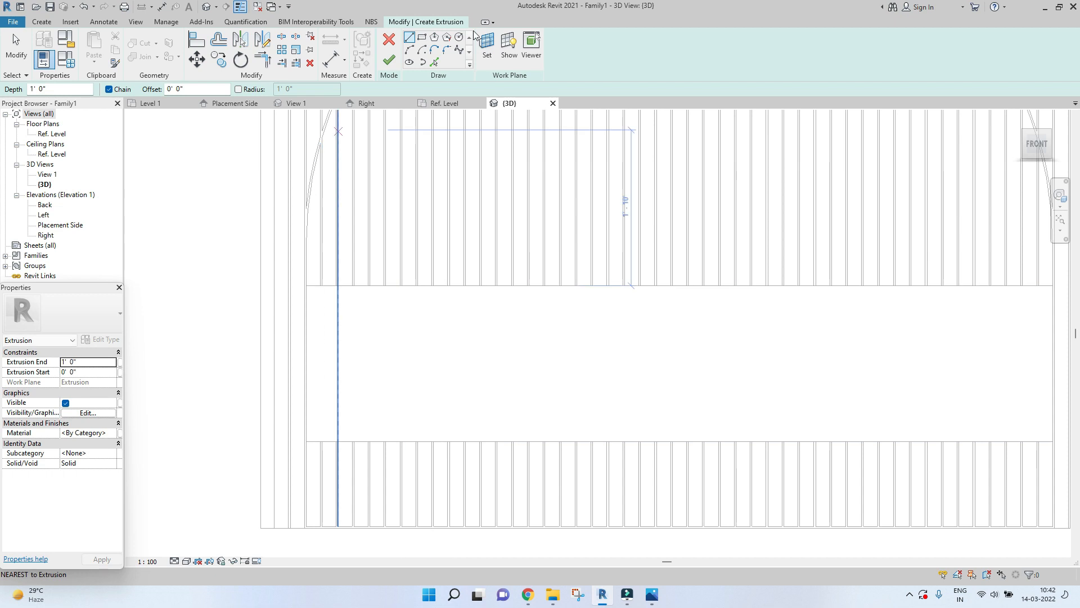
# Sketch a rectangle tracing the outline of the box's front face from corner to corner.
pyautogui.click(422, 37)
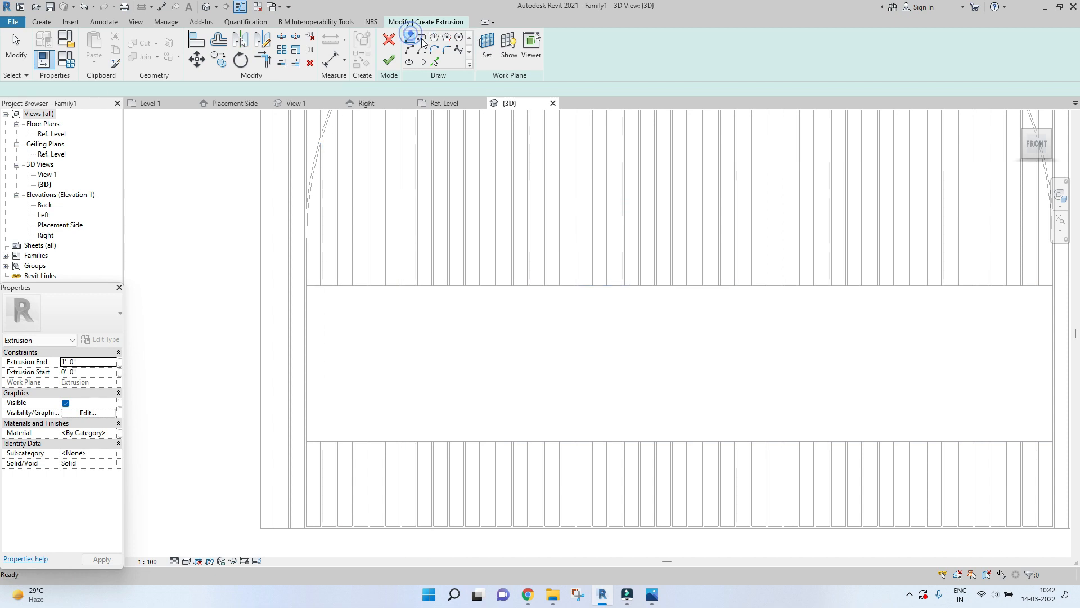
pyautogui.click(308, 286)
pyautogui.moveTo(584, 365); pyautogui.dragTo(358, 281, button='middle')
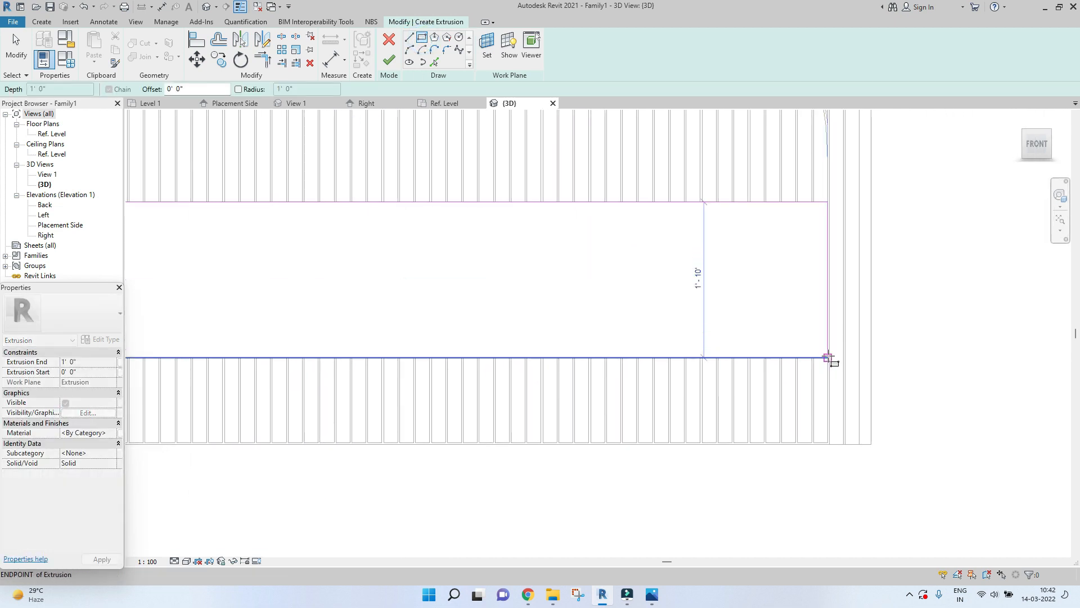
pyautogui.click(828, 356)
pyautogui.click(96, 362)
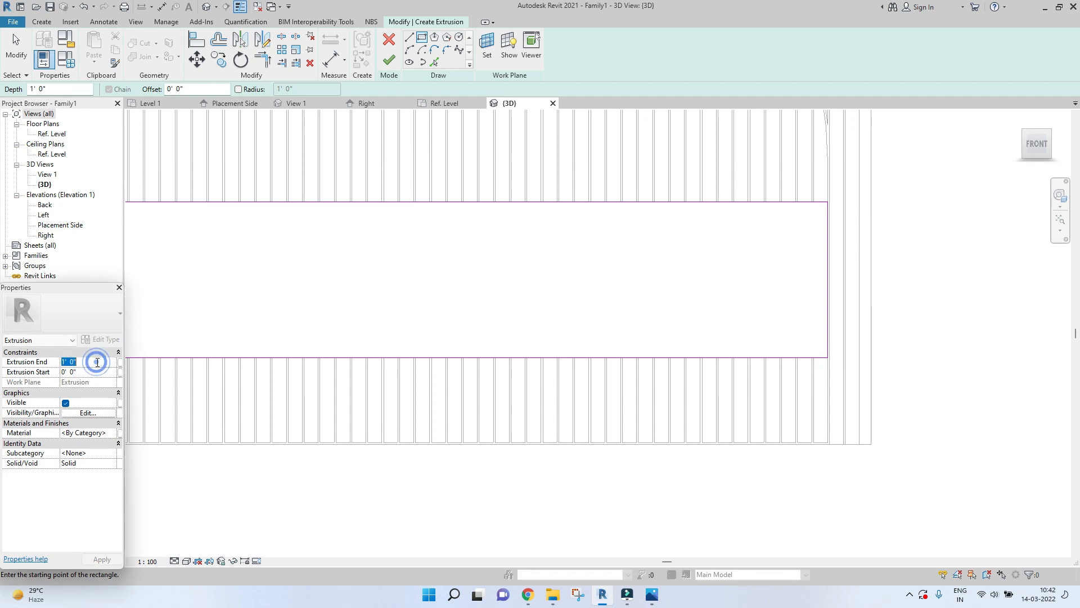
pyautogui.click(389, 60)
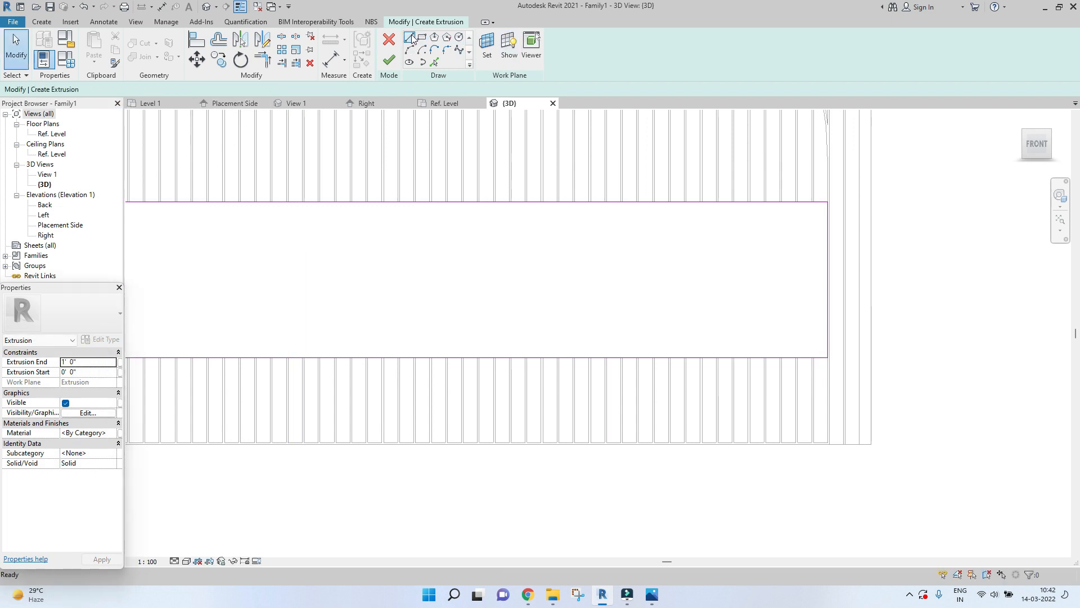
# Sketch a second rectangle inset 0' 0 1/2" inside the front face outline.
pyautogui.click(434, 37)
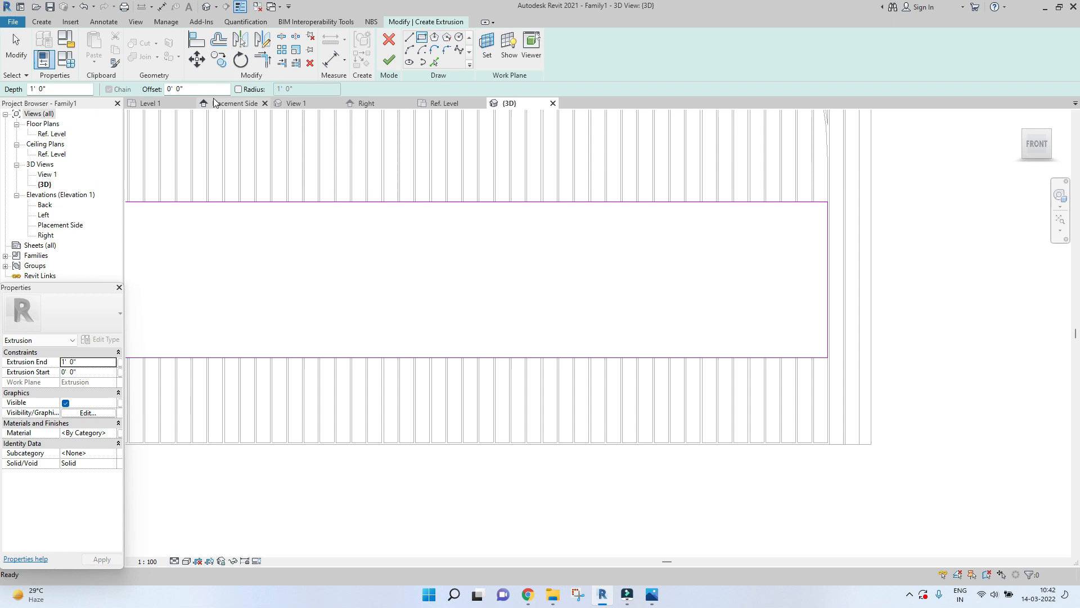
pyautogui.write('0\' 0 1/2"')
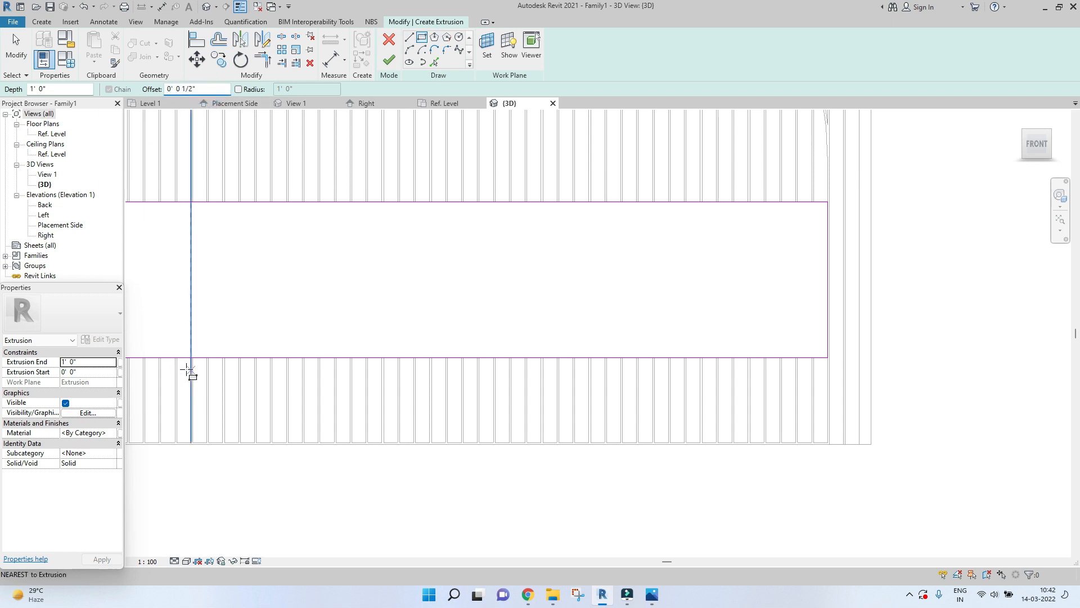
pyautogui.moveTo(191, 371); pyautogui.dragTo(618, 394, button='middle')
pyautogui.click(516, 224)
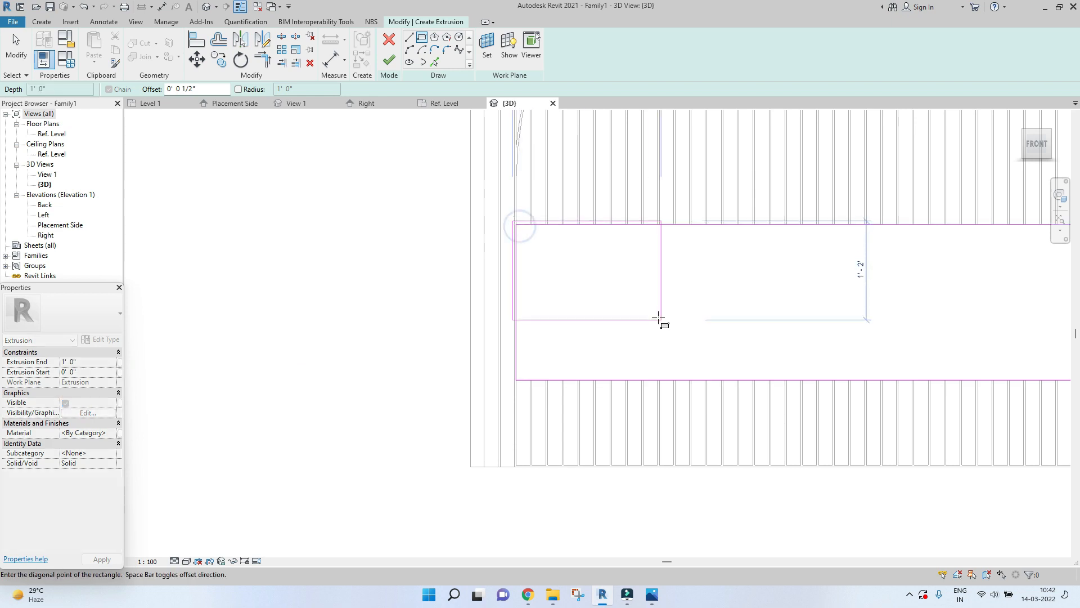
pyautogui.moveTo(799, 362); pyautogui.dragTo(574, 350, button='middle')
pyautogui.moveTo(950, 388); pyautogui.dragTo(878, 366, button='middle')
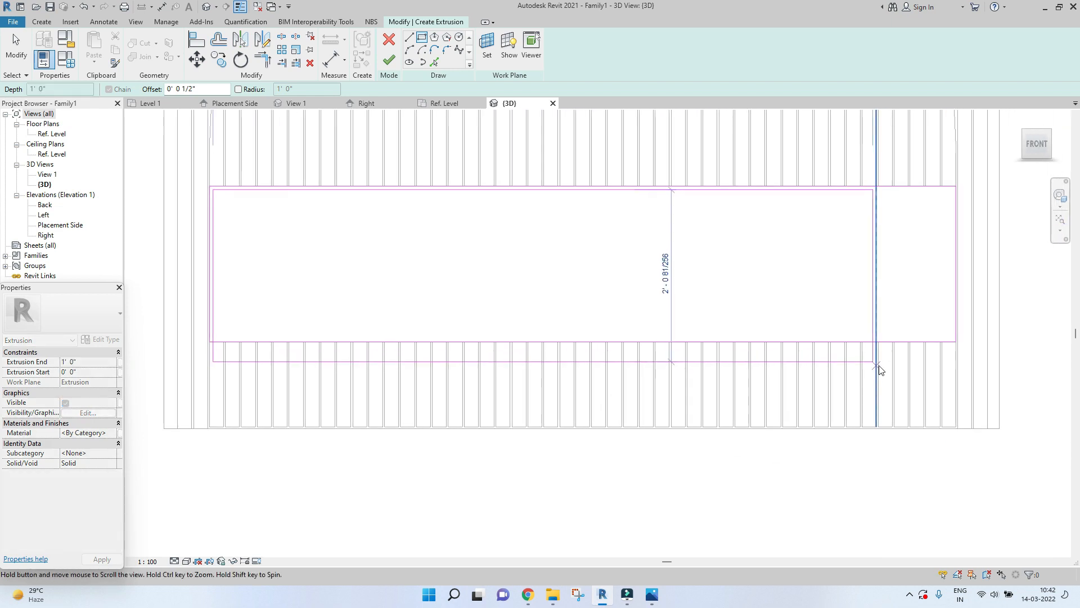
pyautogui.click(958, 343)
pyautogui.scroll(-3, 520, 301)
pyautogui.press('Escape')
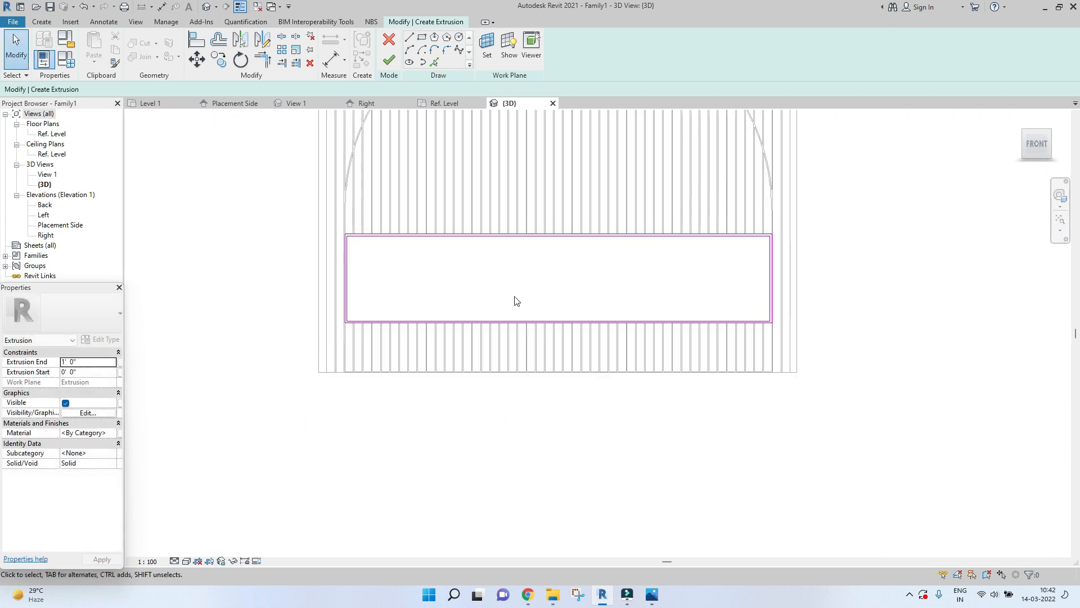
# Draw a vertical divider line between the inner rectangle's upper and lower edges, about 2' 9" from its left side.
pyautogui.scroll(3, 445, 256)
pyautogui.click(410, 38)
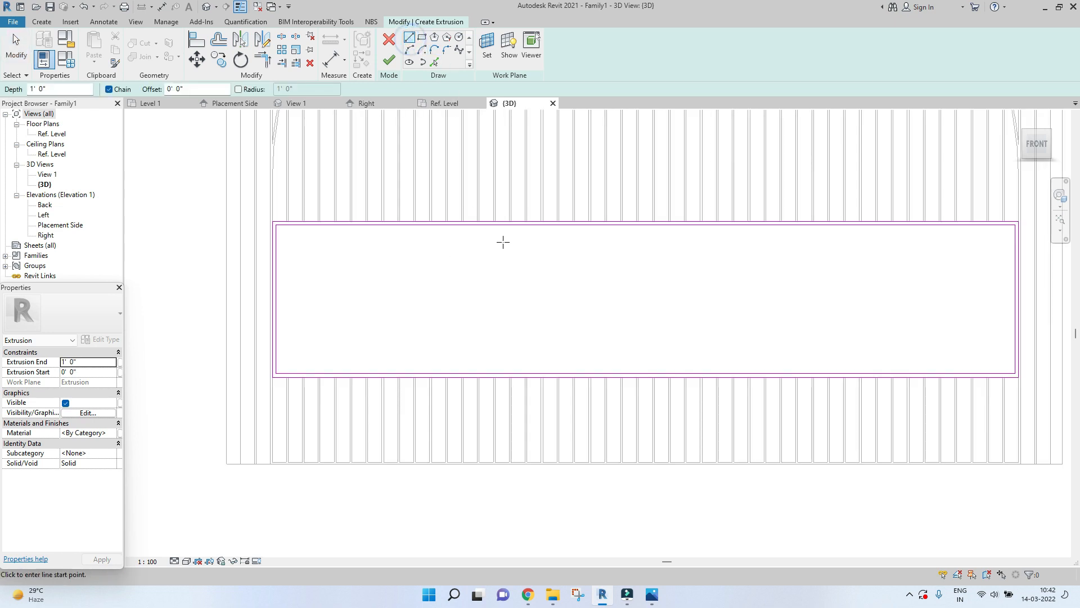
pyautogui.click(511, 225)
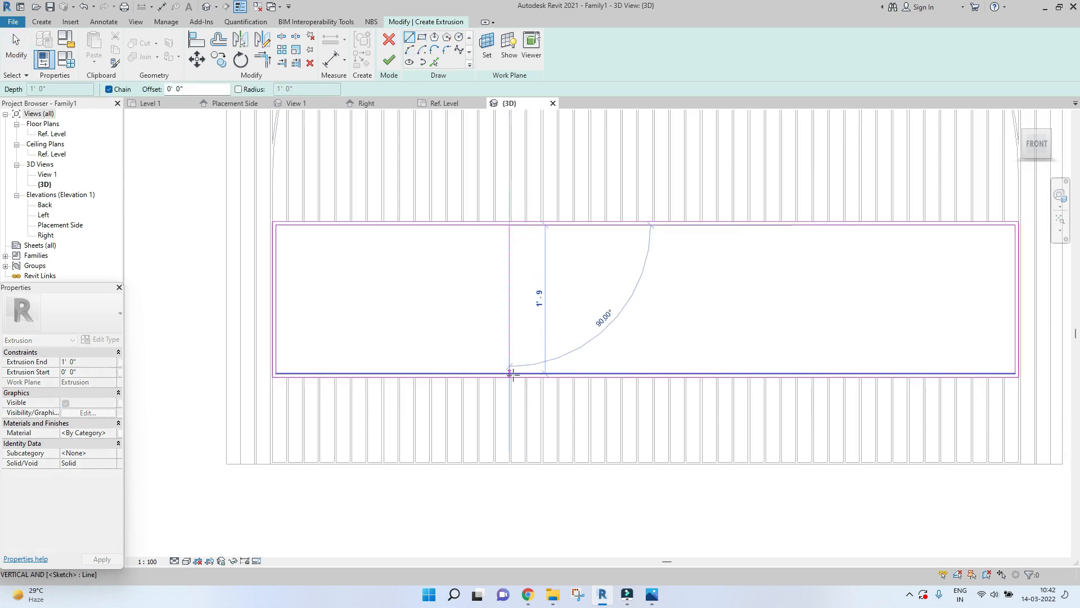
pyautogui.click(511, 374)
pyautogui.press('Escape')
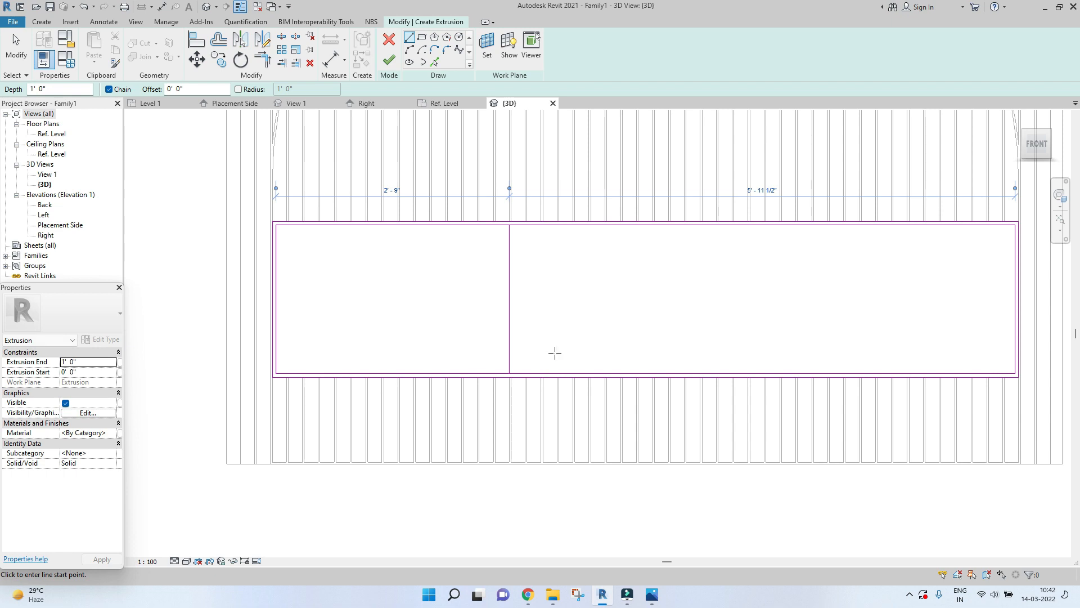
pyautogui.press('Escape')
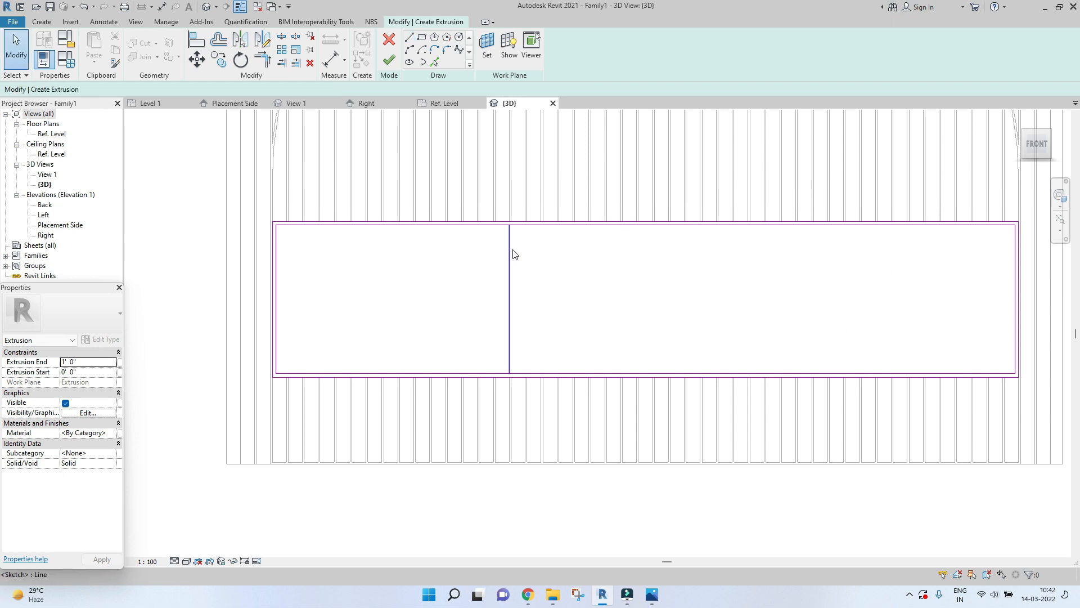
# Set the divider line's distance from the inner rectangle's left side to 3' 6", after trying 3' 0" and 4' 0".
pyautogui.click(509, 249)
pyautogui.write('3')
pyautogui.press('Return')
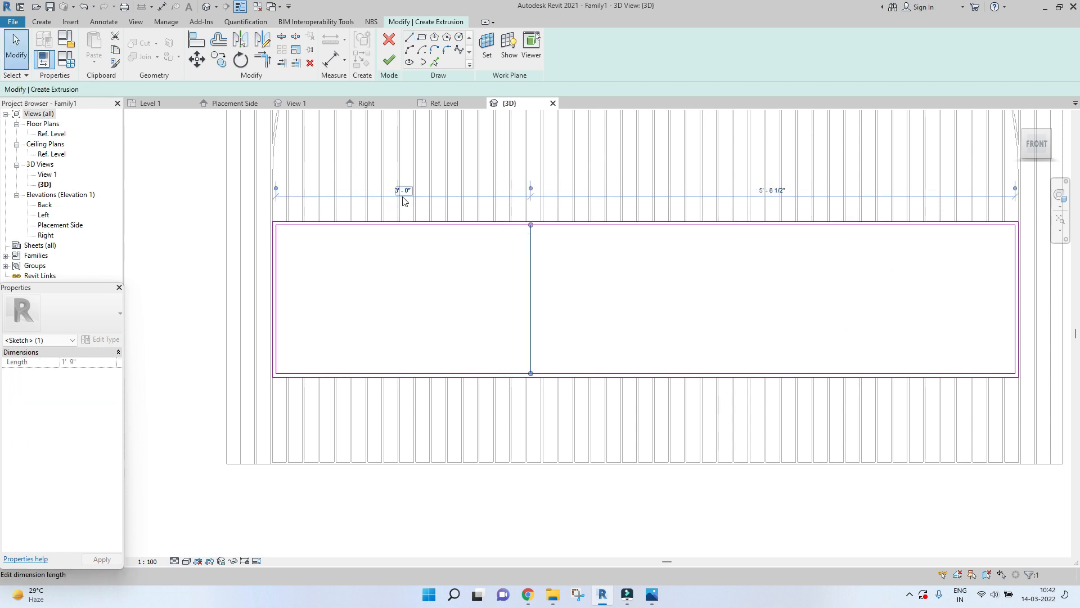
pyautogui.click(381, 192)
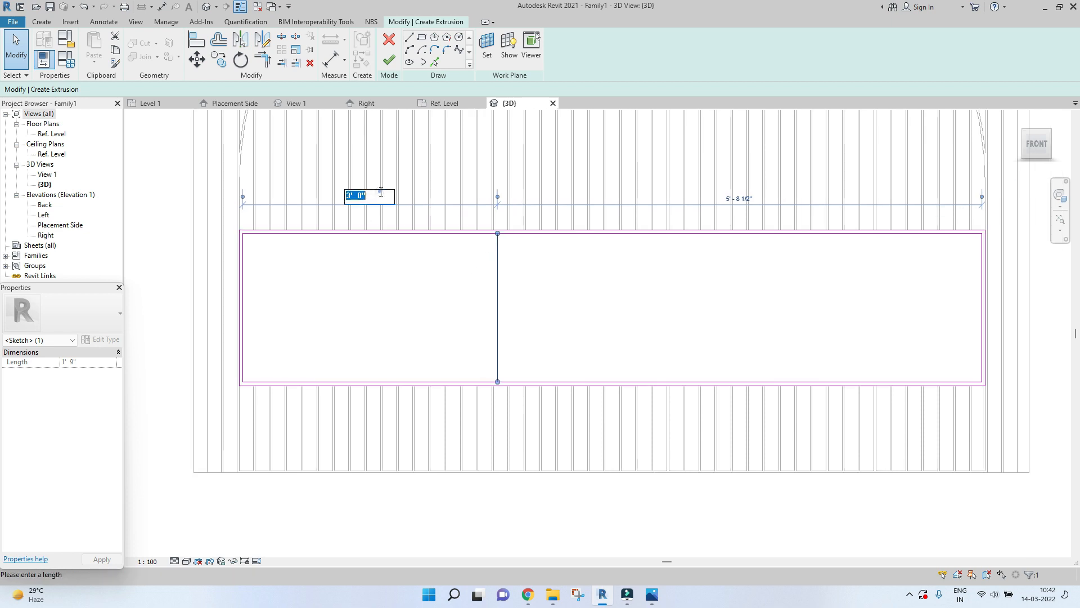
pyautogui.write('4')
pyautogui.press('Return')
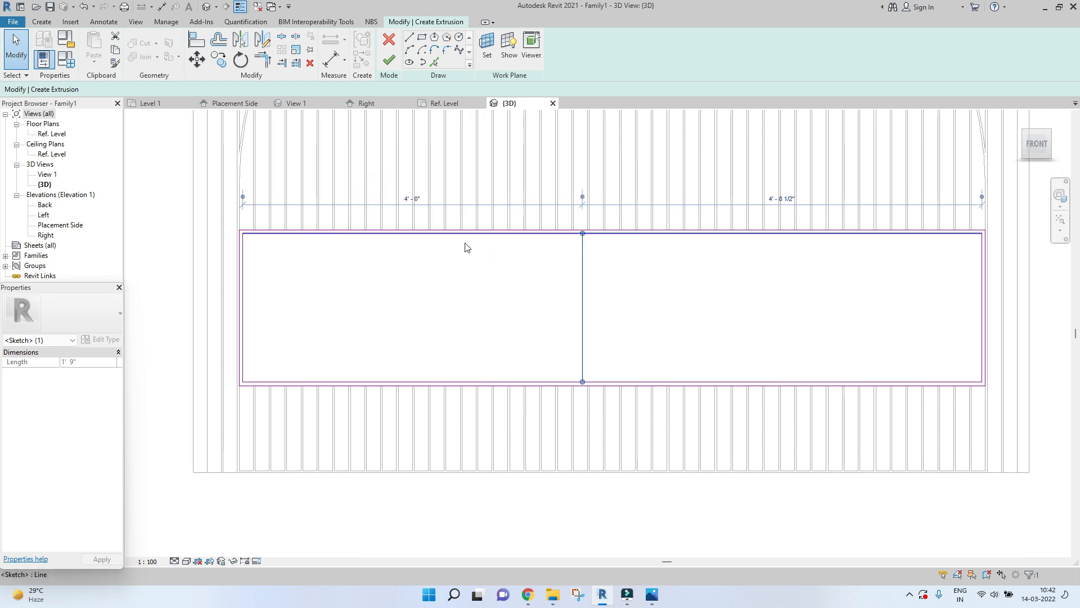
pyautogui.press('Return')
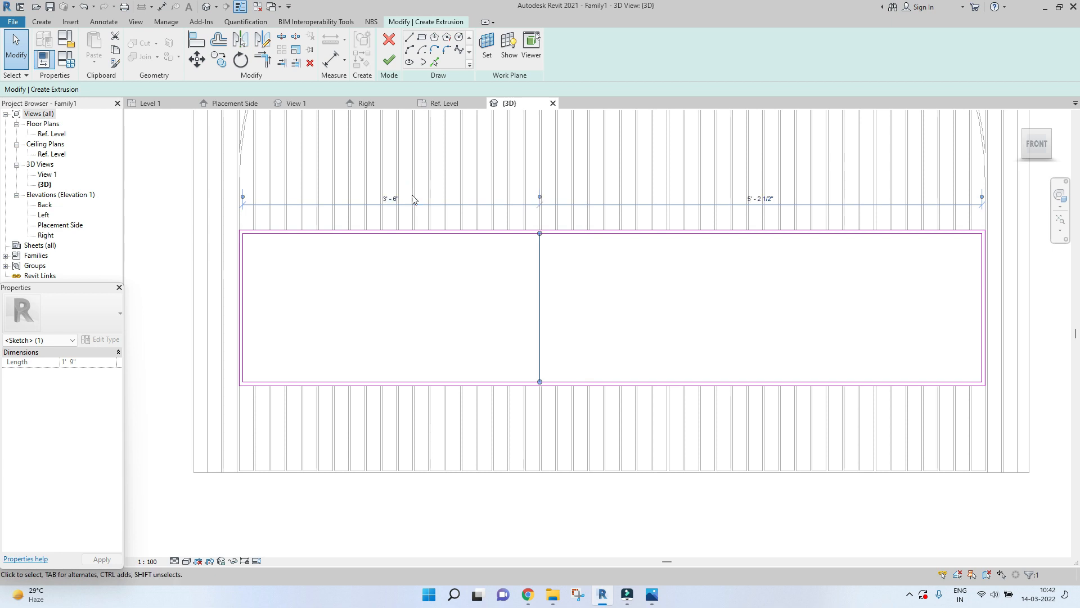
pyautogui.click(472, 279)
pyautogui.scroll(-3, 471, 279)
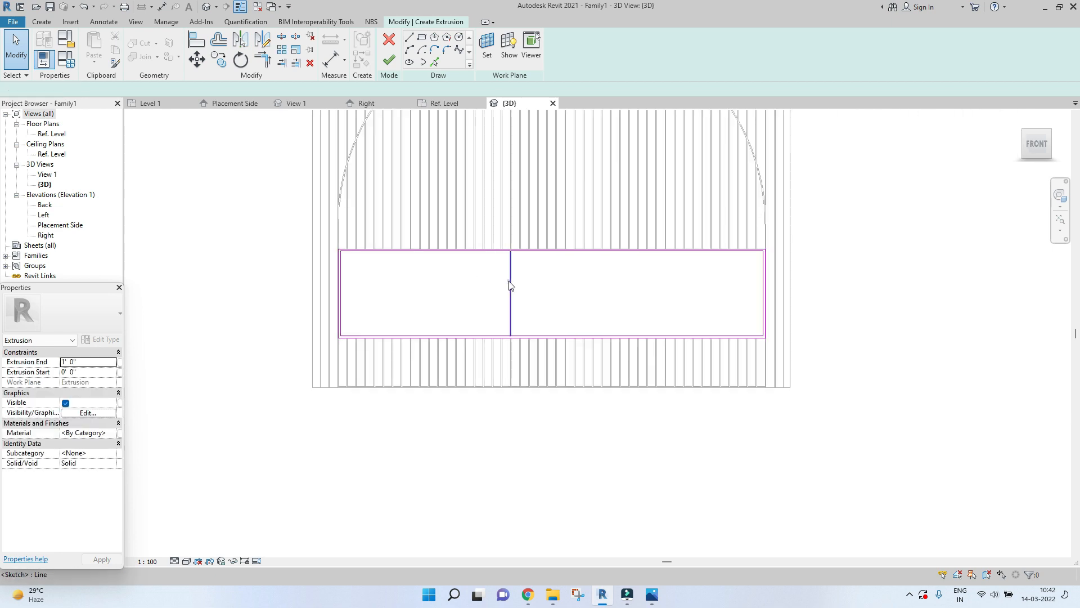
# Add a parallel copy of the divider line, offset 0' 0 1/2" to its right, by picking the line.
pyautogui.scroll(5, 510, 286)
pyautogui.click(433, 62)
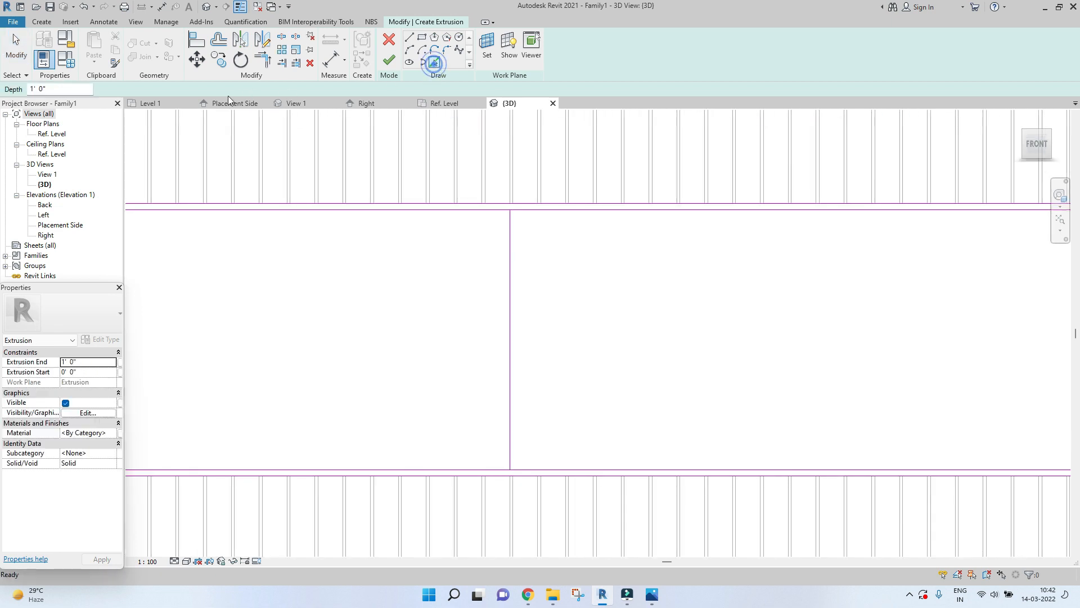
pyautogui.doubleClick(168, 89)
pyautogui.write('0.5')
pyautogui.press('Return')
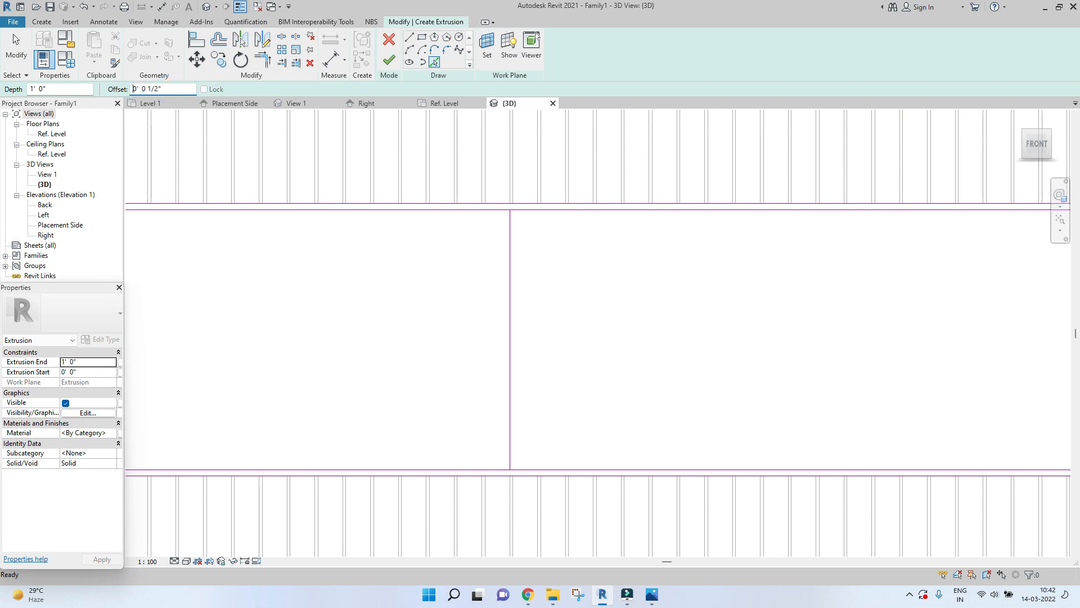
pyautogui.click(511, 240)
pyautogui.press('Escape')
# Split the inner rectangle's upper and lower edges between the two divider lines.
pyautogui.press('s')
pyautogui.press('l')
pyautogui.scroll(2, 518, 206)
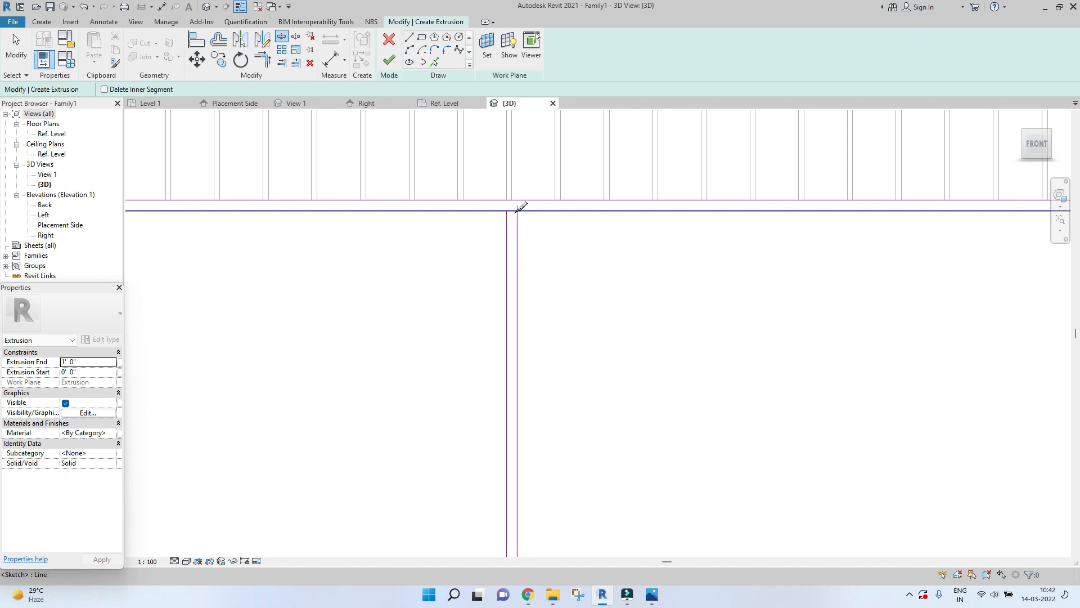
pyautogui.scroll(2, 513, 211)
pyautogui.click(515, 211)
pyautogui.moveTo(521, 369); pyautogui.dragTo(520, 271, button='middle')
pyautogui.scroll(-3, 521, 270)
pyautogui.moveTo(538, 470); pyautogui.dragTo(533, 373, button='middle')
pyautogui.scroll(2, 495, 471)
pyautogui.click(517, 430)
pyautogui.press('Escape')
# Trim the inner rectangle's split lower edge to both divider lines, forming clean corners.
pyautogui.press('t')
pyautogui.press('r')
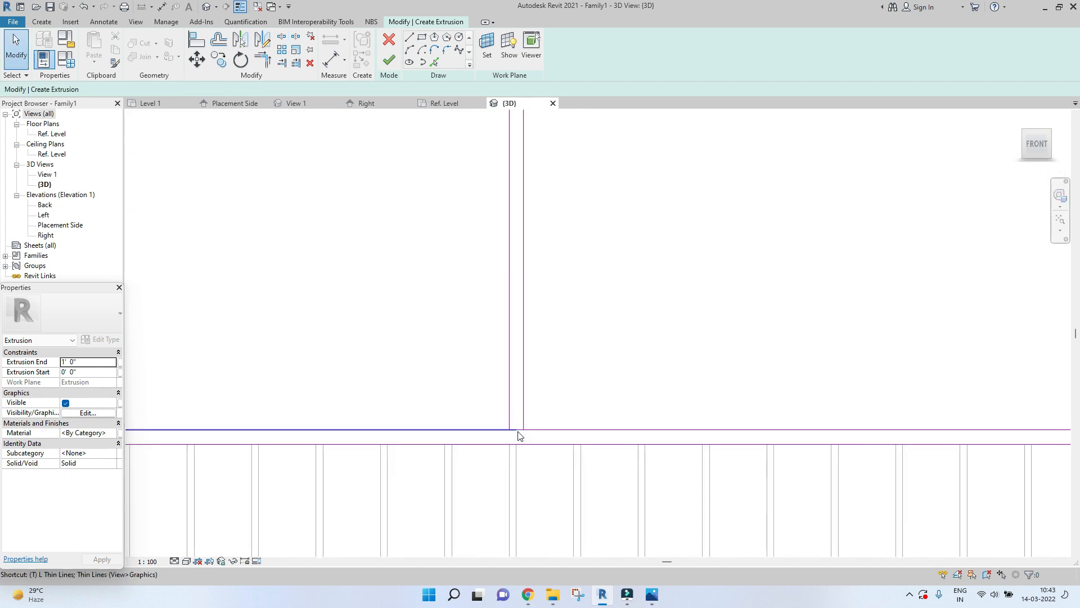
pyautogui.click(509, 408)
pyautogui.click(497, 429)
pyautogui.click(523, 410)
pyautogui.click(539, 430)
# Trim the inner rectangle's split upper edge to the divider lines, closing the two compartment outlines.
pyautogui.scroll(-3, 538, 429)
pyautogui.moveTo(559, 297); pyautogui.dragTo(565, 512, button='middle')
pyautogui.scroll(3, 542, 295)
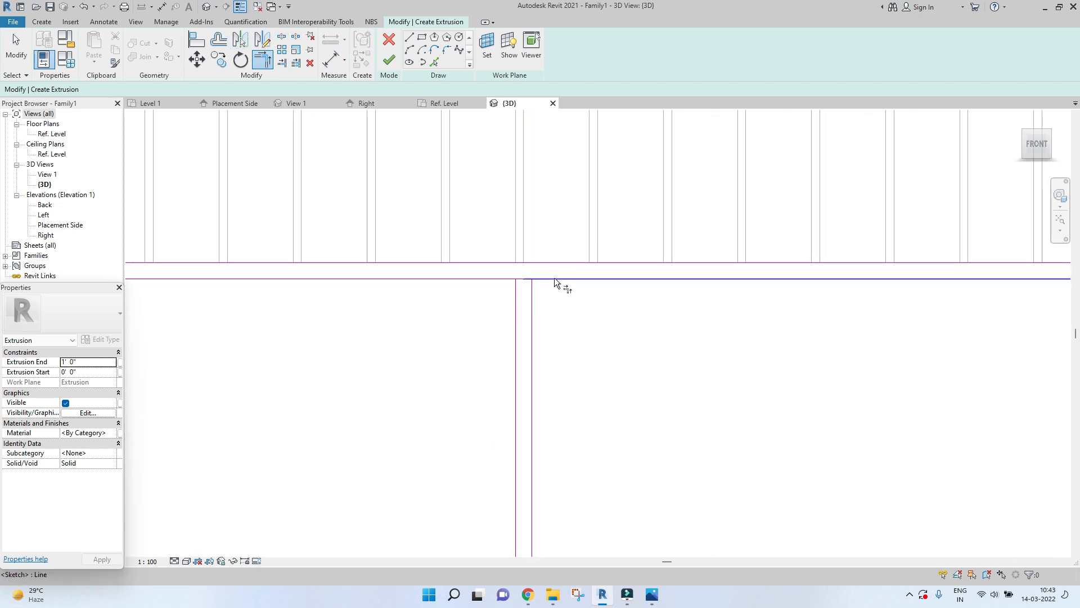
pyautogui.click(500, 278)
pyautogui.click(514, 284)
pyautogui.press('Escape')
pyautogui.scroll(-8, 562, 360)
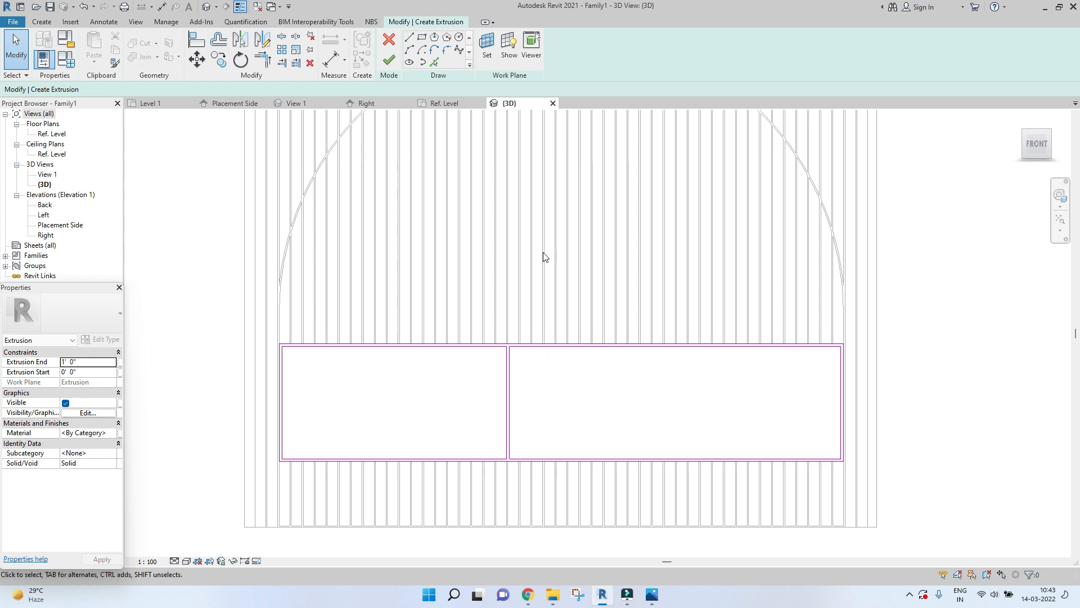
# Draw a horizontal shelf line across the right compartment at about mid-height, from the divider to the inner right edge.
pyautogui.click(41, 21)
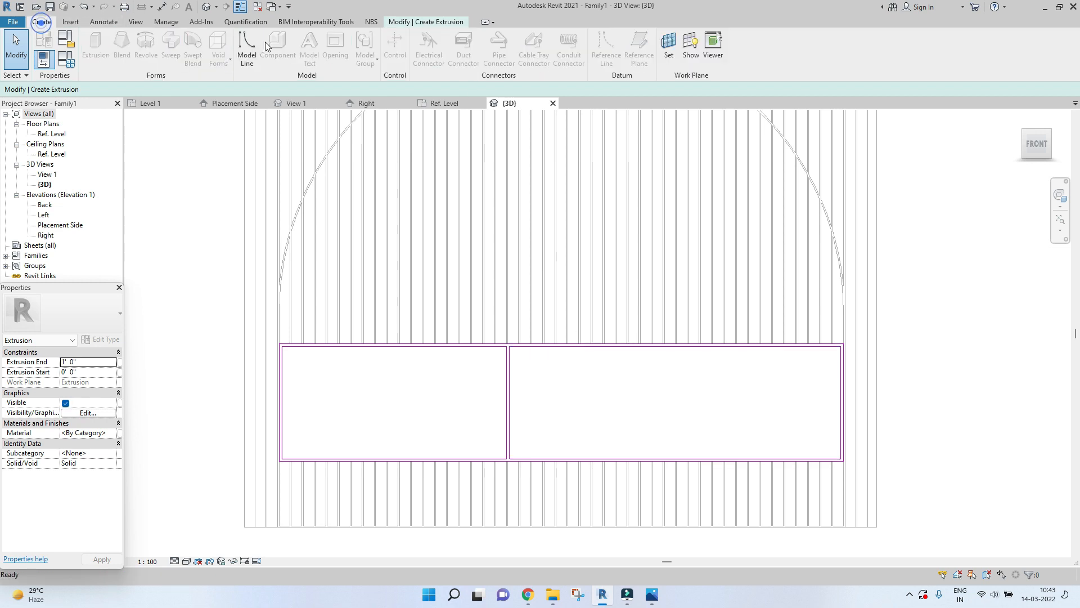
pyautogui.click(239, 59)
pyautogui.scroll(3, 511, 401)
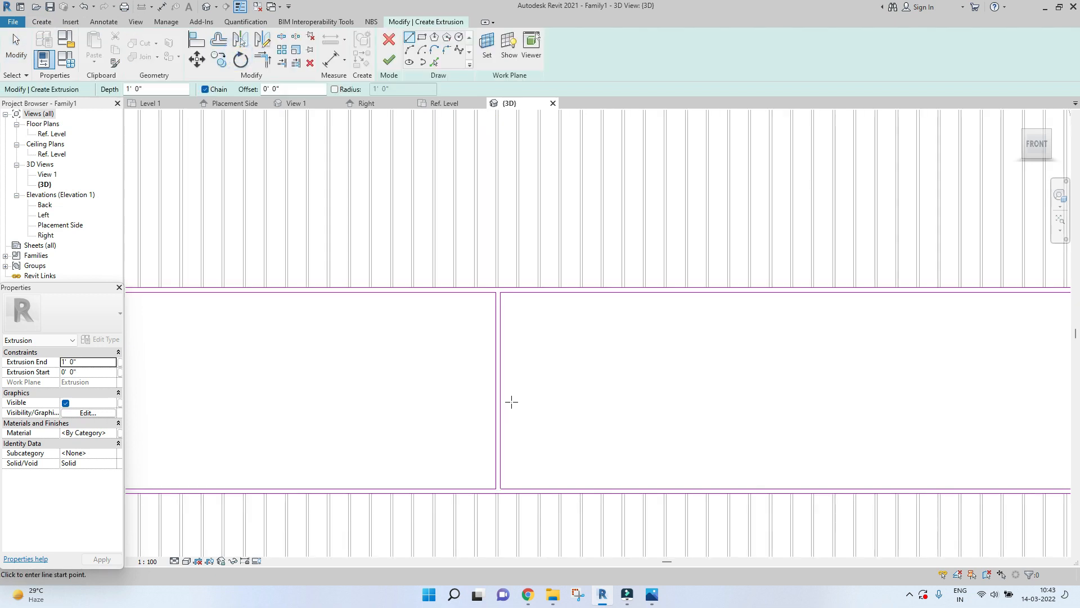
pyautogui.click(501, 395)
pyautogui.moveTo(763, 411); pyautogui.dragTo(335, 396, button='middle')
pyautogui.click(798, 384)
pyautogui.press('Escape')
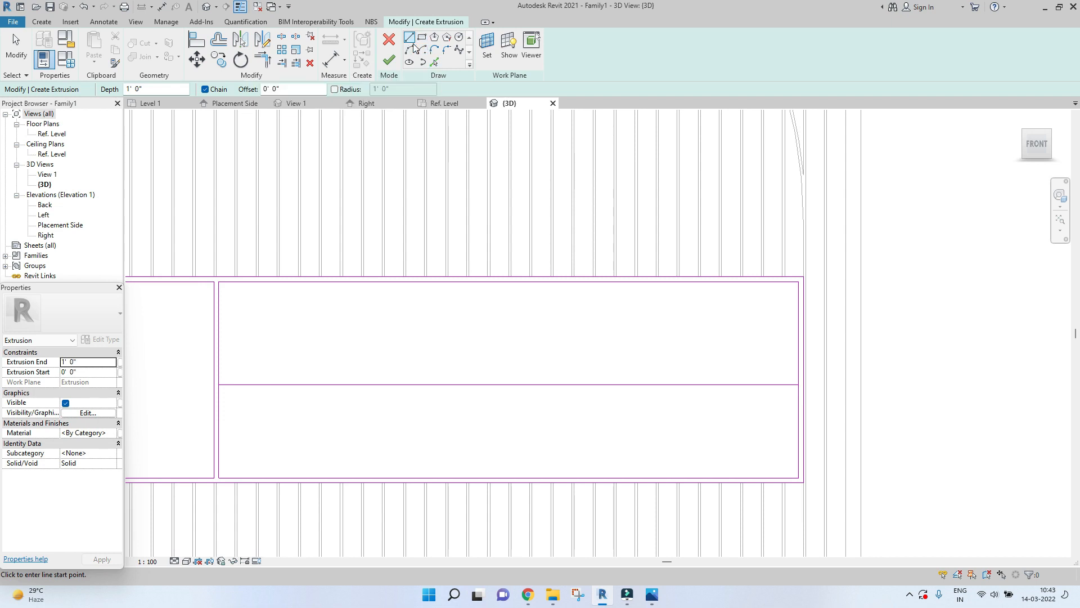
pyautogui.click(435, 63)
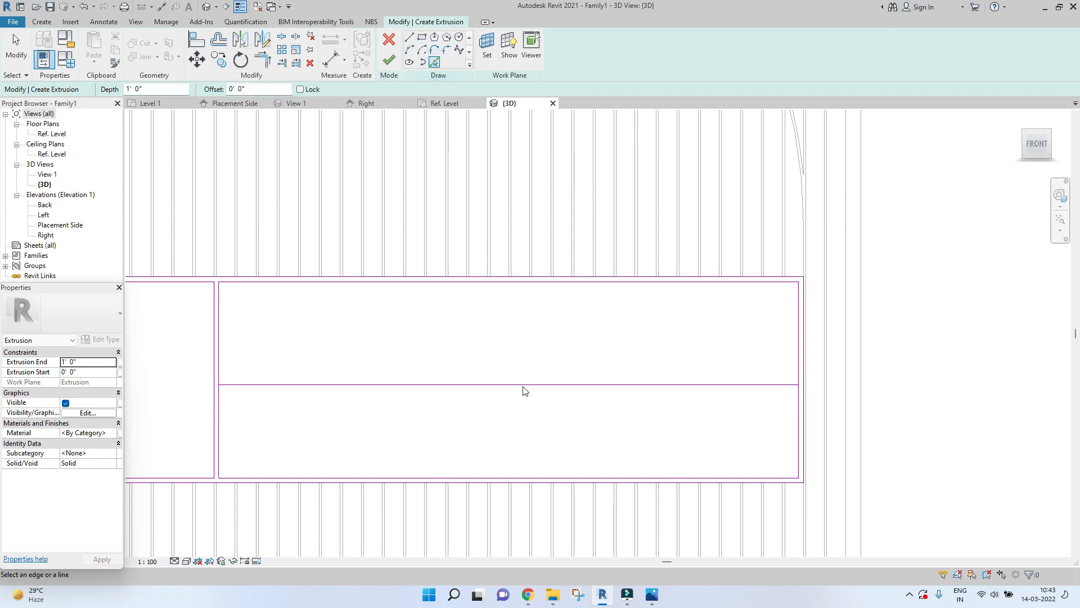
pyautogui.press('Escape')
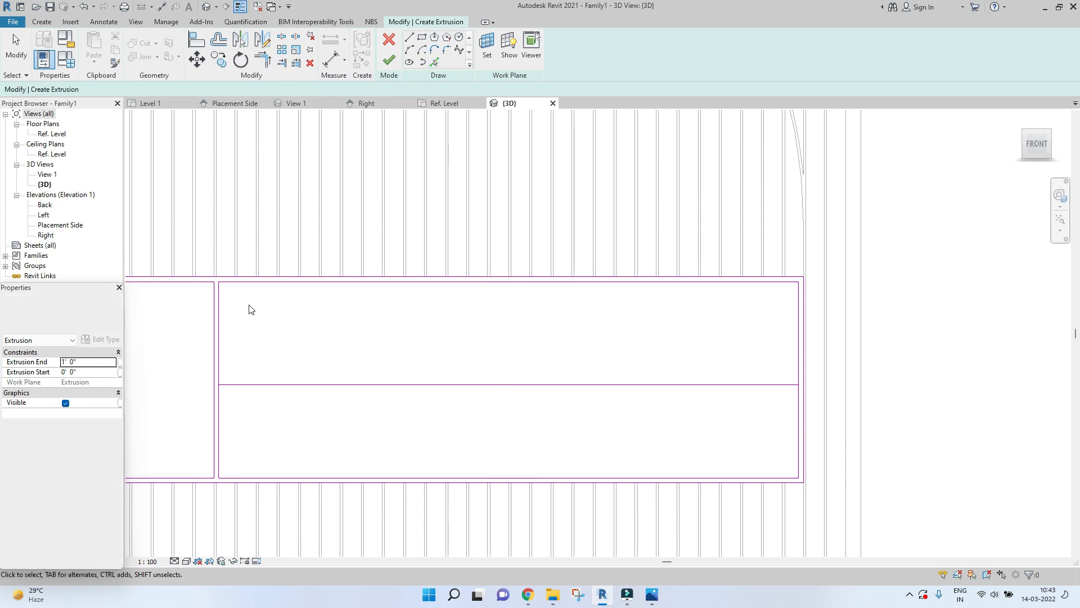
# Draw a vertical guide line in the right compartment, from the midpoint of the shelf line upward toward the upper edge.
pyautogui.moveTo(248, 309); pyautogui.dragTo(418, 276, button='middle')
pyautogui.click(434, 63)
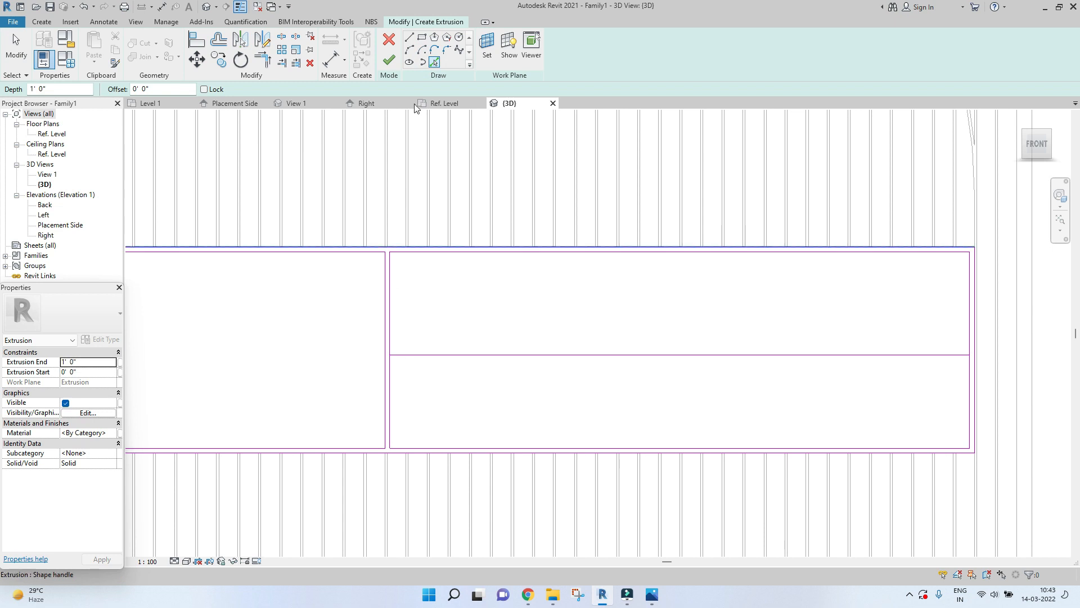
pyautogui.click(409, 37)
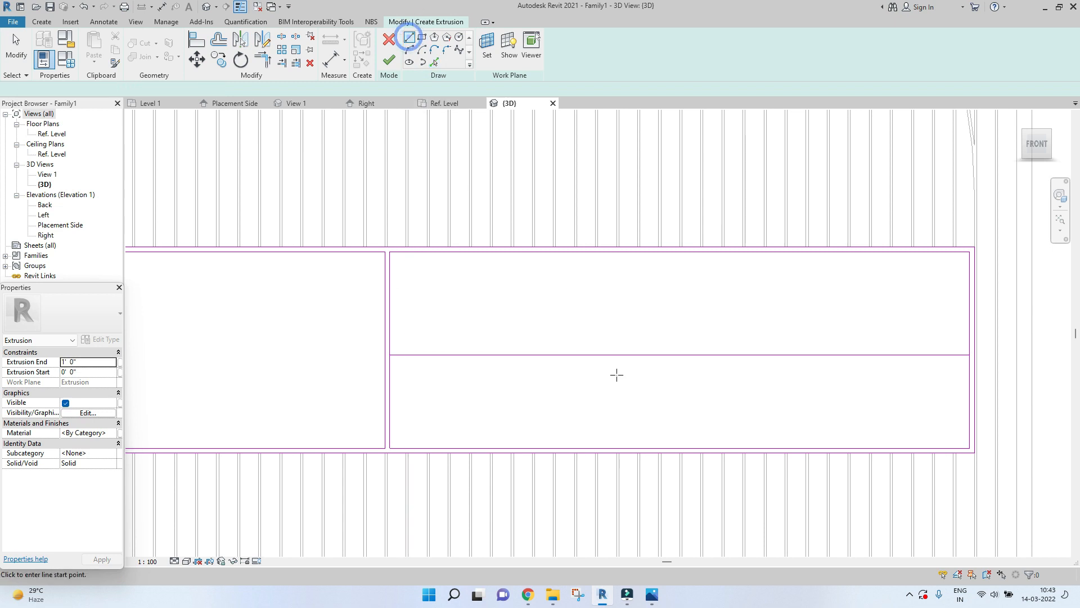
pyautogui.click(682, 355)
pyautogui.click(680, 289)
pyautogui.press('Escape')
pyautogui.press('Escape')
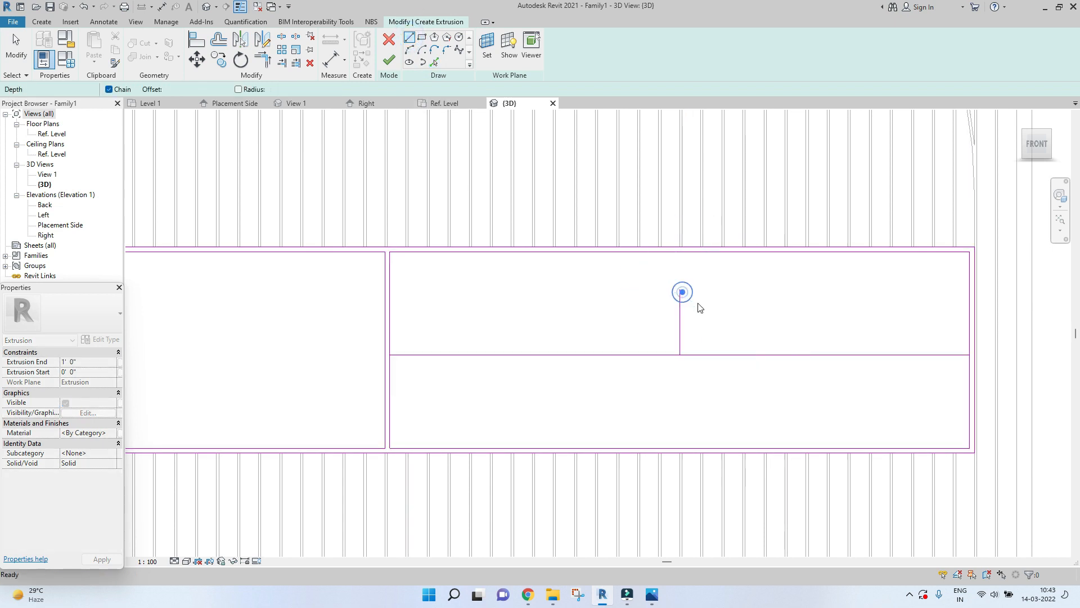
# Draw a short horizontal connecting line between the two existing divider lines, below their upper ends.
pyautogui.scroll(3, 386, 276)
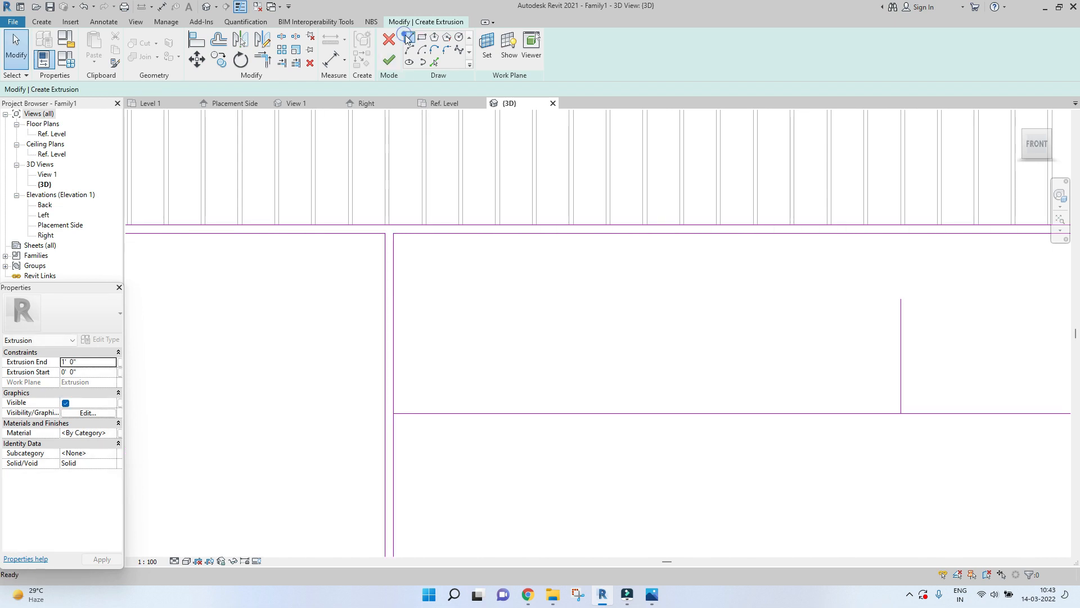
pyautogui.click(408, 37)
pyautogui.scroll(2, 386, 291)
pyautogui.click(384, 298)
pyautogui.press('Escape')
pyautogui.press('Escape')
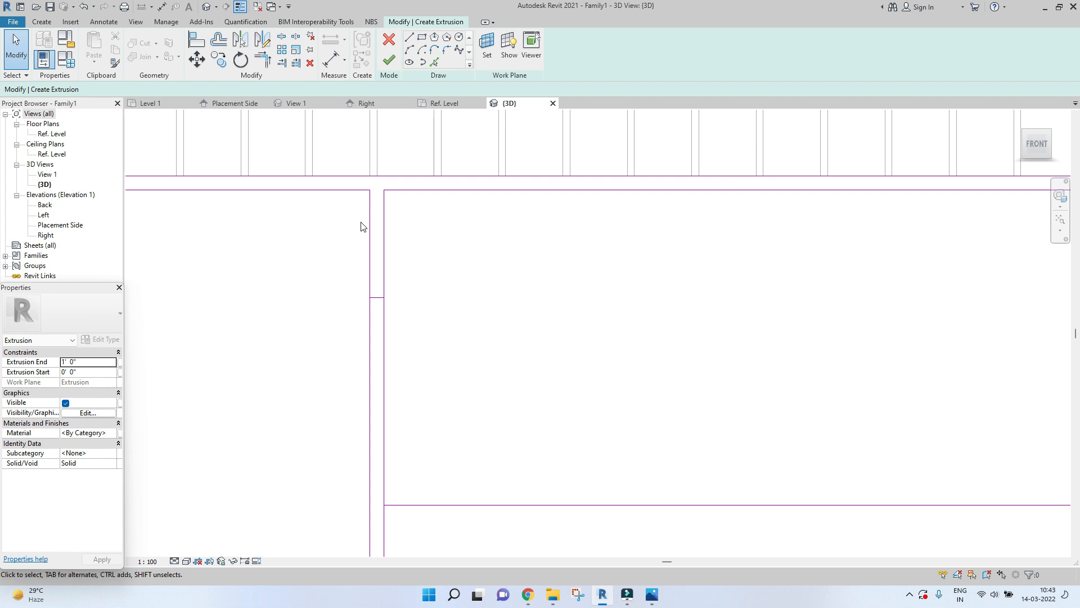
# Copy the two divider lines and their short connector from the connector's midpoint to the vertical guide line in the right compartment.
pyautogui.click(369, 222)
pyautogui.keyDown('ctrl'); pyautogui.click(385, 251); pyautogui.keyUp('ctrl')
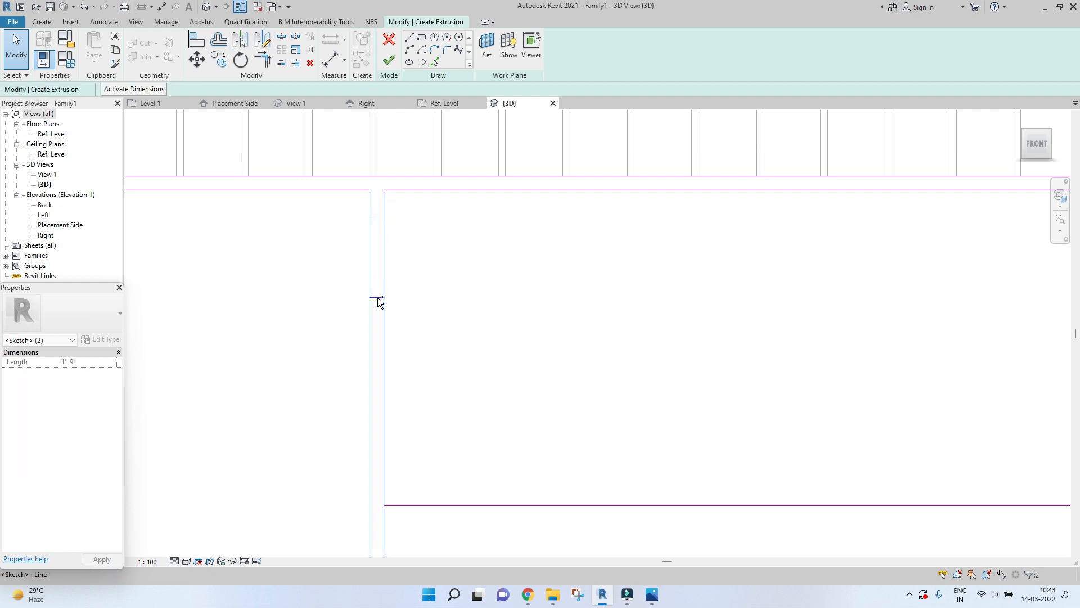
pyautogui.keyDown('ctrl'); pyautogui.click(385, 297); pyautogui.keyUp('ctrl')
pyautogui.scroll(2, 385, 297)
pyautogui.scroll(2, 368, 299)
pyautogui.scroll(-1, 367, 297)
pyautogui.scroll(5, 504, 277)
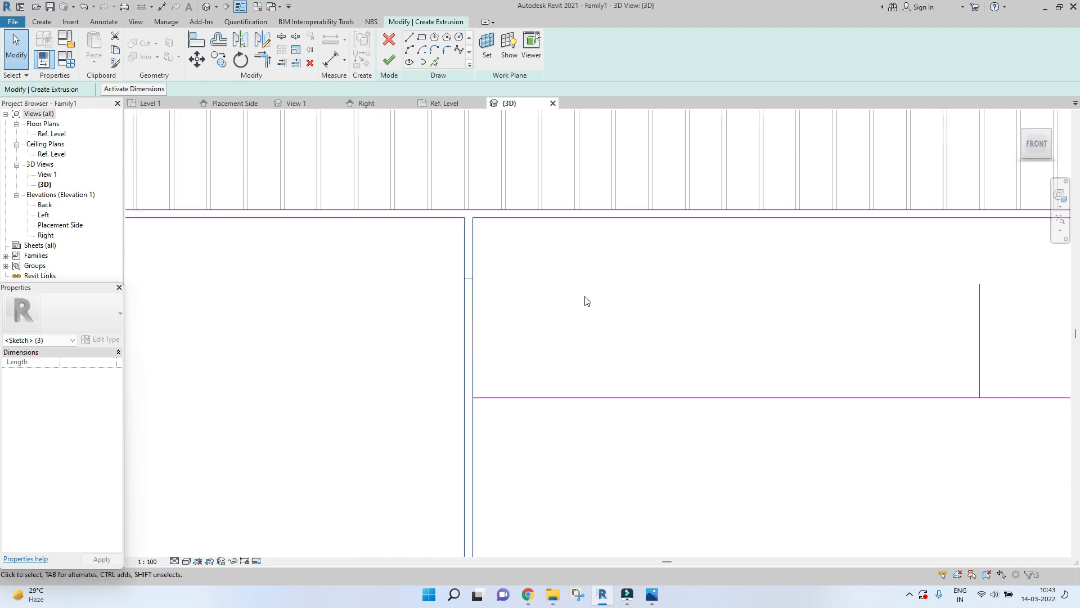
pyautogui.scroll(1, 323, 206)
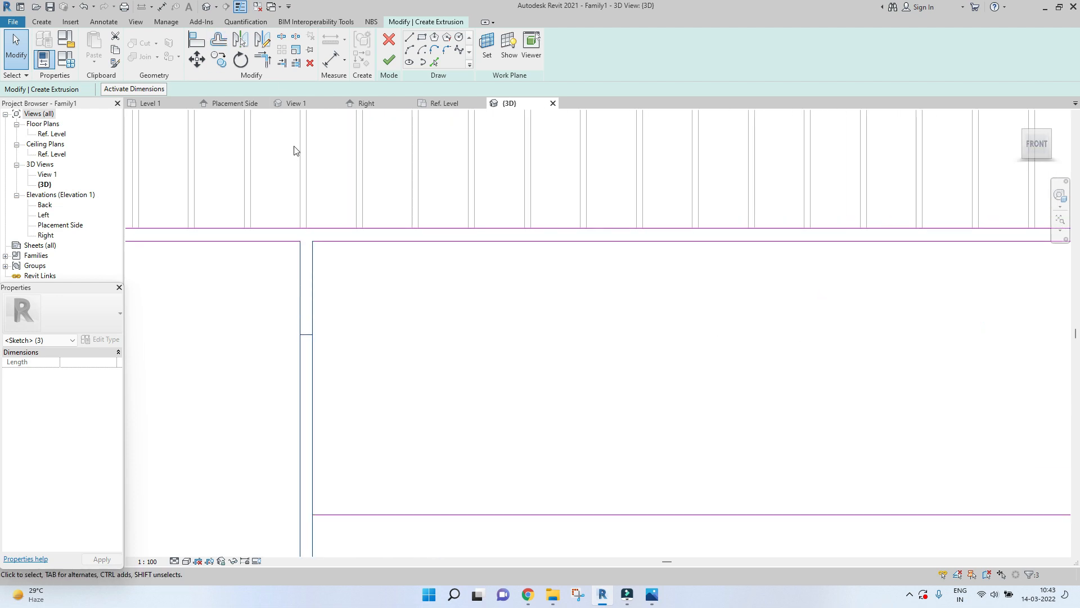
pyautogui.press('c')
pyautogui.press('o')
pyautogui.scroll(1, 297, 373)
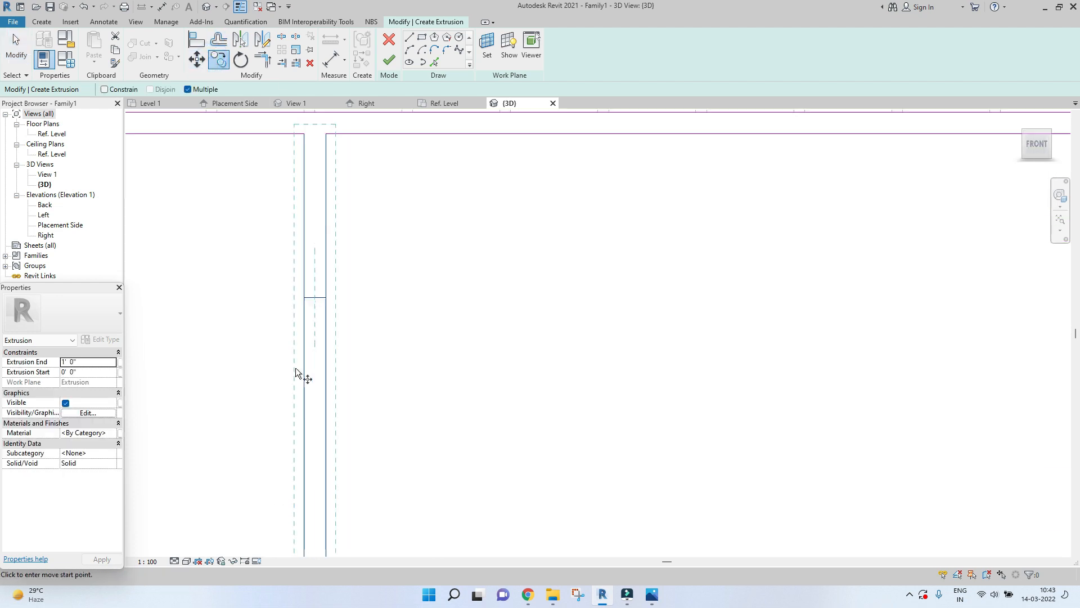
pyautogui.click(315, 298)
pyautogui.scroll(-3, 314, 299)
pyautogui.moveTo(349, 297); pyautogui.dragTo(406, 345, button='middle')
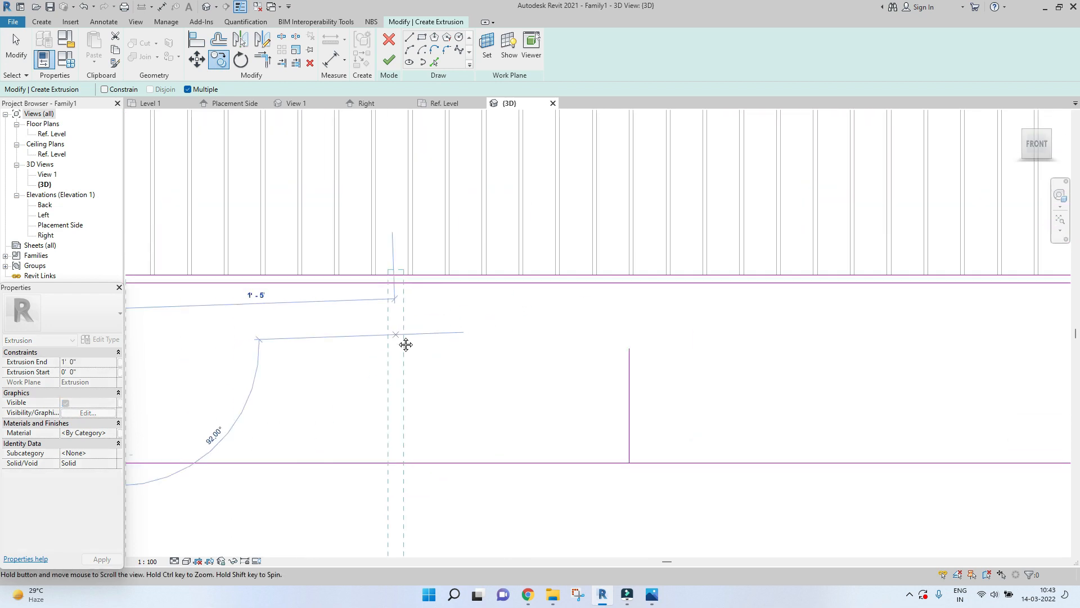
pyautogui.scroll(2, 629, 352)
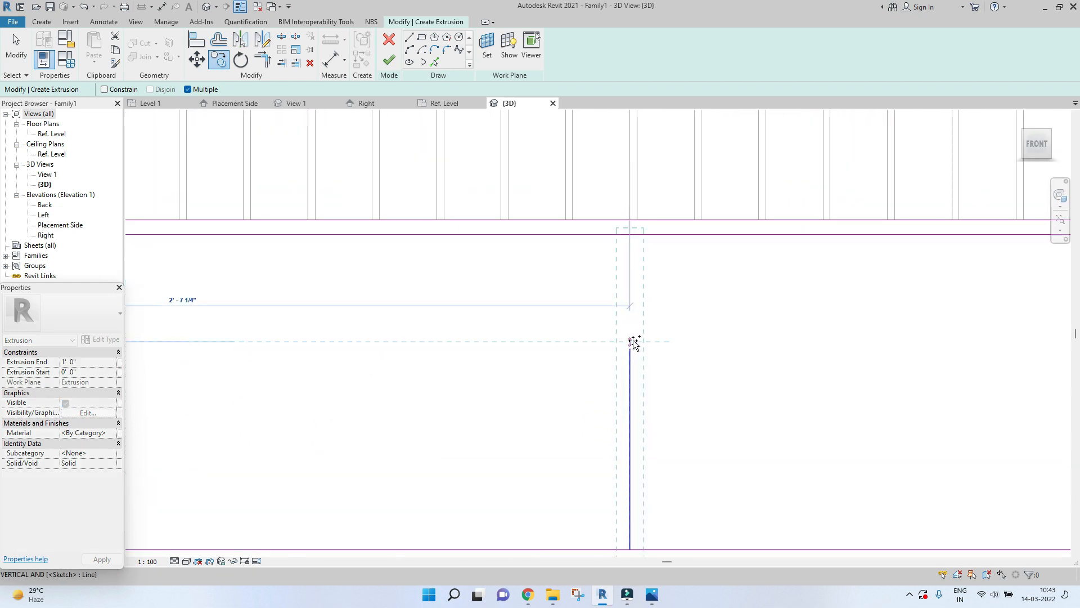
pyautogui.press('Escape')
pyautogui.scroll(-1, 633, 388)
pyautogui.press('Escape')
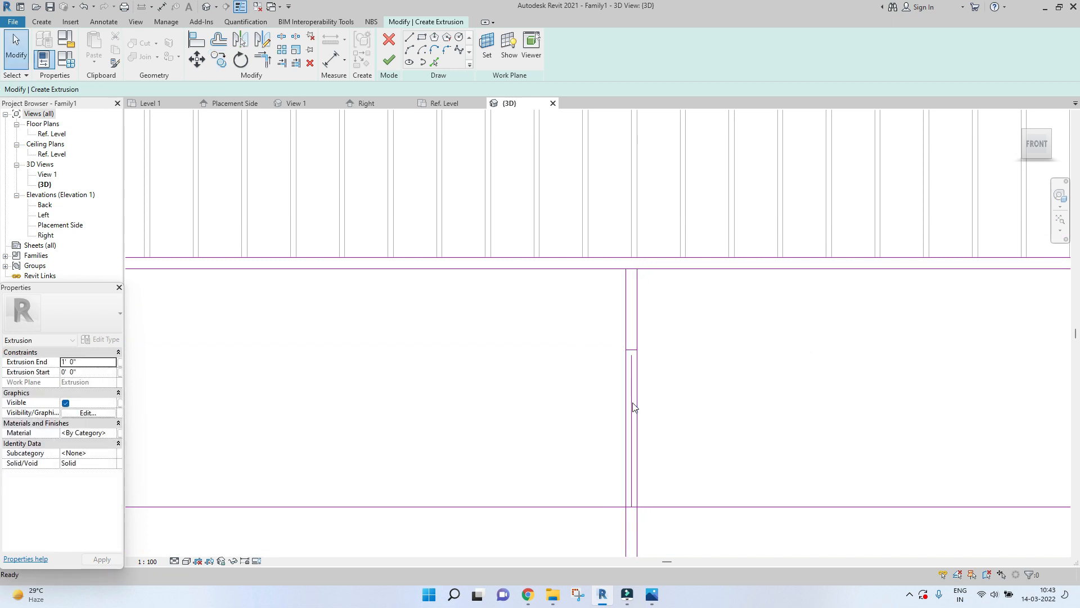
# Delete the vertical guide line, the copied short connector and the horizontal shelf line from the right compartment.
pyautogui.scroll(2, 632, 392)
pyautogui.click(630, 400)
pyautogui.press('Delete')
pyautogui.scroll(-2, 628, 312)
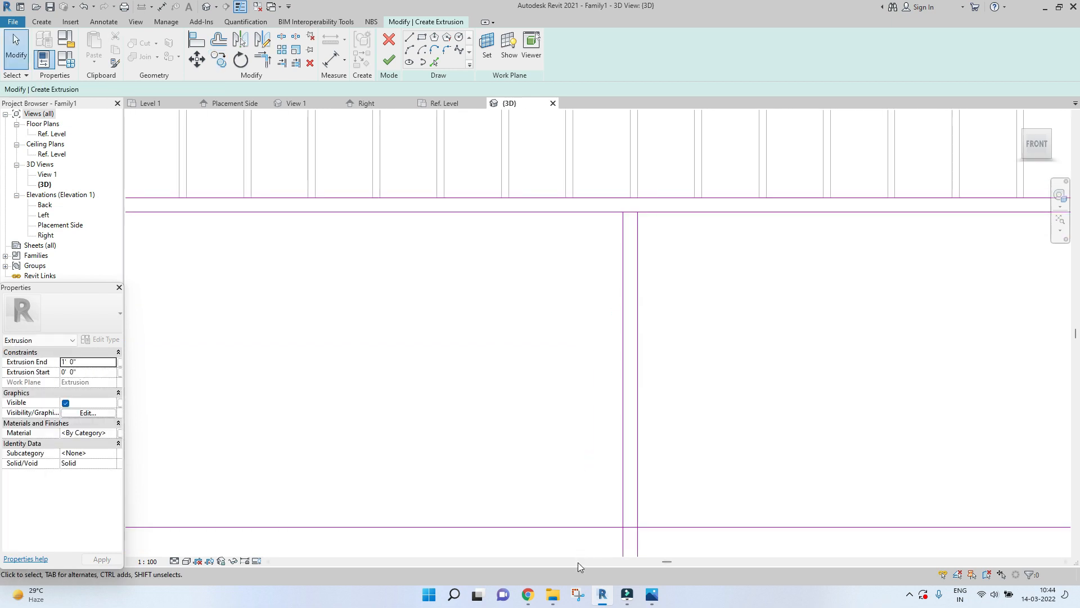
pyautogui.scroll(-3, 632, 459)
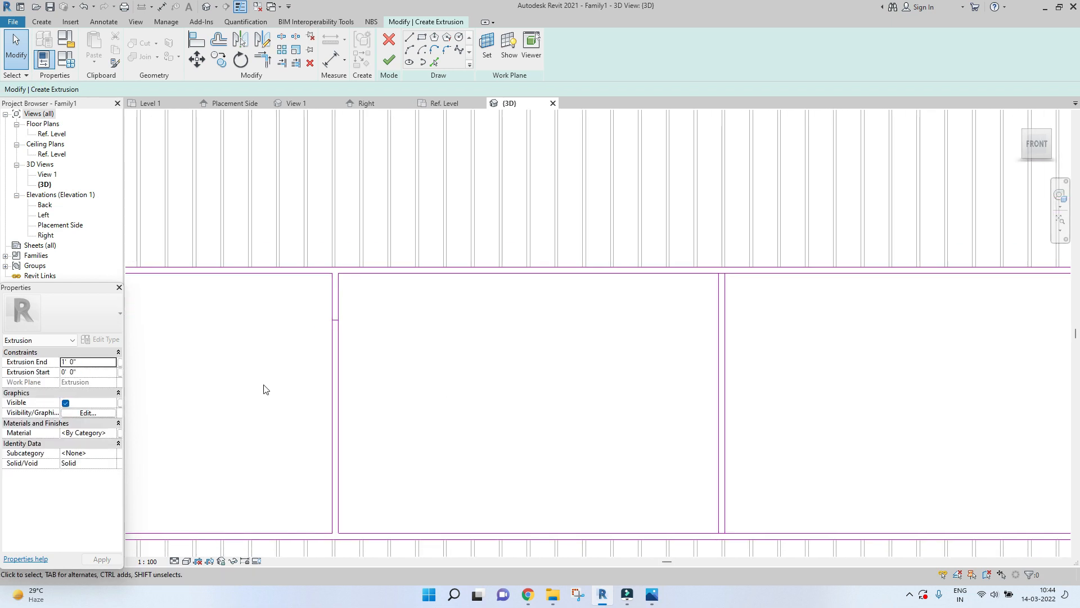
# Delete the stray short line in the left divider and split the frame's inner edge lines at the right divider.
pyautogui.scroll(2, 354, 342)
pyautogui.press('Delete')
pyautogui.moveTo(494, 332); pyautogui.dragTo(118, 413, button='middle')
pyautogui.scroll(1, 711, 284)
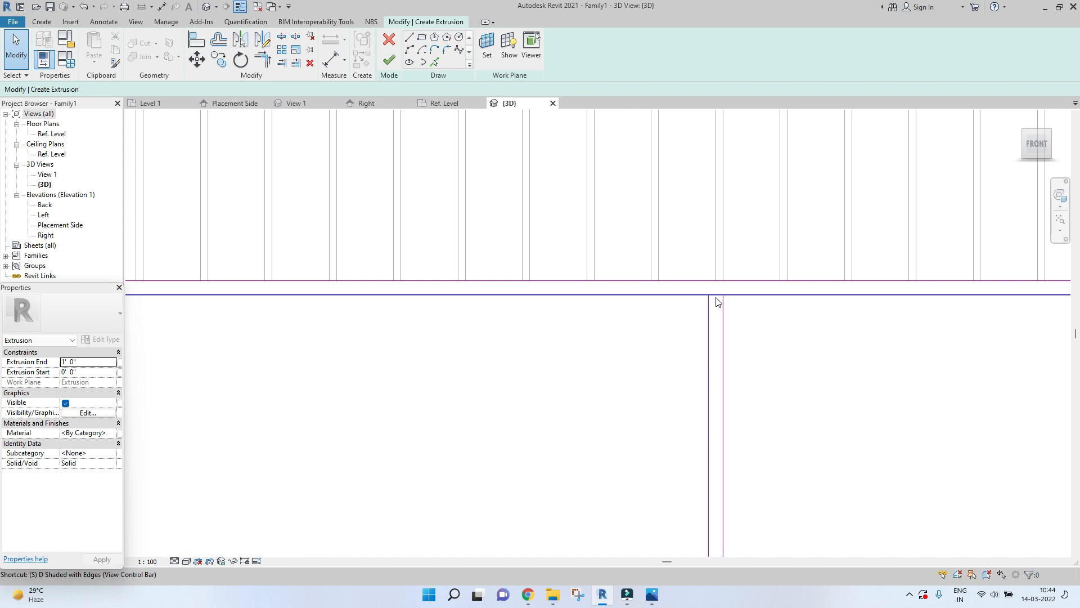
pyautogui.press('s')
pyautogui.press('l')
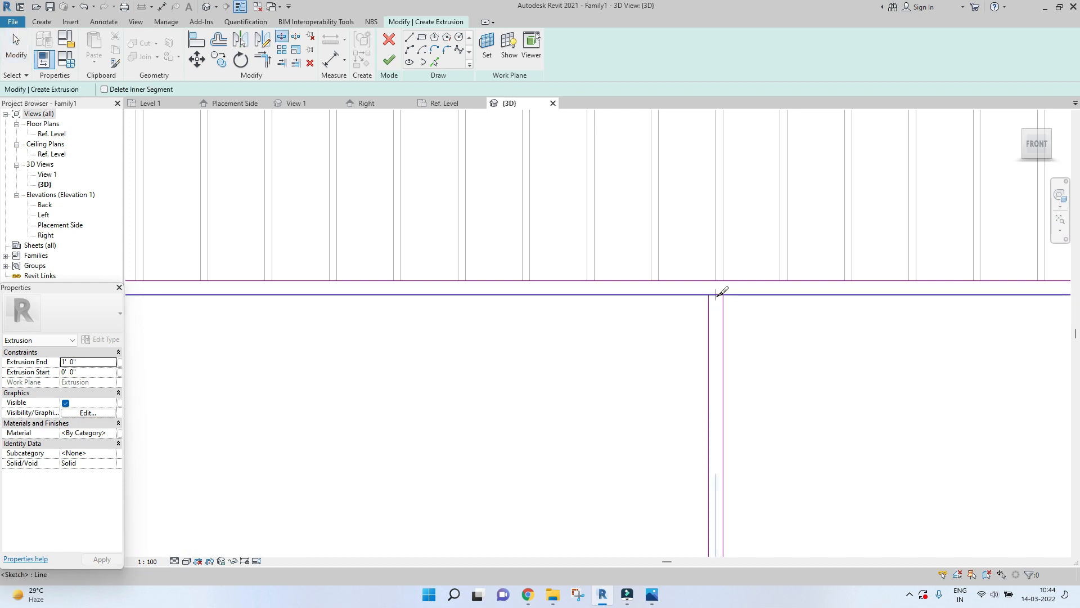
pyautogui.moveTo(714, 426); pyautogui.dragTo(692, 311, button='middle')
pyautogui.scroll(-4, 692, 311)
pyautogui.scroll(5, 690, 469)
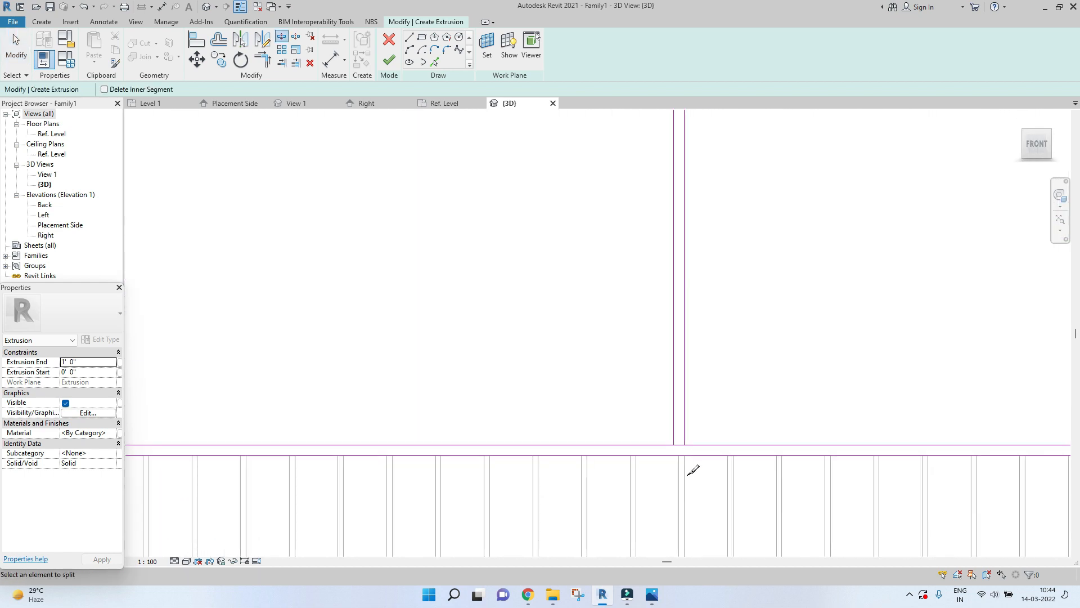
pyautogui.click(672, 422)
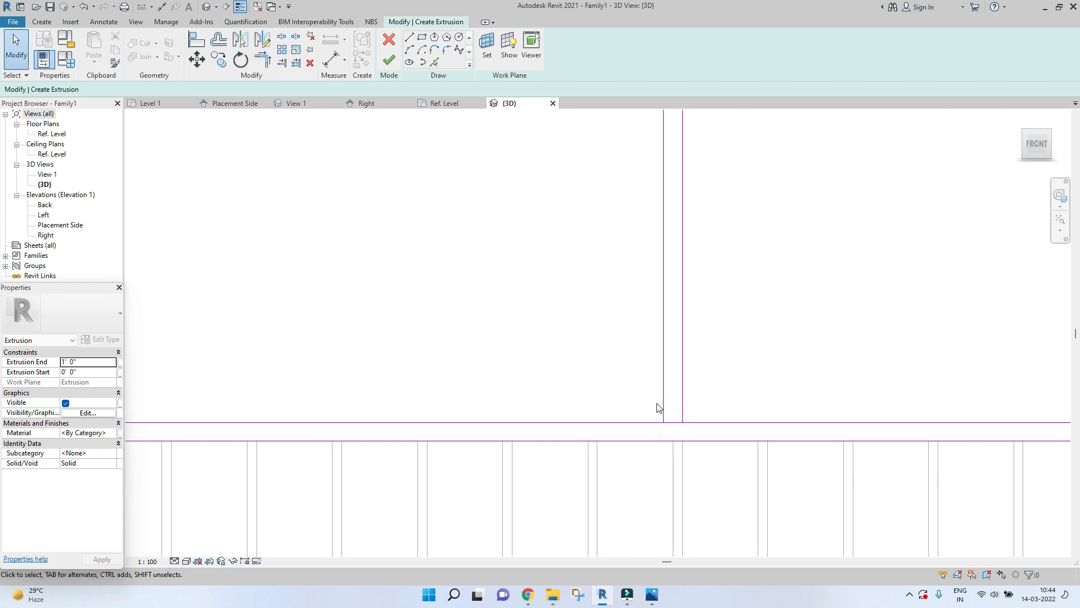
# Trim the right divider's lines to the frame's inner edges to form closed openings, and finish the extrusion sketch.
pyautogui.press('t')
pyautogui.press('r')
pyautogui.click(670, 398)
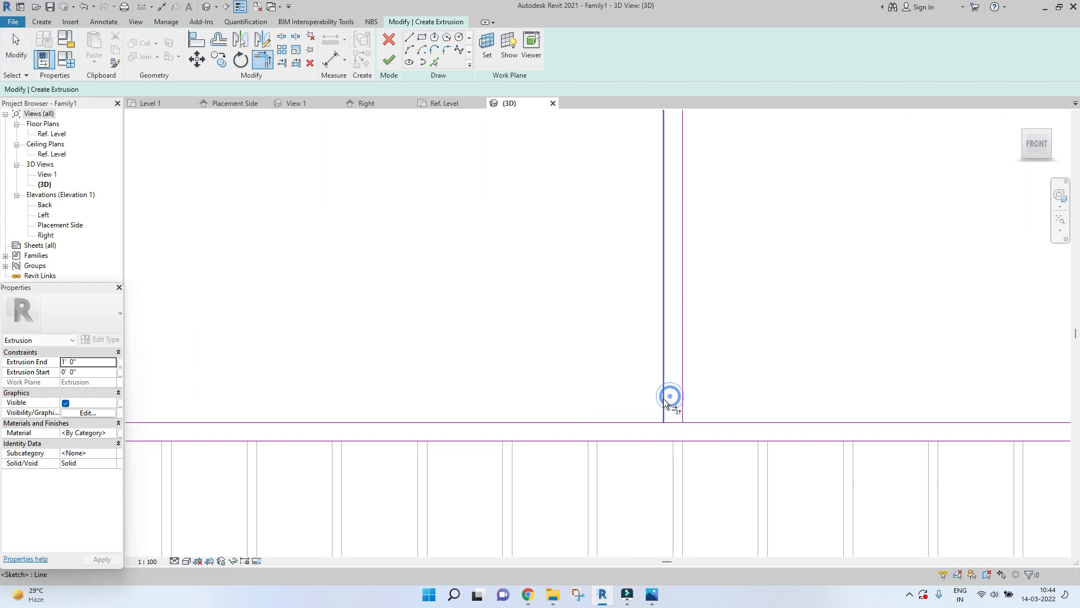
pyautogui.click(638, 417)
pyautogui.moveTo(707, 422); pyautogui.dragTo(687, 284, button='middle')
pyautogui.scroll(-2, 660, 397)
pyautogui.scroll(2, 688, 285)
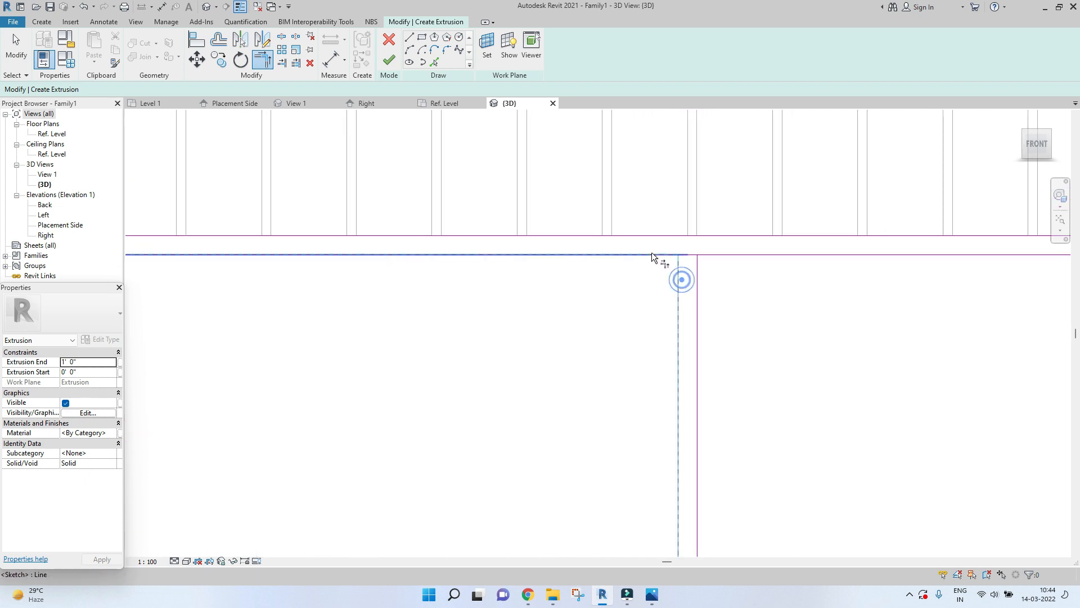
pyautogui.click(718, 252)
pyautogui.scroll(-3, 718, 251)
pyautogui.scroll(-2, 675, 374)
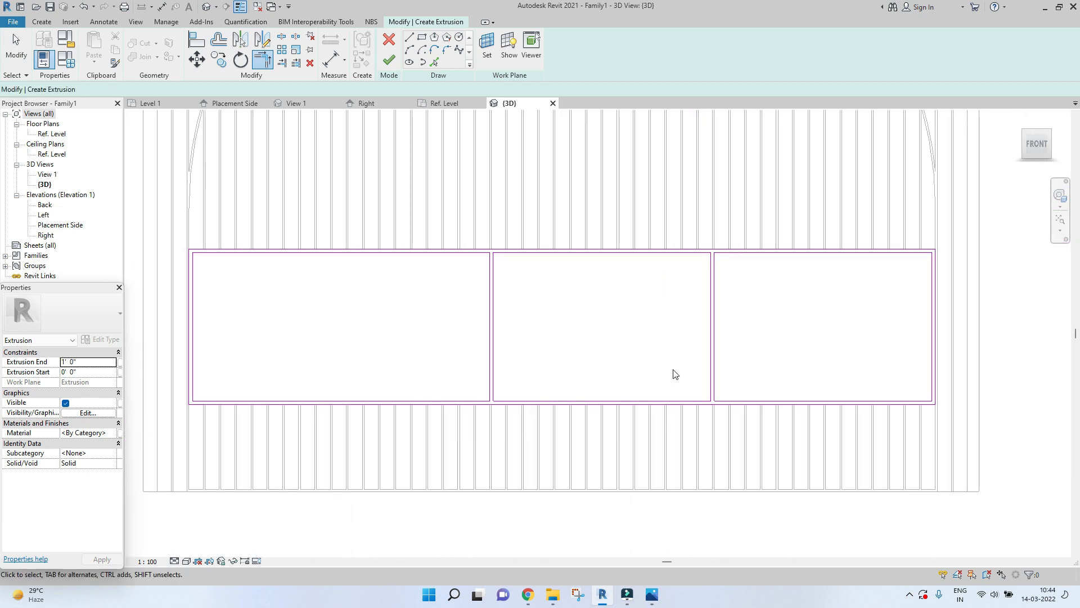
pyautogui.press('Escape')
pyautogui.scroll(-3, 657, 372)
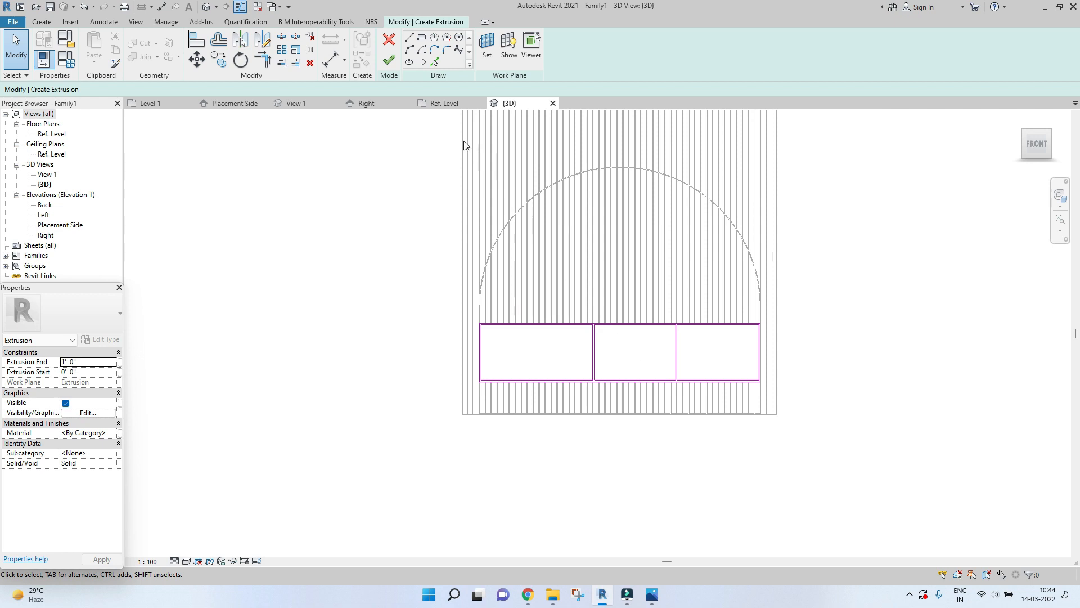
pyautogui.click(388, 60)
# Set the cabinet frame's extrusion end to 0' 0 1/2".
pyautogui.keyDown('shift'); pyautogui.moveTo(311, 282); pyautogui.dragTo(421, 359, button='middle'); pyautogui.keyUp('shift')
pyautogui.scroll(3, 537, 381)
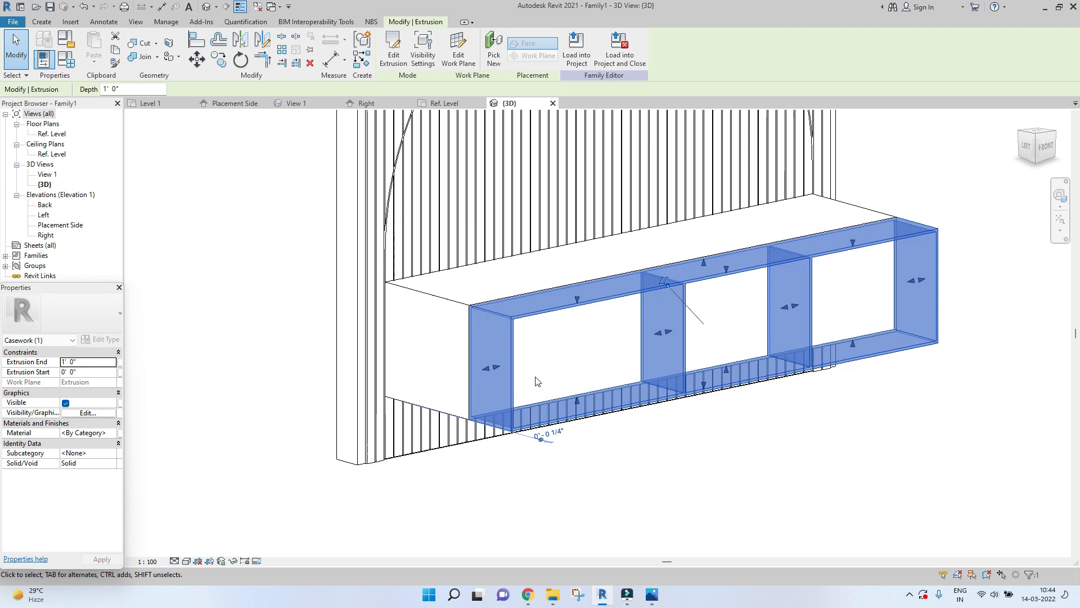
pyautogui.click(544, 376)
pyautogui.click(506, 356)
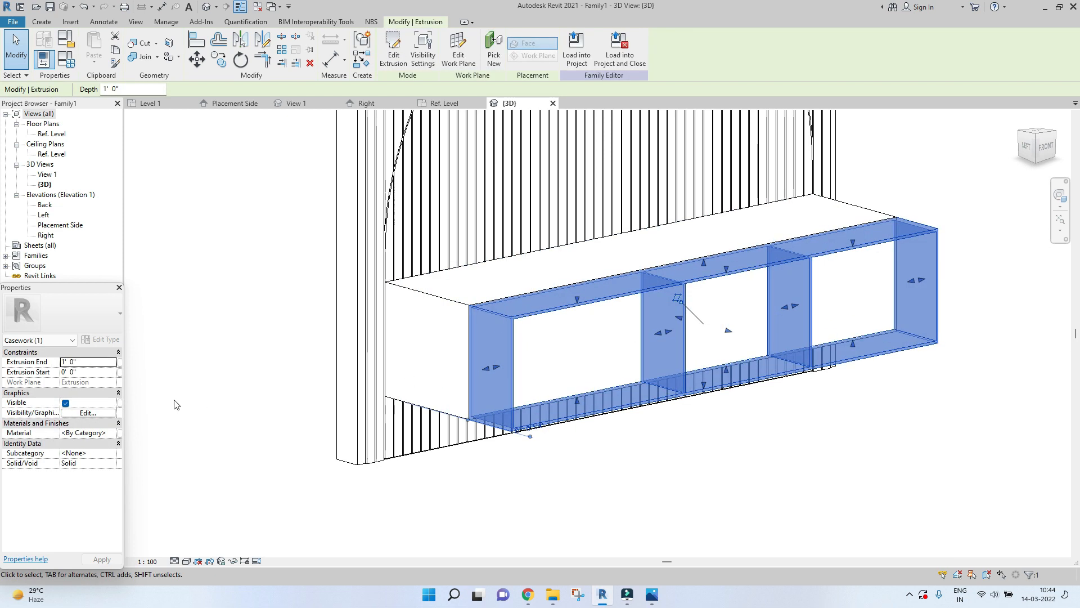
pyautogui.click(90, 362)
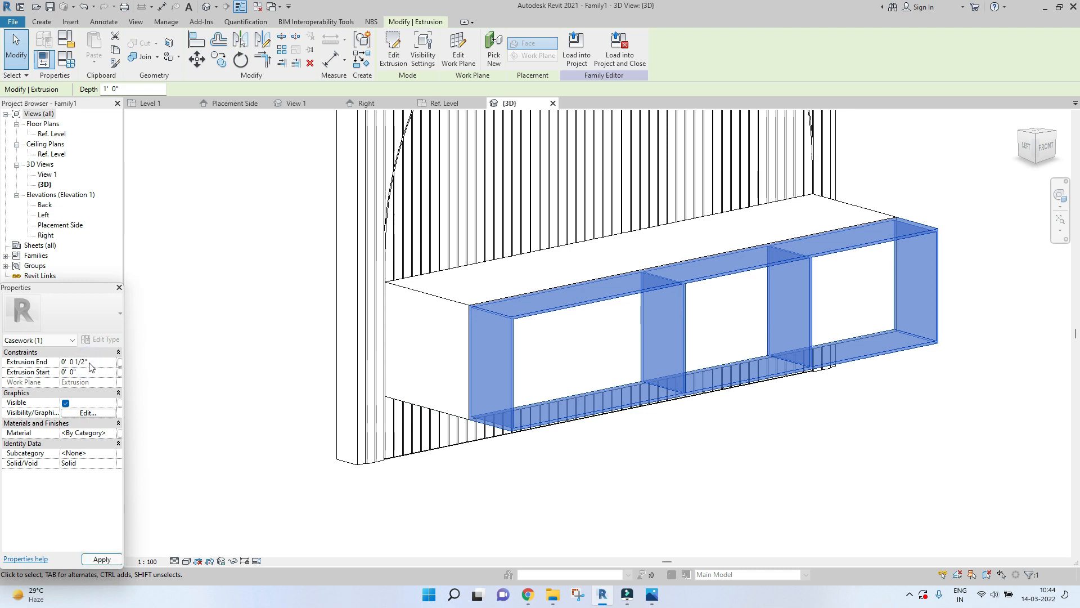
pyautogui.click(102, 559)
# Set the cabinet frame's extrusion end to 0' 0 1/4" and check the frame from an angled 3D view.
pyautogui.scroll(5, 725, 315)
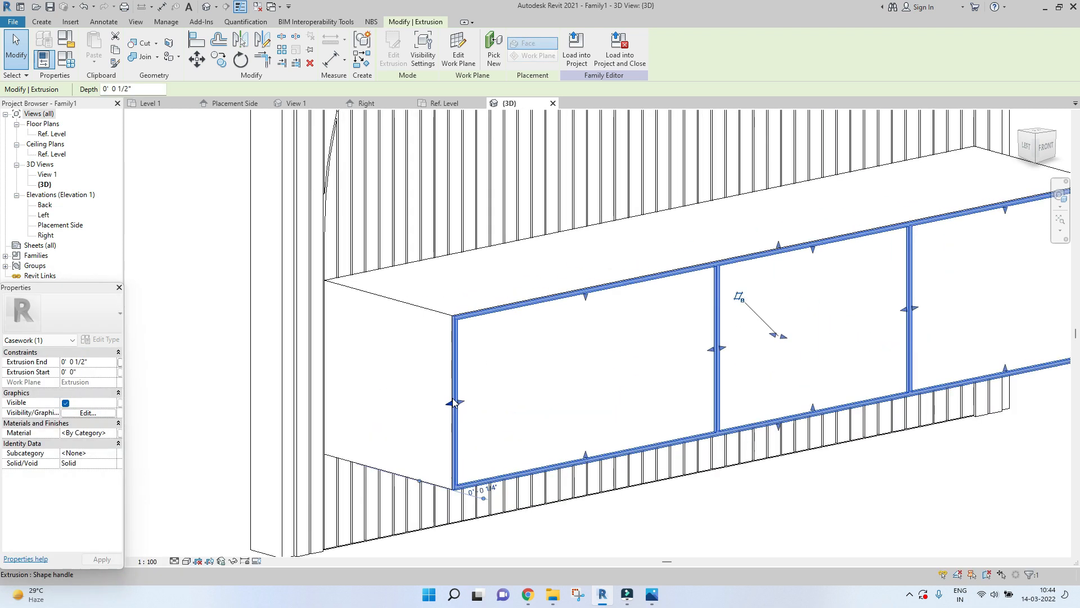
pyautogui.click(100, 365)
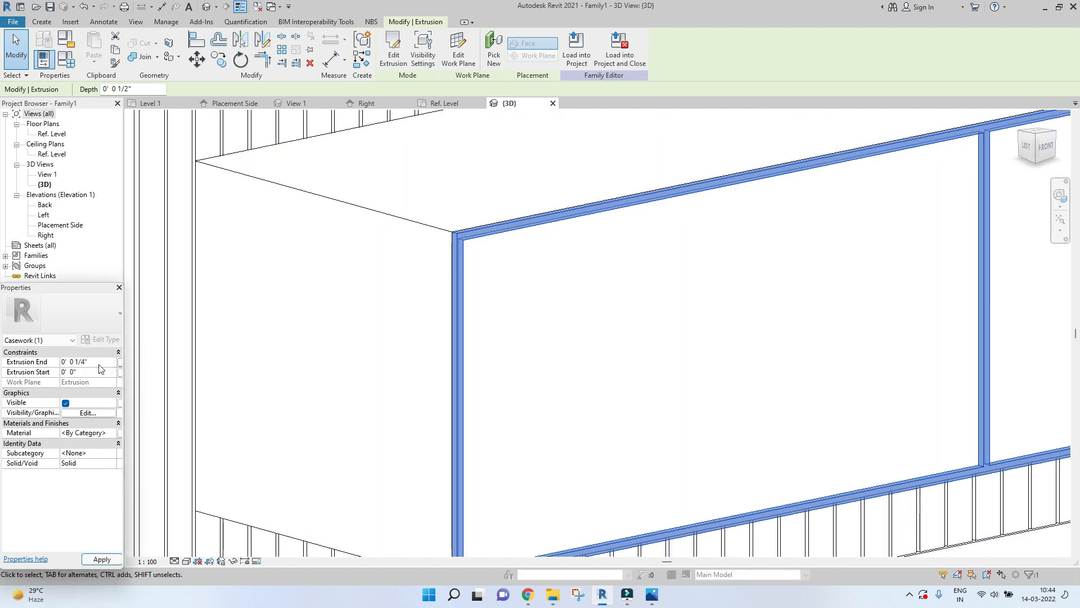
pyautogui.click(103, 521)
pyautogui.press('Escape')
pyautogui.scroll(-3, 379, 311)
pyautogui.keyDown('shift'); pyautogui.moveTo(371, 301); pyautogui.dragTo(620, 308, button='middle'); pyautogui.keyUp('shift')
pyautogui.scroll(-5, 619, 308)
pyautogui.keyDown('shift'); pyautogui.moveTo(590, 346); pyautogui.dragTo(716, 356, button='middle'); pyautogui.keyUp('shift')
pyautogui.scroll(5, 647, 326)
pyautogui.scroll(2, 538, 379)
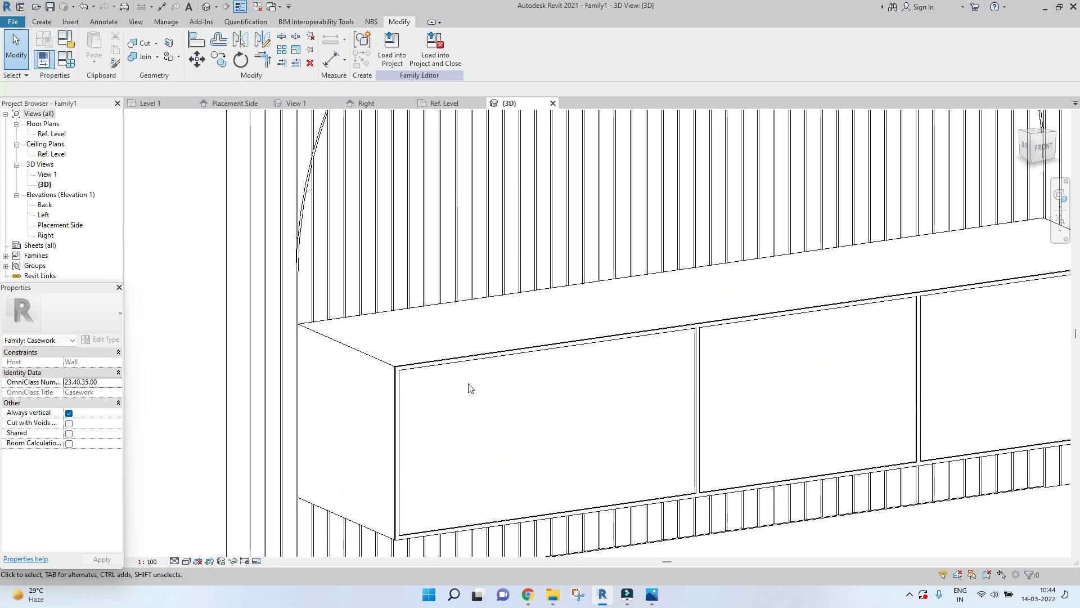
# Start a new extrusion for the left compartment in the front view.
pyautogui.click(1045, 147)
pyautogui.scroll(4, 490, 471)
pyautogui.moveTo(640, 473); pyautogui.dragTo(444, 401, button='middle')
pyautogui.scroll(2, 530, 386)
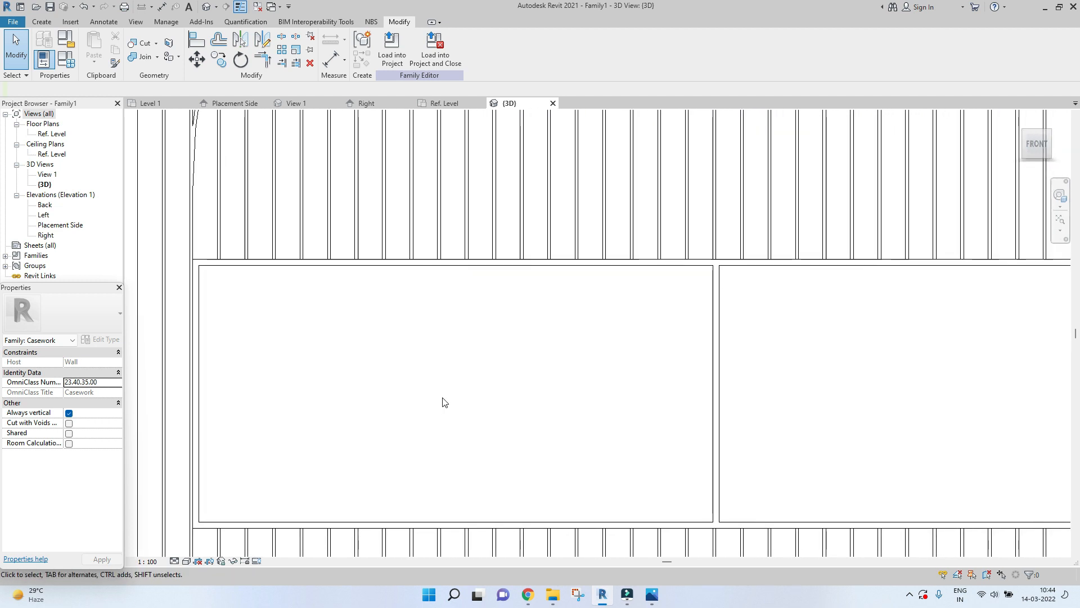
pyautogui.click(42, 23)
pyautogui.click(95, 46)
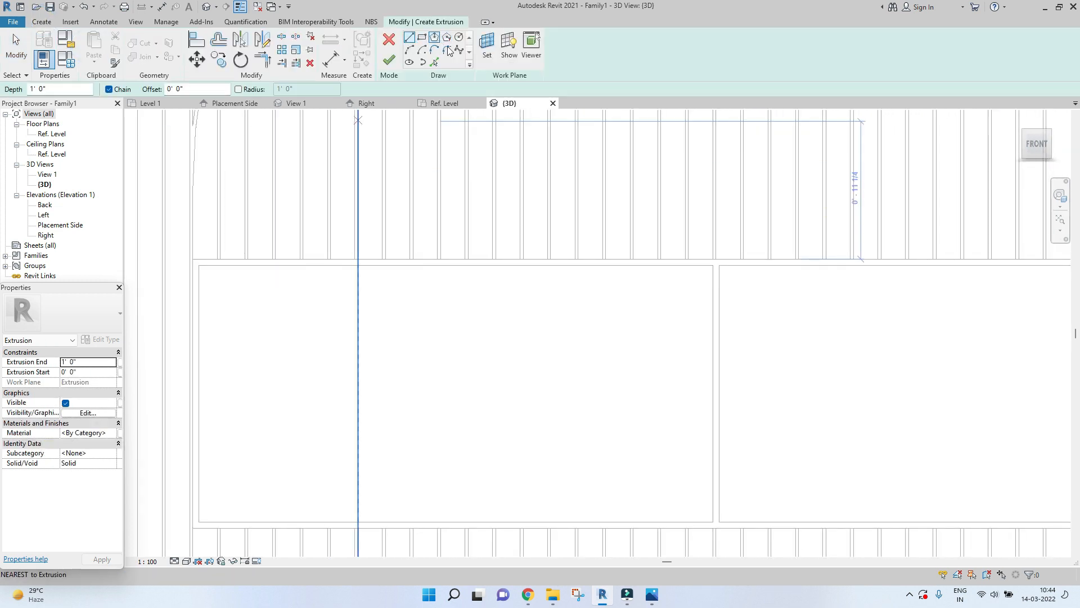
pyautogui.click(487, 50)
pyautogui.click(481, 309)
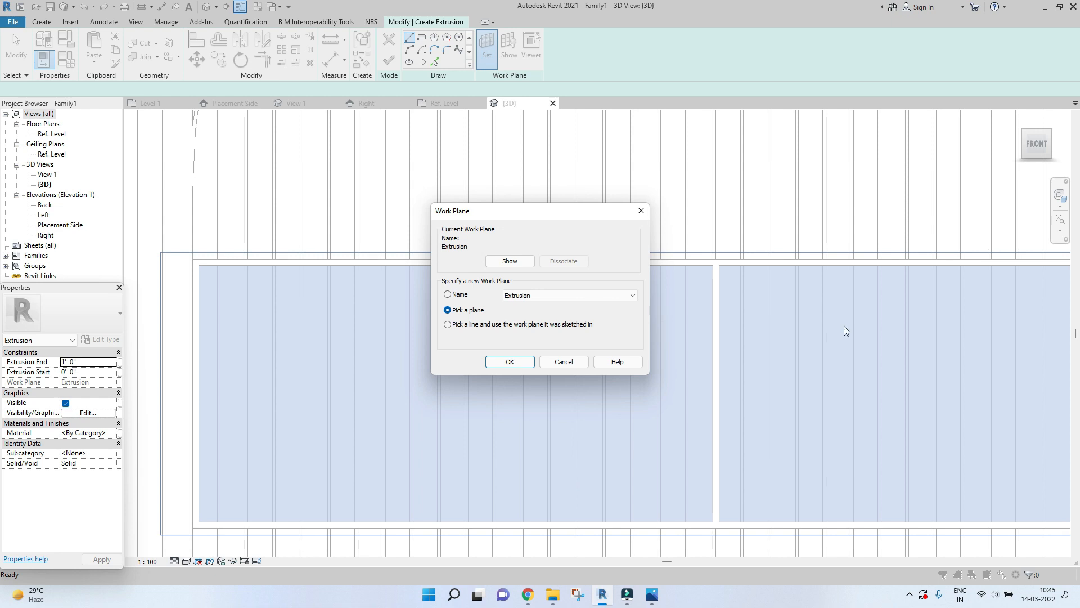
pyautogui.click(642, 211)
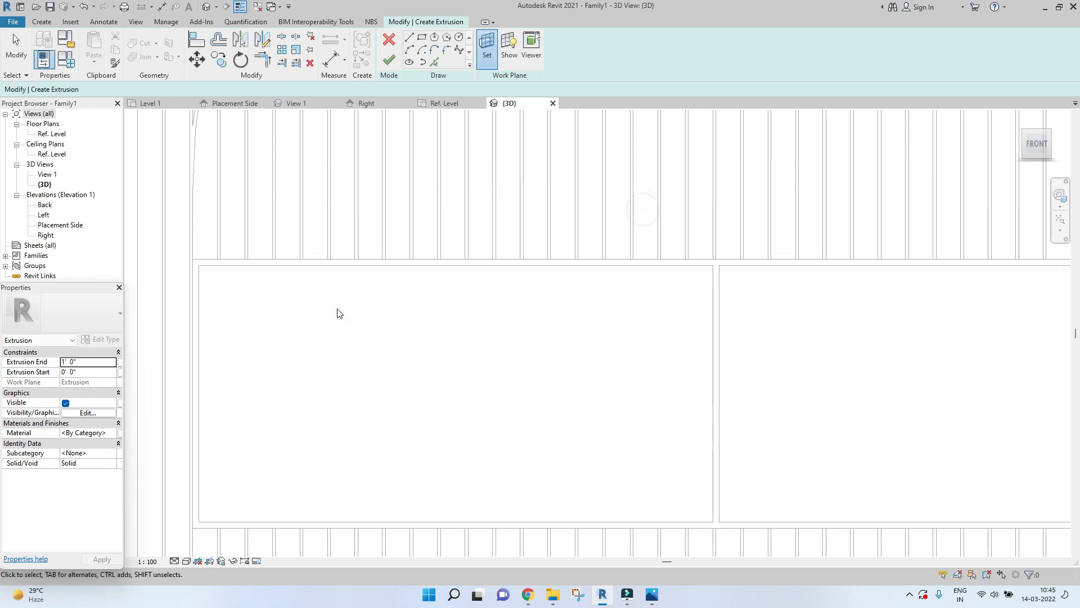
# Sketch a rectangle 3' 6" wide across the upper part of the left compartment, starting from its upper-left inner corner.
pyautogui.click(420, 38)
pyautogui.click(199, 265)
pyautogui.click(713, 329)
pyautogui.press('Escape')
pyautogui.press('Escape')
# Set the rectangle's height to 6" by repositioning its lower edge, and finish the extrusion sketch.
pyautogui.click(649, 329)
pyautogui.click(742, 301)
pyautogui.write('6"')
pyautogui.press('Return')
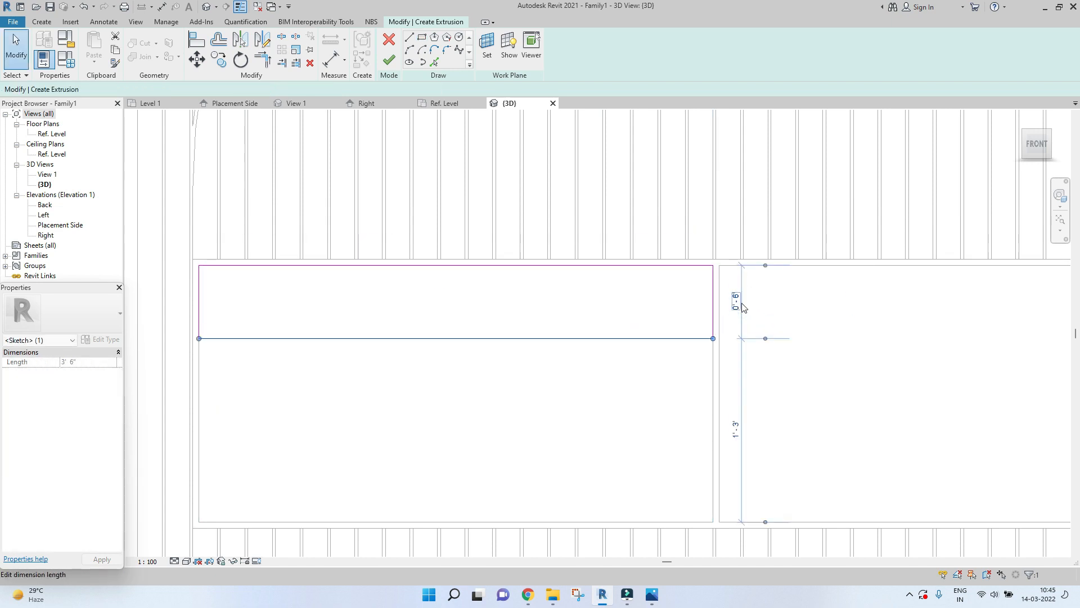
pyautogui.click(599, 309)
pyautogui.scroll(-3, 598, 309)
pyautogui.click(389, 61)
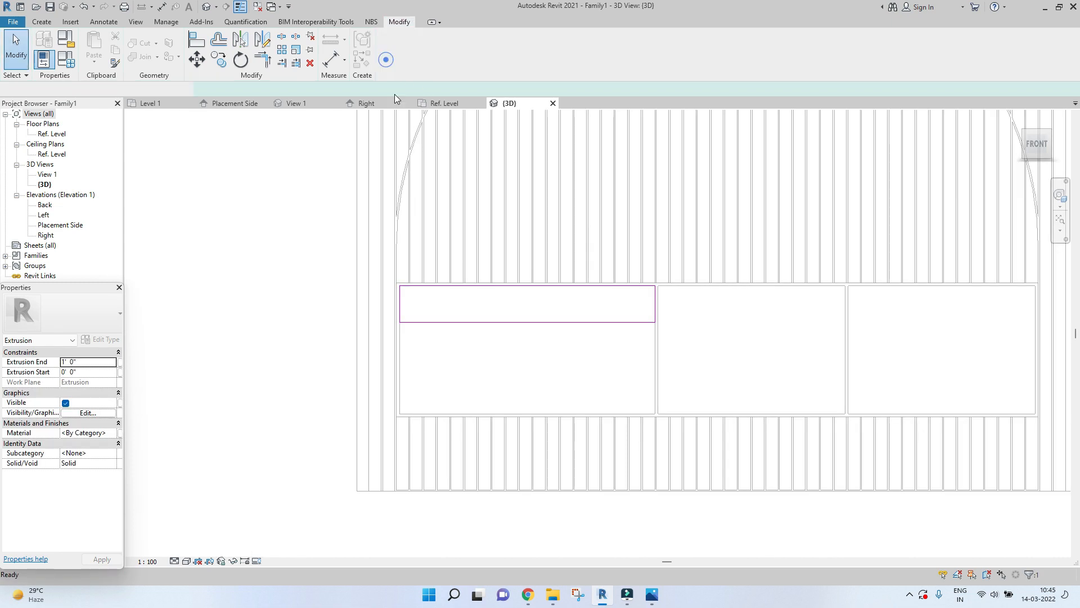
# Set the new front panel's extrusion end to 0.1".
pyautogui.keyDown('shift'); pyautogui.moveTo(302, 335); pyautogui.dragTo(708, 431, button='middle'); pyautogui.keyUp('shift')
pyautogui.click(708, 432)
pyautogui.click(576, 326)
pyautogui.click(1039, 148)
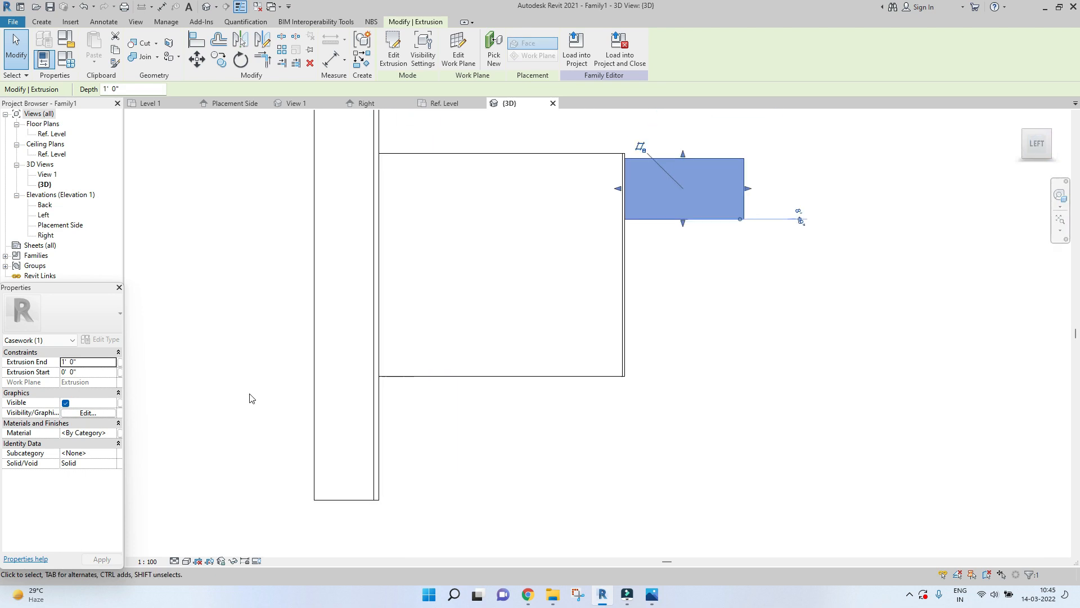
pyautogui.scroll(3, 619, 344)
pyautogui.scroll(3, 457, 346)
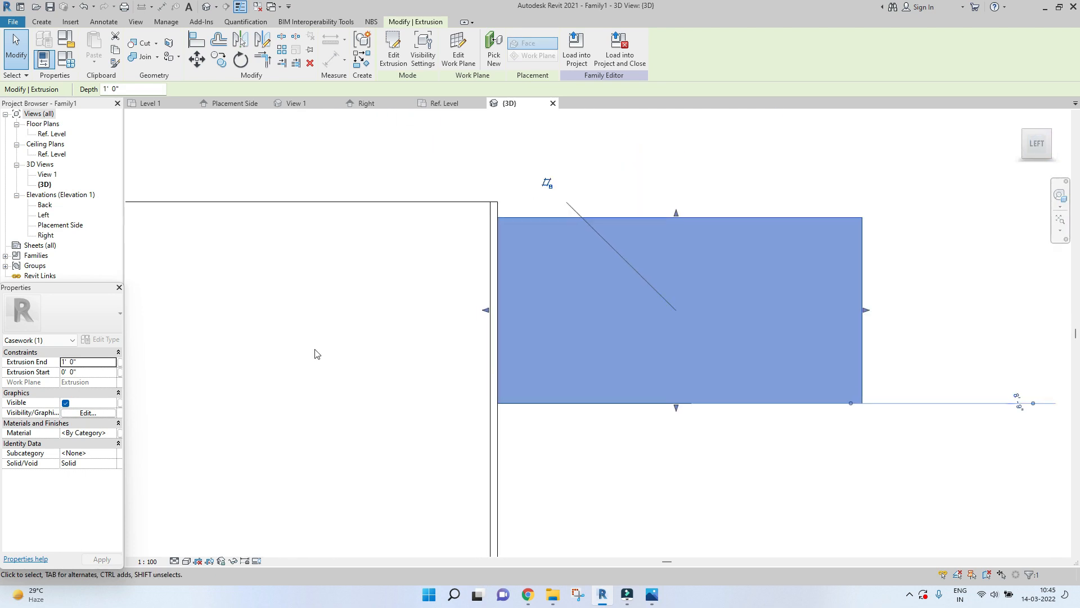
pyautogui.click(89, 360)
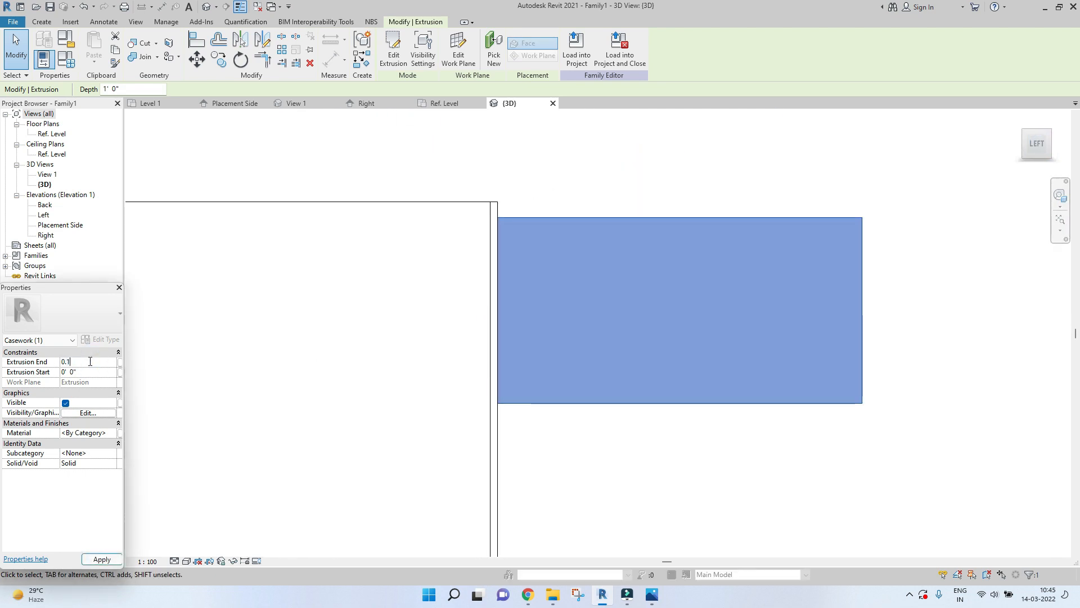
pyautogui.click(94, 560)
pyautogui.keyDown('shift'); pyautogui.moveTo(636, 453); pyautogui.dragTo(434, 437, button='middle'); pyautogui.keyUp('shift')
pyautogui.click(634, 482)
# Copy the 6" front panel straight down in the front view, leaving a gap of about 1/4" below the original.
pyautogui.scroll(5, 782, 476)
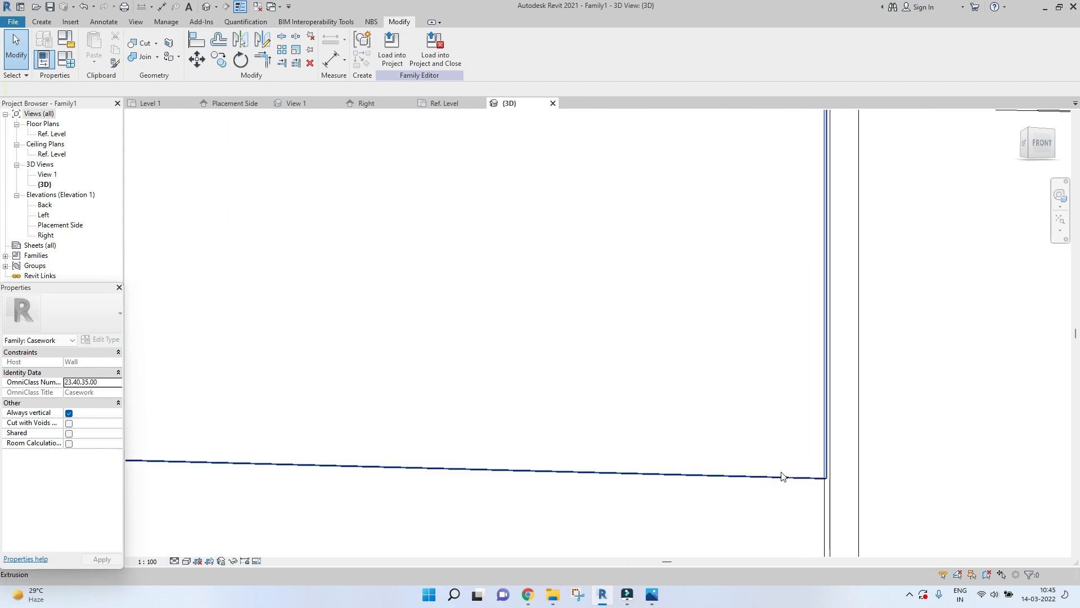
pyautogui.click(781, 476)
pyautogui.scroll(-4, 781, 471)
pyautogui.keyDown('shift'); pyautogui.moveTo(506, 453); pyautogui.dragTo(586, 473, button='middle'); pyautogui.keyUp('shift')
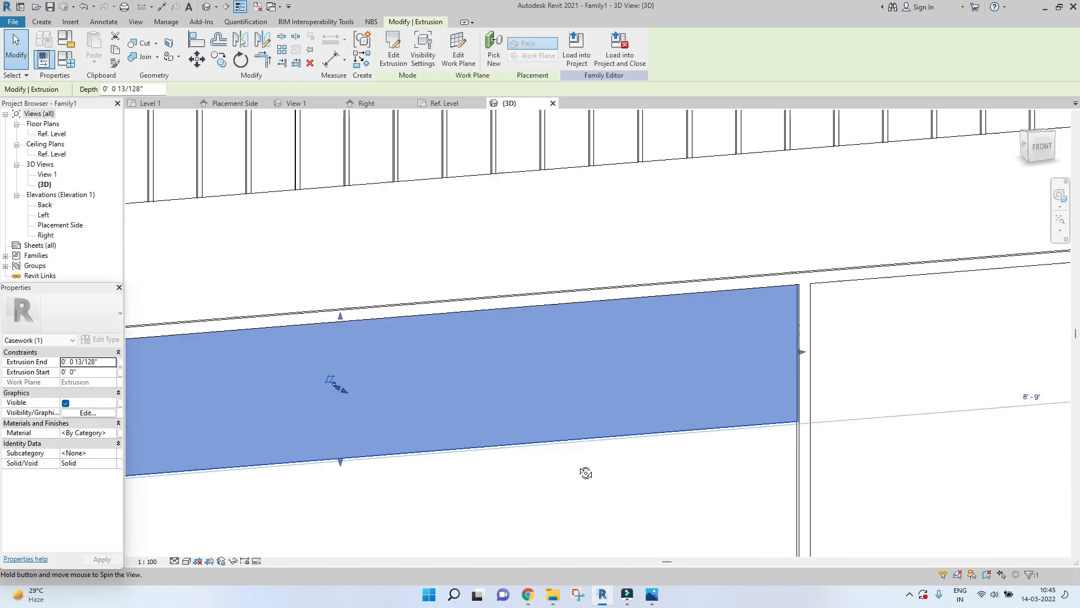
pyautogui.scroll(-4, 576, 466)
pyautogui.moveTo(439, 481); pyautogui.dragTo(446, 409, button='middle')
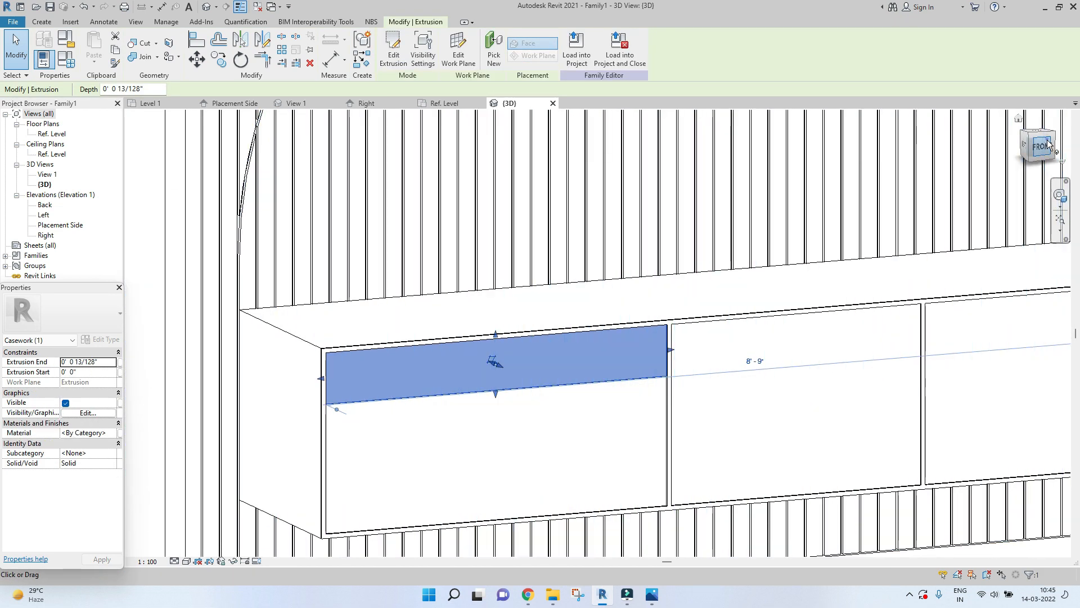
pyautogui.click(1041, 146)
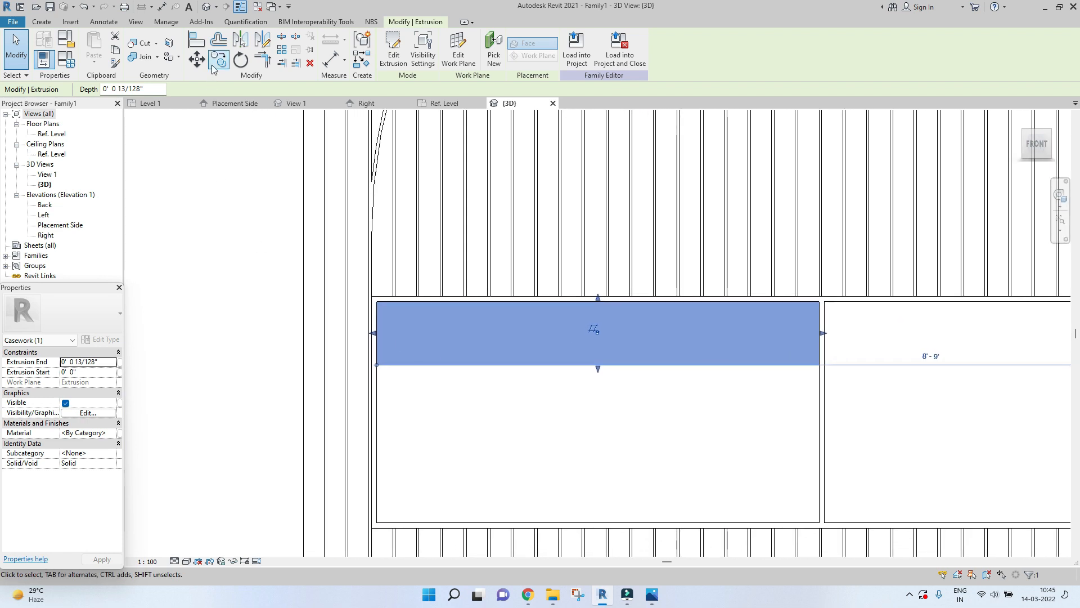
pyautogui.click(219, 59)
pyautogui.scroll(2, 380, 304)
pyautogui.click(355, 307)
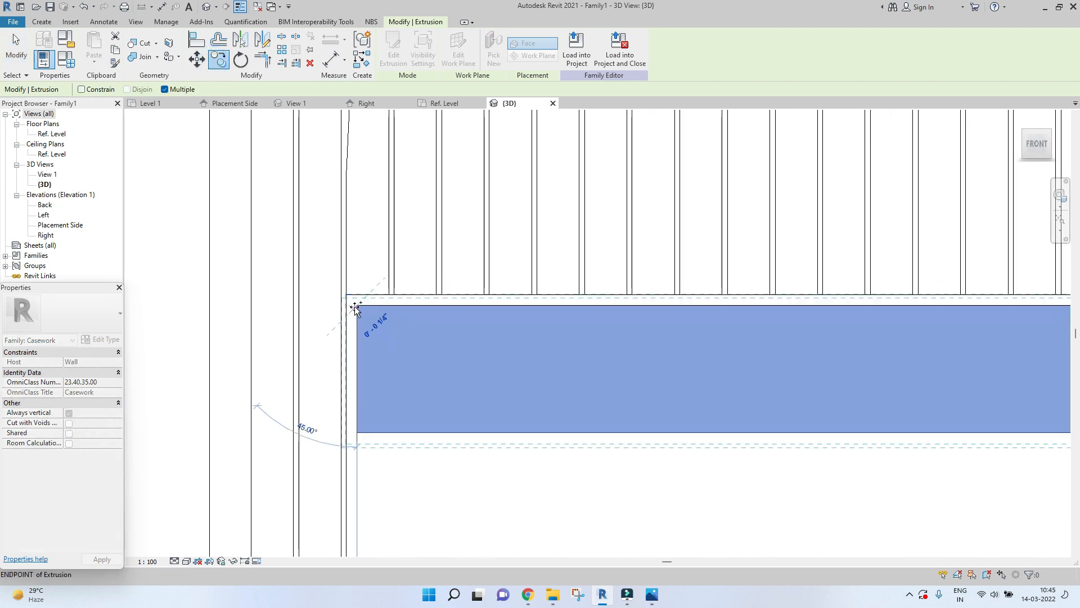
pyautogui.click(357, 433)
pyautogui.scroll(-2, 470, 315)
pyautogui.press('Escape')
# Edit the copied panel's sketch and set its height to 7" by repositioning its lower edge.
pyautogui.click(477, 378)
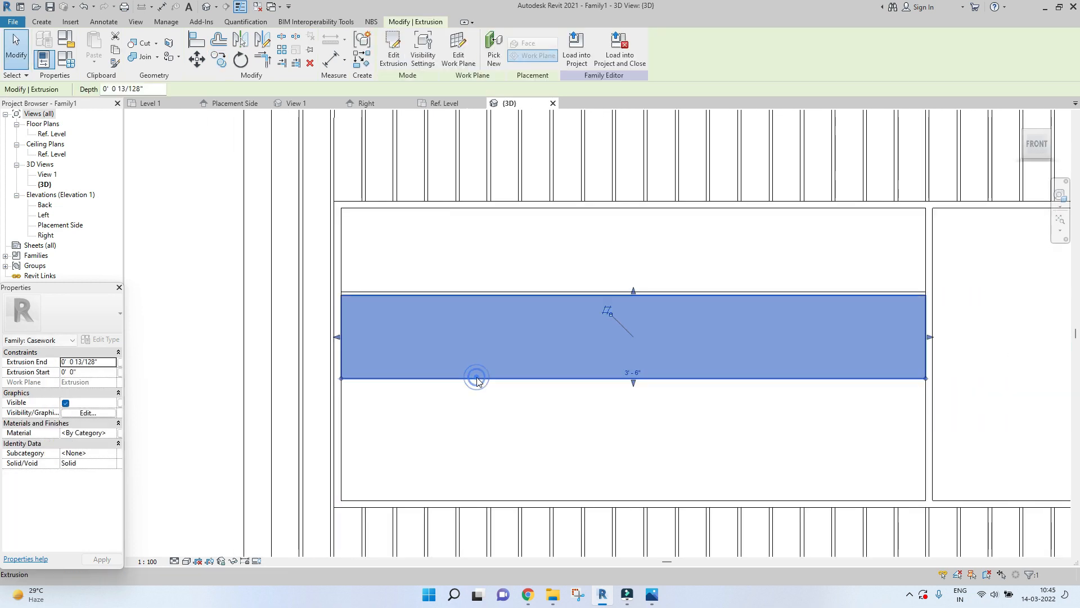
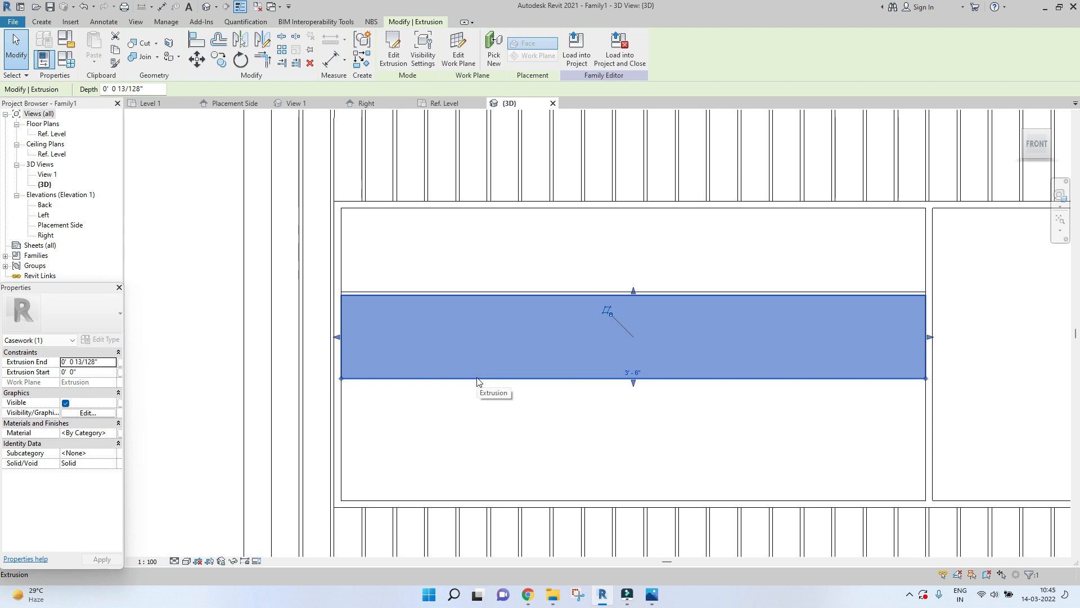
pyautogui.click(396, 51)
pyautogui.scroll(5, 366, 287)
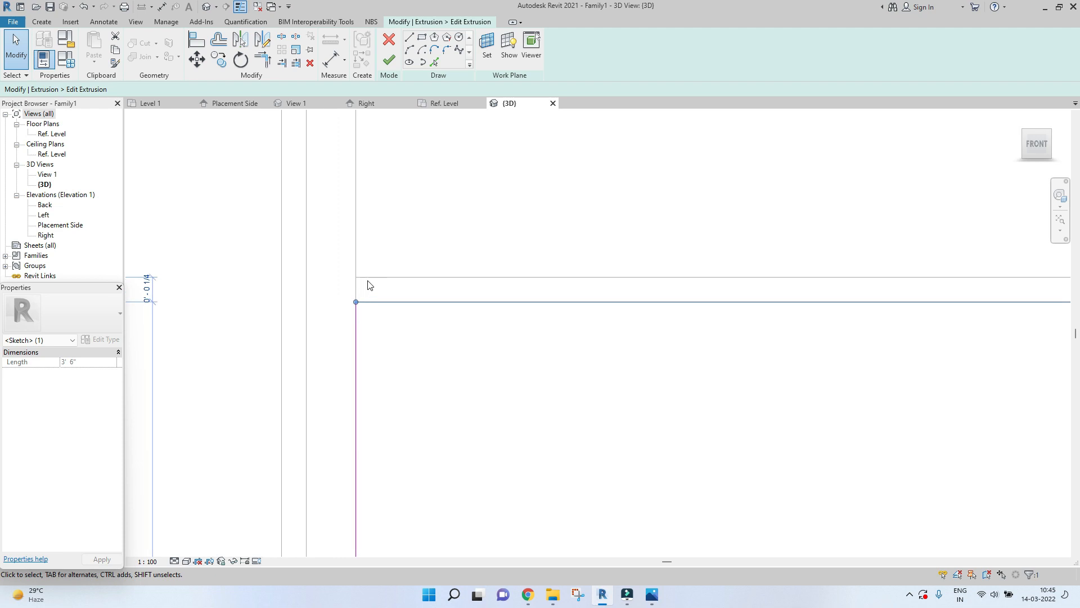
pyautogui.moveTo(203, 281); pyautogui.dragTo(297, 283, button='middle')
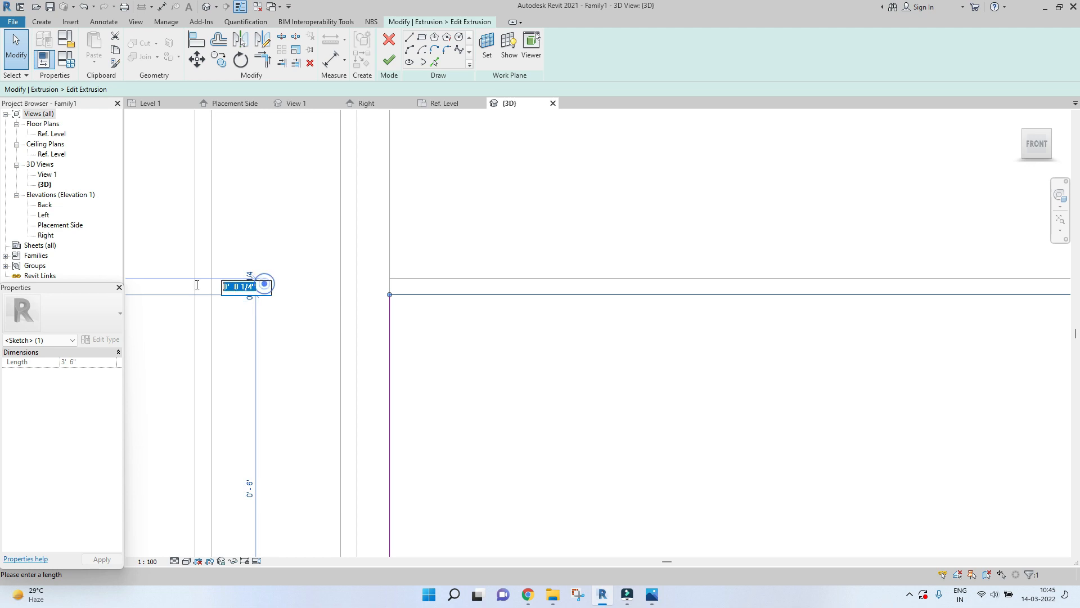
pyautogui.click(278, 240)
pyautogui.scroll(-3, 279, 239)
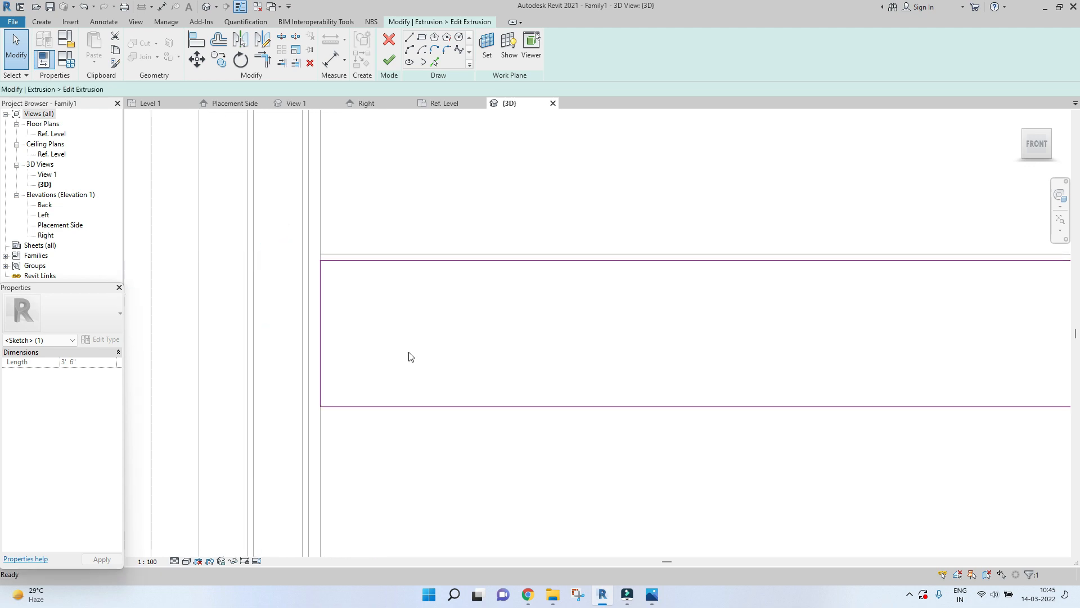
pyautogui.click(393, 407)
pyautogui.moveTo(580, 401); pyautogui.dragTo(368, 402, button='middle')
pyautogui.scroll(-2, 368, 401)
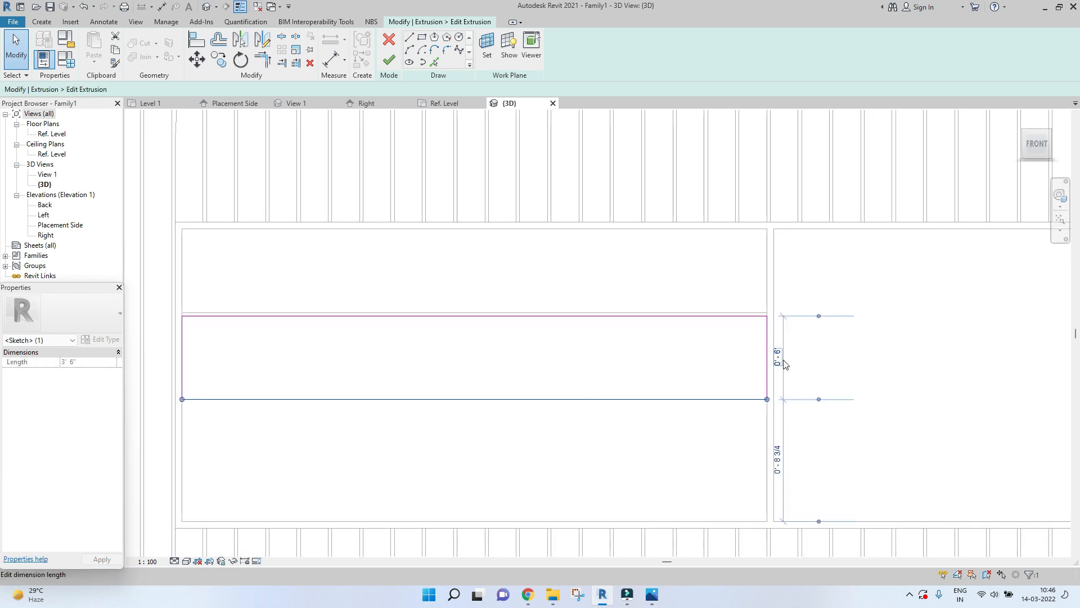
pyautogui.press('Return')
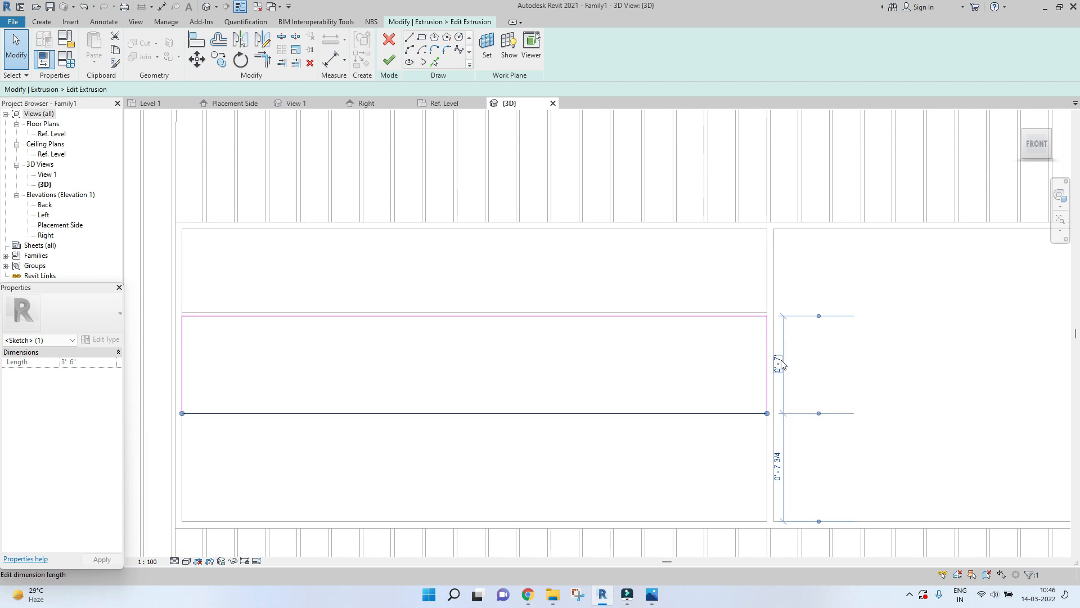
# Finish the sketch edit of the 7" drawer panel and deselect it.
pyautogui.scroll(-2, 775, 360)
pyautogui.click(700, 364)
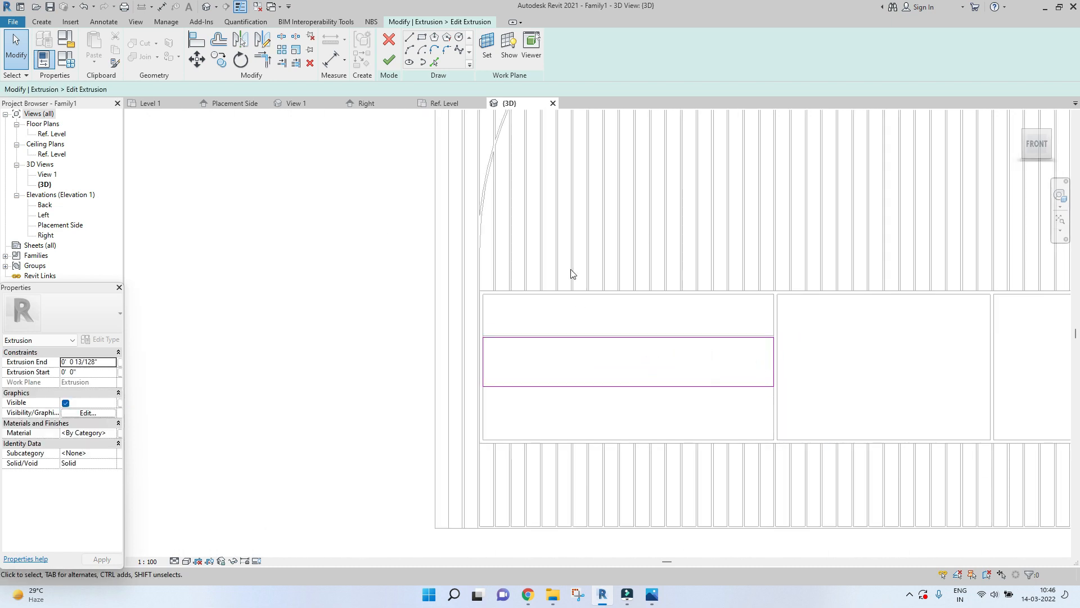
pyautogui.click(389, 60)
pyautogui.click(839, 374)
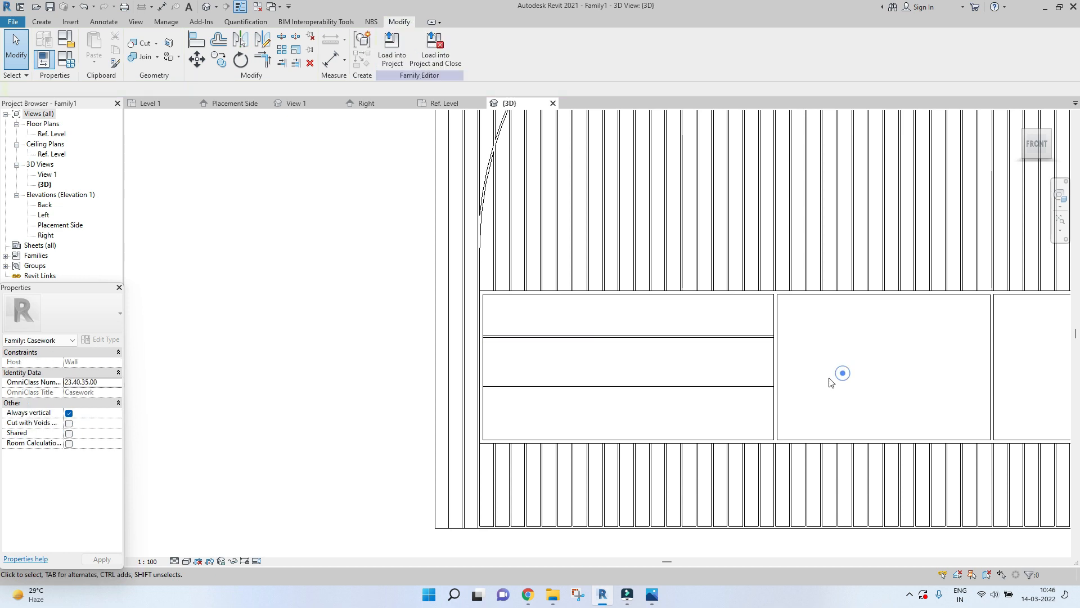
# Copy the 7" drawer panel straight down to form the third drawer front, keeping a narrow gap between the two.
pyautogui.click(648, 387)
pyautogui.scroll(2, 488, 364)
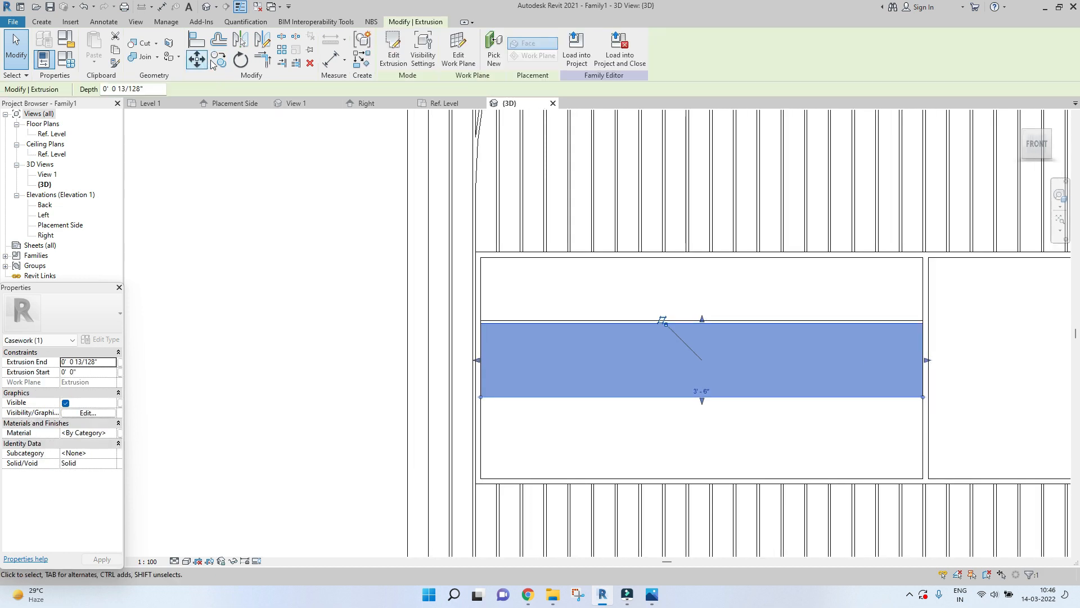
pyautogui.click(218, 59)
pyautogui.scroll(2, 571, 326)
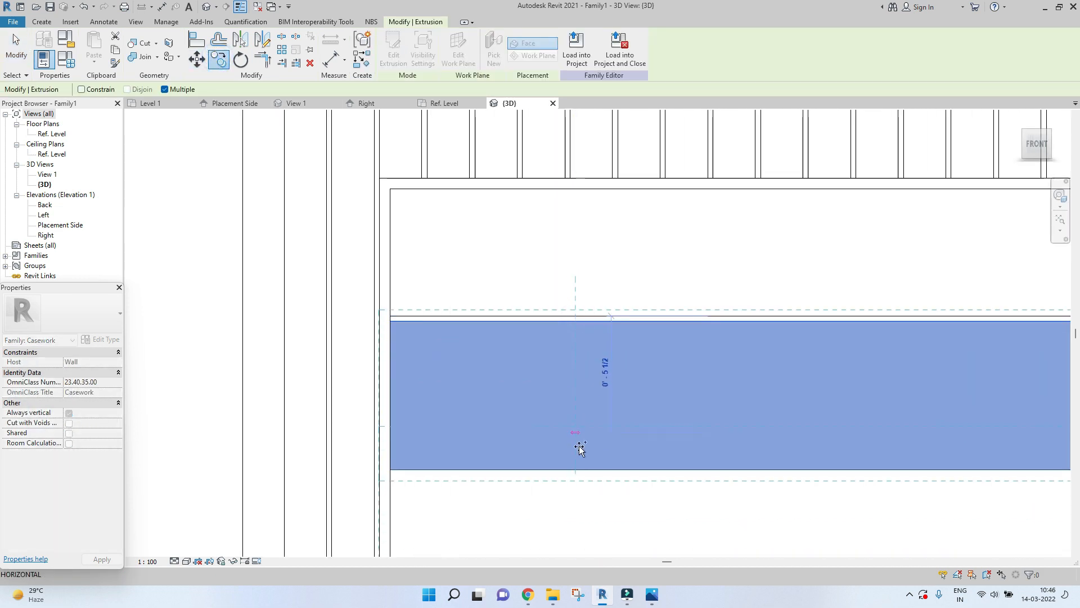
pyautogui.click(580, 470)
pyautogui.press('Escape')
pyautogui.press('Escape')
pyautogui.scroll(-2, 542, 337)
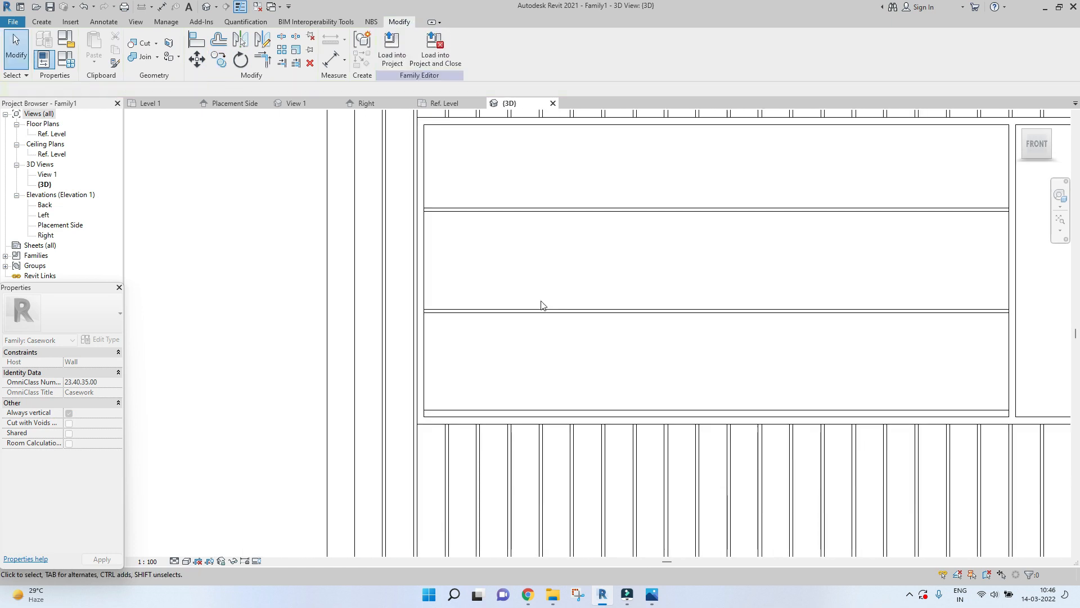
# Stretch the lowest drawer panel's bottom edge down to meet the frame opening's lower edge.
pyautogui.click(524, 412)
pyautogui.scroll(3, 703, 422)
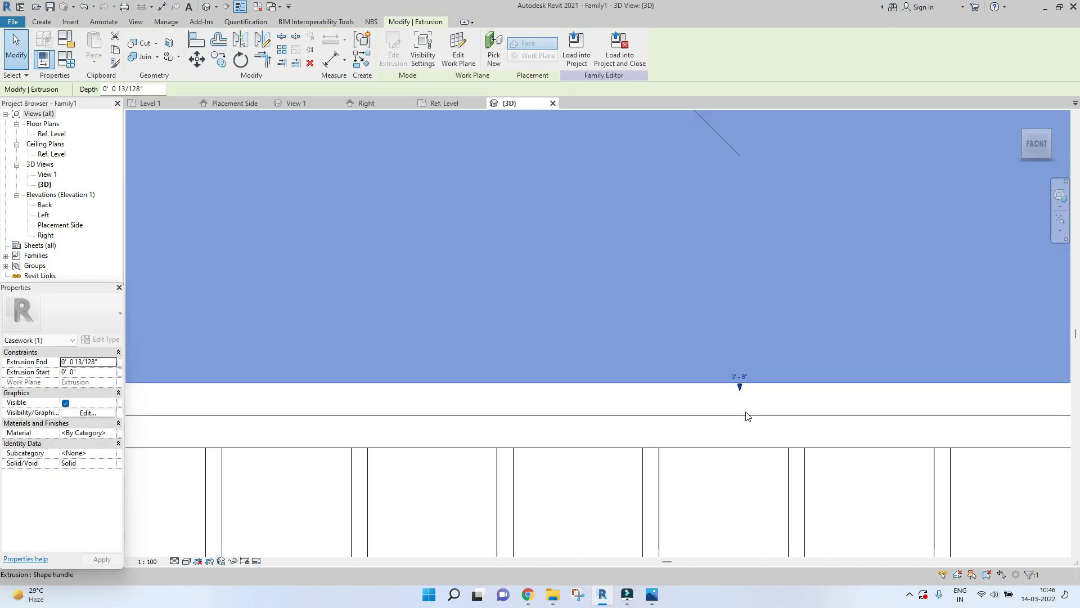
pyautogui.scroll(-4, 546, 396)
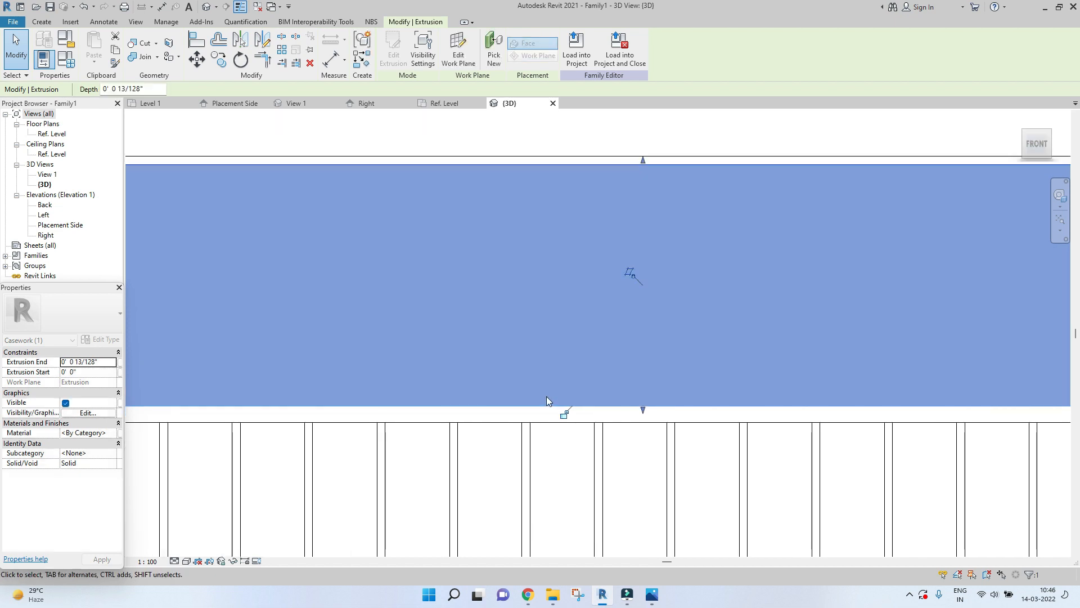
pyautogui.press('Escape')
pyautogui.scroll(-5, 478, 347)
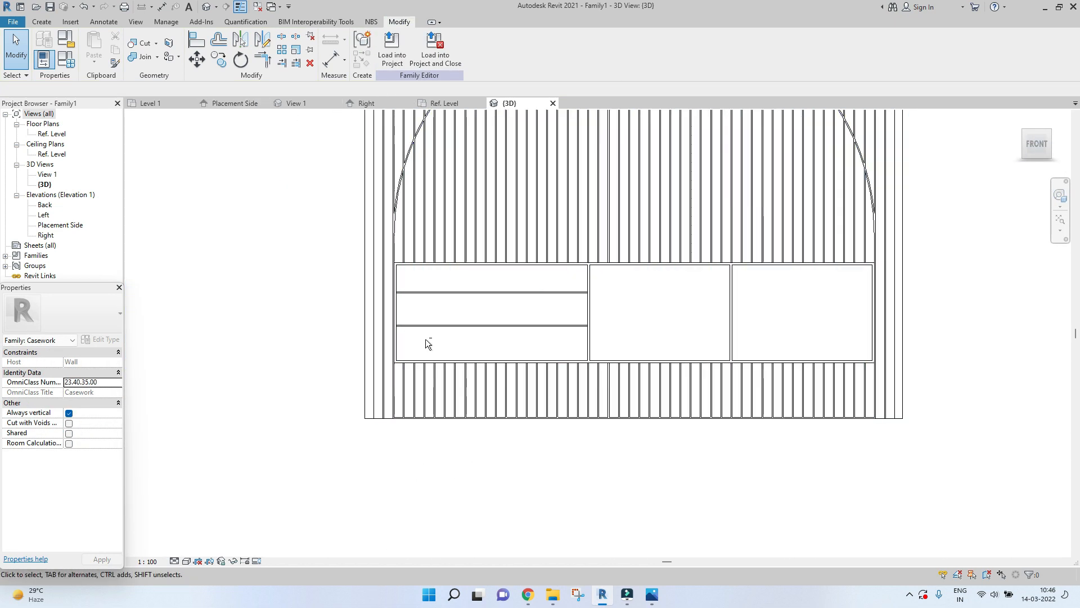
# Examine the three drawer panels and the gaps between them from an angled 3D view.
pyautogui.keyDown('shift'); pyautogui.moveTo(426, 339); pyautogui.dragTo(530, 389, button='middle'); pyautogui.keyUp('shift')
pyautogui.scroll(5, 499, 266)
pyautogui.scroll(3, 661, 277)
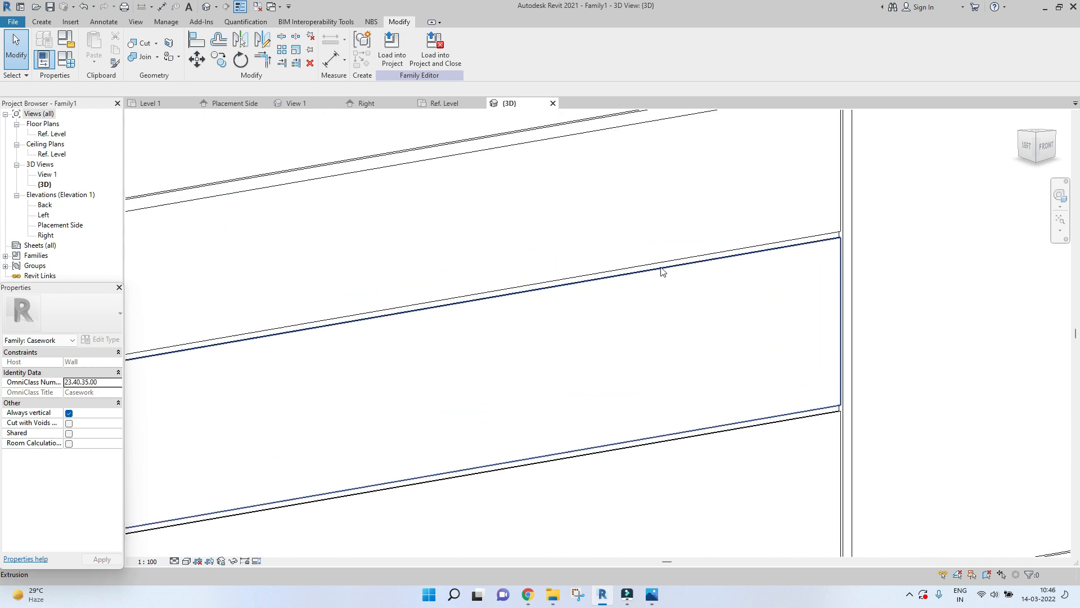
pyautogui.click(657, 278)
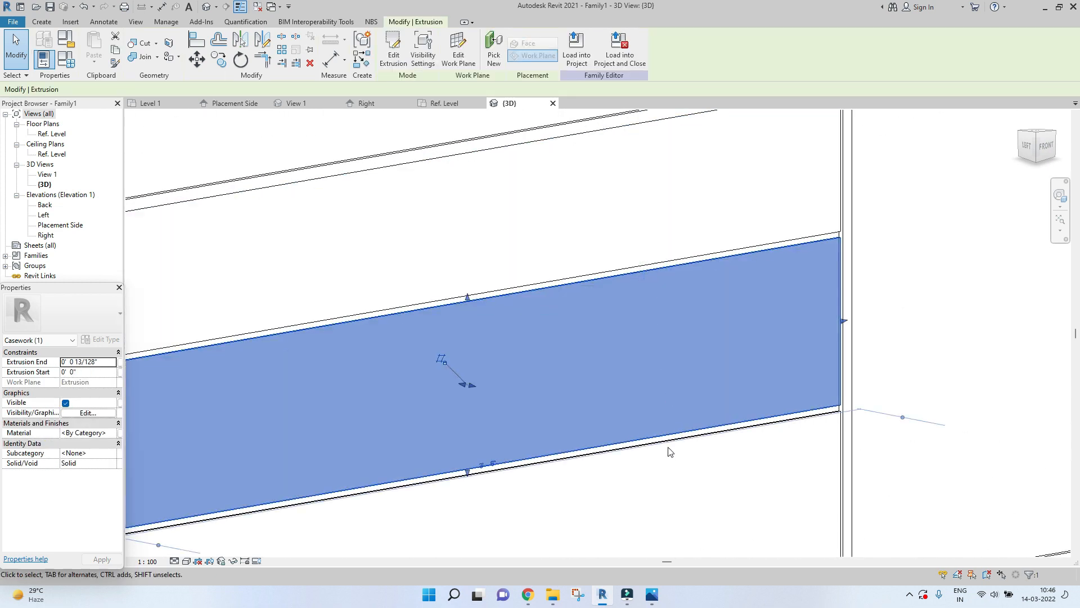
pyautogui.moveTo(656, 275); pyautogui.dragTo(667, 441, button='middle')
pyautogui.scroll(-5, 667, 442)
pyautogui.keyDown('shift'); pyautogui.moveTo(859, 415); pyautogui.dragTo(678, 446, button='middle'); pyautogui.keyUp('shift')
# Copy the top drawer panel in the front view from its upper-left corner to the middle opening's upper-left corner.
pyautogui.click(659, 354)
pyautogui.scroll(-4, 853, 404)
pyautogui.click(1031, 146)
pyautogui.scroll(5, 742, 356)
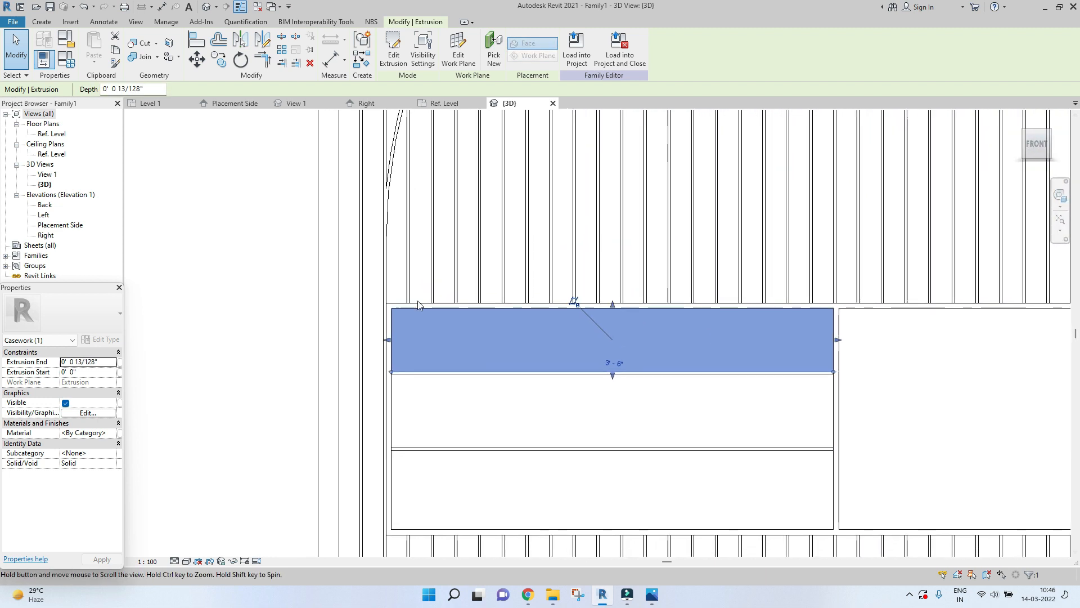
pyautogui.scroll(-5, 466, 308)
pyautogui.moveTo(677, 322); pyautogui.dragTo(559, 317, button='middle')
pyautogui.scroll(2, 559, 312)
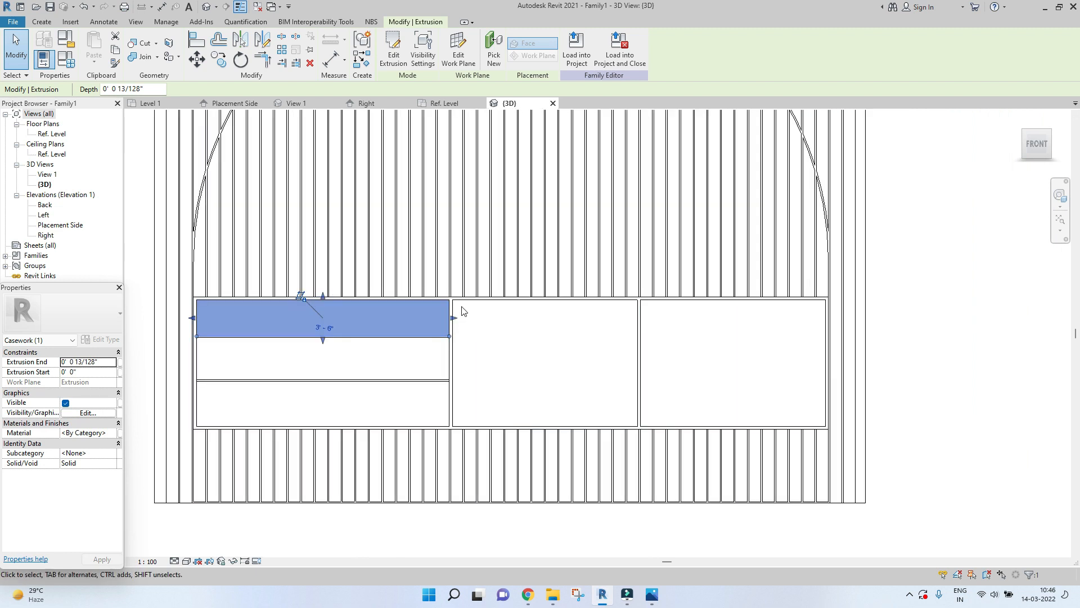
pyautogui.scroll(3, 453, 312)
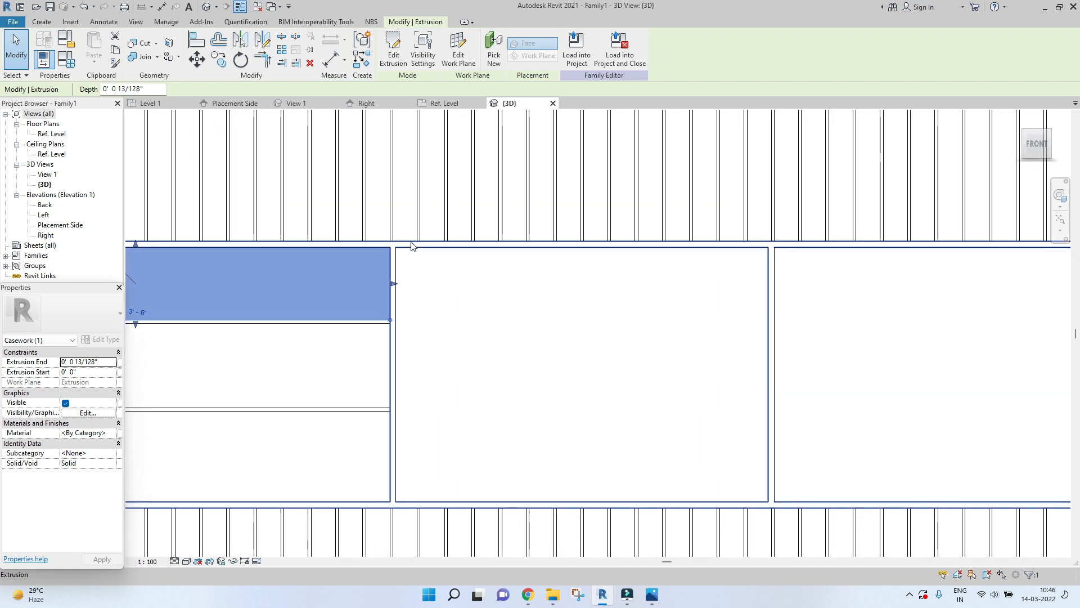
pyautogui.scroll(-2, 258, 203)
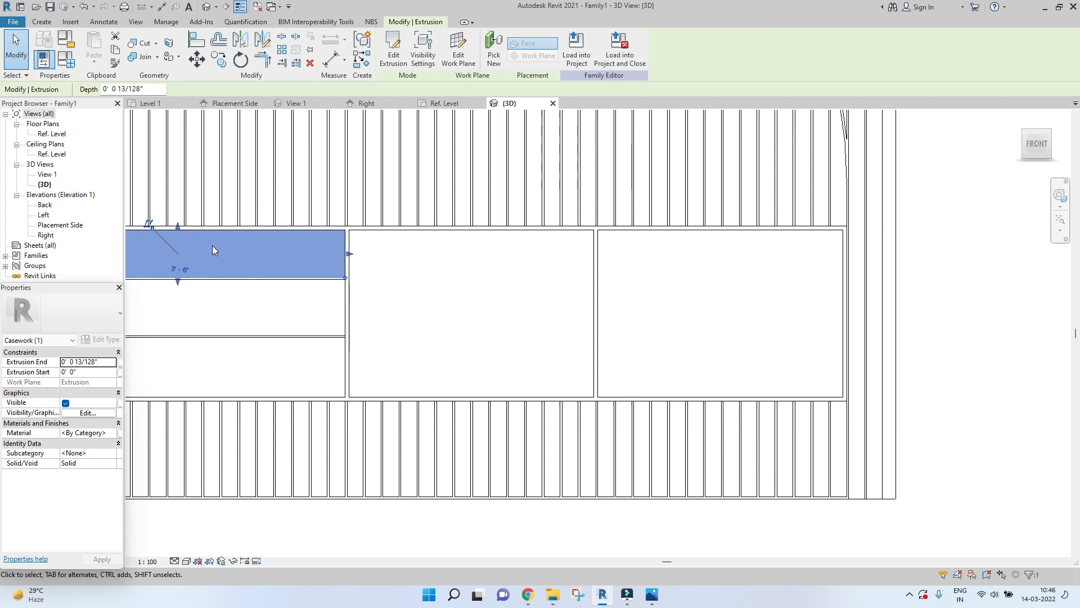
pyautogui.moveTo(212, 247); pyautogui.dragTo(407, 243, button='middle')
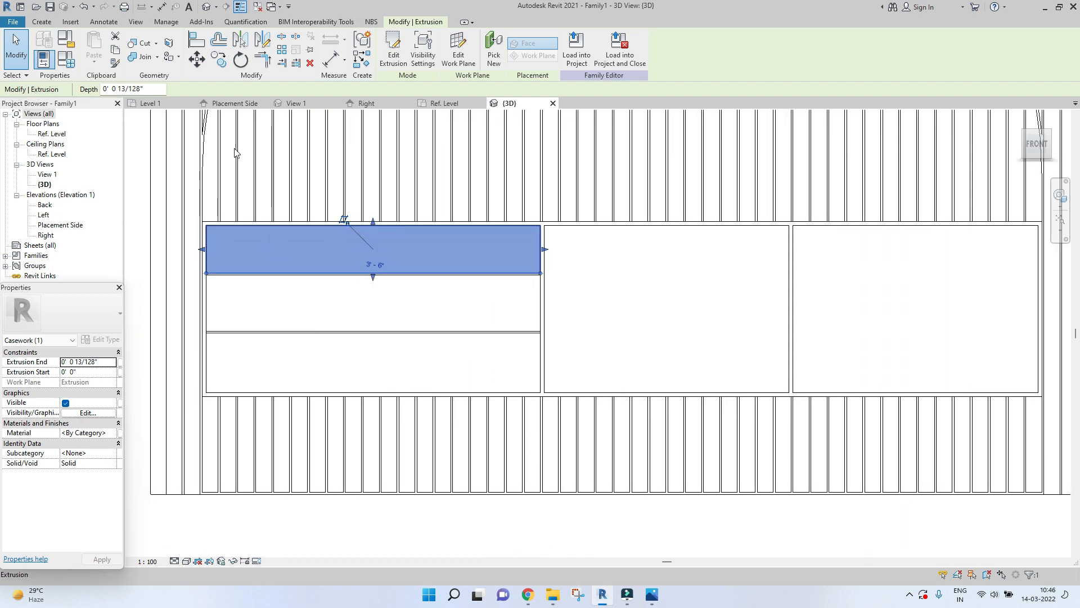
pyautogui.click(219, 58)
pyautogui.click(207, 225)
pyautogui.scroll(3, 549, 232)
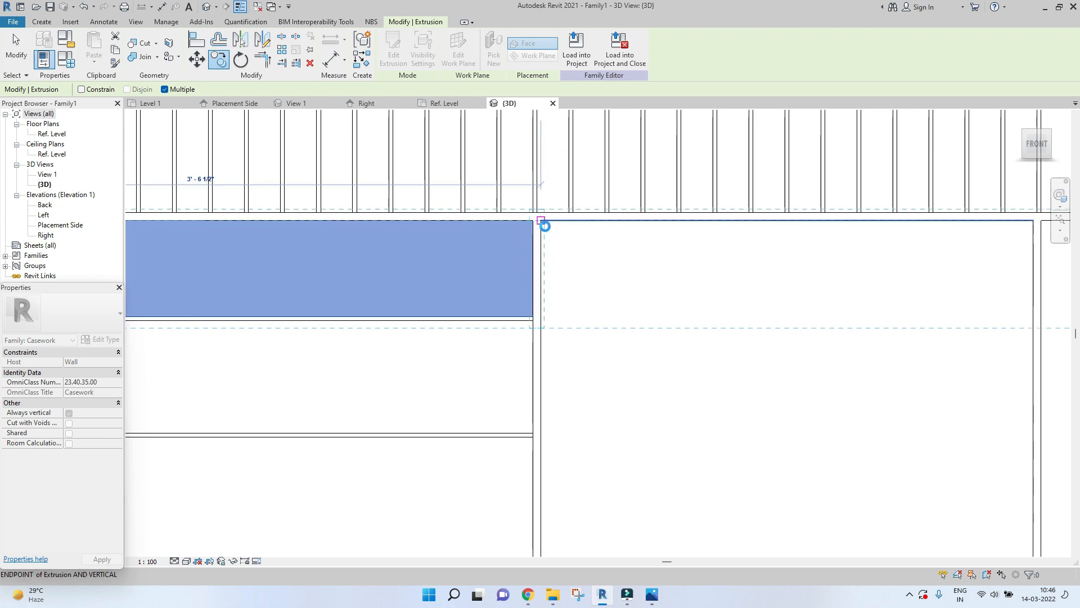
pyautogui.click(544, 226)
pyautogui.scroll(-3, 523, 253)
pyautogui.press('Escape')
# Resize the copied panel so its right and bottom edges fill the middle opening of the frame.
pyautogui.click(691, 274)
pyautogui.moveTo(890, 243); pyautogui.dragTo(767, 243)
pyautogui.scroll(5, 767, 248)
pyautogui.scroll(-6, 767, 243)
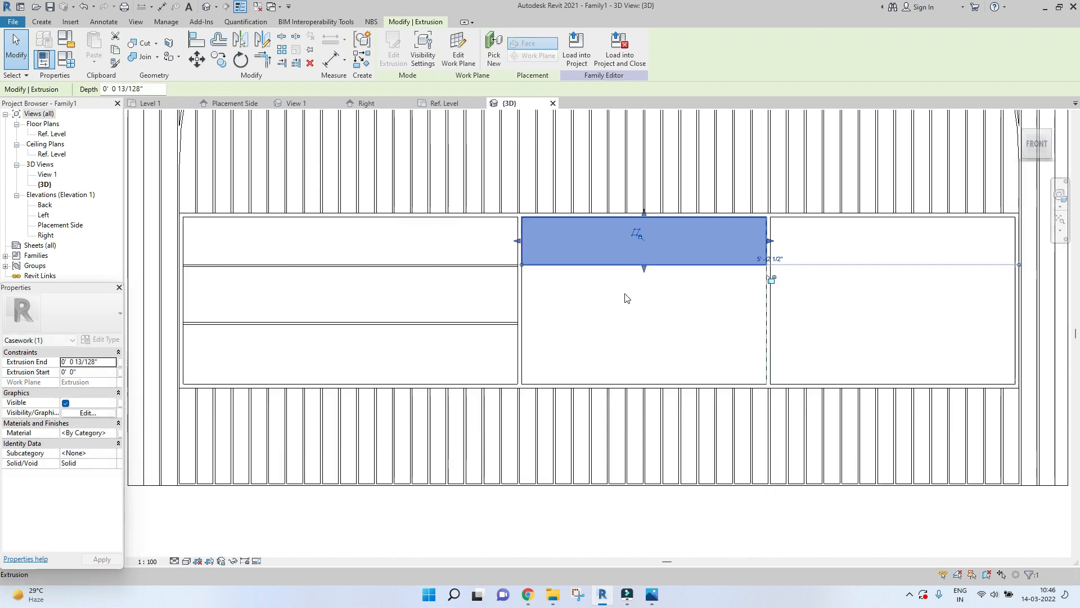
pyautogui.moveTo(635, 384); pyautogui.dragTo(636, 383)
pyautogui.press('Escape')
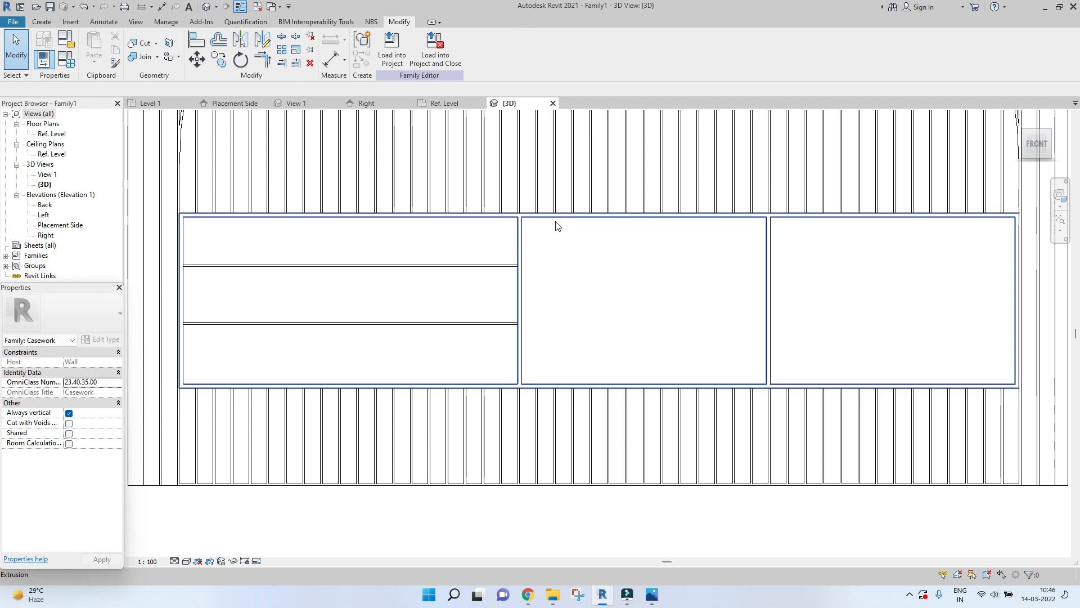
# Copy the middle front panel into the right-hand opening, matching its upper-left corner.
pyautogui.click(556, 226)
pyautogui.click(226, 57)
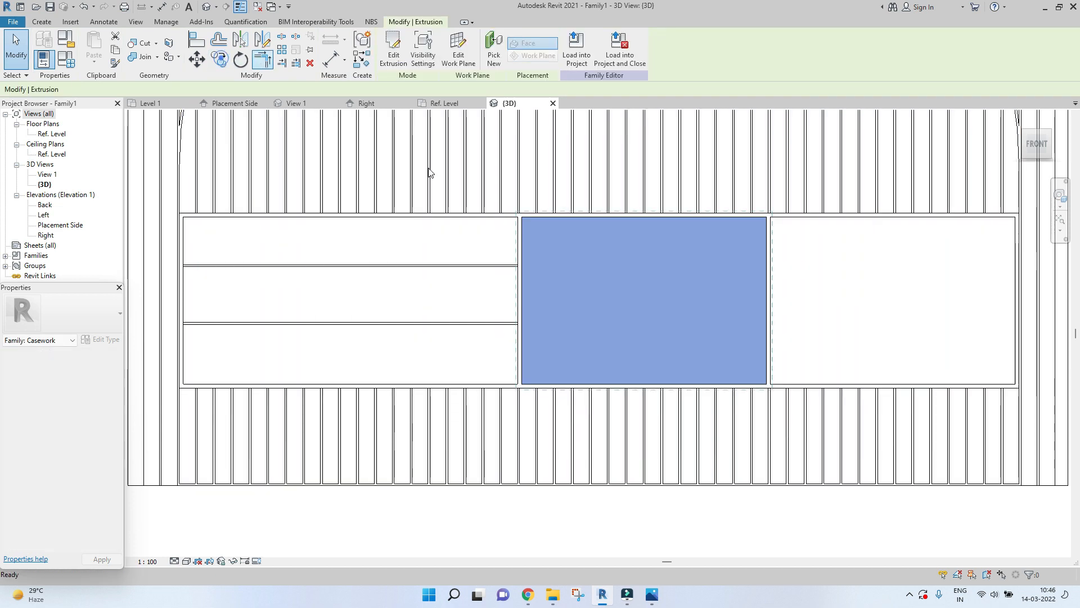
pyautogui.click(771, 217)
pyautogui.scroll(-3, 749, 256)
pyautogui.press('Escape')
# Examine the drawer and door panels within the cabinet frame from several 3D angles.
pyautogui.keyDown('shift'); pyautogui.moveTo(533, 291); pyautogui.dragTo(617, 301, button='middle'); pyautogui.keyUp('shift')
pyautogui.scroll(5, 602, 193)
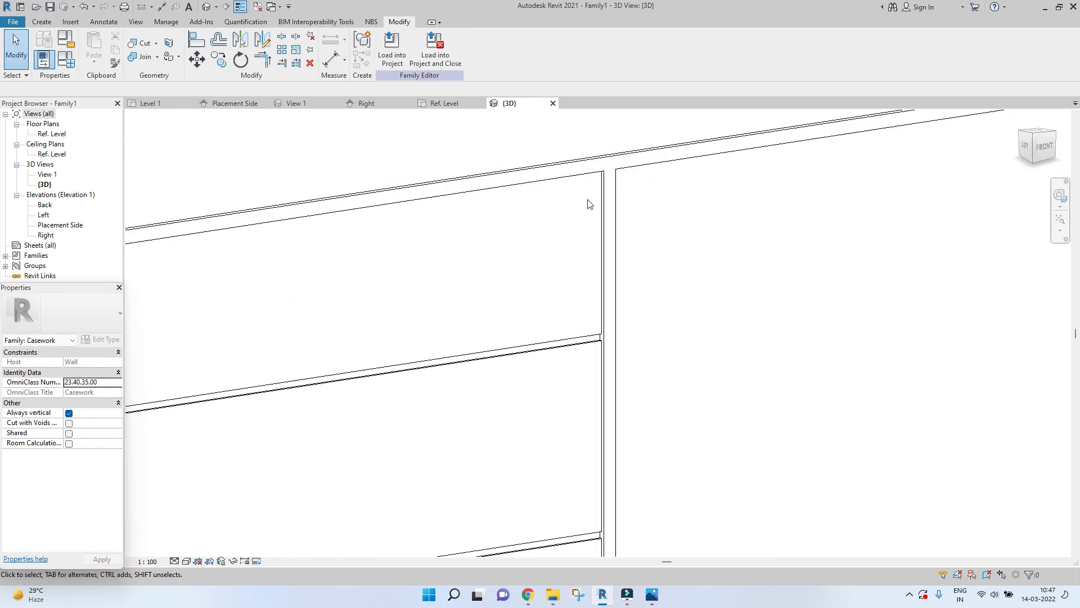
pyautogui.click(599, 199)
pyautogui.scroll(-6, 622, 198)
pyautogui.keyDown('shift'); pyautogui.moveTo(789, 307); pyautogui.dragTo(820, 315, button='middle'); pyautogui.keyUp('shift')
pyautogui.scroll(-2, 797, 319)
pyautogui.keyDown('shift'); pyautogui.moveTo(579, 403); pyautogui.dragTo(768, 436, button='middle'); pyautogui.keyUp('shift')
pyautogui.click(778, 449)
pyautogui.scroll(-2, 464, 346)
pyautogui.keyDown('shift'); pyautogui.moveTo(460, 371); pyautogui.dragTo(485, 346, button='middle'); pyautogui.keyUp('shift')
pyautogui.scroll(3, 485, 346)
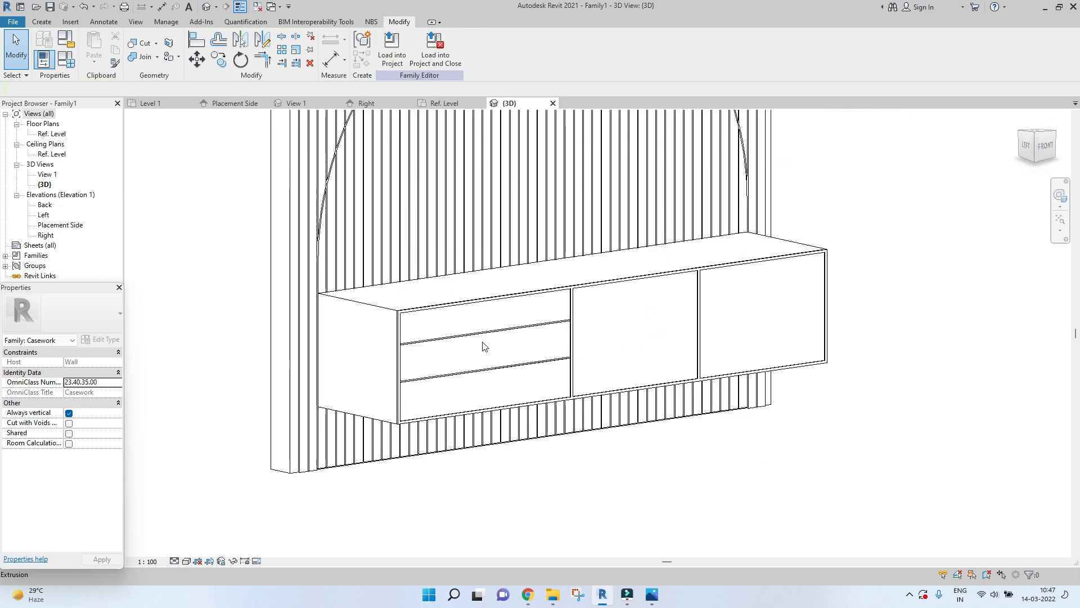
# Start a new extrusion in the front view and pick the top drawer panel's front face as its work plane.
pyautogui.click(1047, 148)
pyautogui.scroll(5, 391, 447)
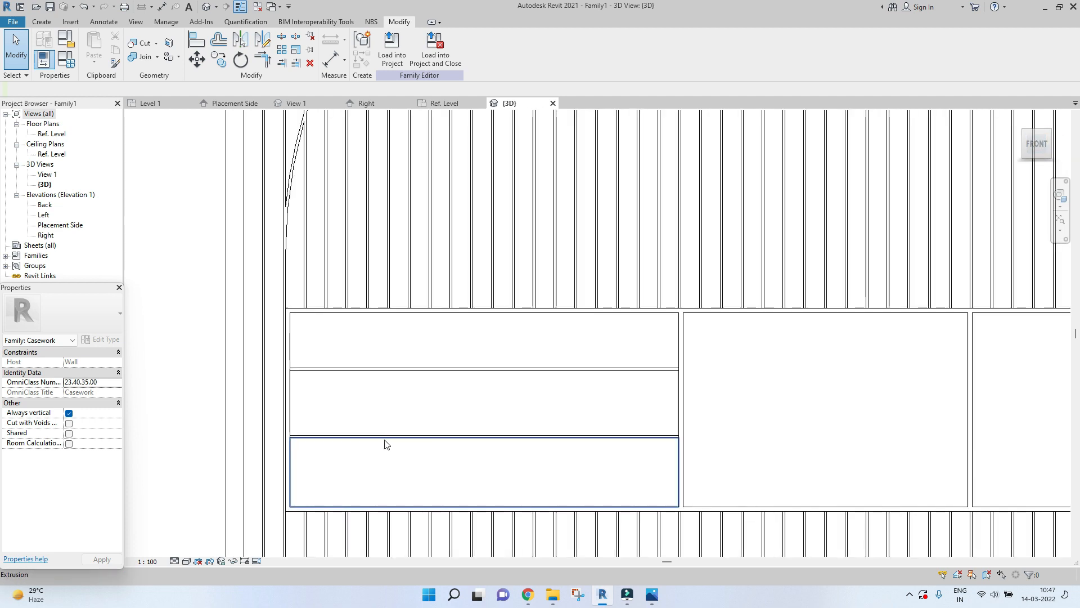
pyautogui.click(44, 22)
pyautogui.click(94, 48)
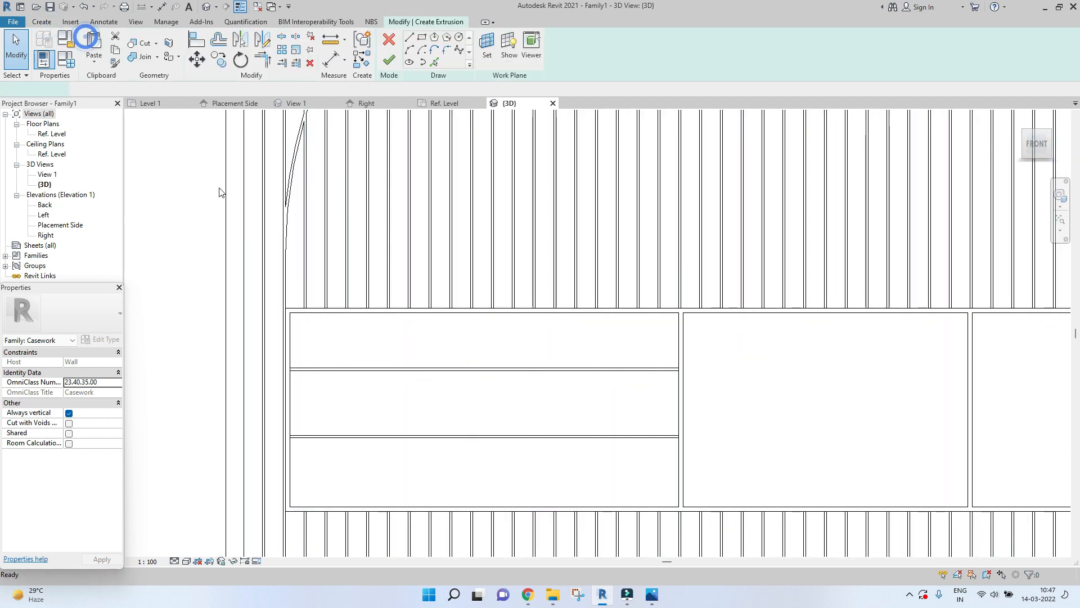
pyautogui.click(487, 45)
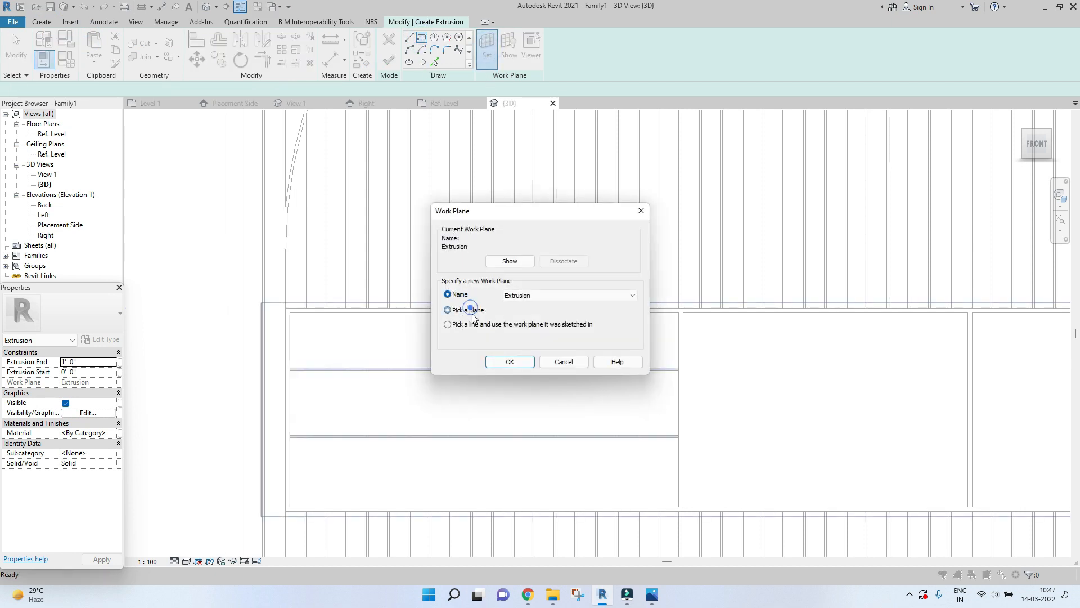
pyautogui.click(493, 360)
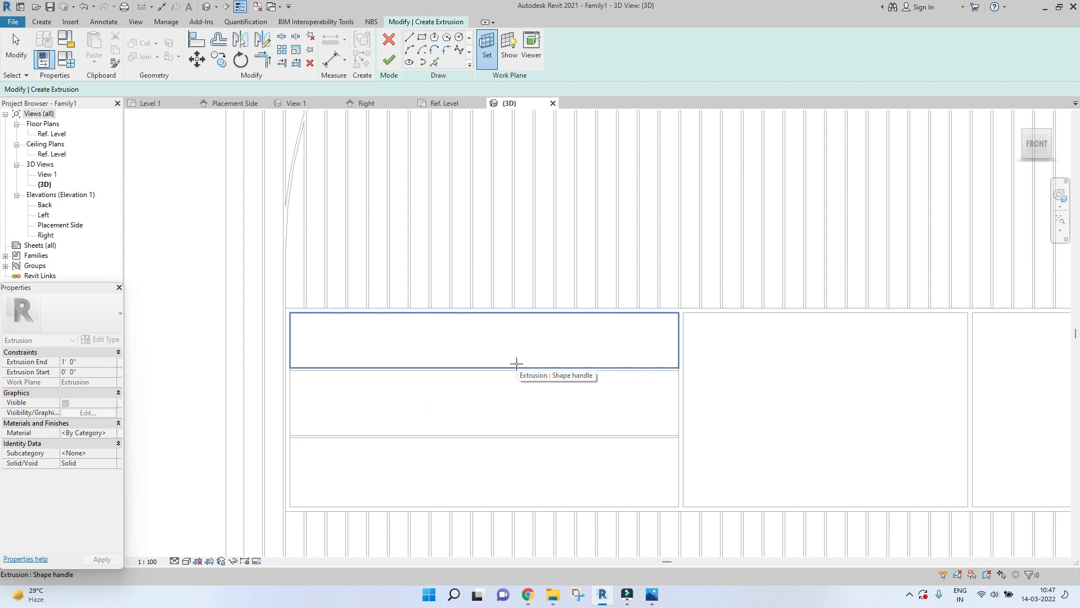
pyautogui.click(516, 363)
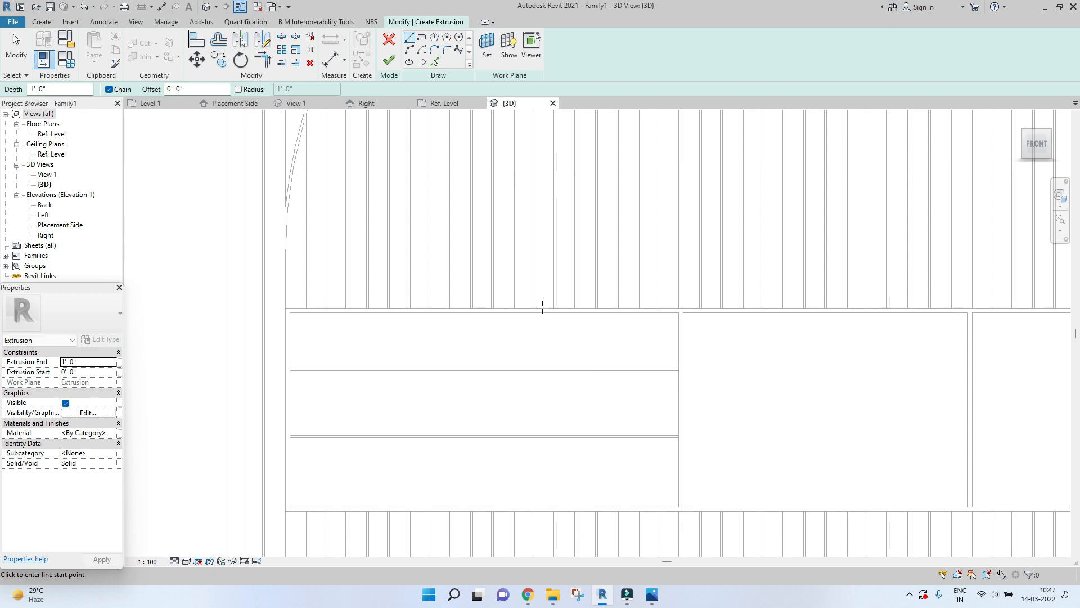
# Sketch a thin rectangle about 1'-11" long and 3/4" high, starting at the top drawer panel's left edge.
pyautogui.click(421, 39)
pyautogui.scroll(2, 376, 342)
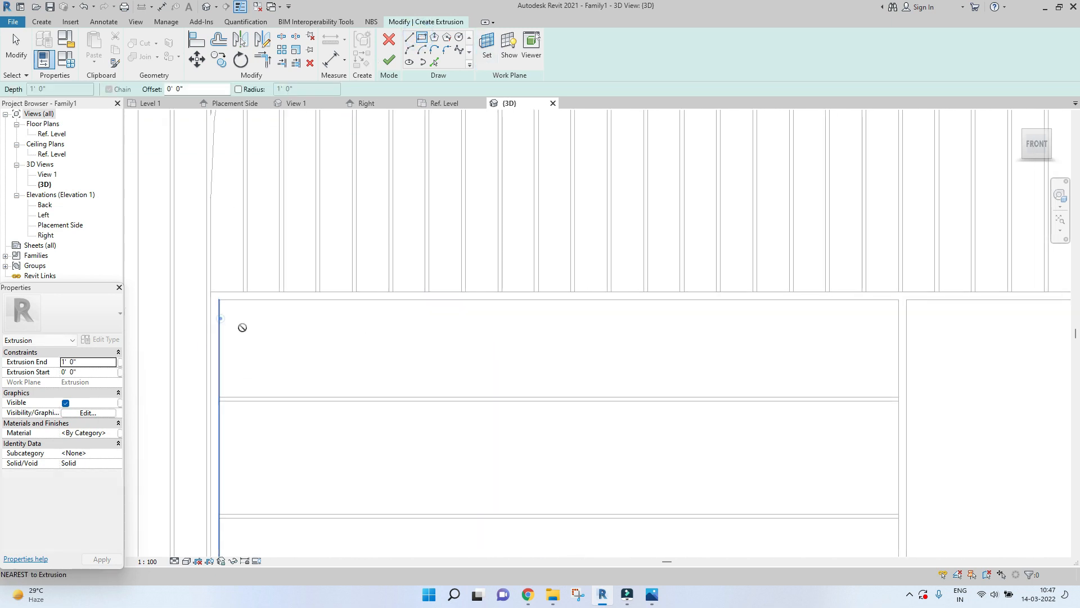
pyautogui.click(219, 319)
pyautogui.click(591, 331)
pyautogui.scroll(-2, 590, 331)
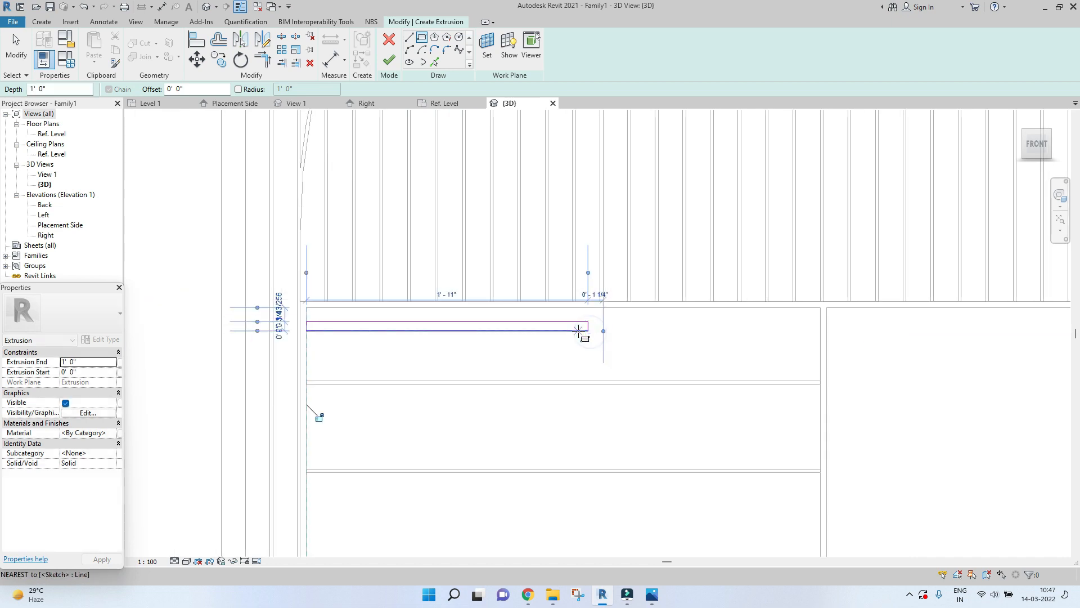
pyautogui.press('Escape')
# Set the thin rectangle's height to 0.5" by repositioning its lower edge.
pyautogui.click(572, 329)
pyautogui.scroll(2, 629, 356)
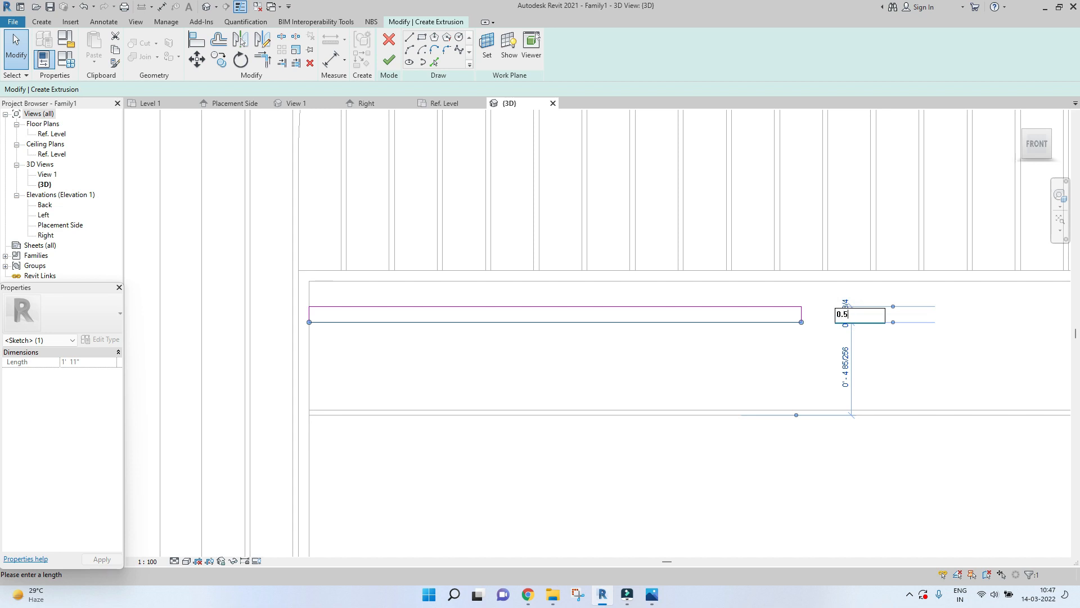
pyautogui.click(851, 317)
pyautogui.write('0.5"')
pyautogui.press('Return')
# Move the whole thin rectangle down to the midpoint of the top drawer panel's left edge.
pyautogui.moveTo(238, 251); pyautogui.dragTo(934, 399)
pyautogui.scroll(2, 326, 318)
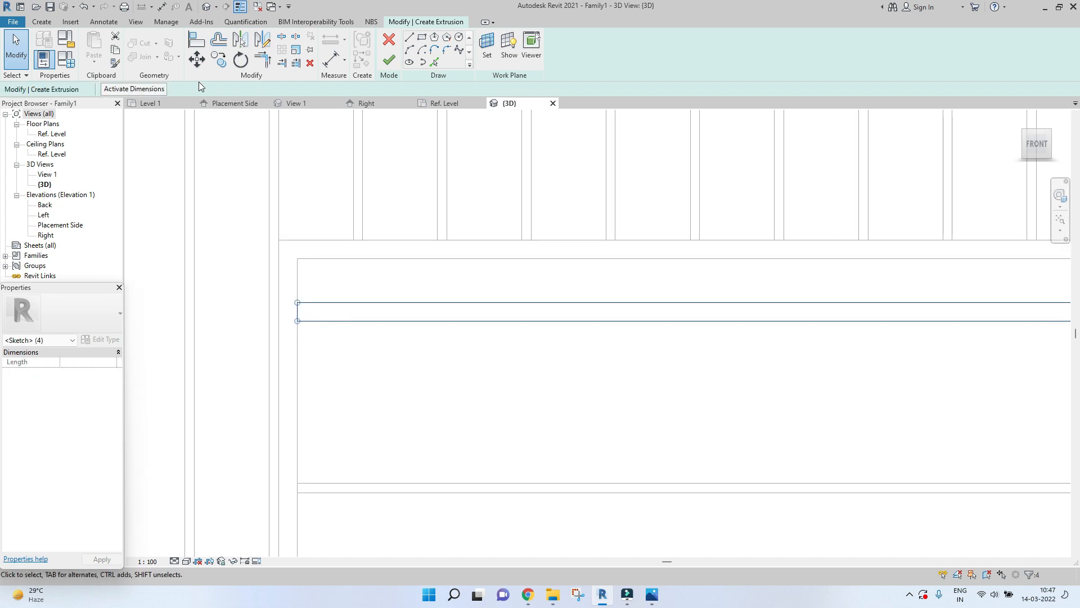
pyautogui.click(197, 59)
pyautogui.scroll(2, 283, 292)
pyautogui.click(274, 280)
pyautogui.scroll(-2, 282, 338)
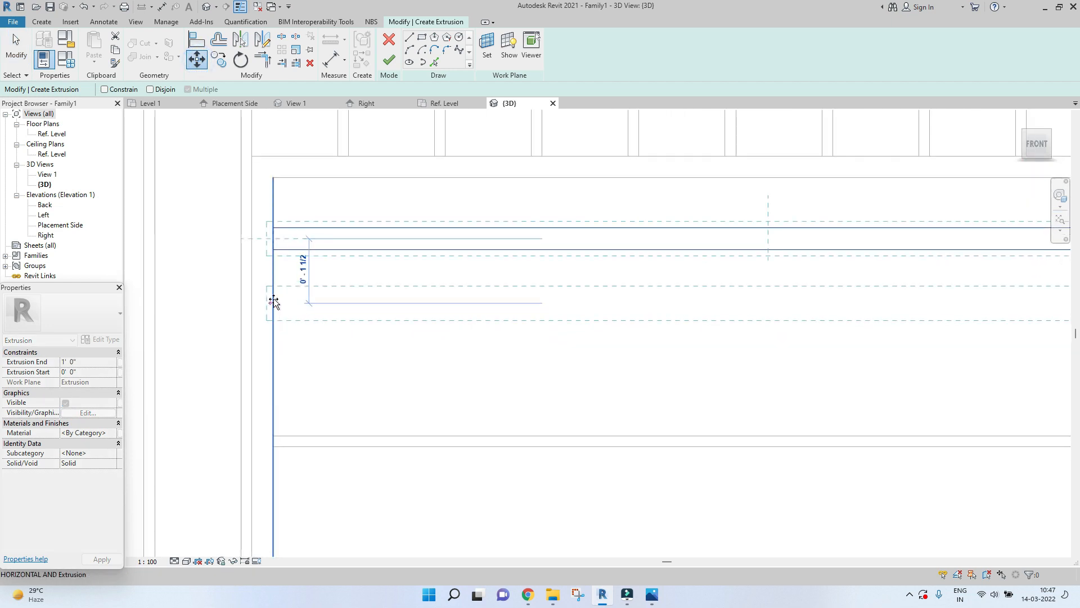
pyautogui.click(273, 309)
pyautogui.scroll(-2, 527, 292)
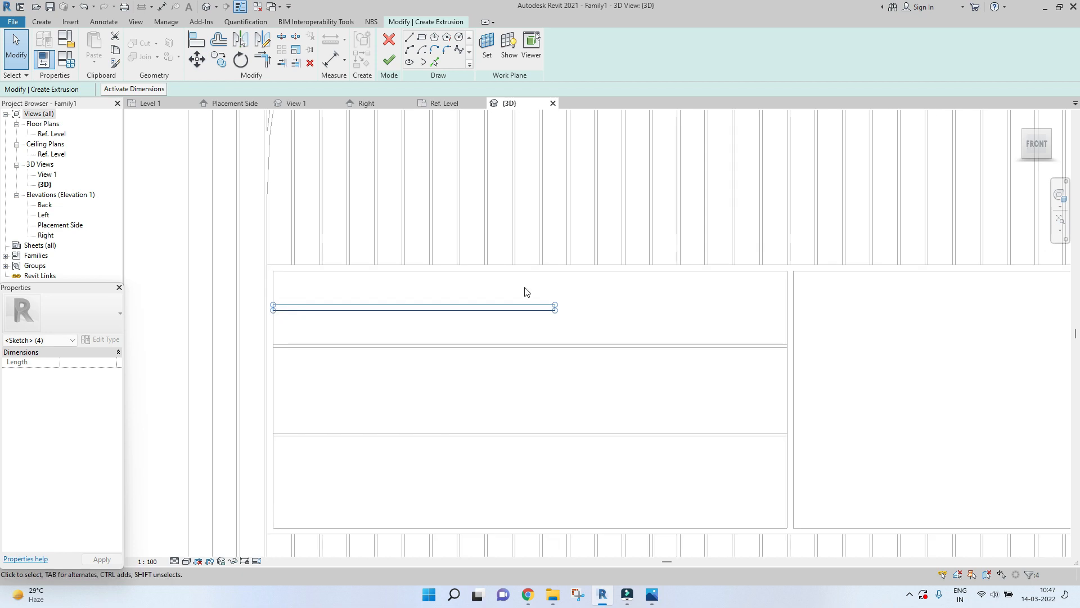
# Copy the thin rectangle to the left-edge midpoints of the middle and bottom drawer panels.
pyautogui.scroll(-2, 388, 312)
pyautogui.scroll(-1, 318, 367)
pyautogui.scroll(2, 317, 367)
pyautogui.click(219, 60)
pyautogui.scroll(3, 366, 349)
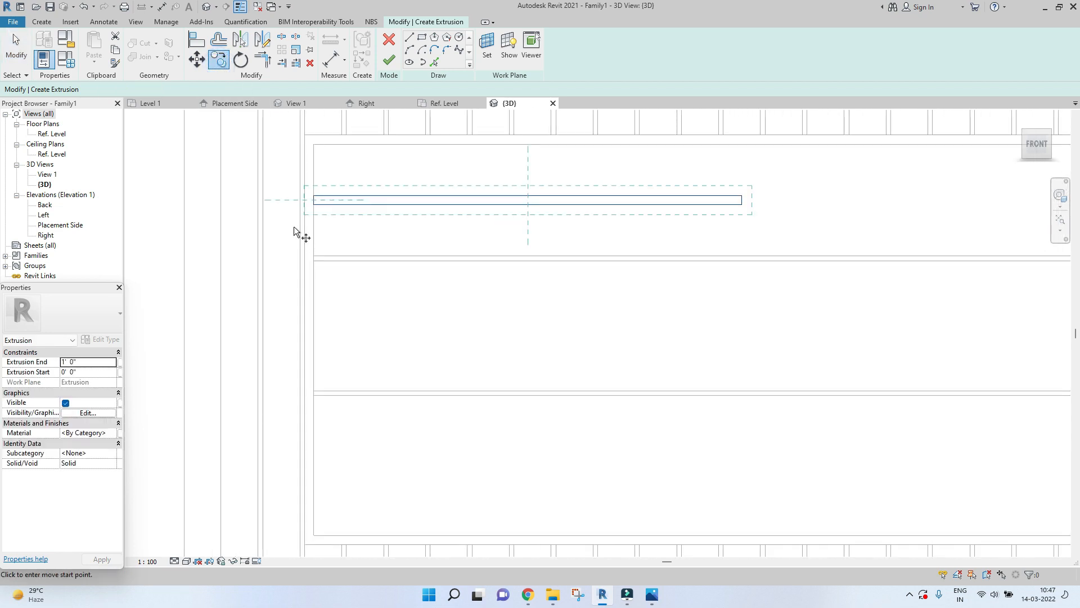
pyautogui.click(312, 198)
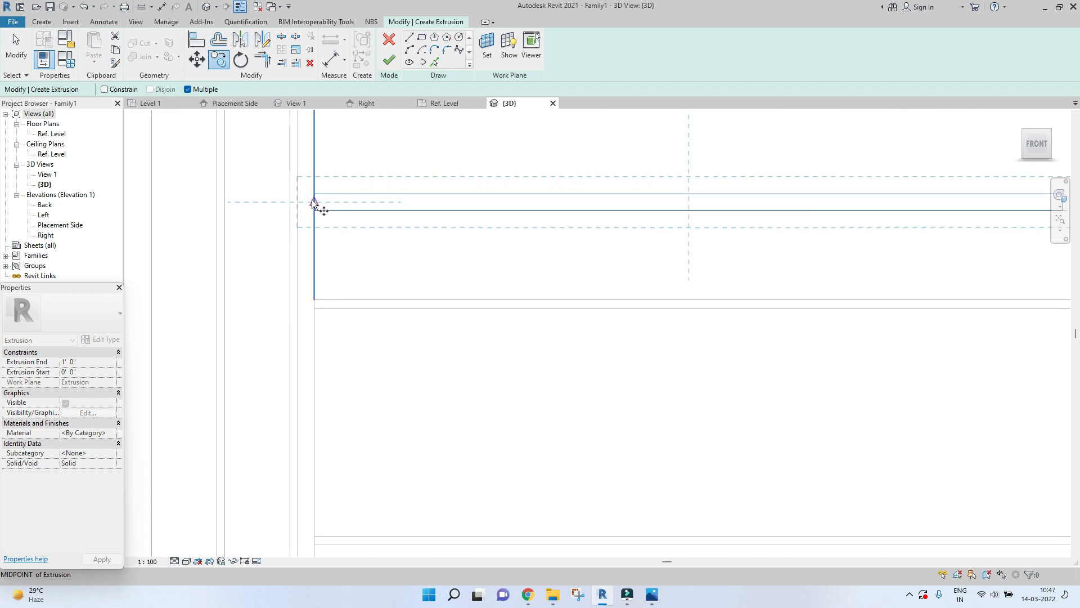
pyautogui.click(318, 423)
pyautogui.moveTo(338, 465); pyautogui.dragTo(337, 254, button='middle')
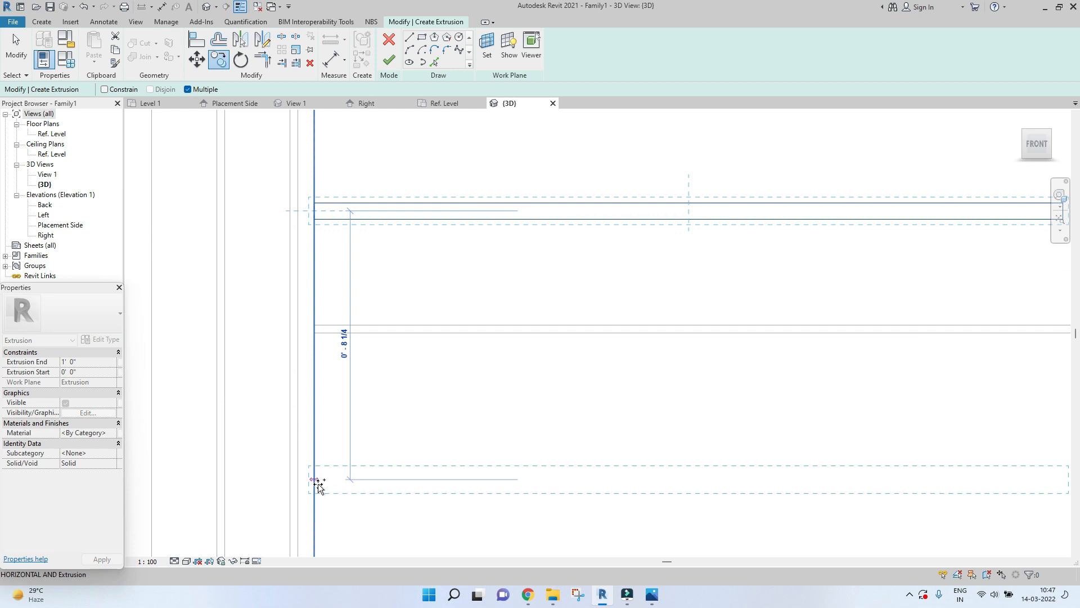
pyautogui.scroll(-3, 314, 394)
pyautogui.click(314, 320)
pyautogui.scroll(-2, 314, 319)
pyautogui.press('Escape')
pyautogui.press('Escape')
pyautogui.moveTo(464, 201); pyautogui.dragTo(473, 280, button='middle')
pyautogui.scroll(-5, 472, 279)
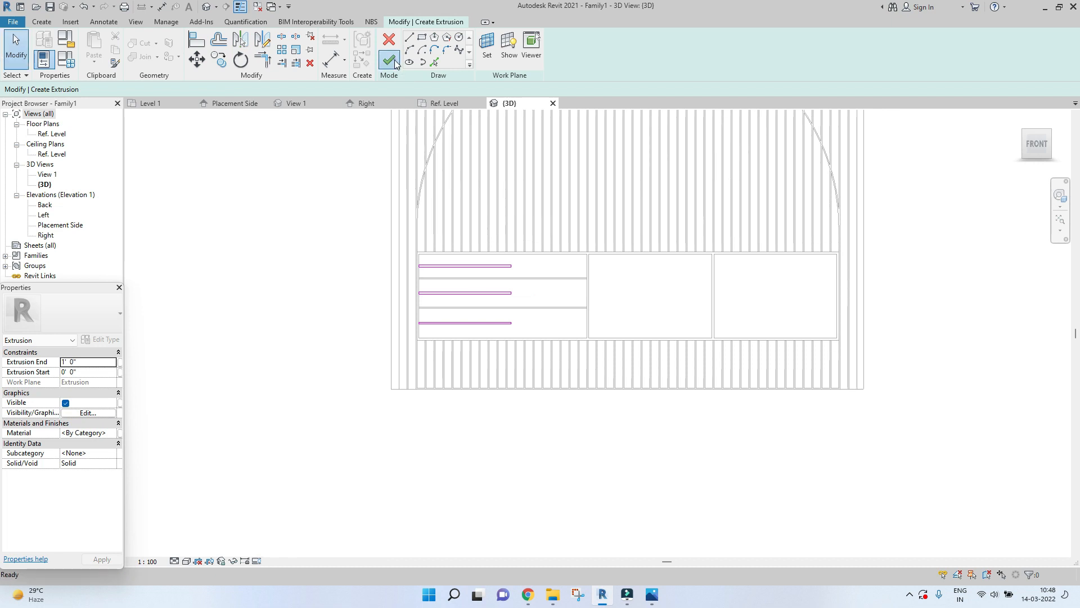
# Finish the three-strip extrusion and shorten its depth in the left view to about 19/128" from the drawer fronts.
pyautogui.click(393, 60)
pyautogui.keyDown('shift'); pyautogui.moveTo(298, 321); pyautogui.dragTo(480, 367, button='middle'); pyautogui.keyUp('shift')
pyautogui.click(701, 488)
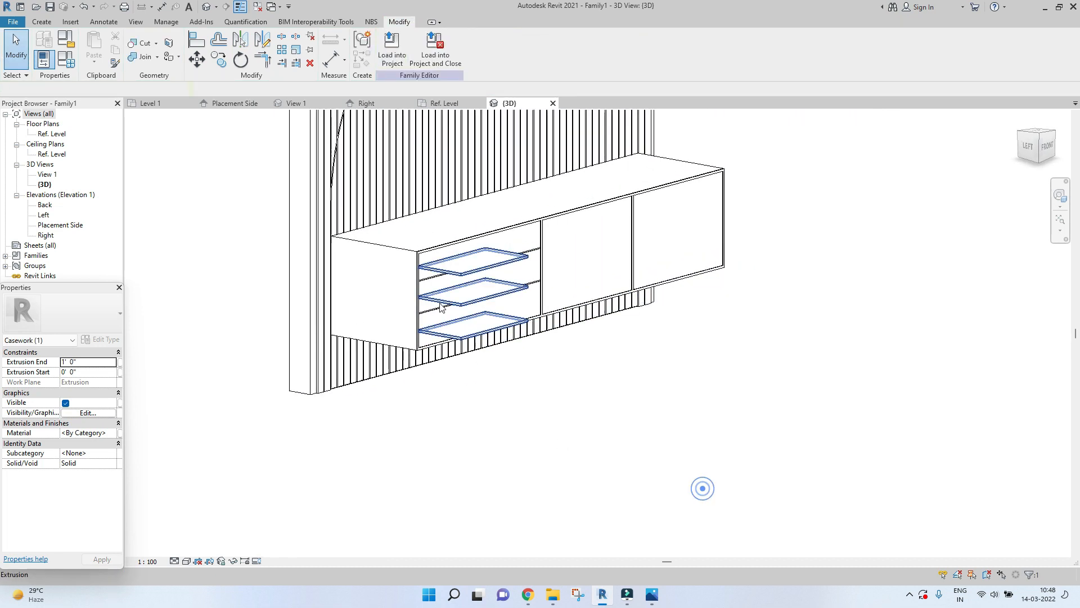
pyautogui.scroll(3, 440, 302)
pyautogui.click(469, 250)
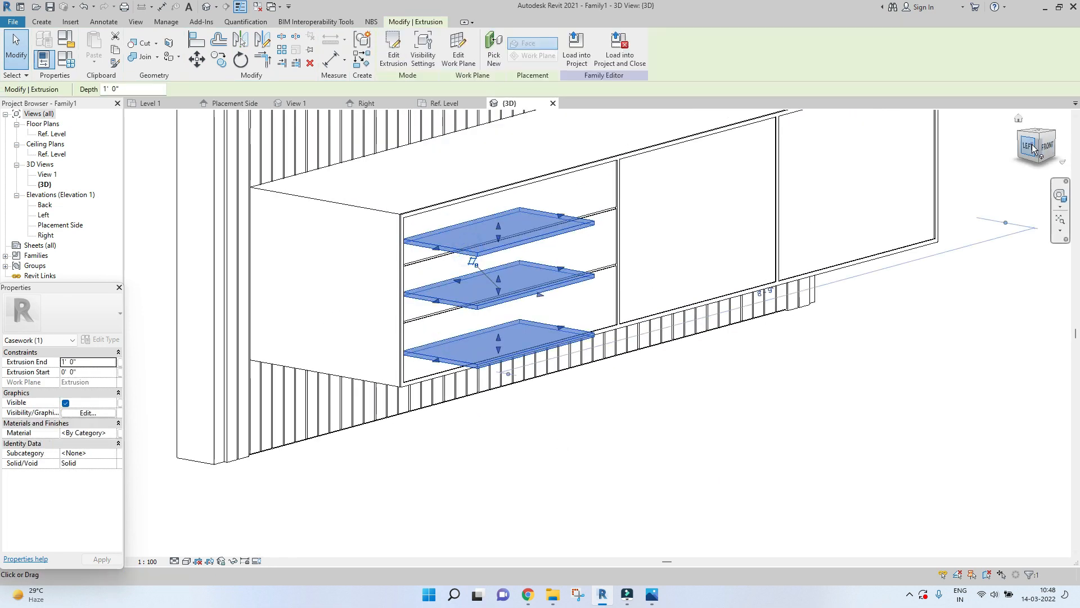
pyautogui.click(1034, 149)
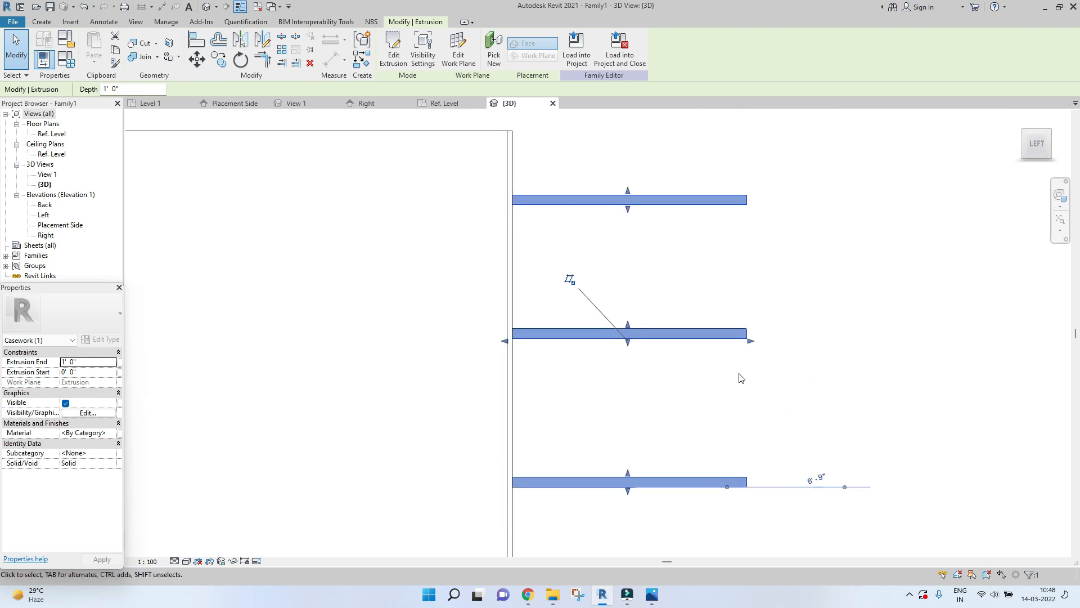
pyautogui.moveTo(750, 342); pyautogui.dragTo(511, 341)
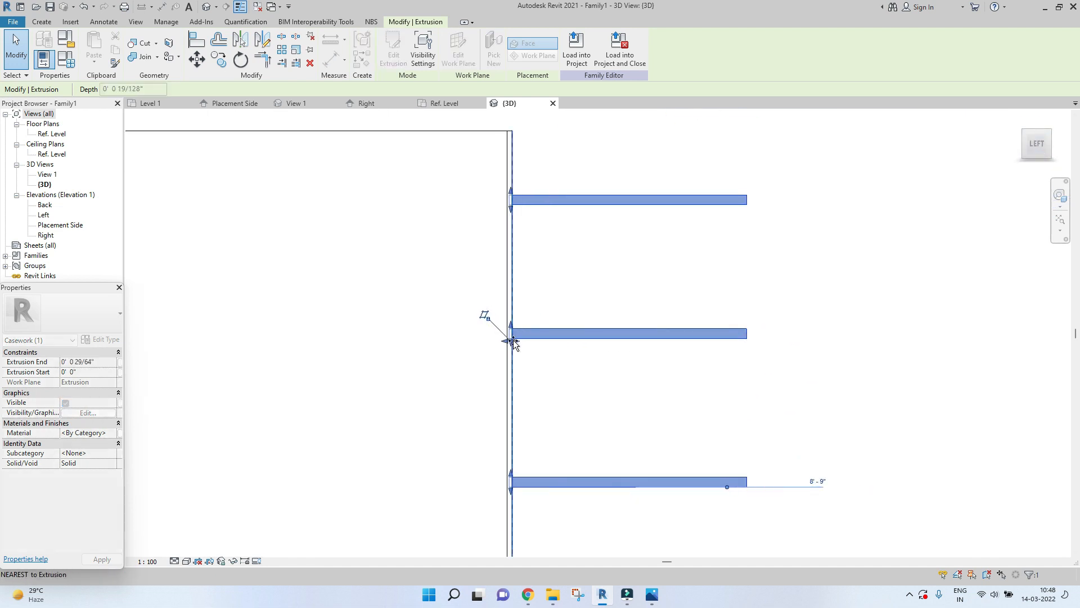
pyautogui.click(686, 358)
pyautogui.keyDown('shift'); pyautogui.moveTo(686, 358); pyautogui.dragTo(527, 433, button='middle'); pyautogui.keyUp('shift')
pyautogui.scroll(-2, 528, 432)
pyautogui.keyDown('shift'); pyautogui.moveTo(819, 389); pyautogui.dragTo(774, 437, button='middle'); pyautogui.keyUp('shift')
pyautogui.click(537, 229)
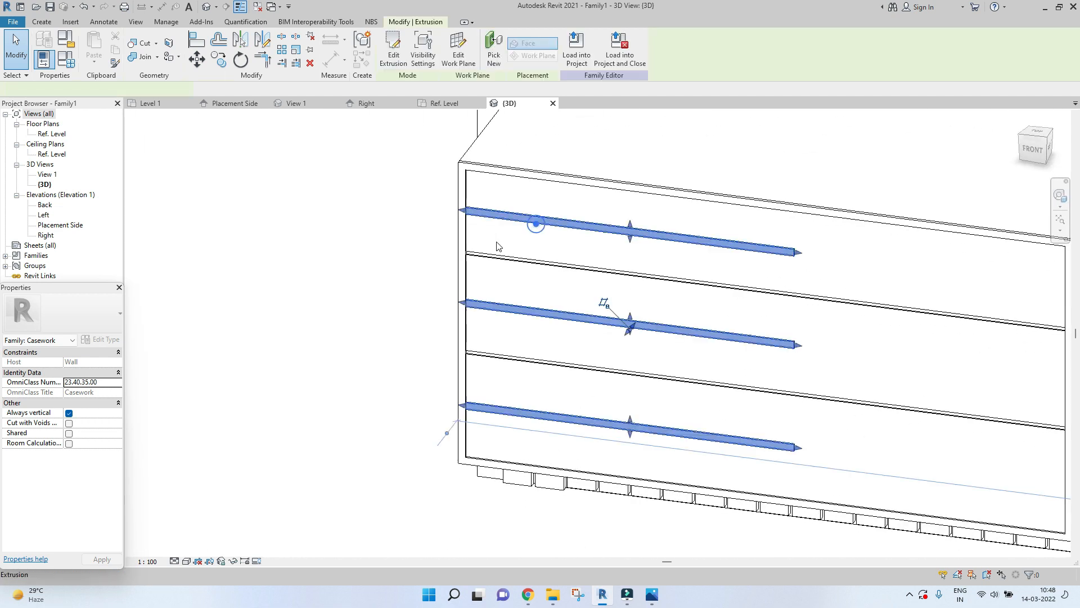
pyautogui.keyDown('shift'); pyautogui.moveTo(357, 335); pyautogui.dragTo(646, 381, button='middle'); pyautogui.keyUp('shift')
pyautogui.press('Escape')
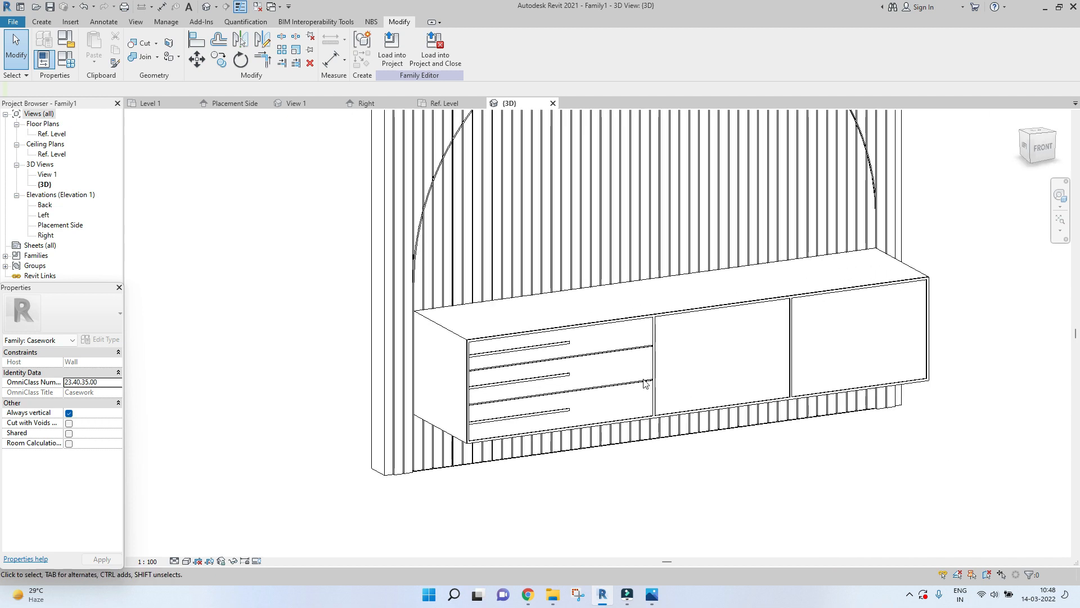
# Start a similar extrusion from the drawer strips in the front view and pick the middle door panel's front face as work plane.
pyautogui.keyDown('shift'); pyautogui.moveTo(815, 301); pyautogui.dragTo(634, 330, button='middle'); pyautogui.keyUp('shift')
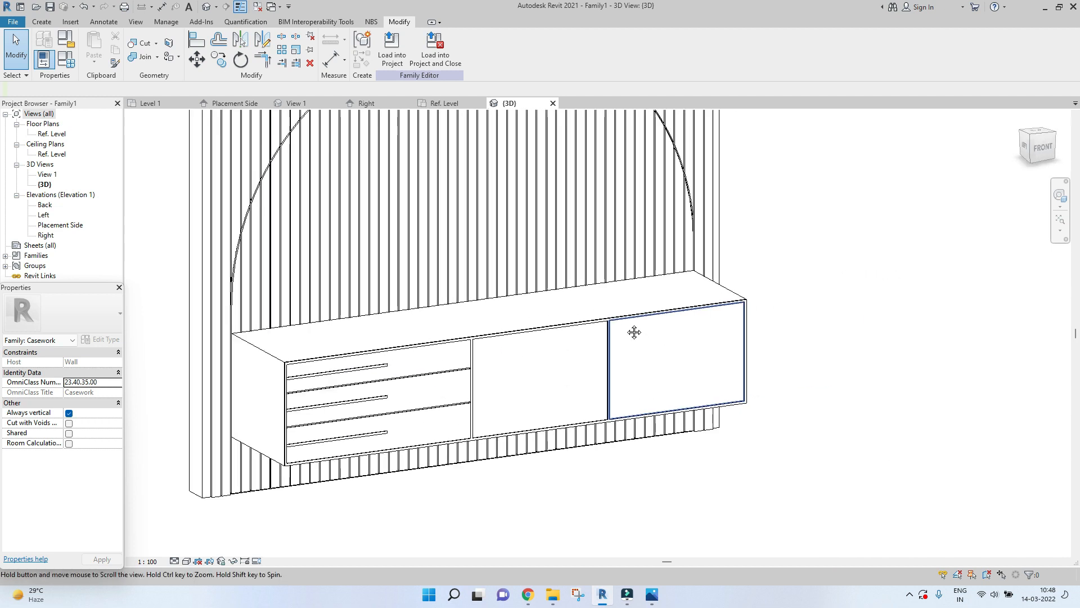
pyautogui.click(1040, 155)
pyautogui.scroll(5, 772, 453)
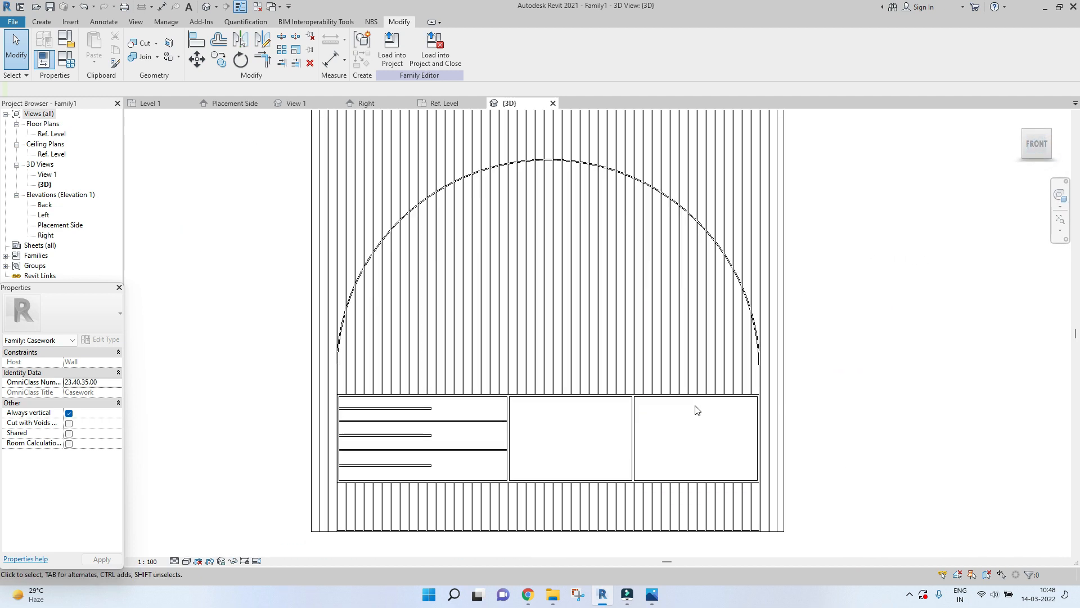
pyautogui.click(224, 414)
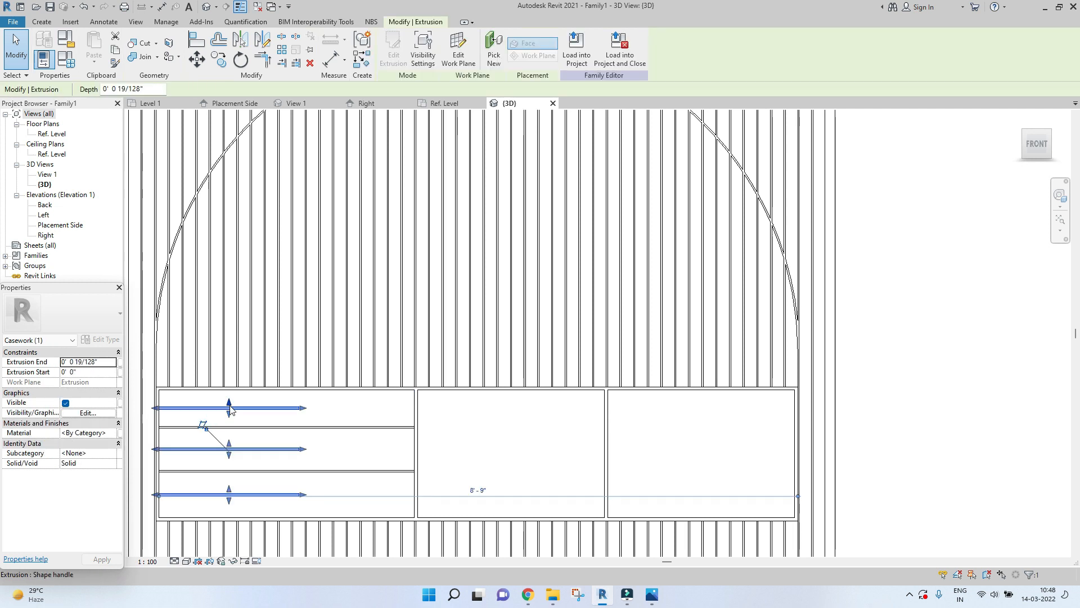
pyautogui.press('c')
pyautogui.press('s')
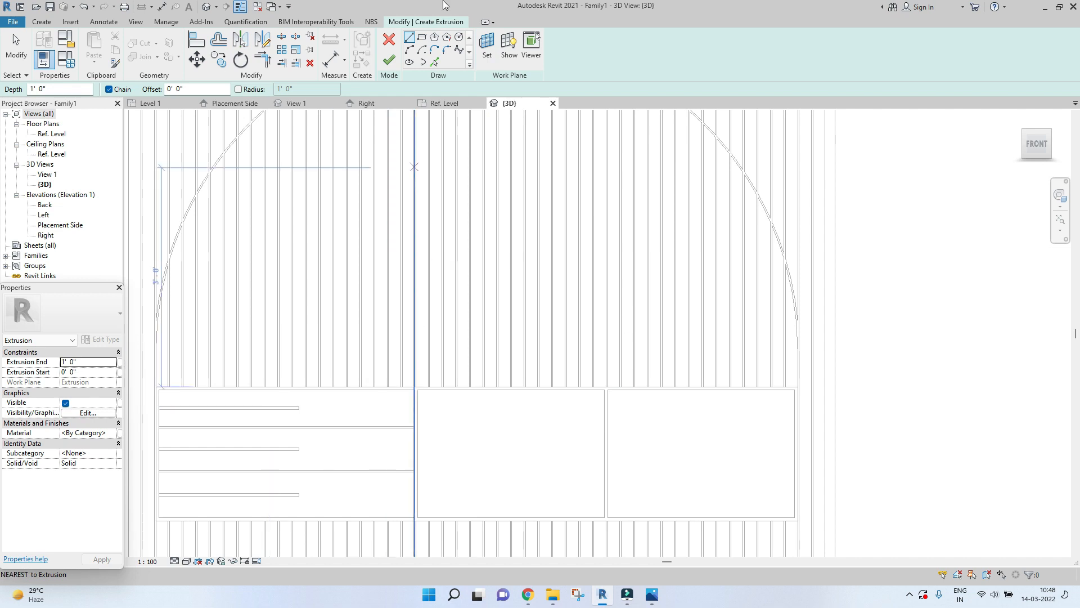
pyautogui.click(458, 38)
pyautogui.click(487, 48)
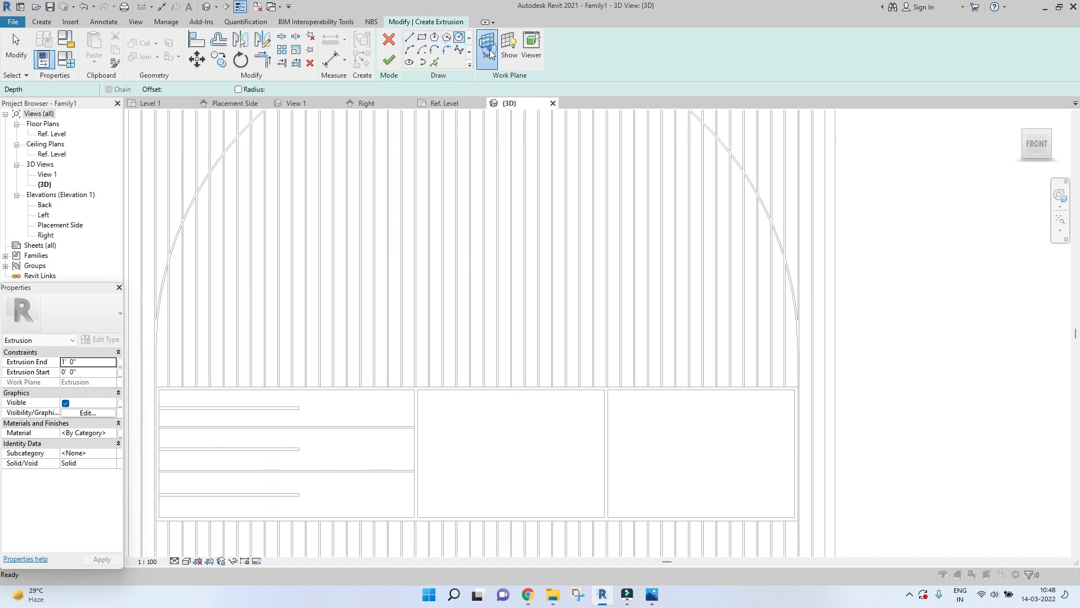
pyautogui.click(502, 365)
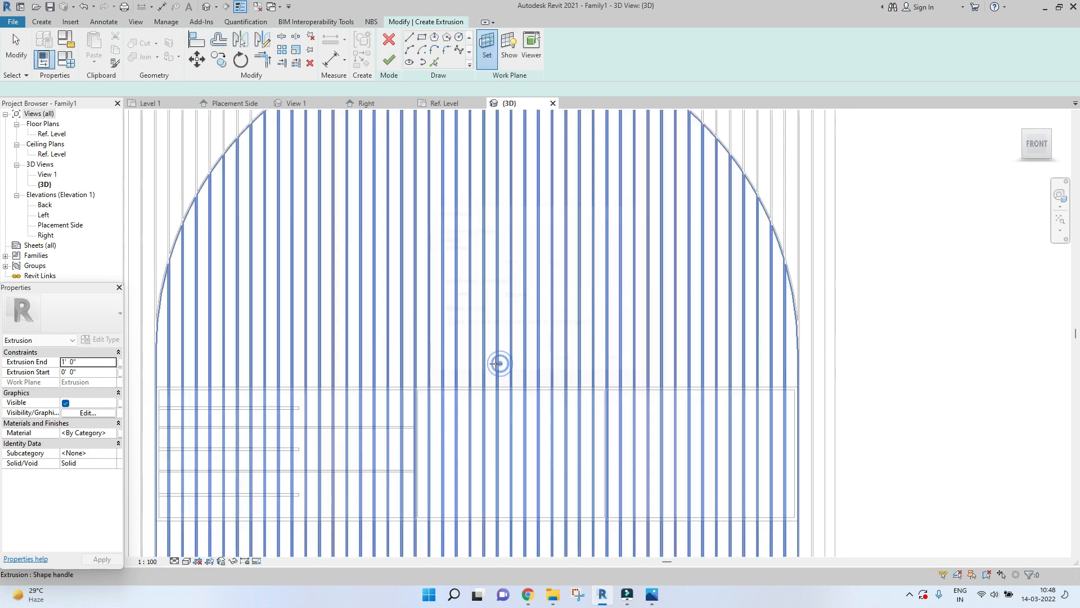
pyautogui.click(421, 400)
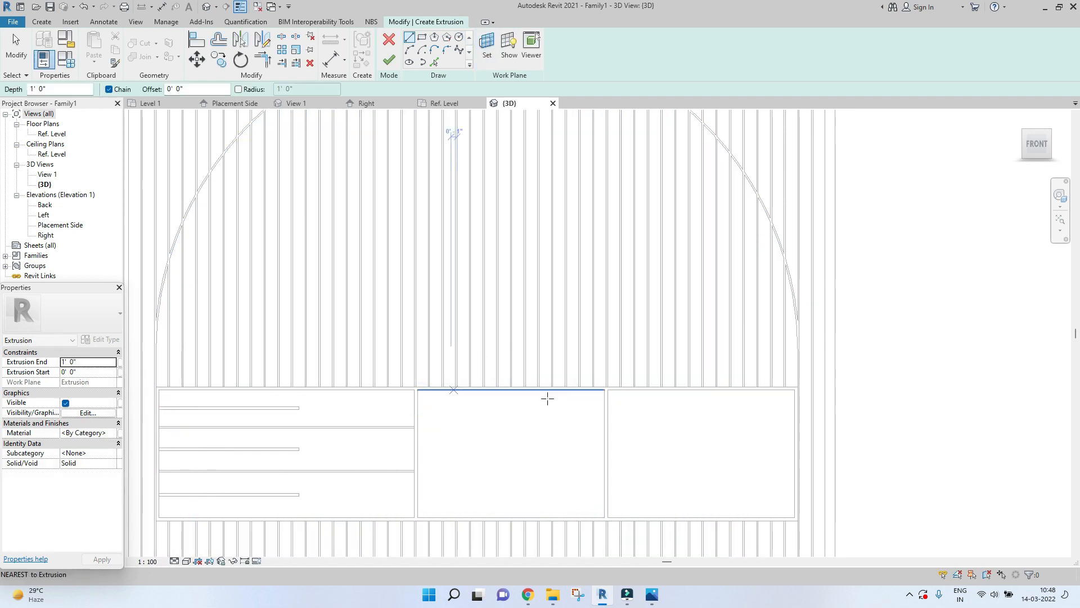
# Sketch a circle of about 1/2" radius near the upper right corner of the middle door panel.
pyautogui.scroll(3, 511, 372)
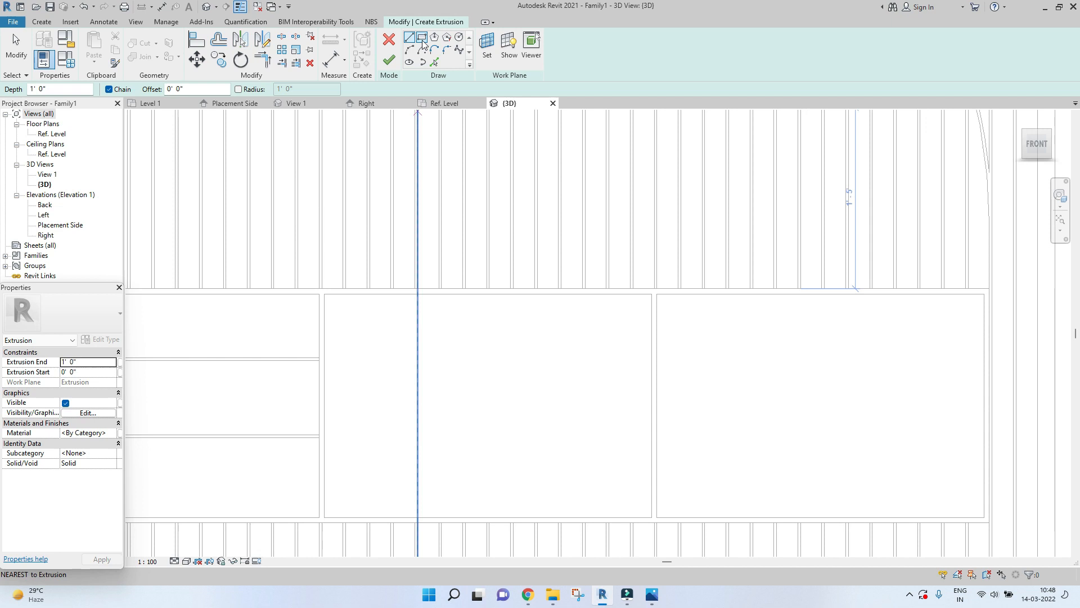
pyautogui.click(460, 39)
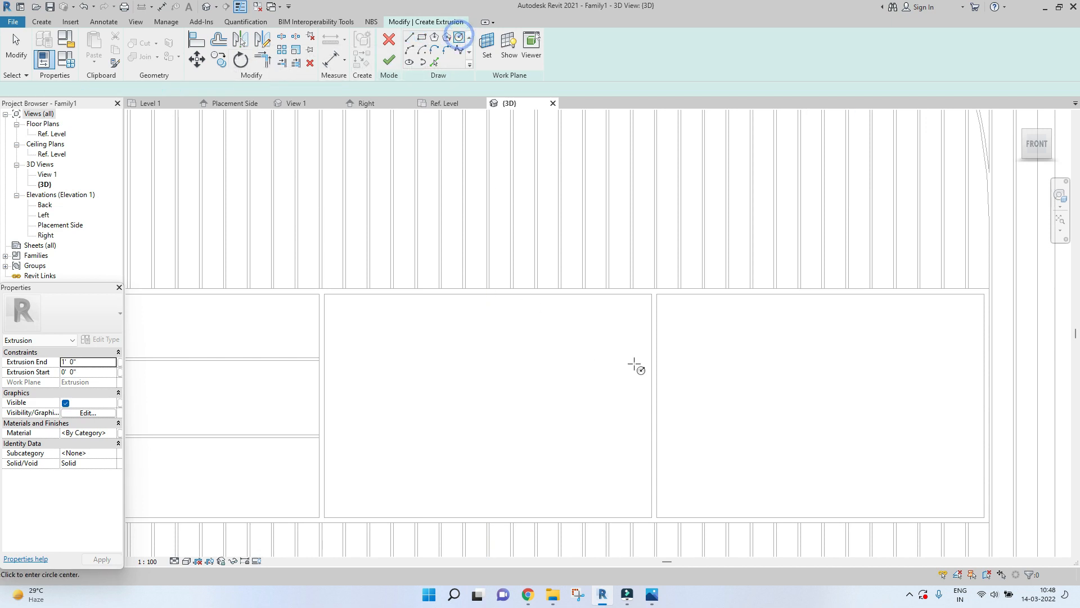
pyautogui.click(628, 327)
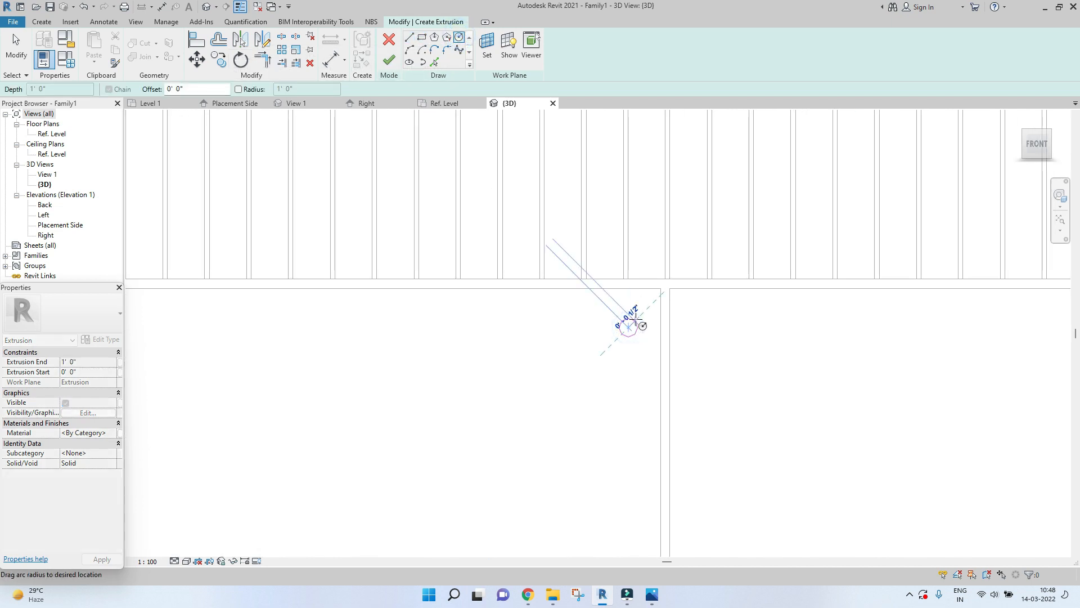
pyautogui.click(635, 320)
pyautogui.scroll(-1, 678, 318)
pyautogui.press('Escape')
pyautogui.scroll(-5, 594, 379)
pyautogui.scroll(5, 622, 380)
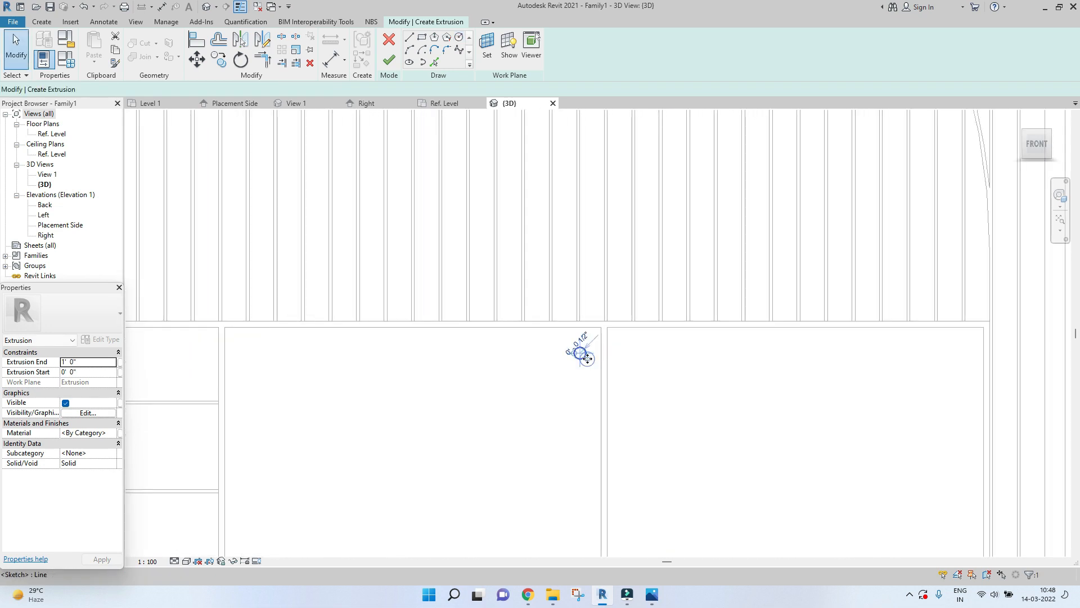
# Set the circle's radius to 3/4".
pyautogui.click(587, 359)
pyautogui.scroll(3, 587, 359)
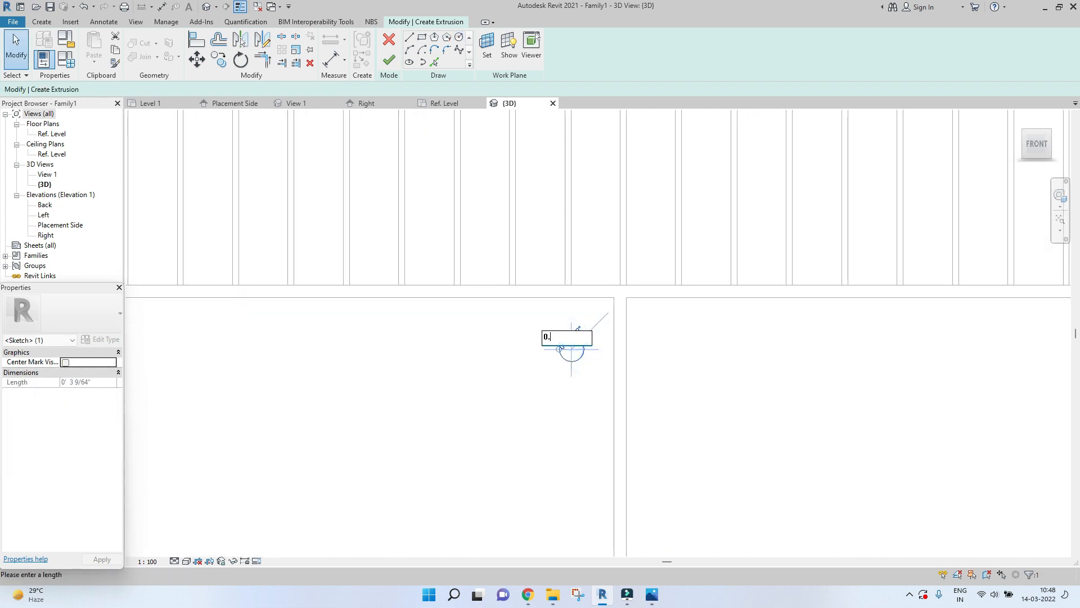
pyautogui.press('Escape')
pyautogui.scroll(-4, 580, 342)
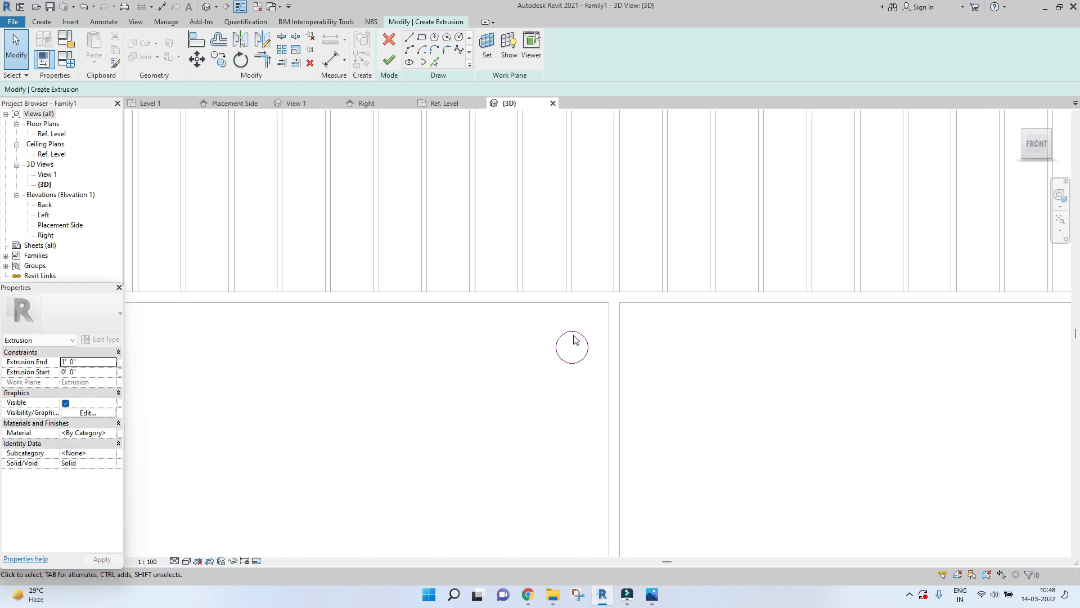
pyautogui.click(592, 387)
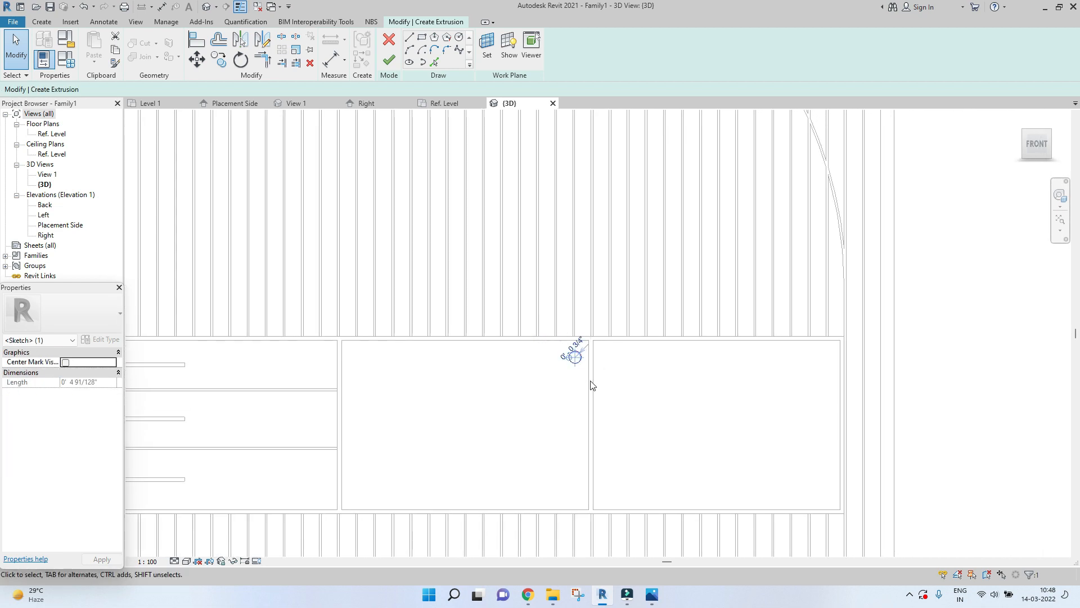
pyautogui.moveTo(626, 305); pyautogui.dragTo(593, 289, button='middle')
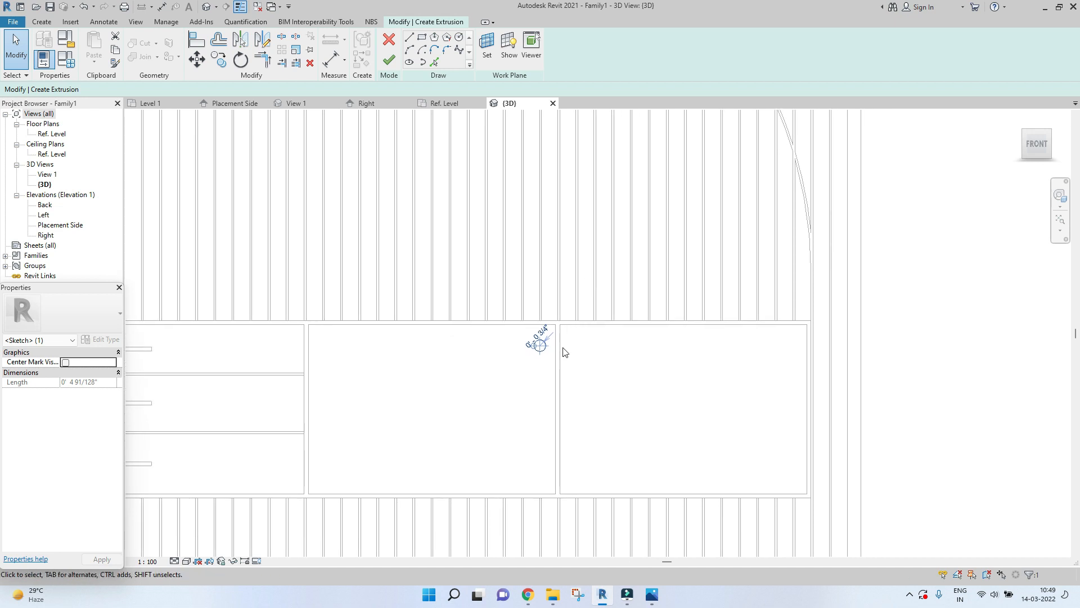
pyautogui.scroll(3, 564, 352)
pyautogui.press('Escape')
# Mirror a copy of the circle onto the right door panel about a vertical axis drawn midway between the doors.
pyautogui.moveTo(521, 357); pyautogui.dragTo(501, 257, button='middle')
pyautogui.scroll(3, 529, 357)
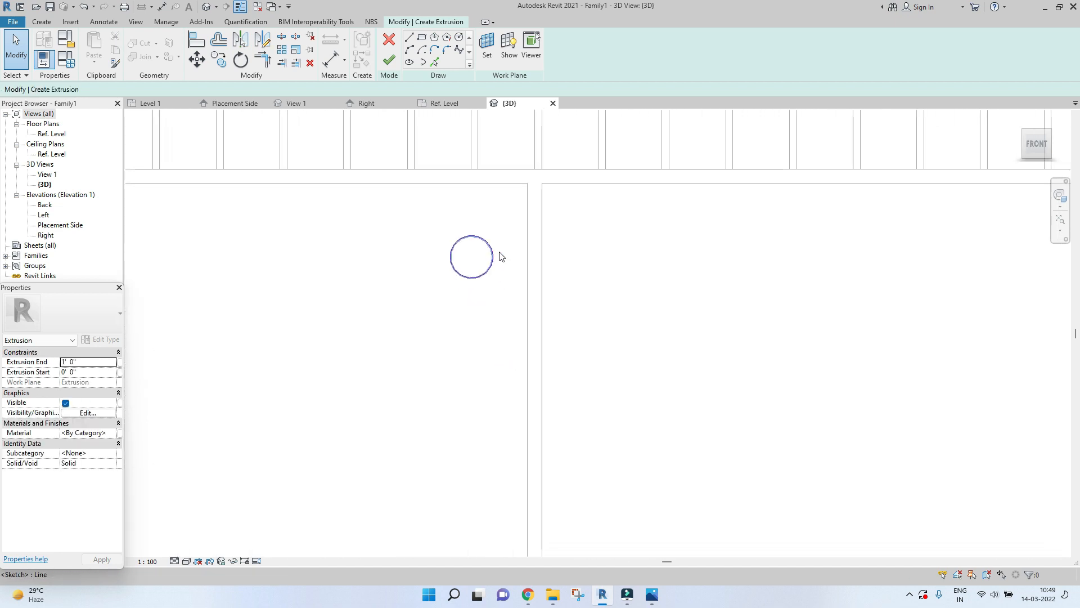
pyautogui.click(469, 237)
pyautogui.click(270, 41)
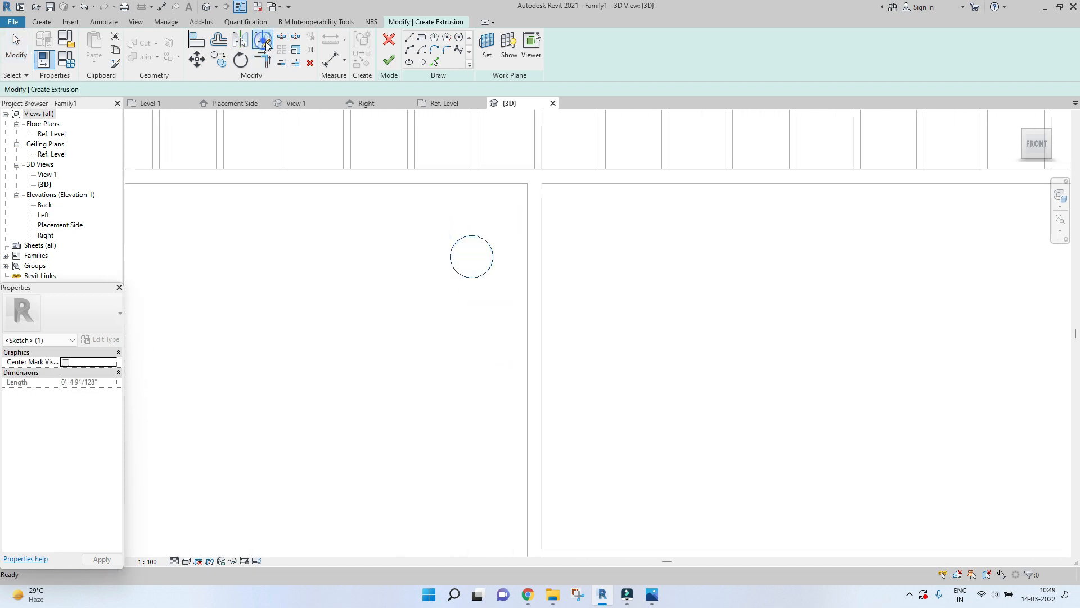
pyautogui.click(536, 169)
pyautogui.scroll(-3, 535, 229)
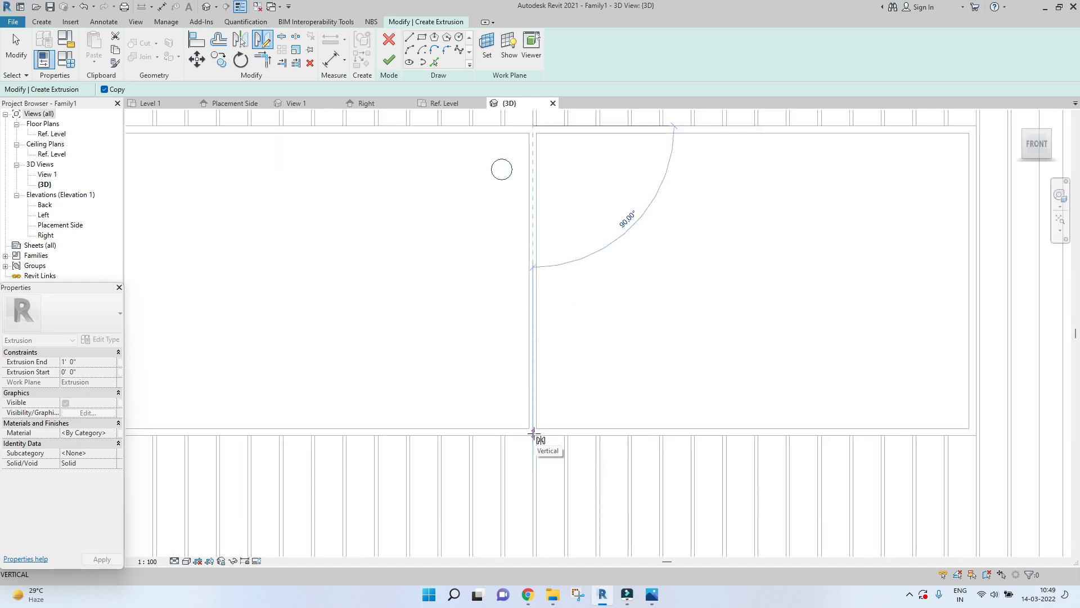
pyautogui.click(534, 433)
pyautogui.press('Escape')
pyautogui.scroll(-3, 577, 242)
pyautogui.moveTo(577, 242); pyautogui.dragTo(590, 372, button='middle')
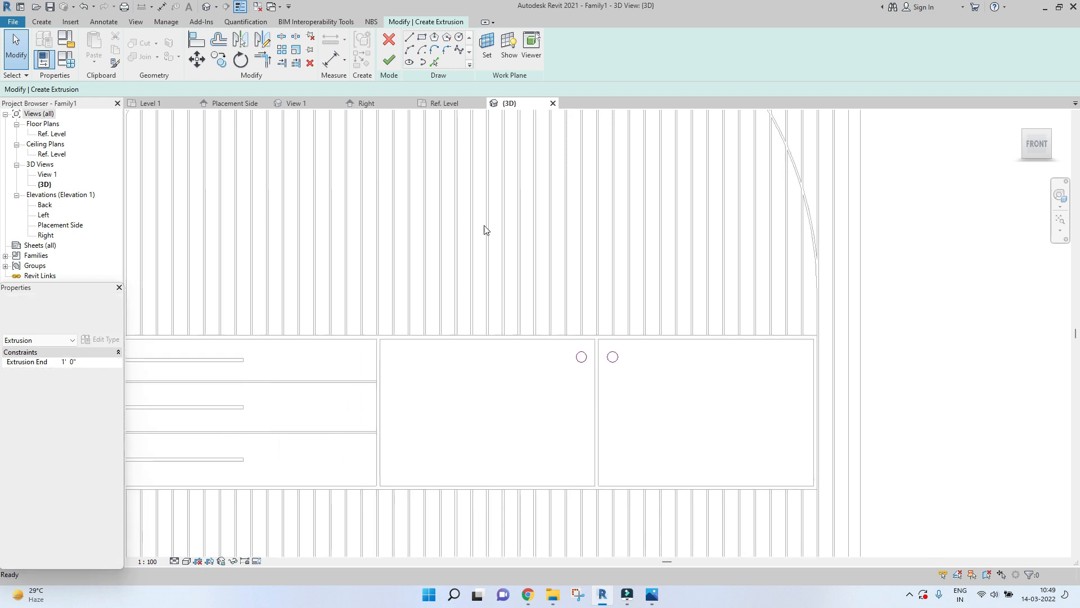
# Finish the two-circle extrusion and shorten its depth in the left view to form short round knobs on the doors.
pyautogui.click(390, 62)
pyautogui.keyDown('shift'); pyautogui.moveTo(395, 369); pyautogui.dragTo(681, 367, button='middle'); pyautogui.keyUp('shift')
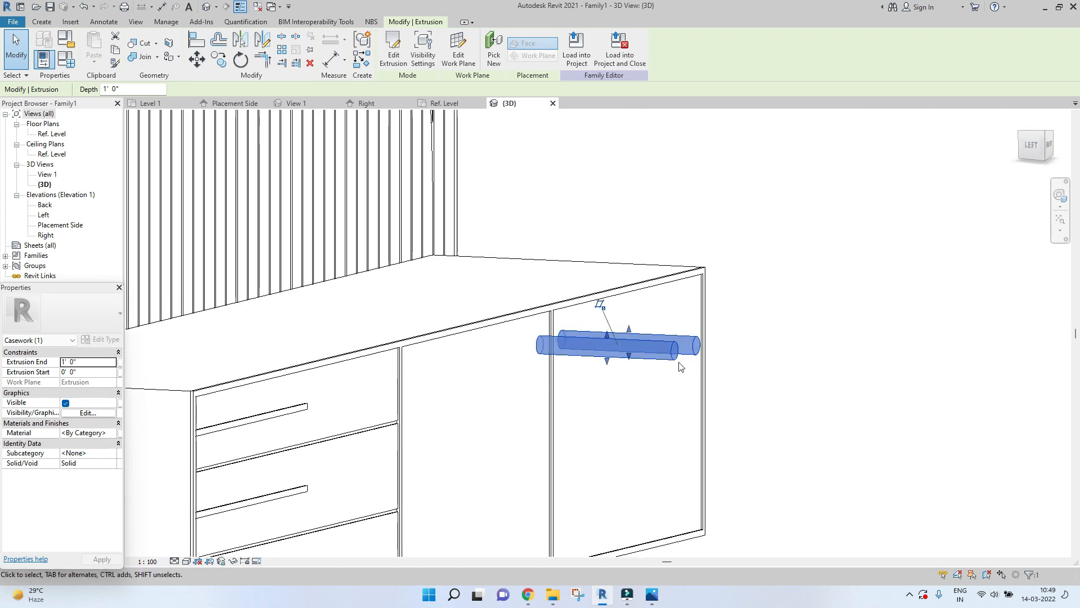
pyautogui.click(1034, 147)
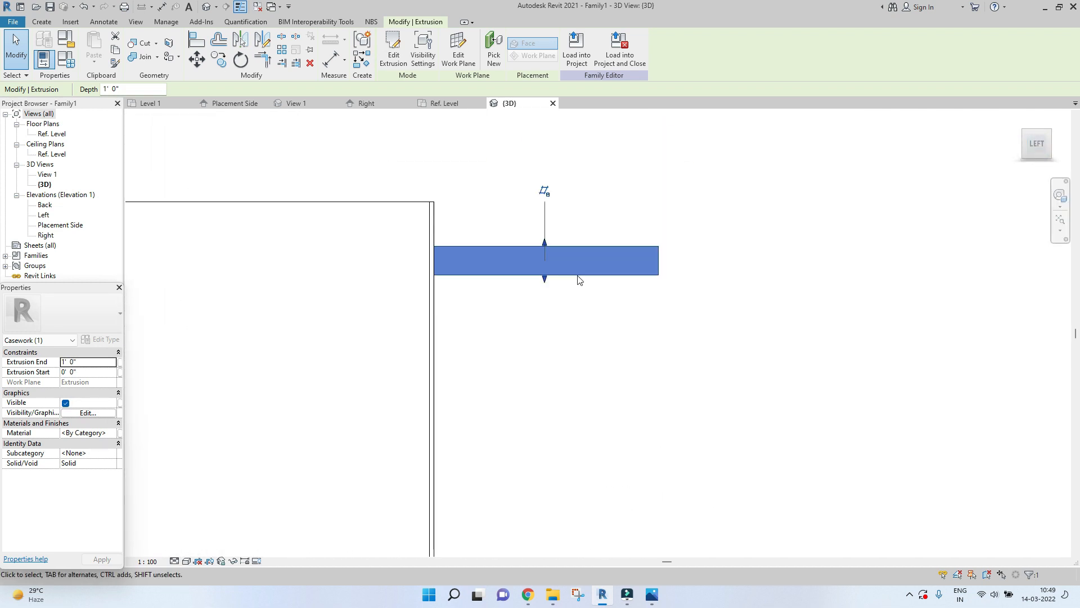
pyautogui.click(634, 297)
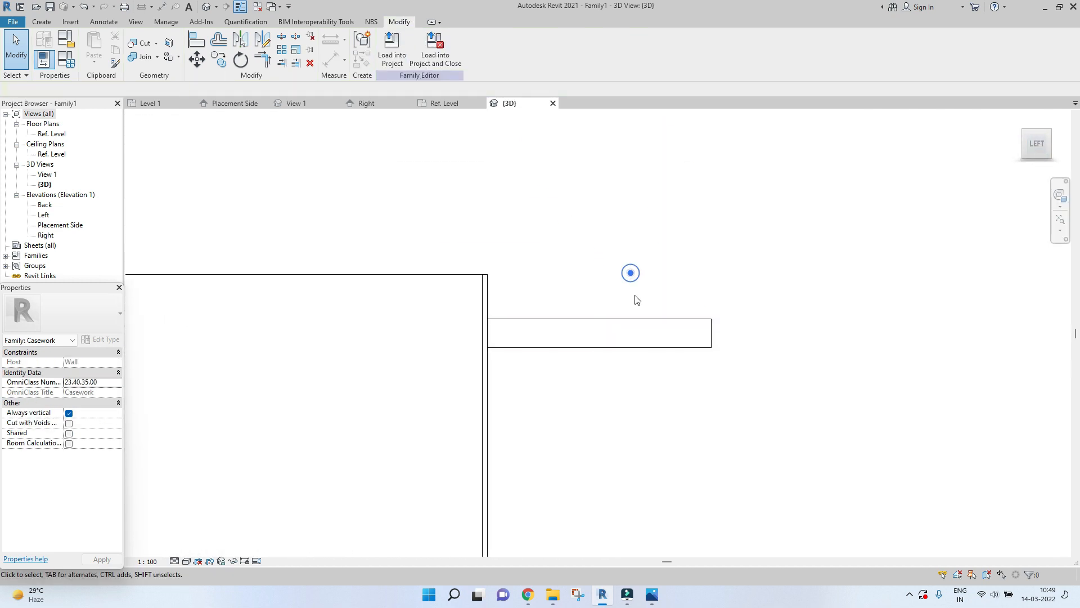
pyautogui.click(681, 329)
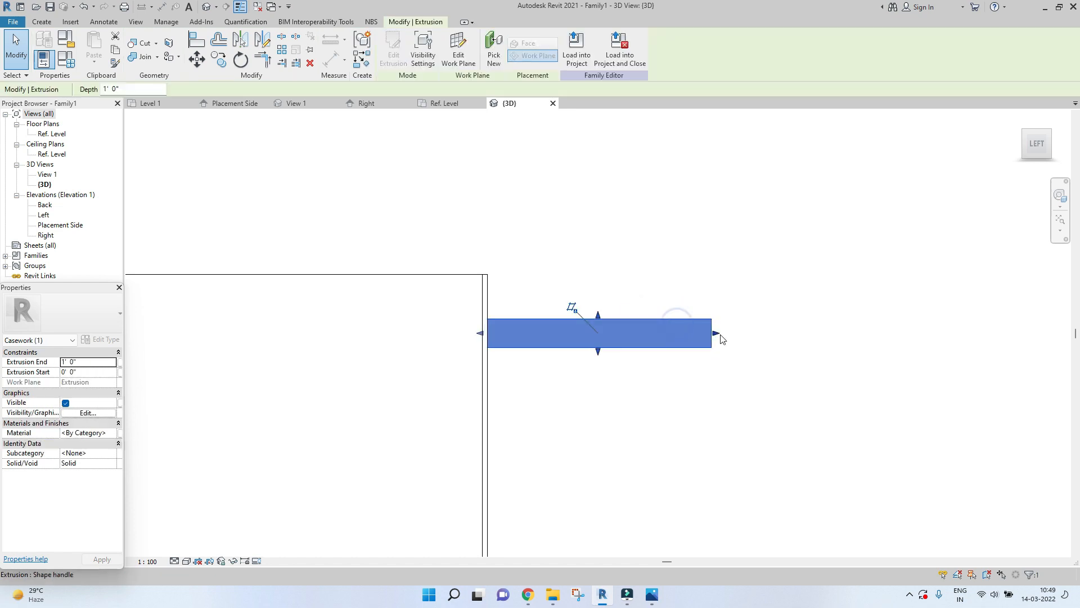
pyautogui.click(458, 306)
pyautogui.keyDown('shift'); pyautogui.moveTo(571, 292); pyautogui.dragTo(535, 346, button='middle'); pyautogui.keyUp('shift')
pyautogui.scroll(-3, 535, 345)
pyautogui.keyDown('shift'); pyautogui.moveTo(499, 261); pyautogui.dragTo(468, 270, button='middle'); pyautogui.keyUp('shift')
pyautogui.keyDown('shift'); pyautogui.moveTo(551, 298); pyautogui.dragTo(265, 427, button='middle'); pyautogui.keyUp('shift')
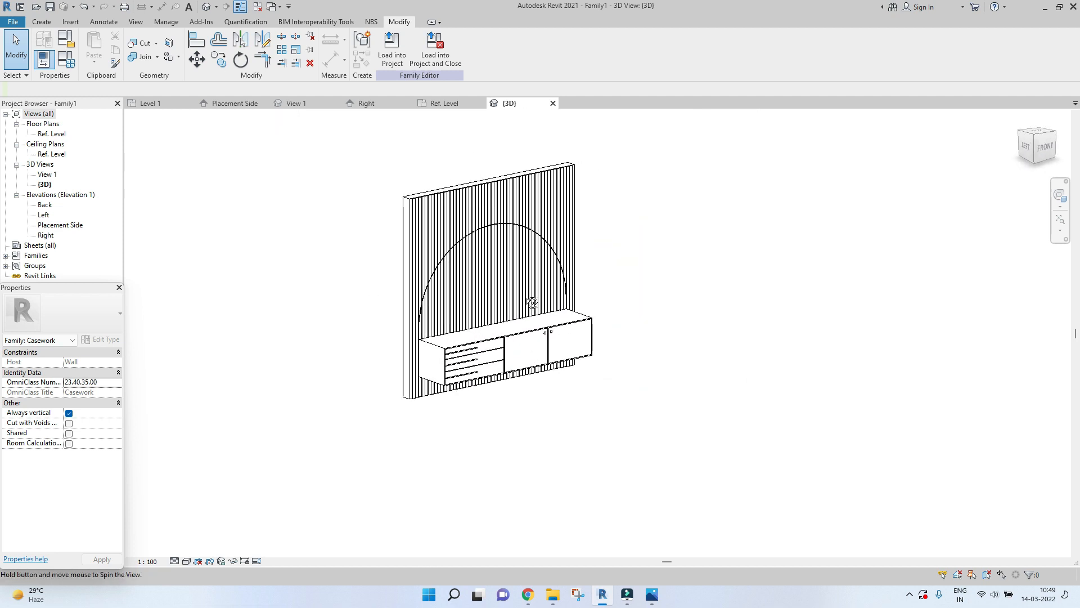
# Display the 3D view of the cabinet and slatted wall in the Shaded visual style.
pyautogui.click(187, 563)
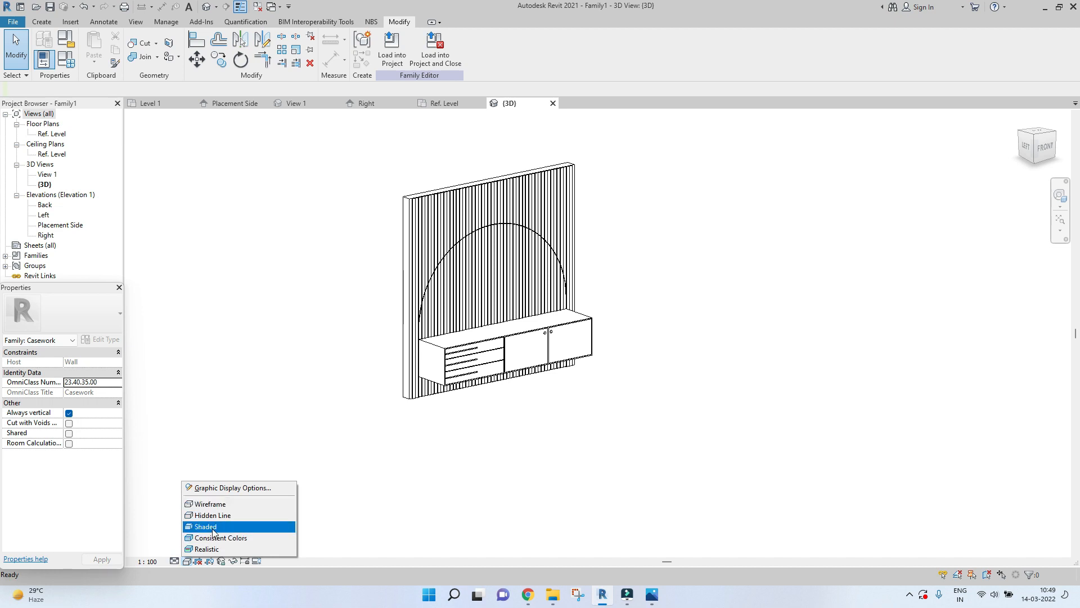
pyautogui.click(212, 528)
pyautogui.moveTo(647, 217)
pyautogui.keyDown('shift'); pyautogui.mouseDown(button='middle')
pyautogui.moveTo(472, 202)
pyautogui.moveTo(591, 253)
pyautogui.mouseUp(button='middle'); pyautogui.keyUp('shift')
pyautogui.scroll(3, 460, 186)
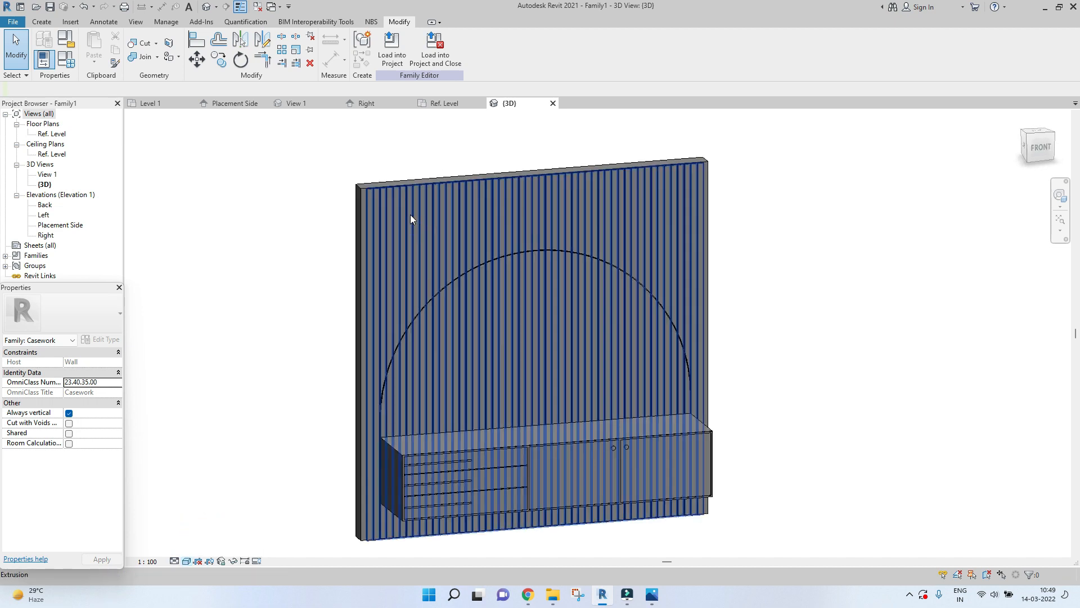
# Create a new material named Cladding_01 for the slatted cladding extrusion outside the arch.
pyautogui.click(411, 218)
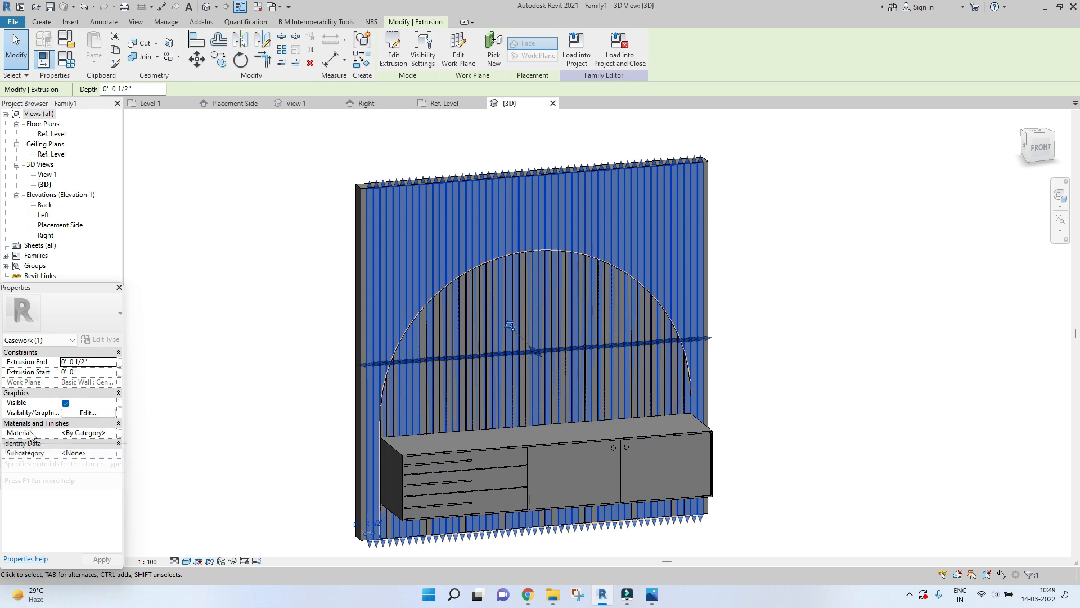
pyautogui.click(116, 435)
pyautogui.click(116, 434)
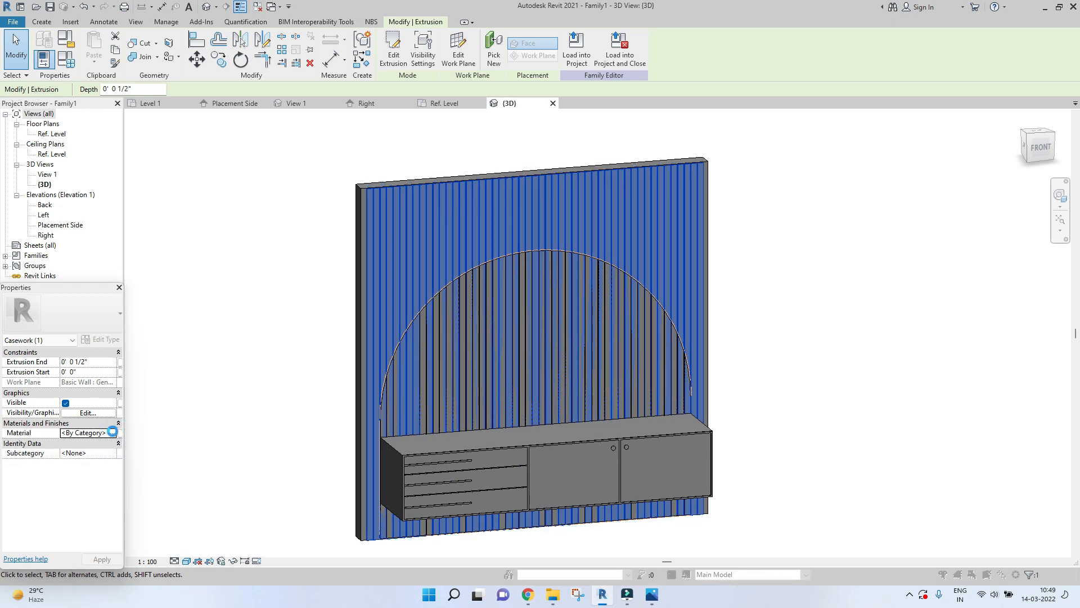
pyautogui.click(350, 380)
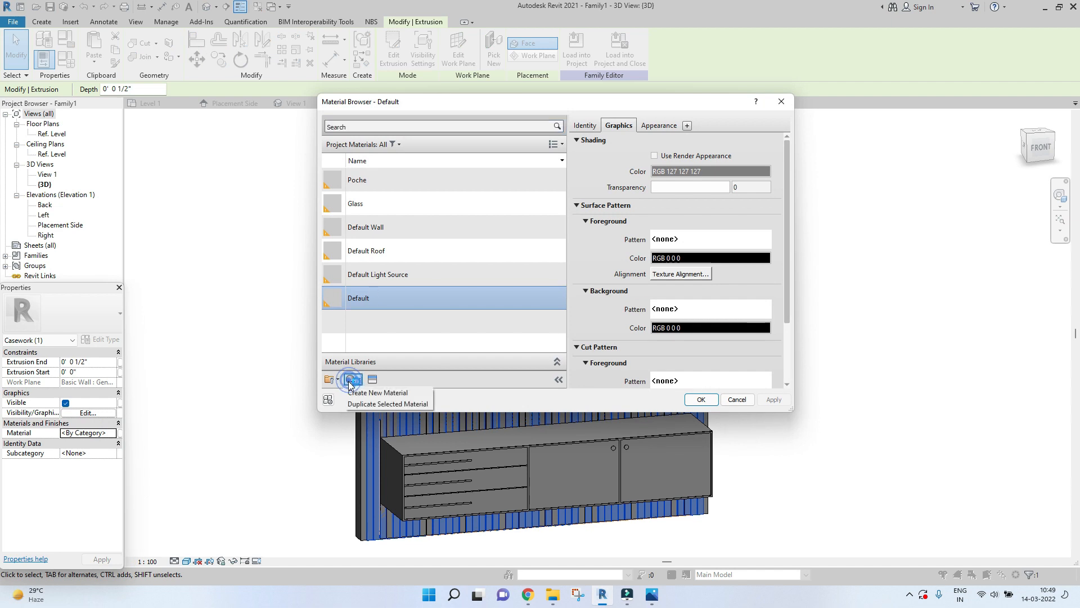
pyautogui.click(363, 394)
pyautogui.rightClick(377, 278)
pyautogui.click(396, 310)
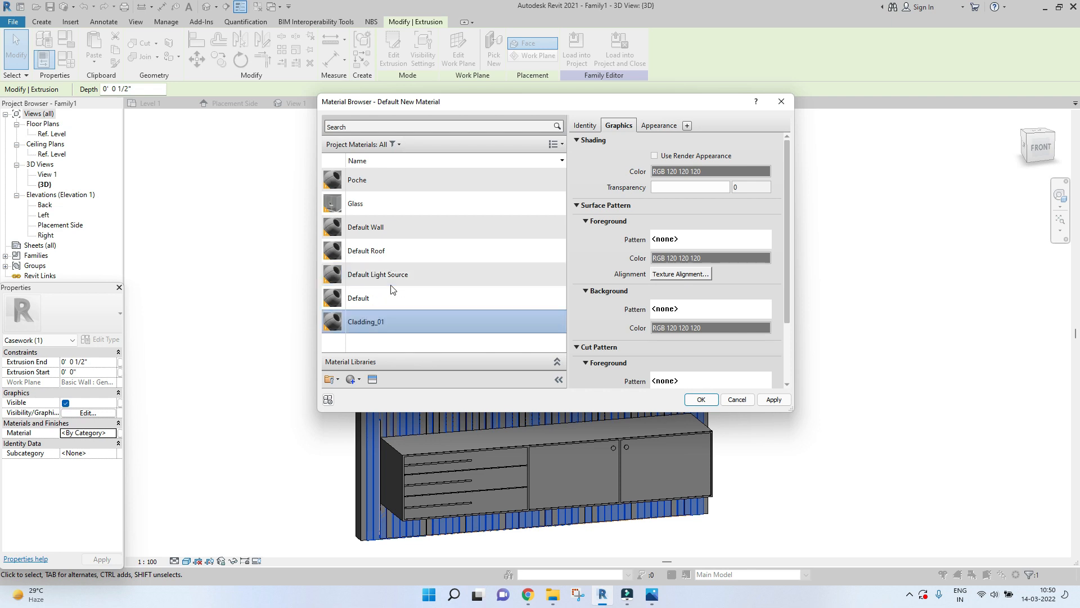
# Replace Cladding_01's appearance with the Ash Door asset from the Wood category of the Appearance Library.
pyautogui.click(659, 125)
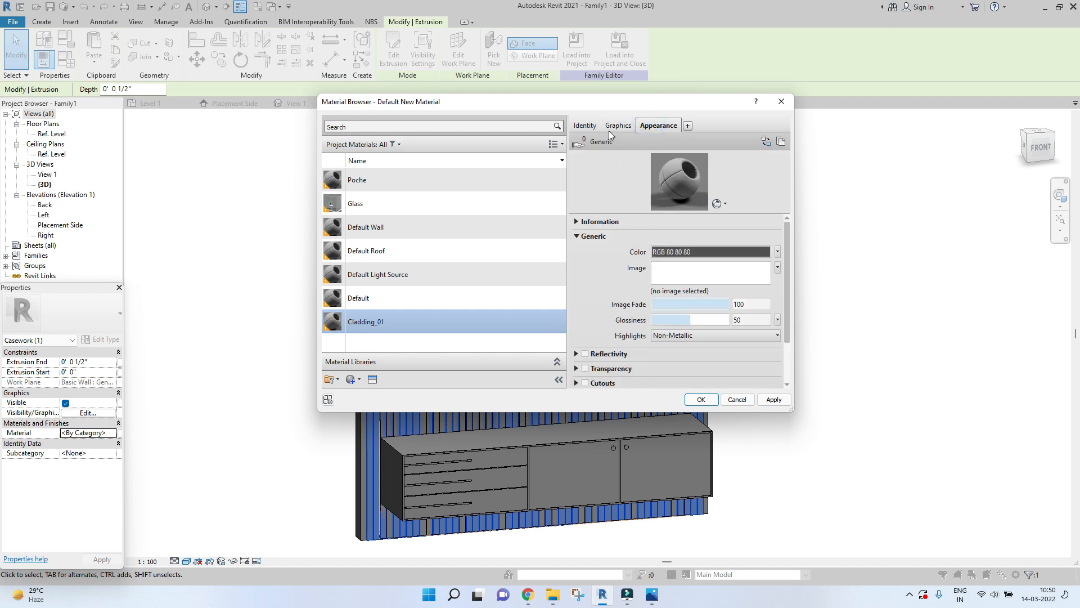
pyautogui.click(373, 380)
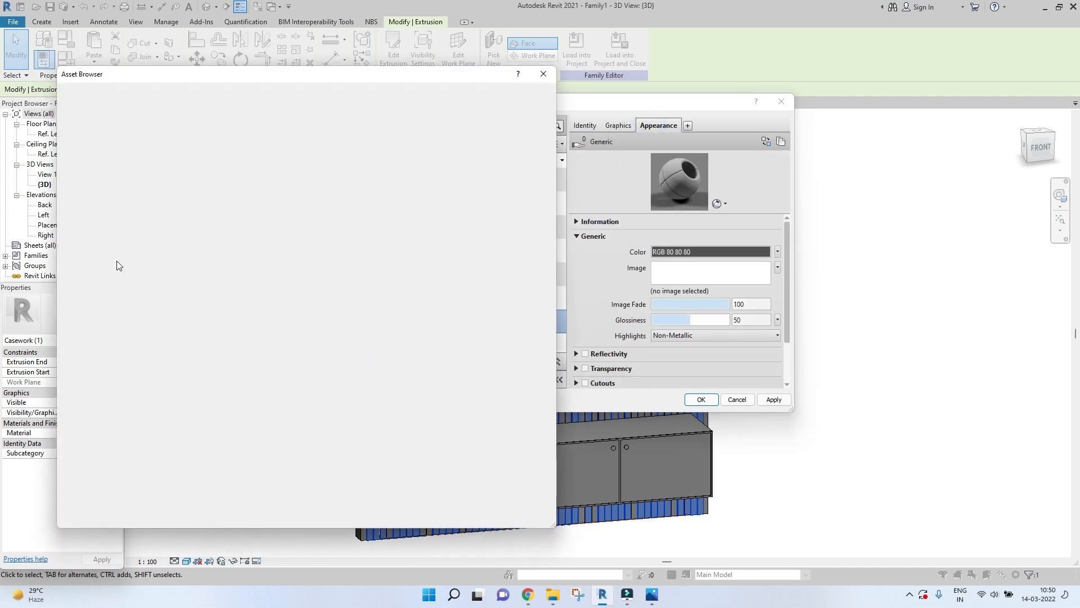
pyautogui.click(62, 155)
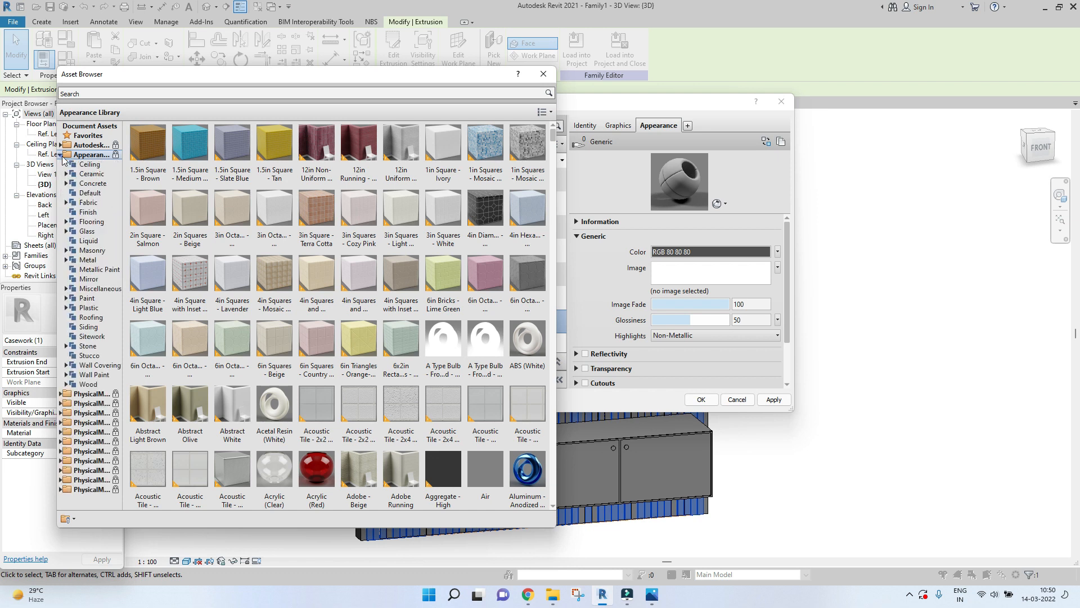
pyautogui.click(86, 385)
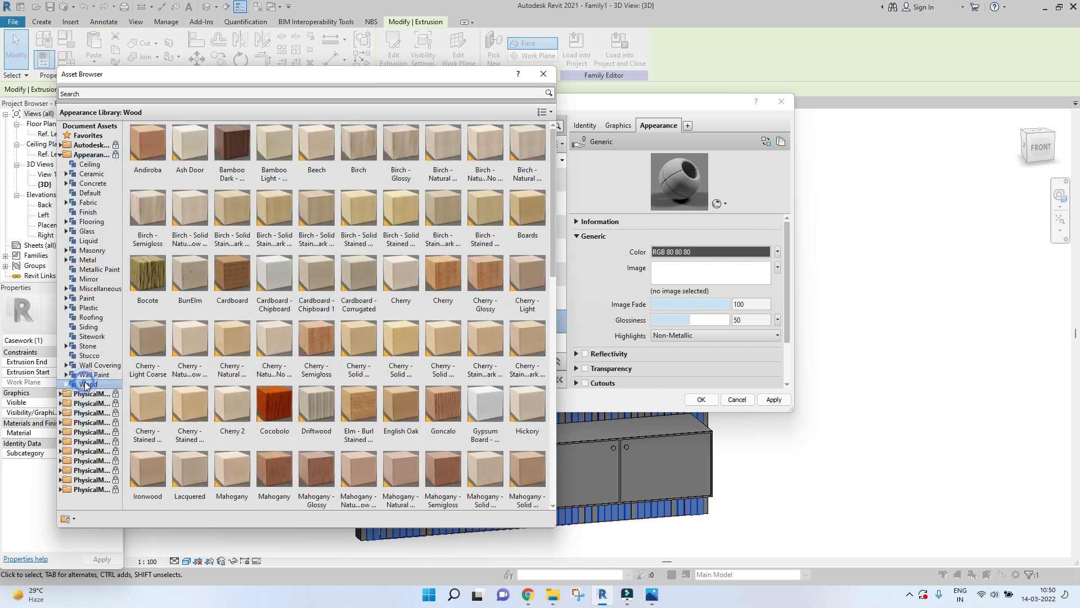
pyautogui.click(190, 179)
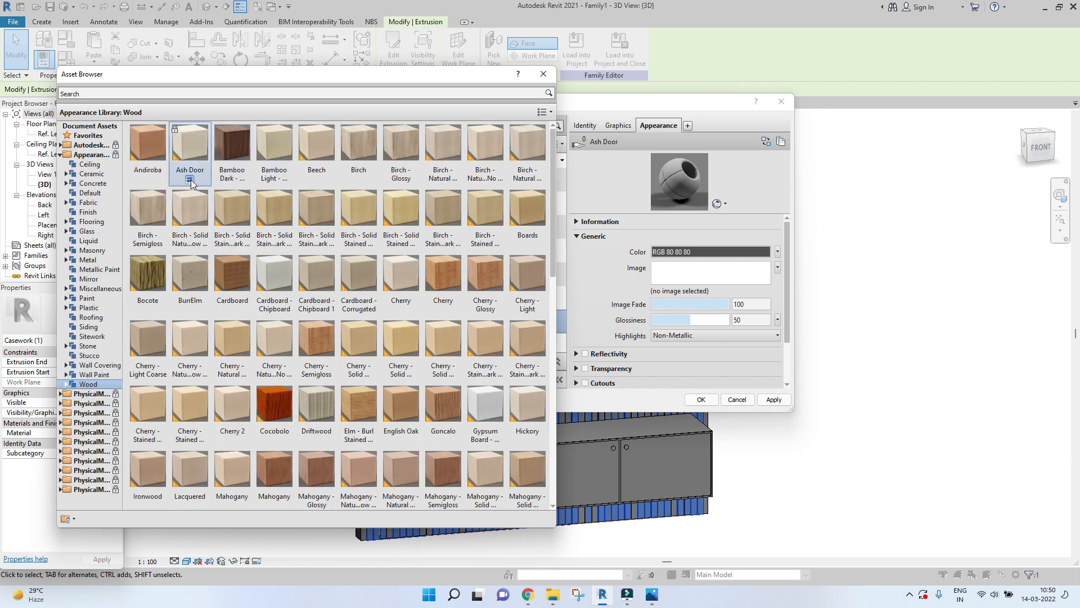
pyautogui.click(544, 73)
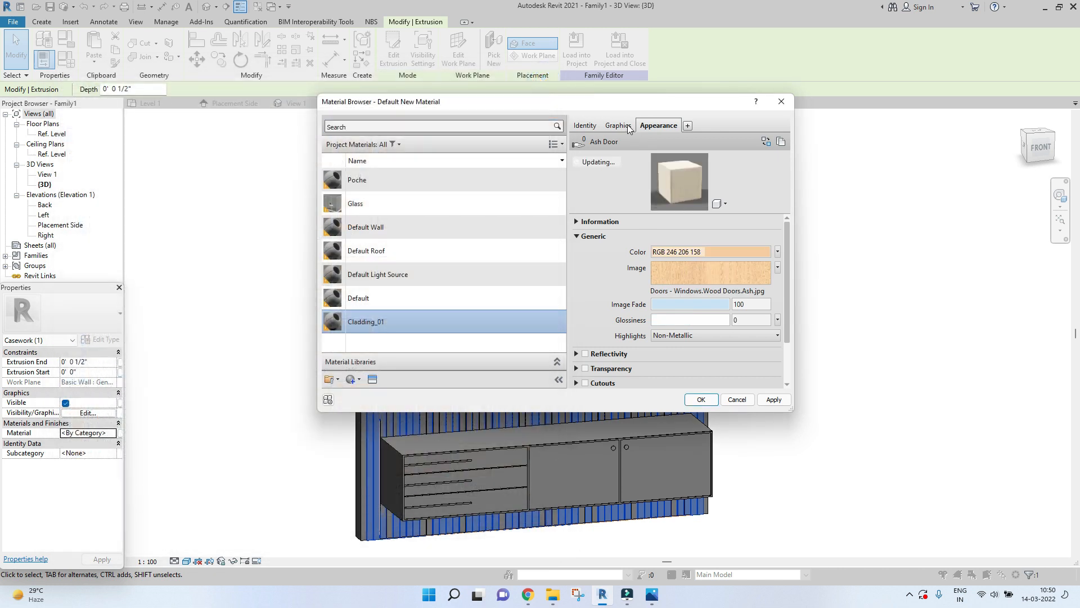
# Base Cladding_01's shading on its render appearance and assign the material to the slatted cladding outside the arch.
pyautogui.click(619, 125)
pyautogui.click(654, 157)
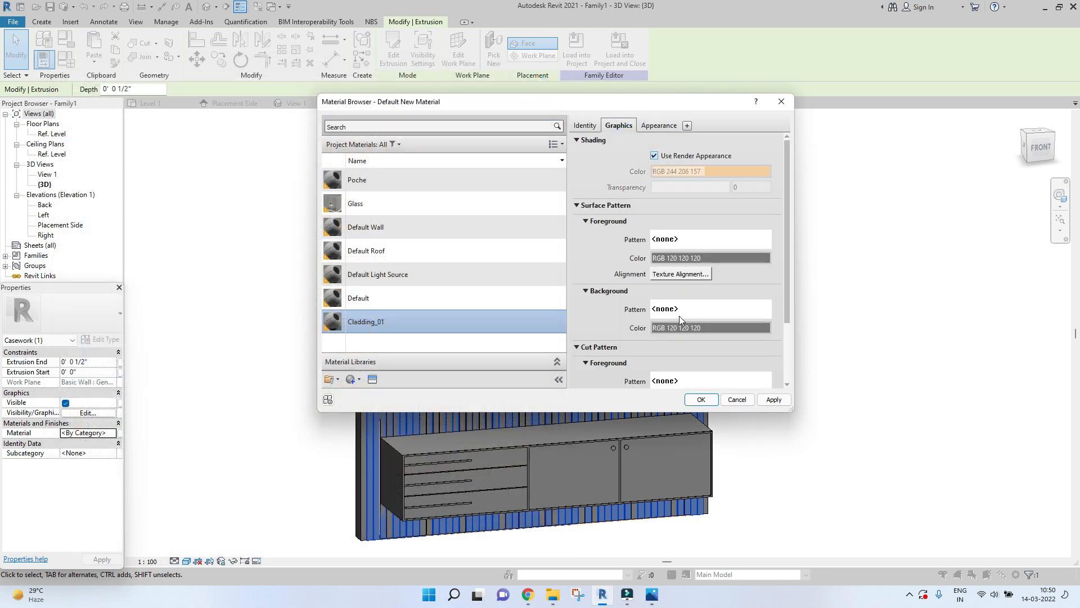
pyautogui.click(774, 400)
pyautogui.click(696, 395)
pyautogui.click(770, 380)
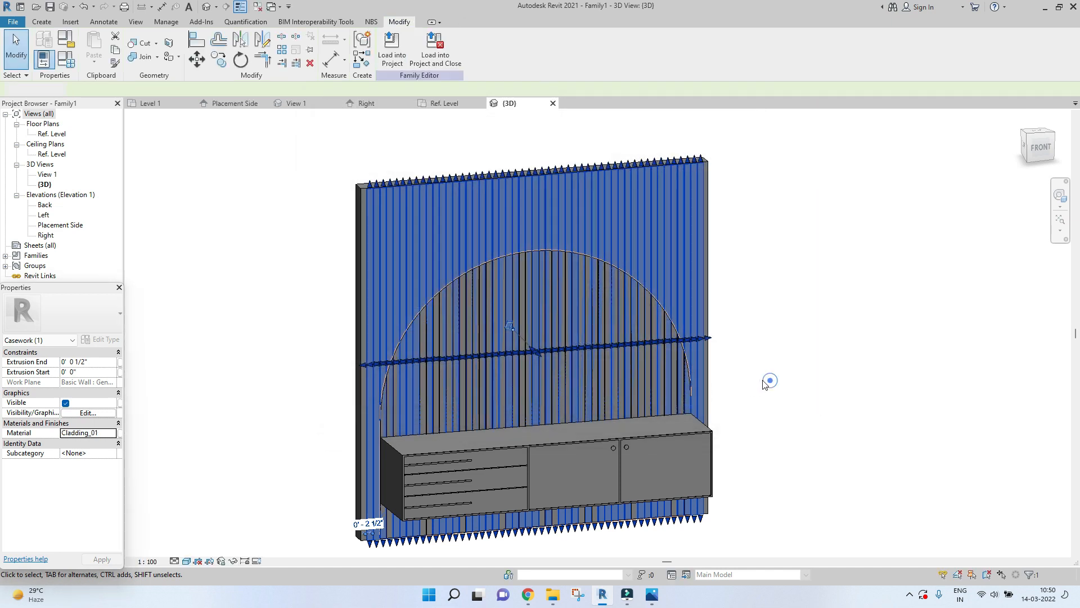
pyautogui.scroll(-3, 654, 313)
pyautogui.scroll(4, 622, 272)
pyautogui.click(620, 255)
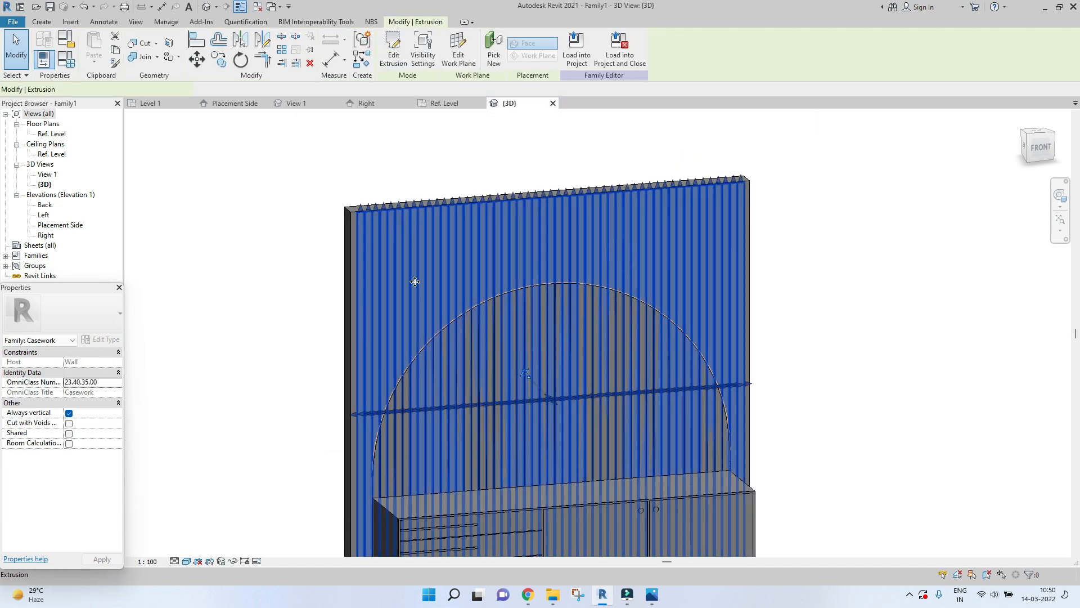
pyautogui.click(885, 172)
pyautogui.scroll(3, 639, 225)
pyautogui.scroll(-4, 592, 269)
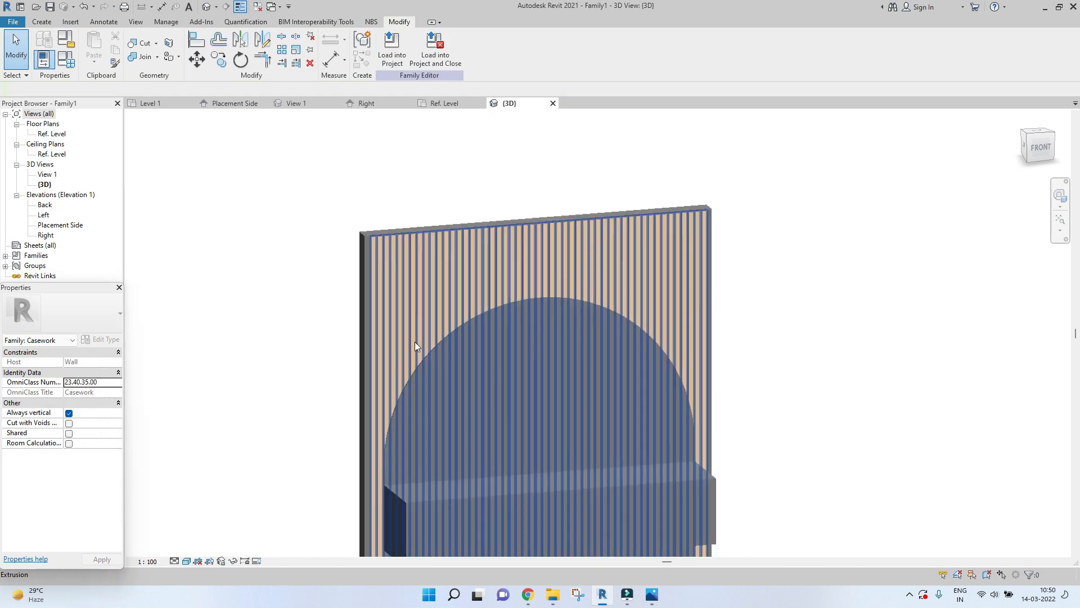
pyautogui.scroll(6, 407, 313)
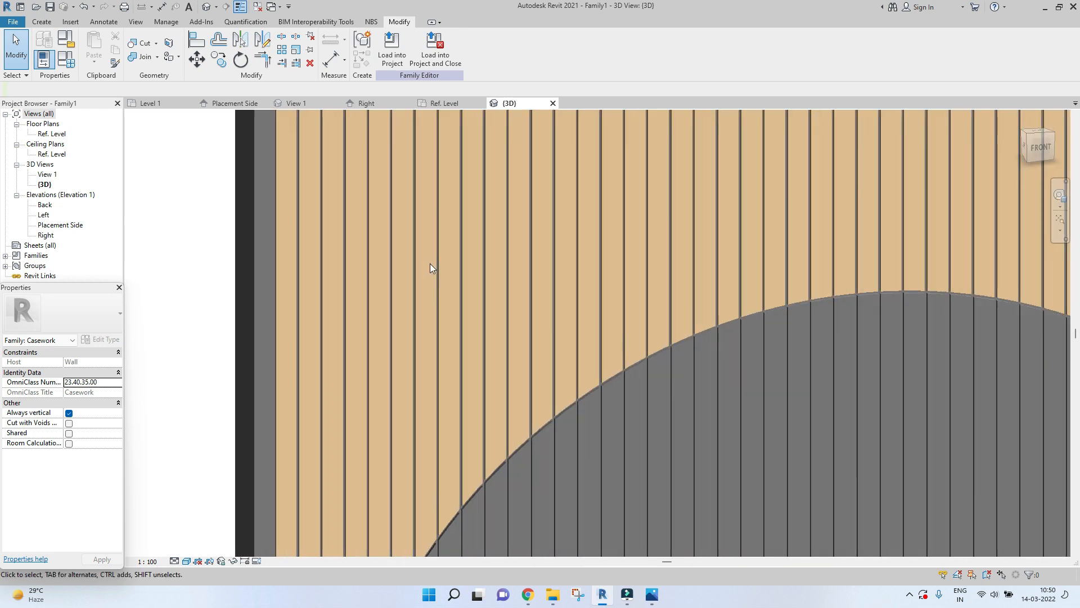
# Turn off Use Render Appearance for Cladding_01 and set its shading color to RGB 232-227-219.
pyautogui.click(434, 262)
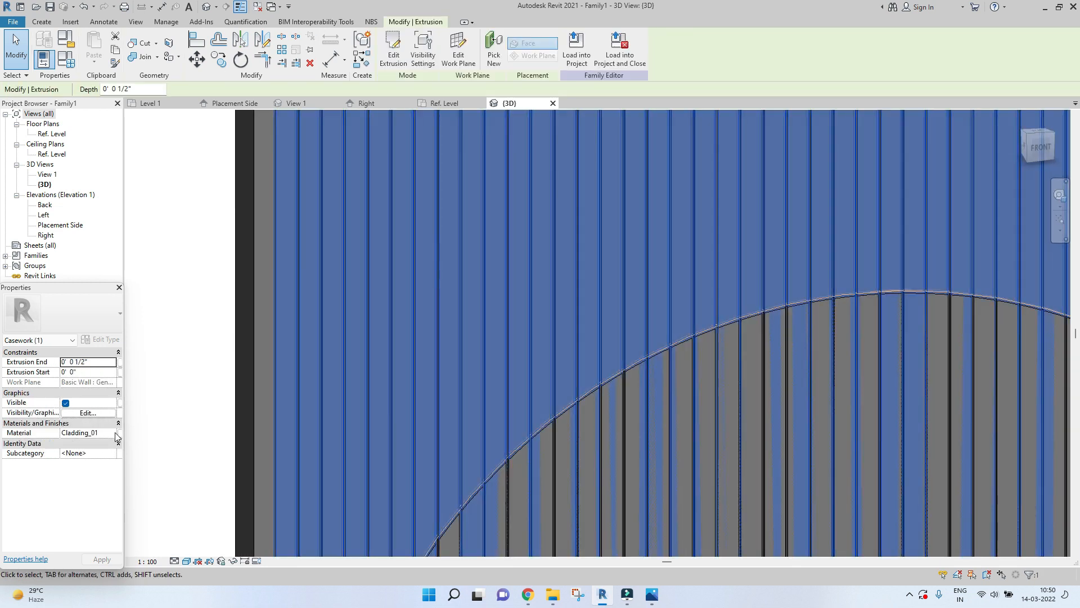
pyautogui.click(117, 433)
pyautogui.click(654, 156)
pyautogui.click(667, 171)
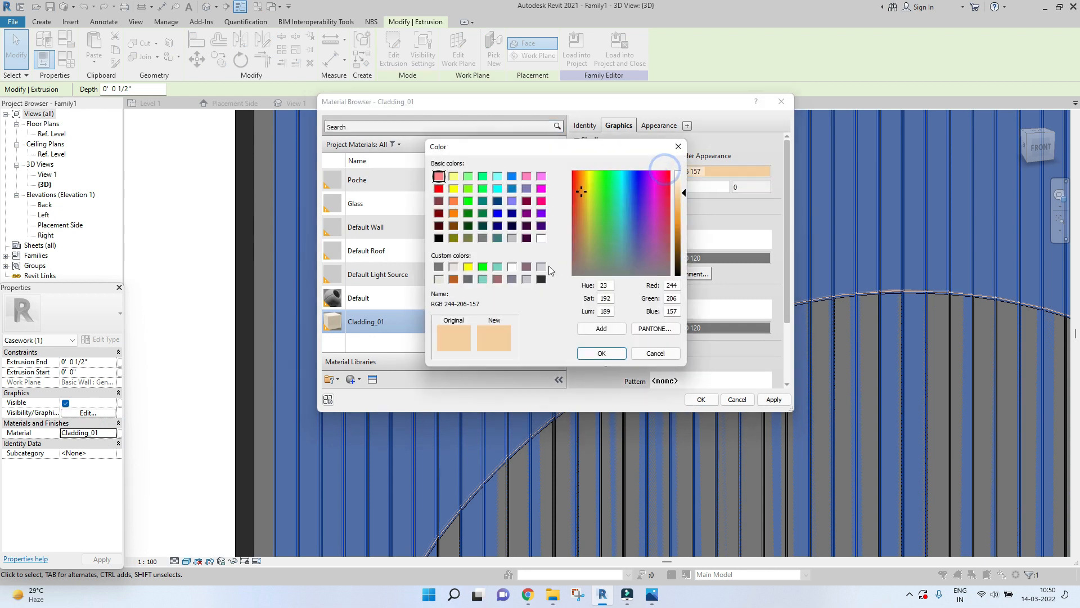
pyautogui.click(439, 279)
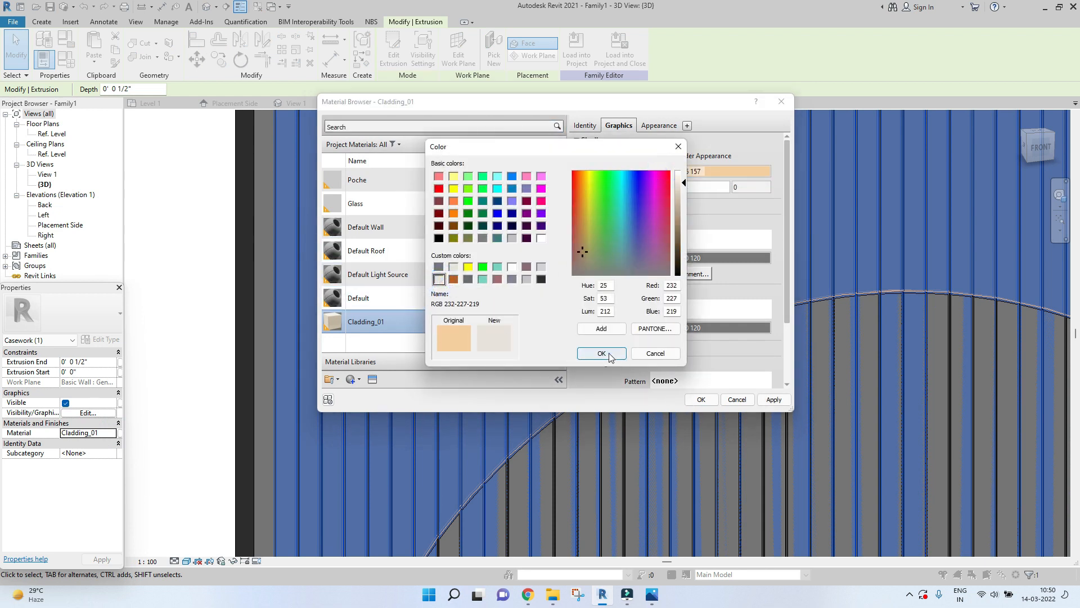
pyautogui.click(602, 353)
pyautogui.click(774, 399)
pyautogui.click(703, 398)
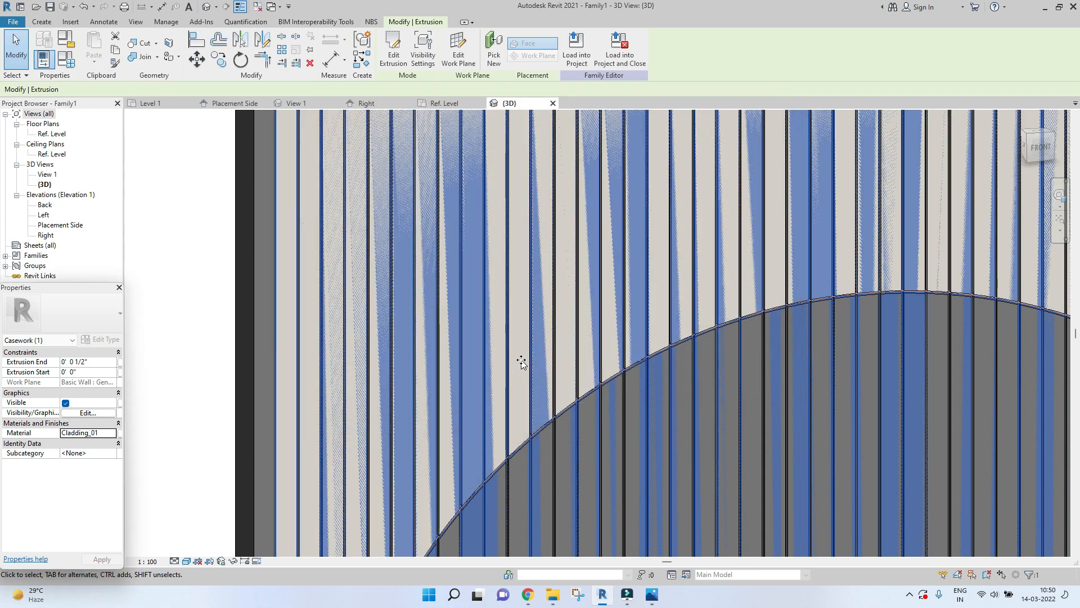
# Examine the recolored cladding around the arch and cabinet from several angles and distances.
pyautogui.scroll(-5, 522, 359)
pyautogui.click(293, 347)
pyautogui.scroll(-3, 454, 272)
pyautogui.moveTo(463, 403); pyautogui.dragTo(555, 340, button='middle')
pyautogui.scroll(5, 562, 259)
pyautogui.scroll(-5, 594, 377)
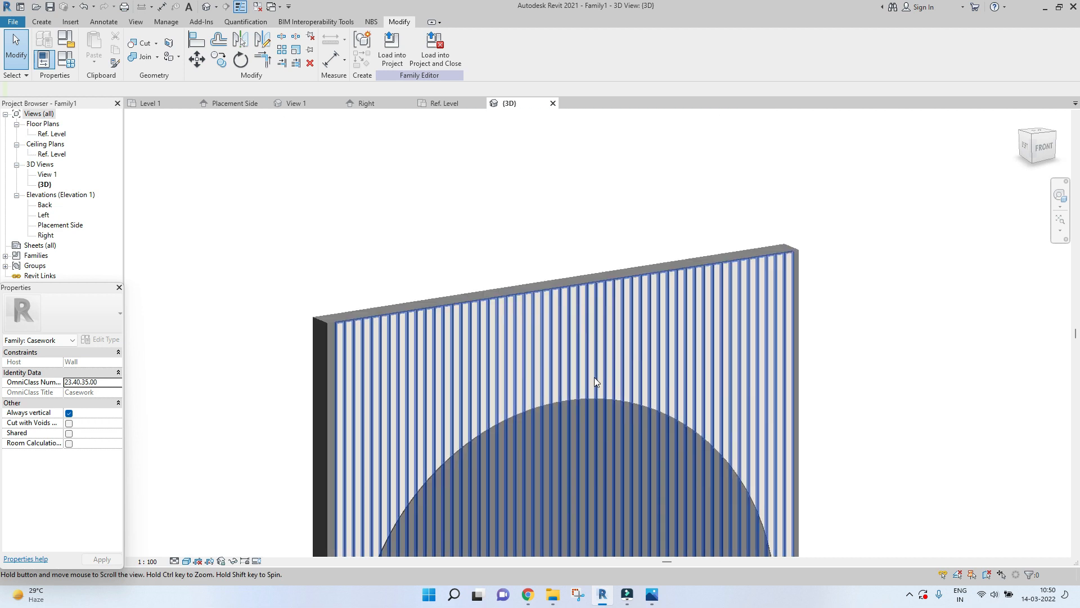
pyautogui.click(595, 361)
pyautogui.scroll(-3, 857, 291)
pyautogui.click(859, 287)
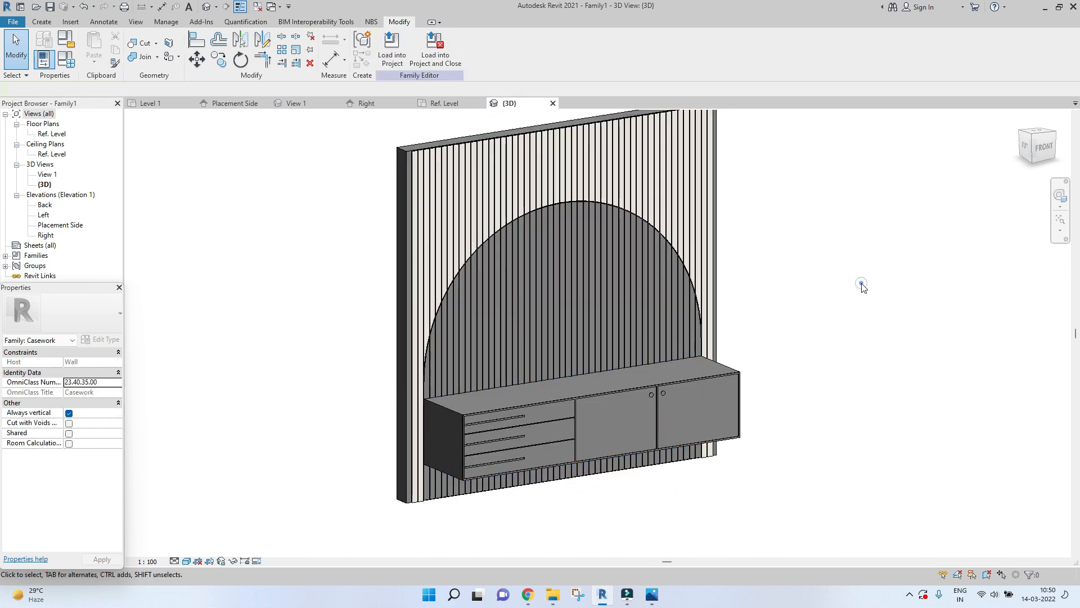
pyautogui.keyDown('shift'); pyautogui.moveTo(714, 319); pyautogui.dragTo(656, 399, button='middle'); pyautogui.keyUp('shift')
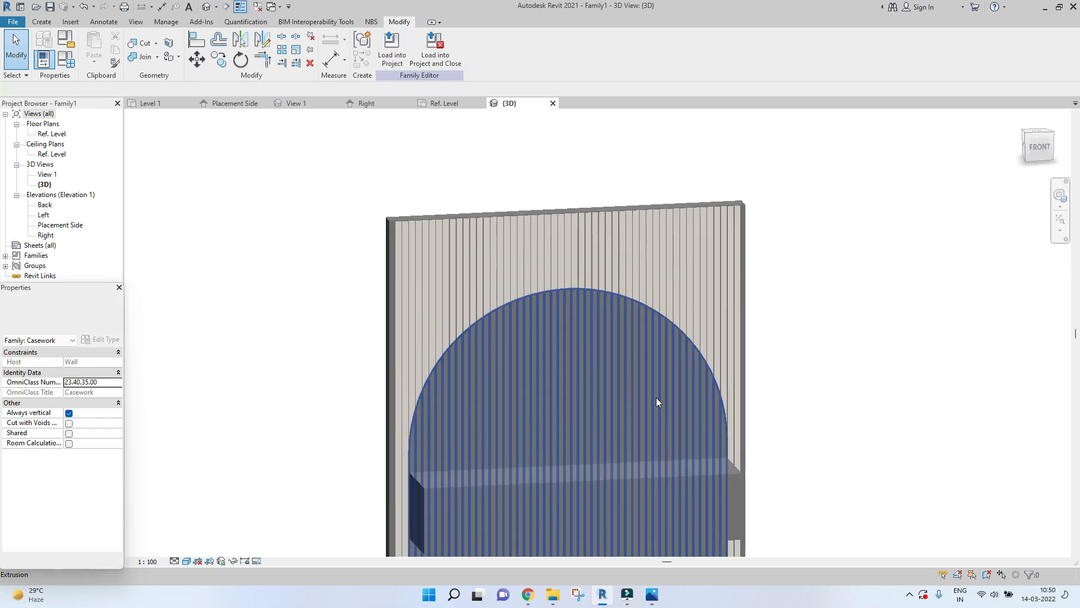
pyautogui.scroll(-2, 570, 404)
pyautogui.scroll(2, 566, 387)
pyautogui.scroll(-2, 588, 333)
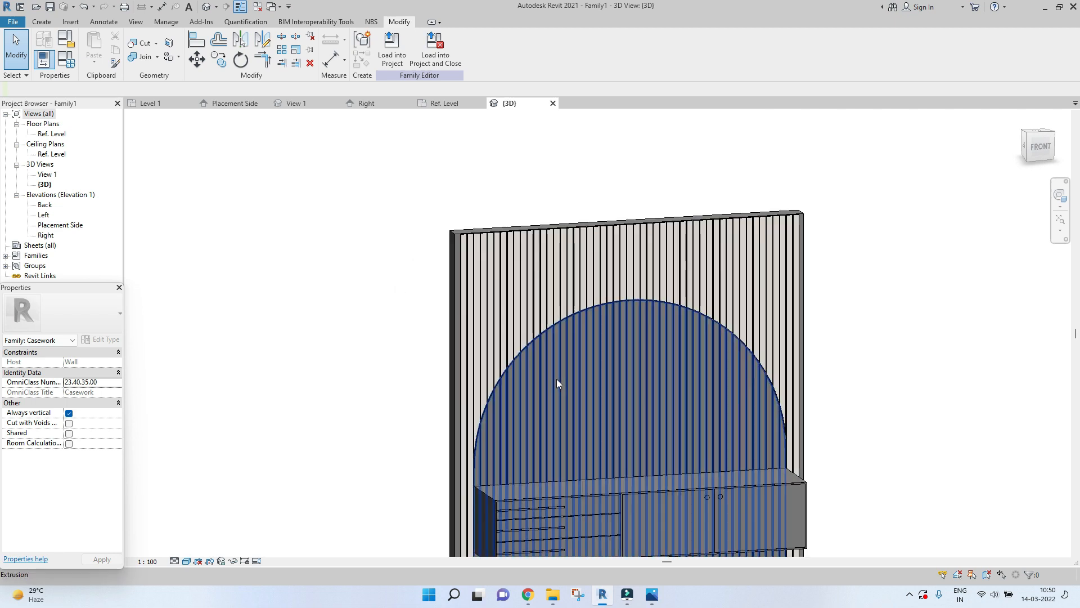
# Duplicate the Cladding_01 material for the arched slat extrusion and name the copy Cladding_02.
pyautogui.click(556, 379)
pyautogui.scroll(-2, 754, 303)
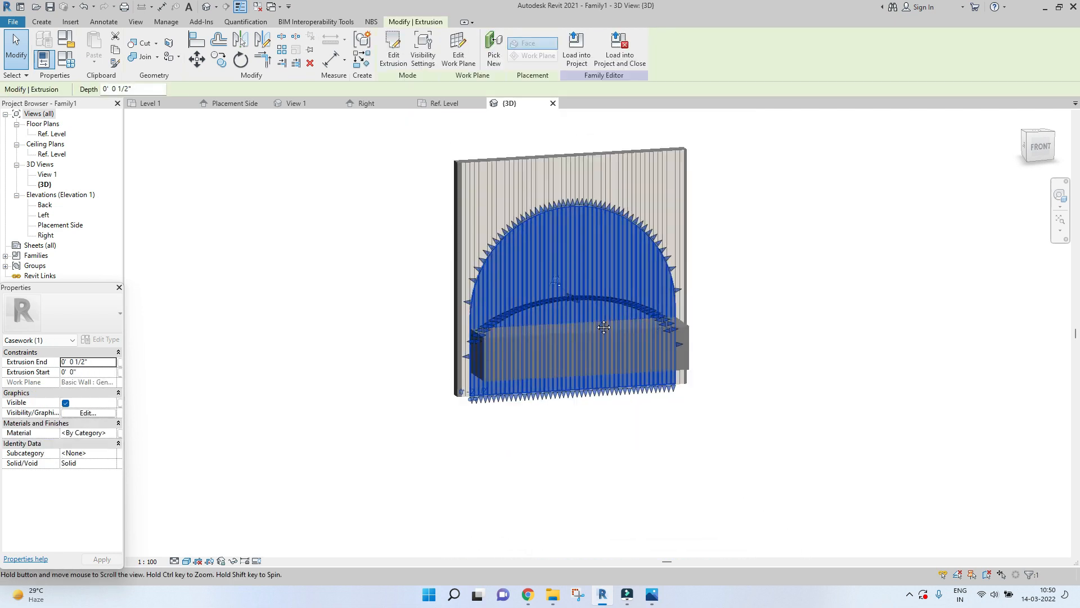
pyautogui.scroll(2, 646, 301)
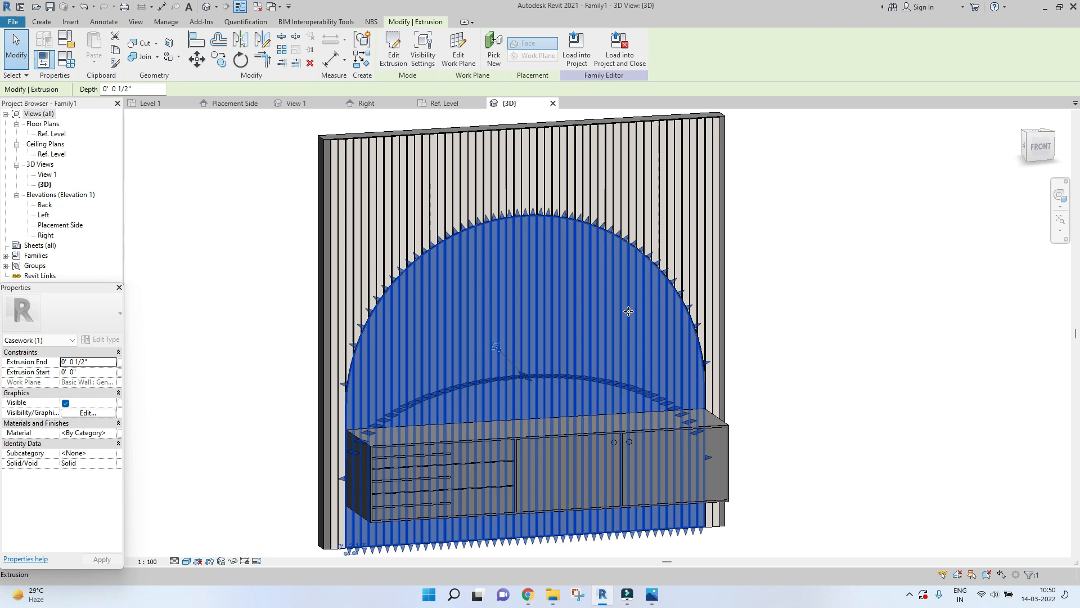
pyautogui.click(118, 434)
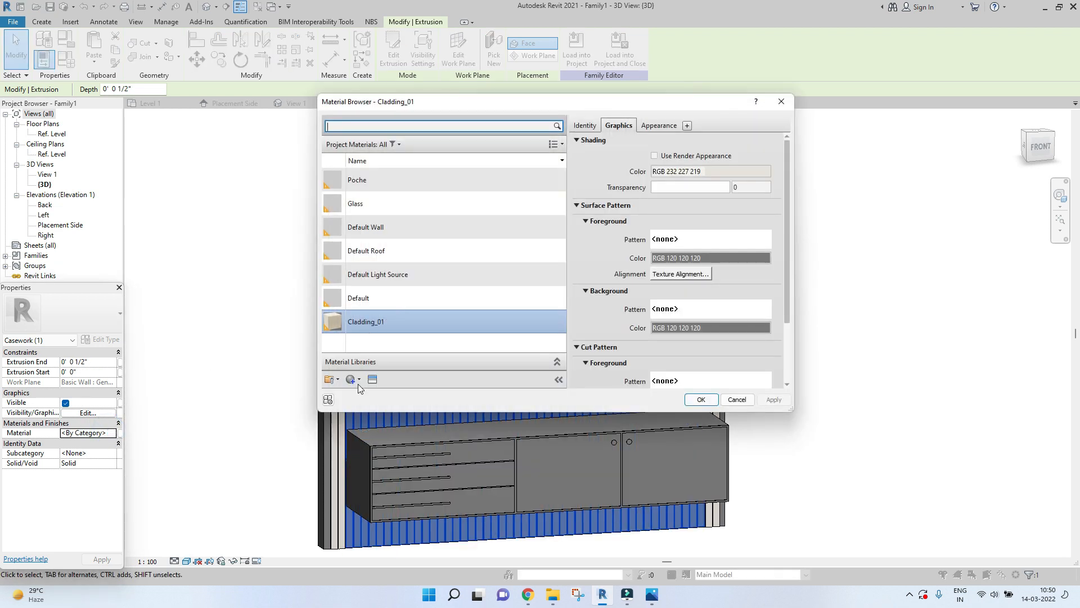
pyautogui.rightClick(377, 323)
pyautogui.click(393, 340)
pyautogui.click(381, 319)
pyautogui.rightClick(379, 319)
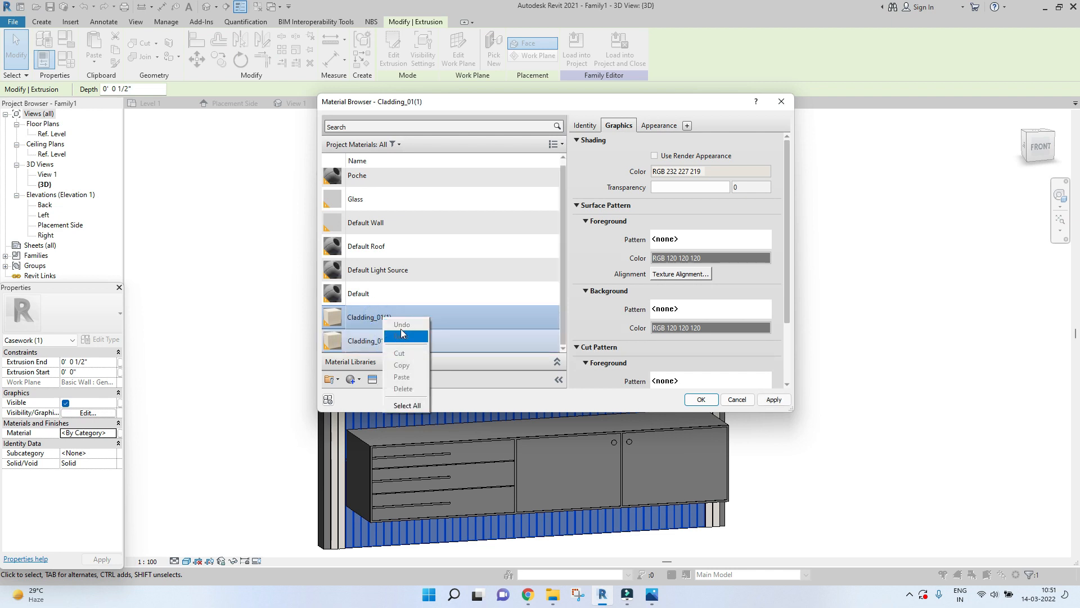
pyautogui.click(424, 309)
pyautogui.moveTo(401, 319); pyautogui.dragTo(382, 321)
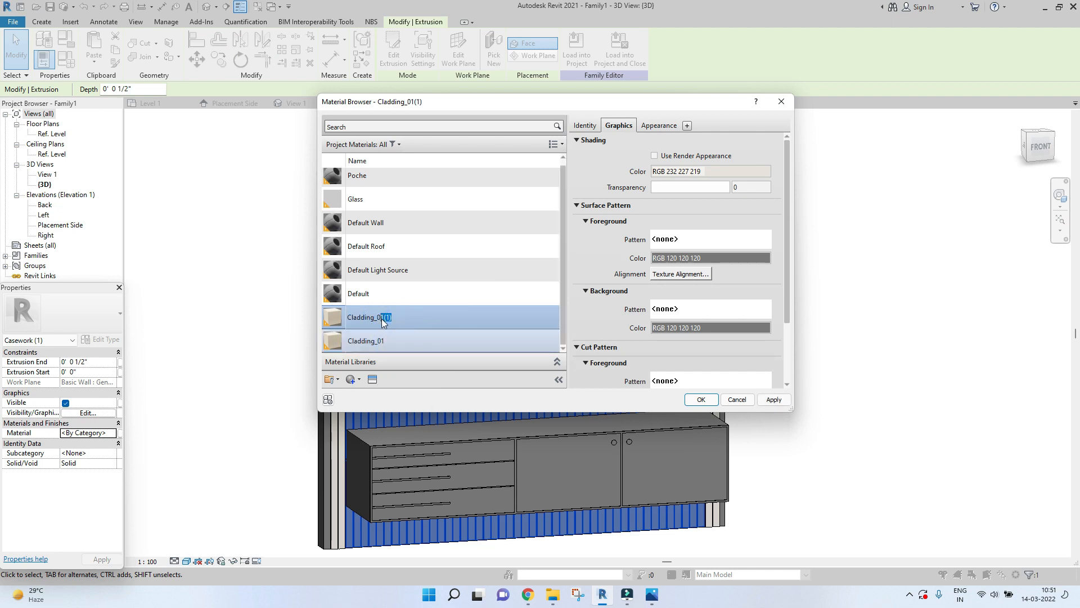
pyautogui.write('2')
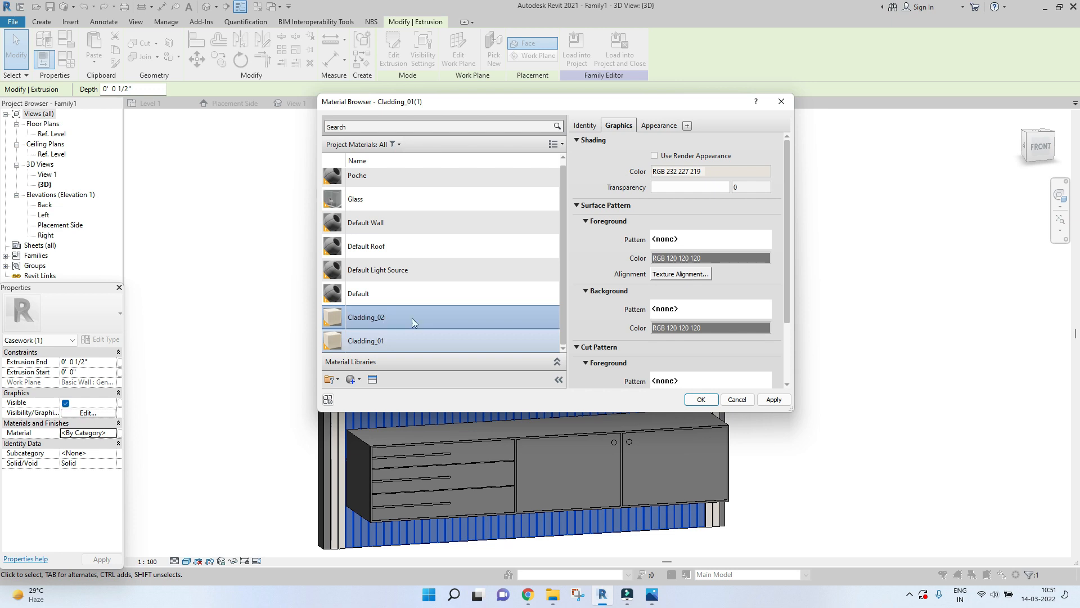
pyautogui.click(423, 325)
# Choose the light orange PANTONE 1365 swatch as Cladding_02's shading color.
pyautogui.click(664, 172)
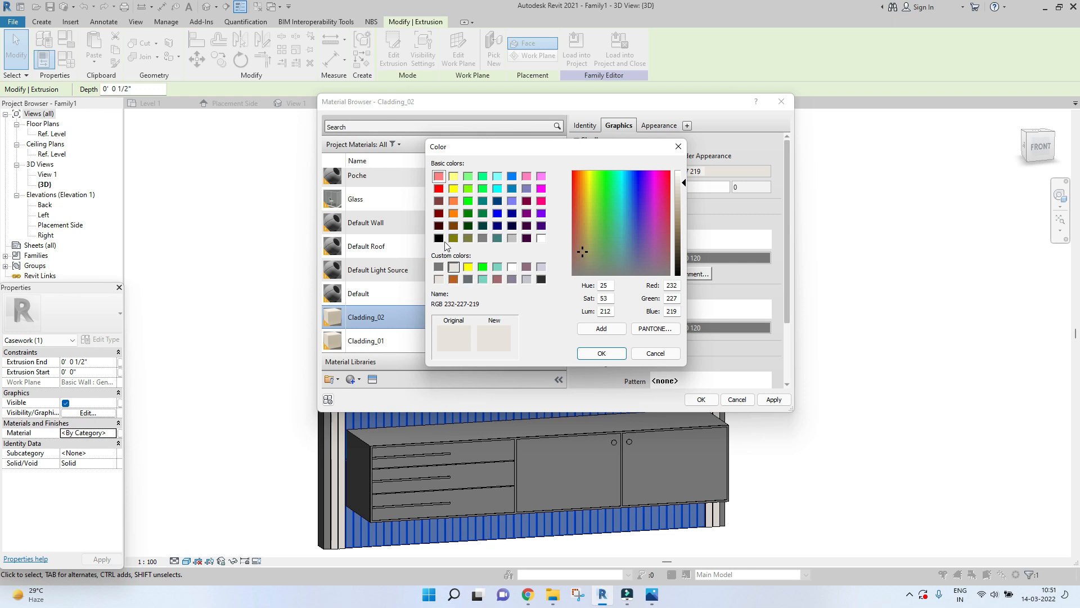
pyautogui.click(655, 328)
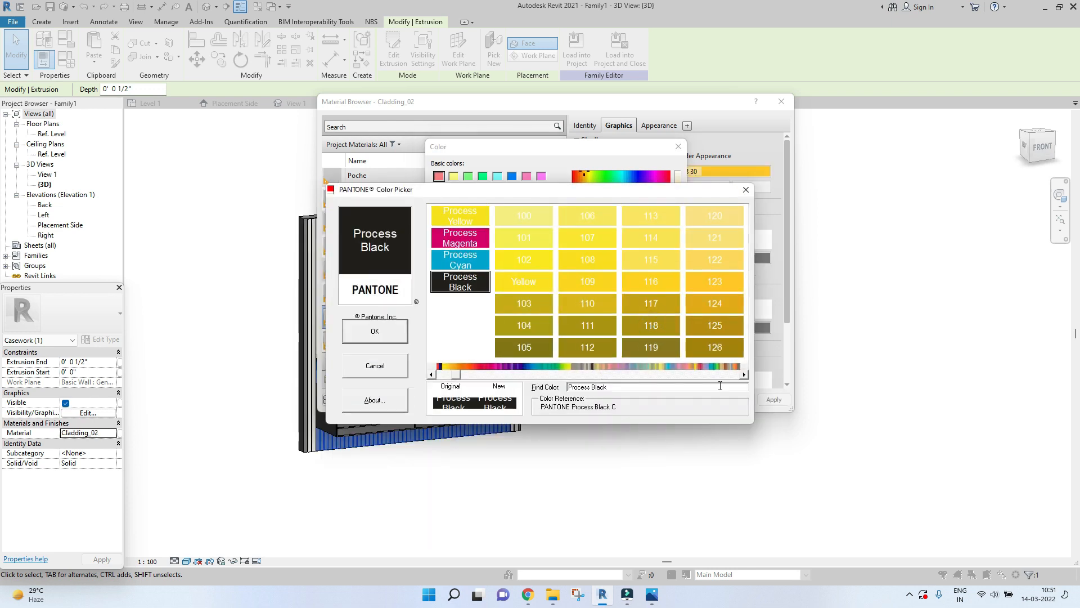
pyautogui.click(742, 374)
pyautogui.click(741, 374)
pyautogui.click(742, 374)
pyautogui.click(742, 374)
pyautogui.click(741, 375)
pyautogui.click(742, 375)
pyautogui.click(742, 375)
pyautogui.click(742, 374)
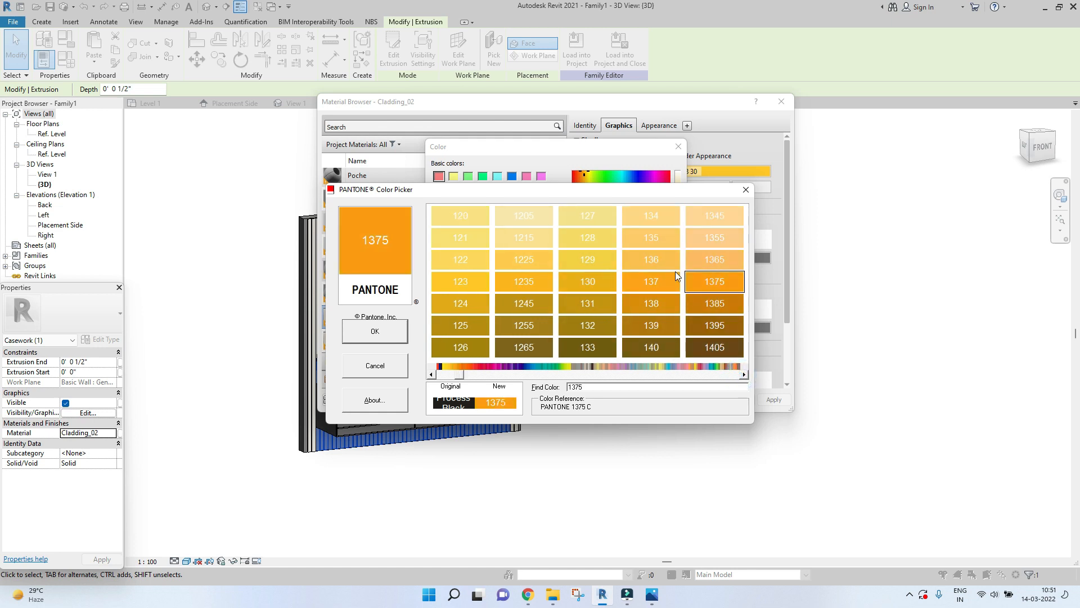
pyautogui.click(662, 261)
pyautogui.click(660, 275)
pyautogui.click(719, 263)
pyautogui.click(662, 263)
pyautogui.click(719, 268)
pyautogui.click(383, 329)
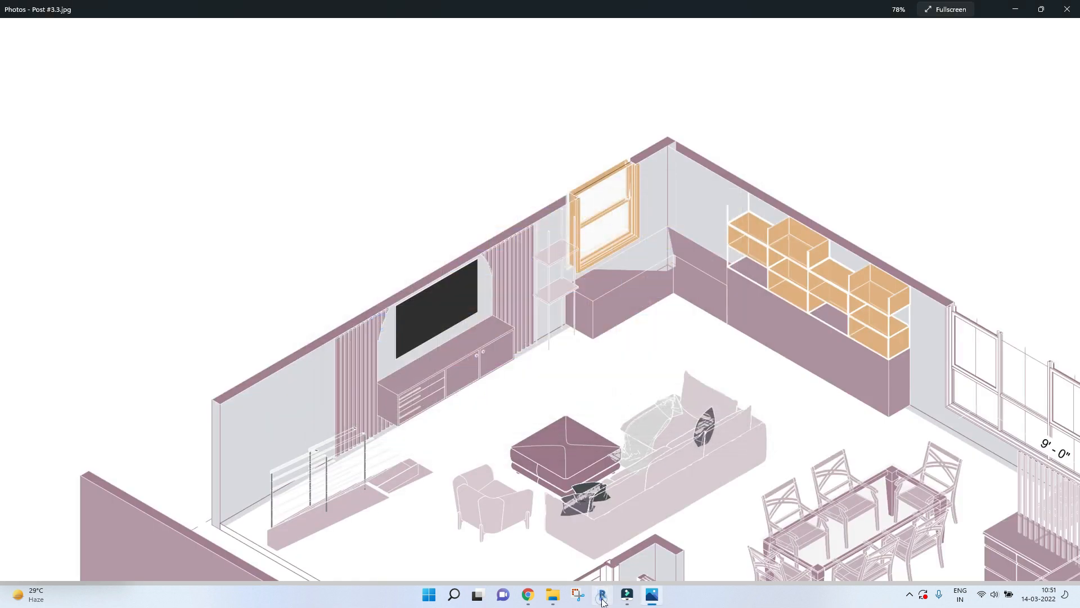
# Confirm the PANTONE 1365 C shading color, apply Cladding_02 to the arched slats, and close the reference image after checking it.
pyautogui.click(602, 596)
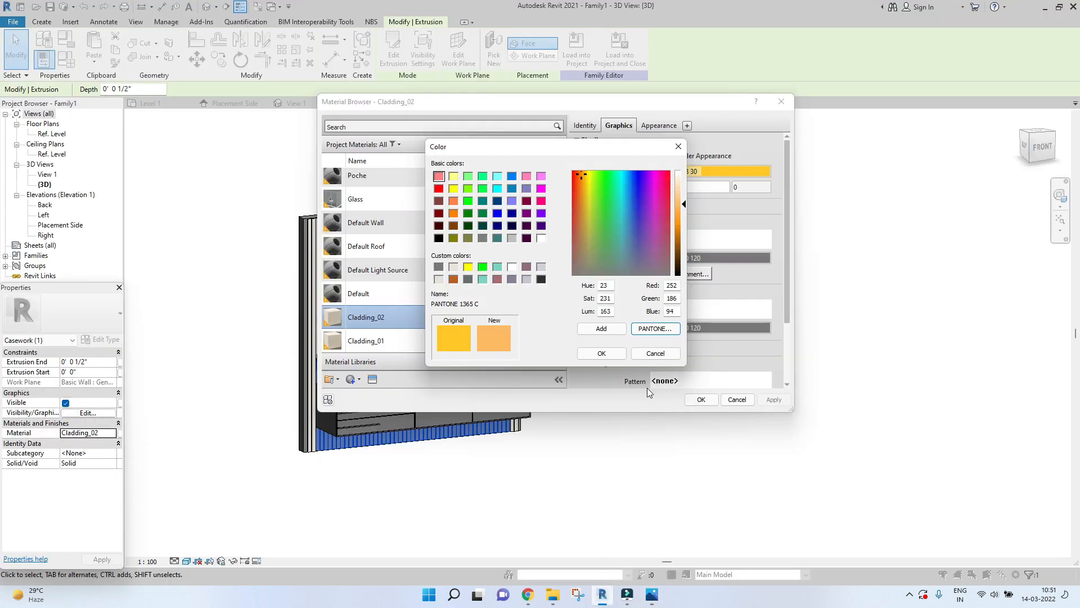
pyautogui.click(615, 356)
pyautogui.click(701, 399)
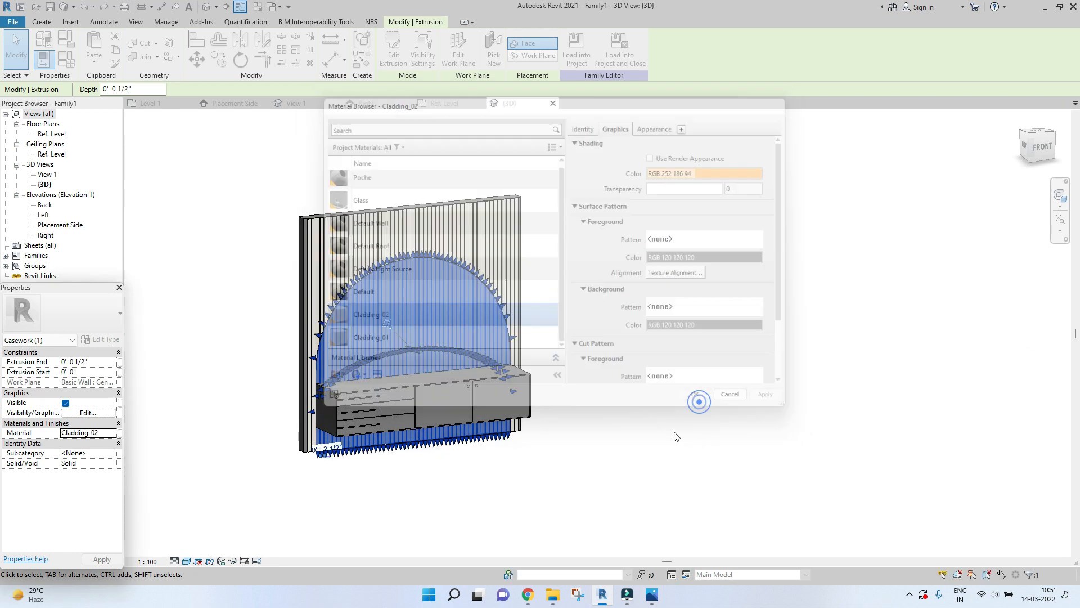
pyautogui.click(672, 438)
pyautogui.scroll(-3, 672, 439)
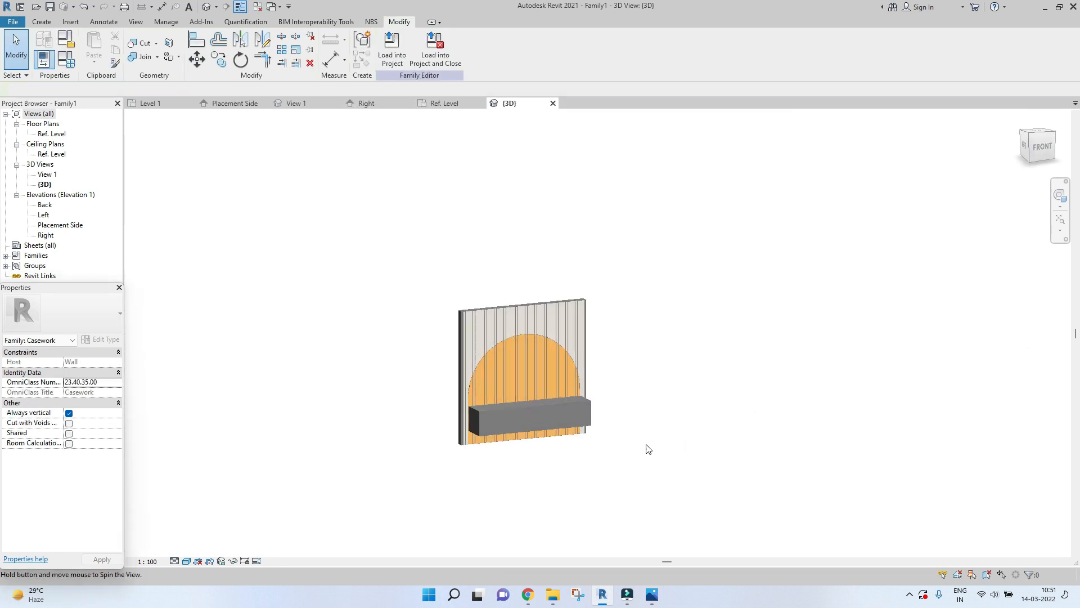
pyautogui.click(653, 595)
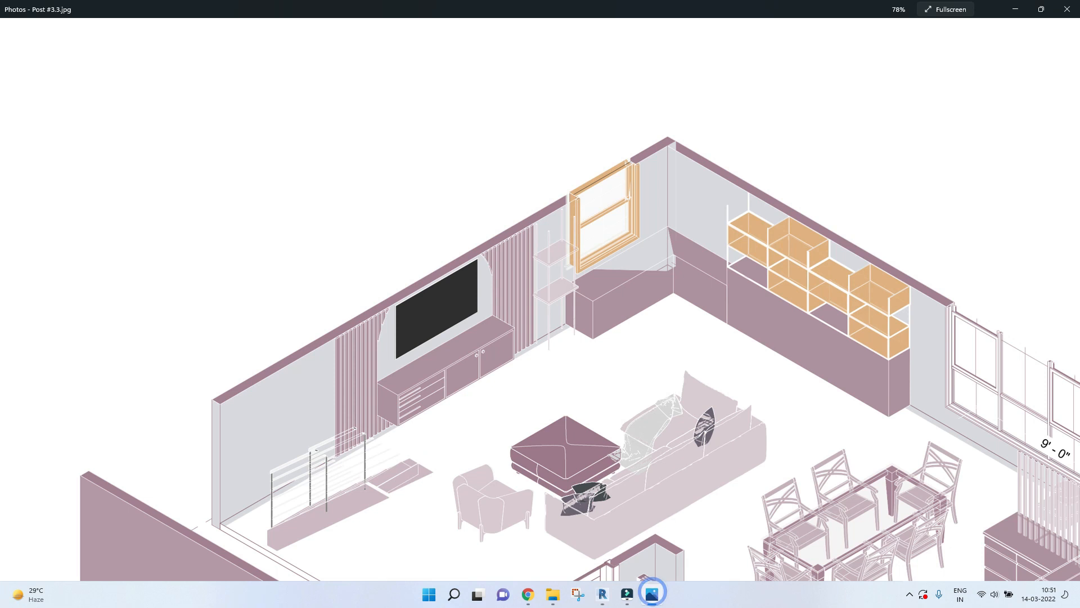
pyautogui.click(1067, 9)
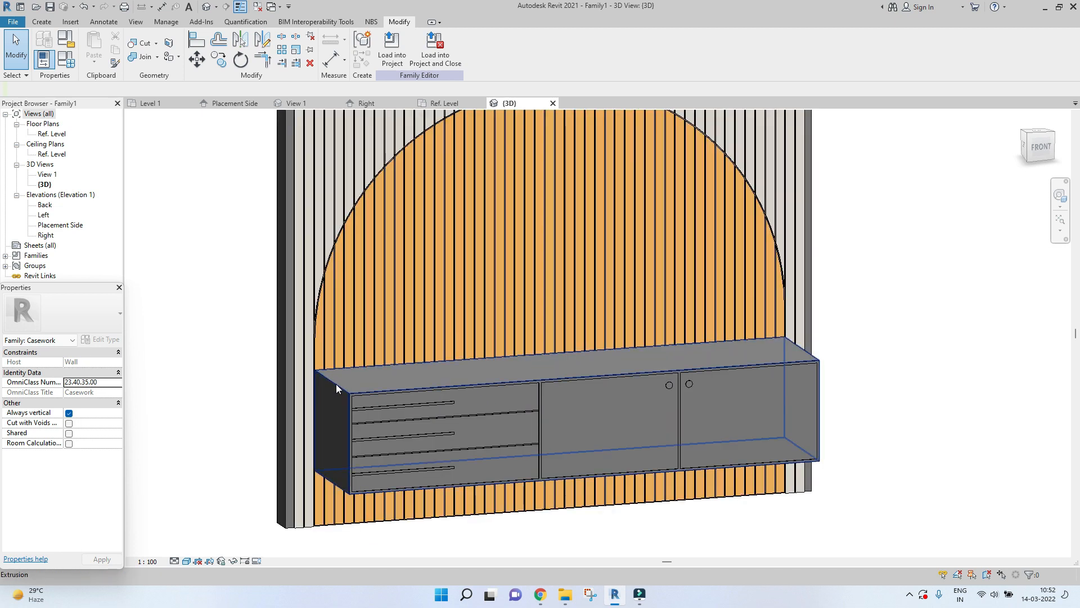
# Create a new material for the outer cabinet box extrusion and name it Shelving.
pyautogui.click(336, 384)
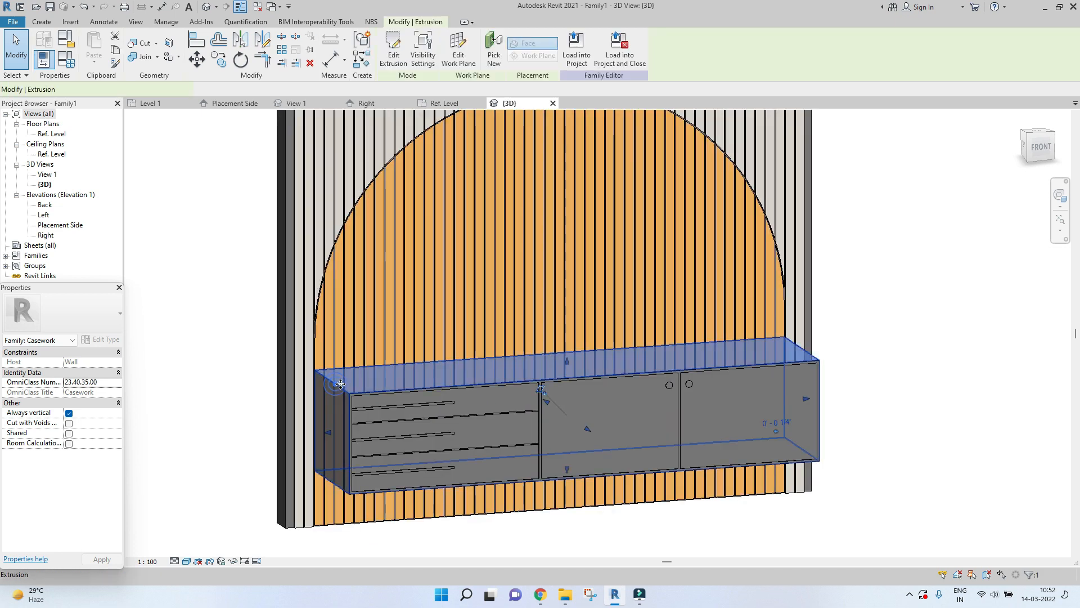
pyautogui.scroll(2, 315, 400)
pyautogui.scroll(-4, 315, 342)
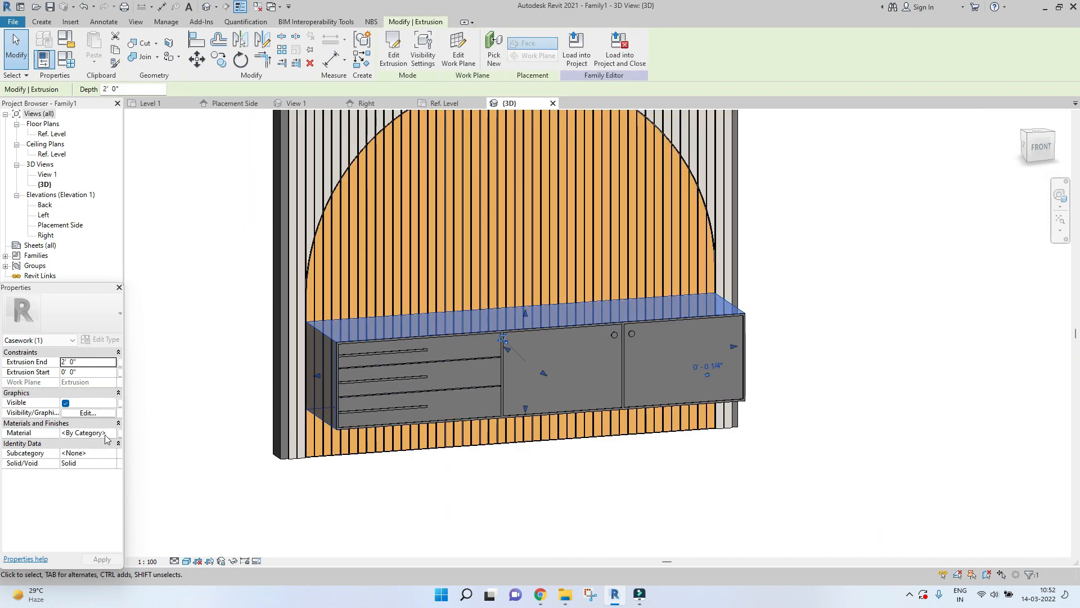
pyautogui.click(113, 433)
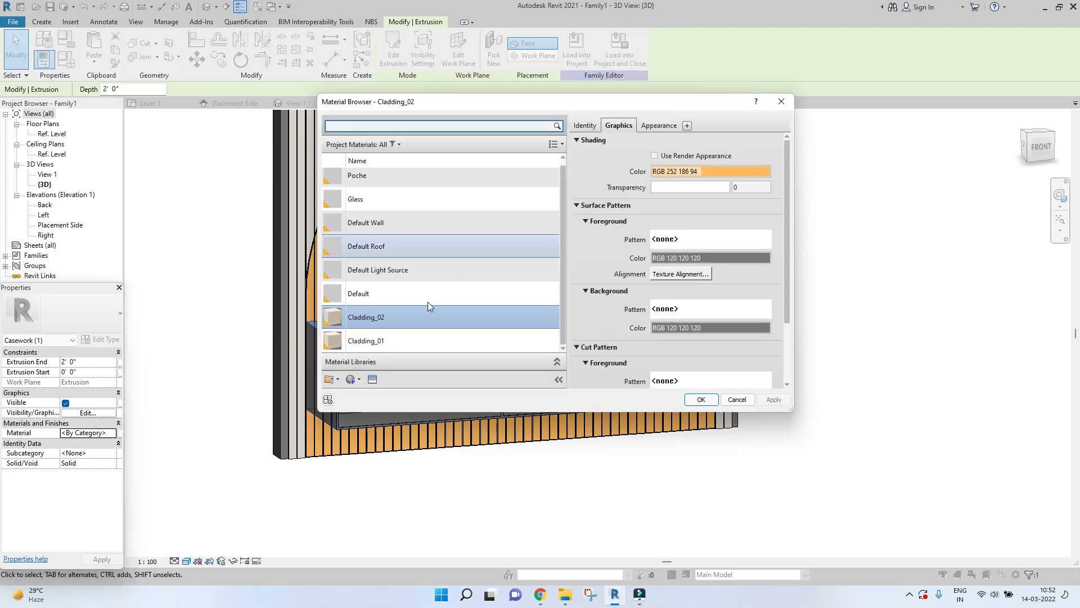
pyautogui.click(352, 380)
pyautogui.click(369, 393)
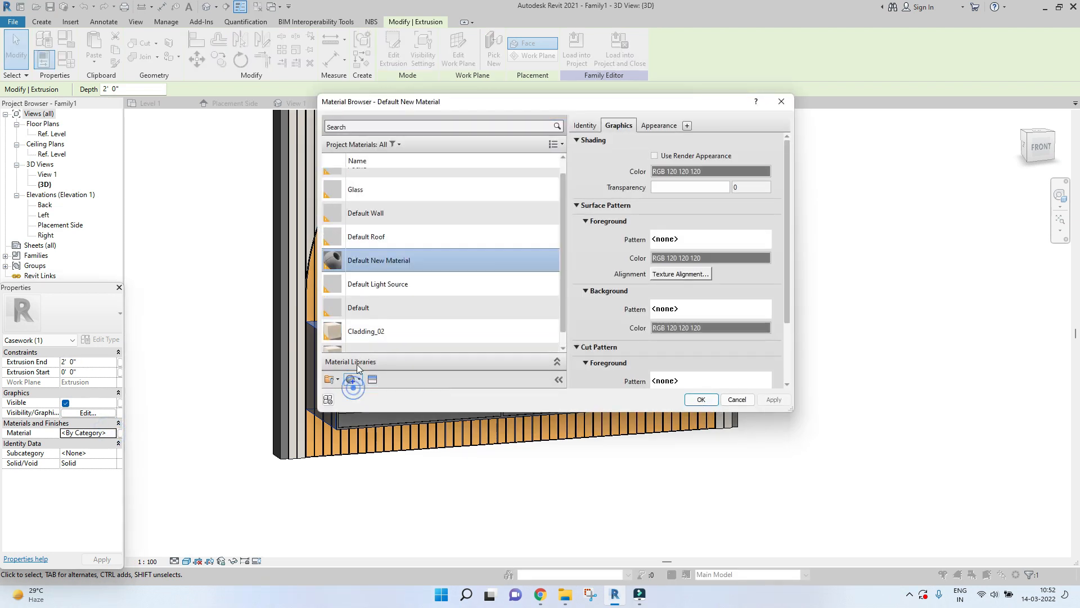
pyautogui.rightClick(370, 269)
pyautogui.click(391, 298)
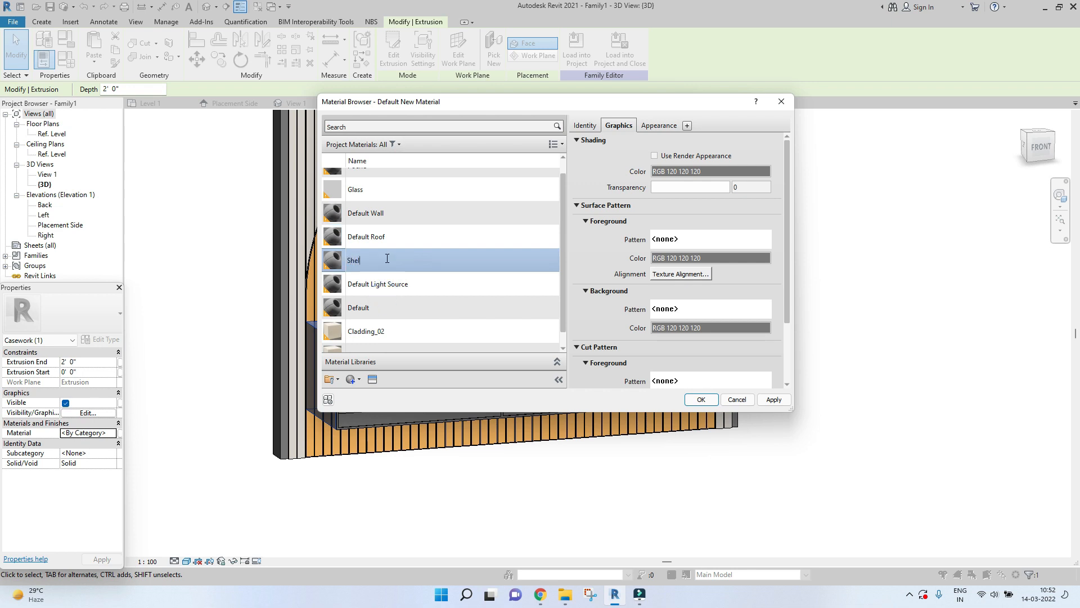
pyautogui.press('Return')
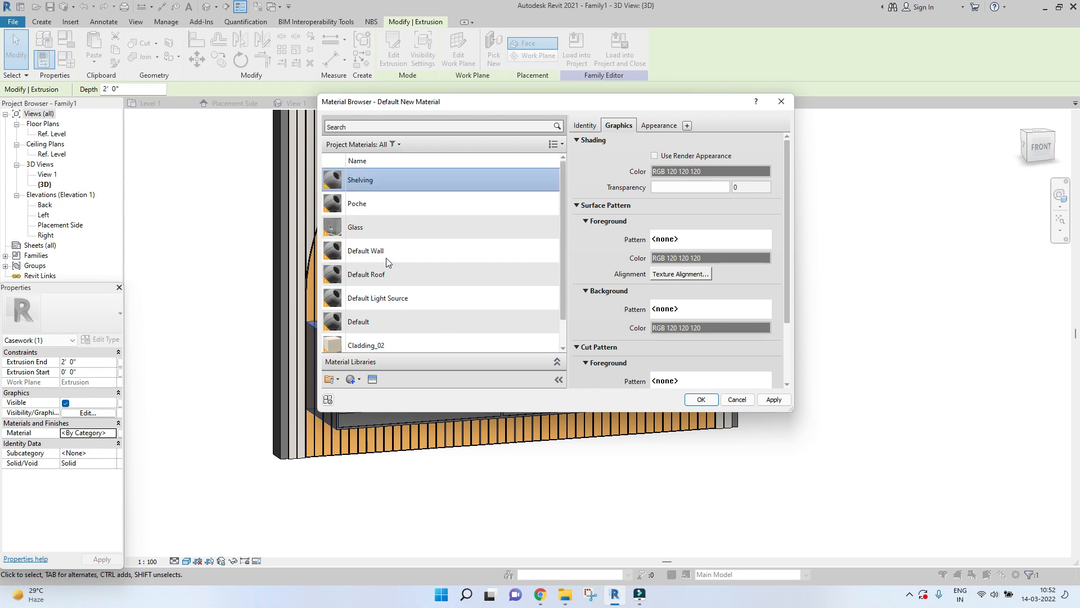
# Set Shelving's shading color to the custom color RGB 232-227-219 and apply the material to the cabinet box.
pyautogui.click(671, 173)
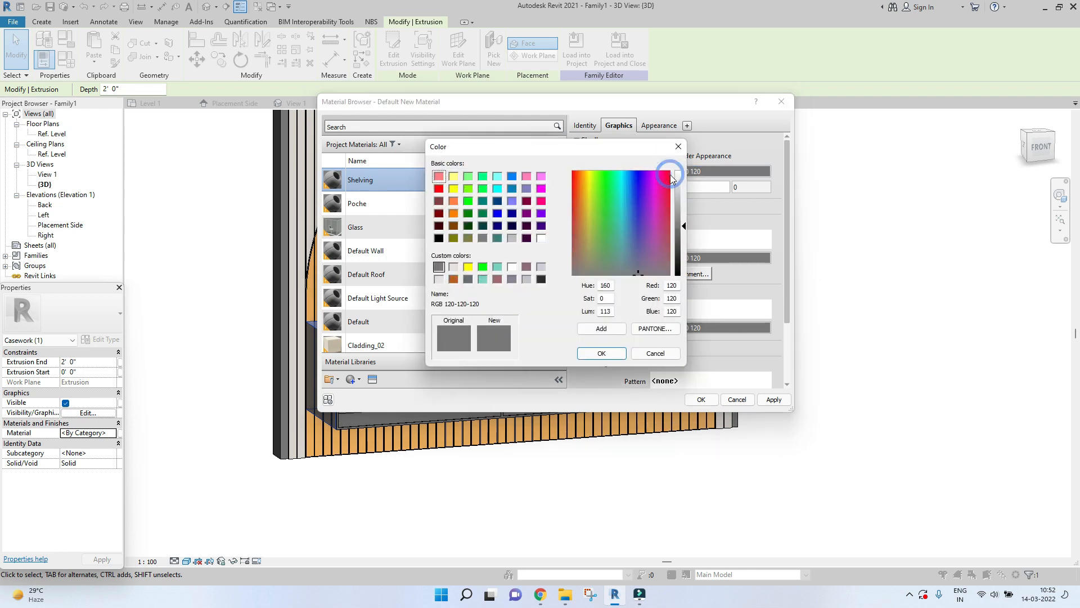
pyautogui.click(454, 266)
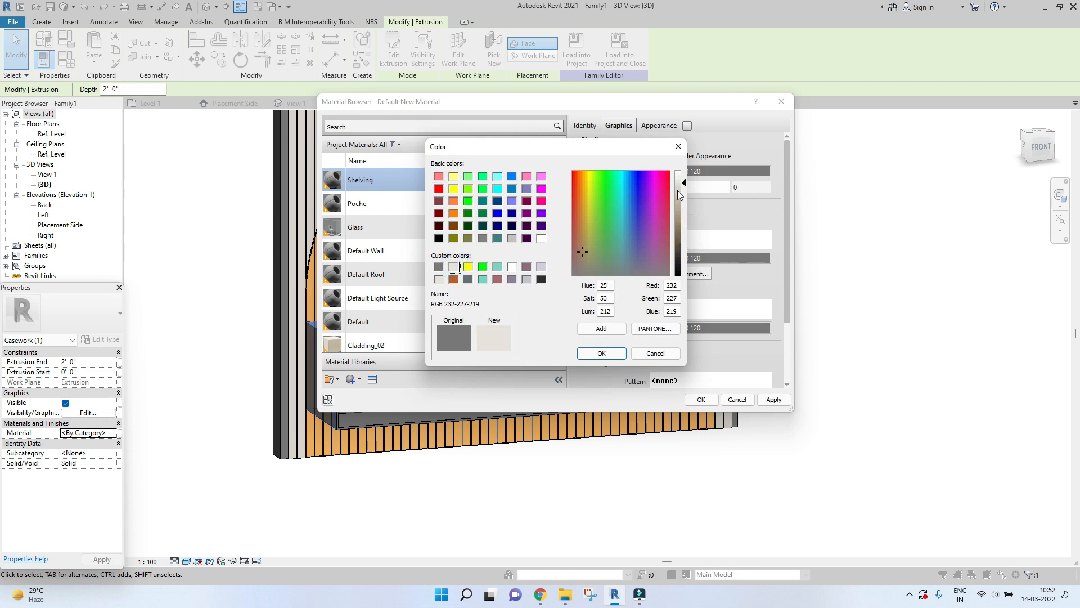
pyautogui.click(593, 353)
pyautogui.click(774, 399)
pyautogui.click(710, 399)
pyautogui.click(895, 370)
# Assign the Shelving material to the thin frame extrusion around the cabinet's drawer and door fronts.
pyautogui.keyDown('shift'); pyautogui.moveTo(731, 386); pyautogui.dragTo(472, 432, button='middle'); pyautogui.keyUp('shift')
pyautogui.scroll(5, 519, 391)
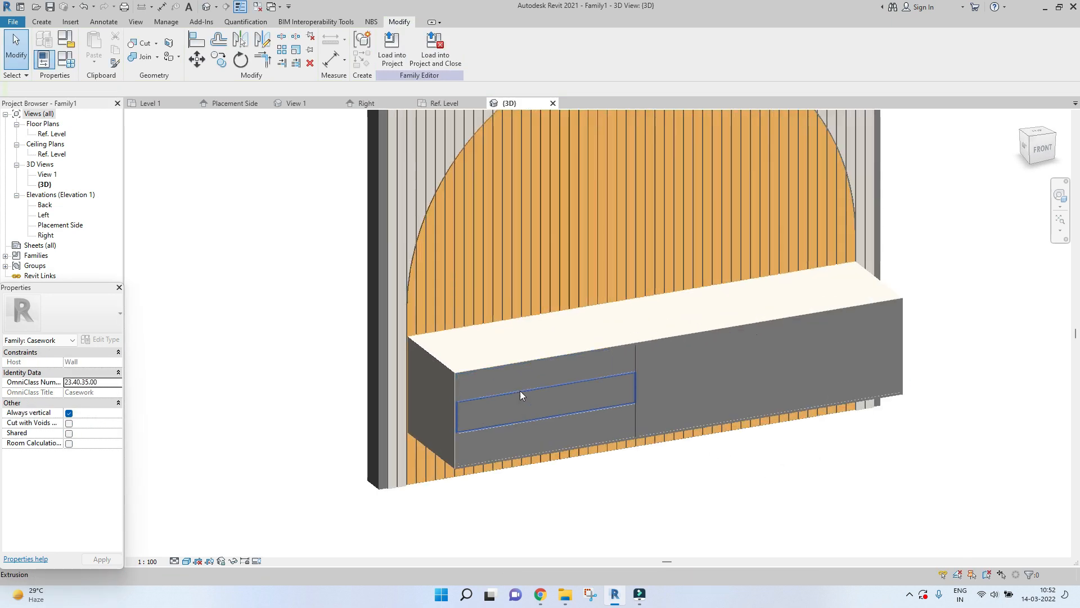
pyautogui.scroll(3, 360, 337)
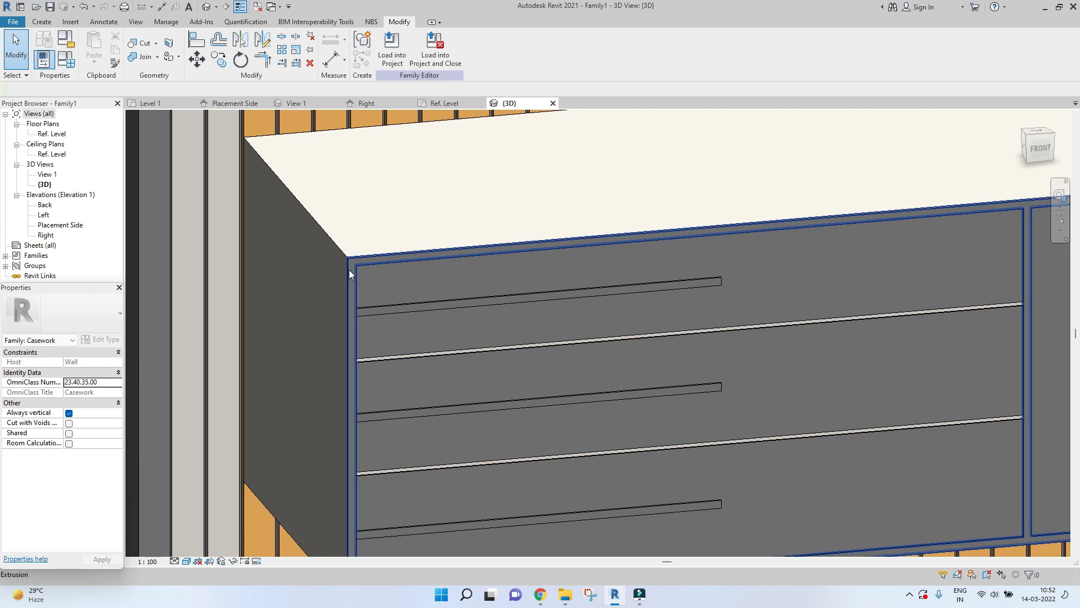
pyautogui.click(348, 273)
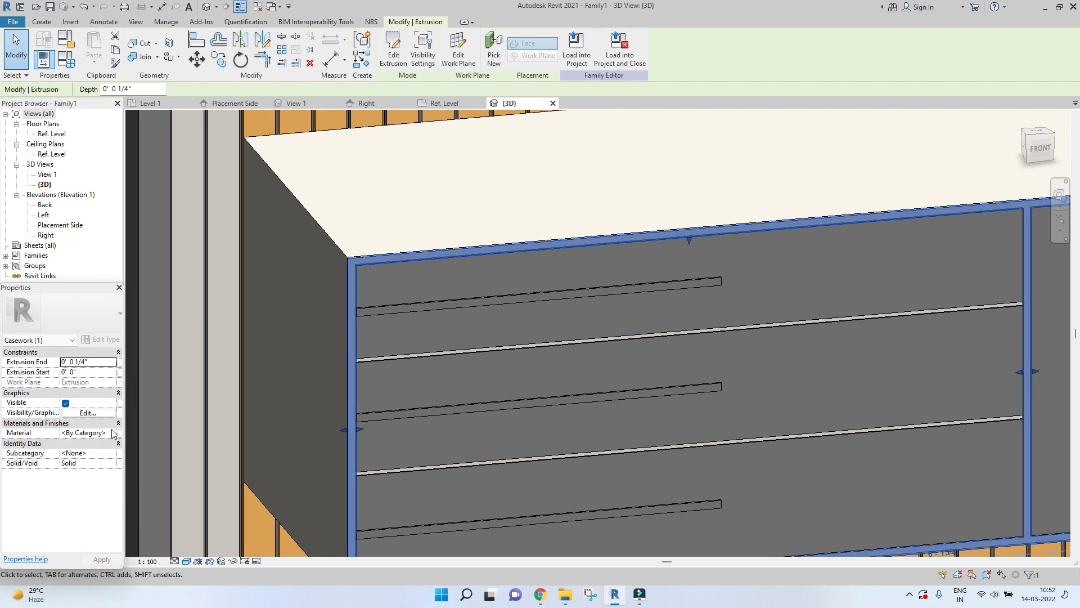
pyautogui.click(90, 433)
pyautogui.click(114, 433)
pyautogui.click(715, 400)
pyautogui.click(590, 259)
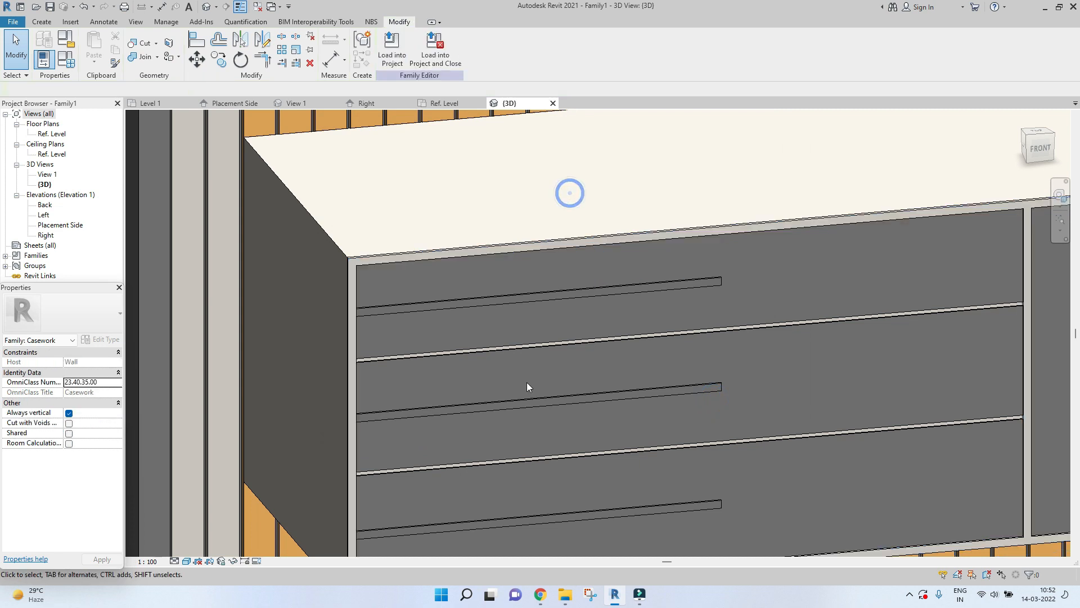
# Create a new material for the top drawer front and name it Drawer_01.
pyautogui.scroll(-2, 527, 383)
pyautogui.moveTo(607, 468); pyautogui.dragTo(233, 464, button='middle')
pyautogui.scroll(-3, 233, 465)
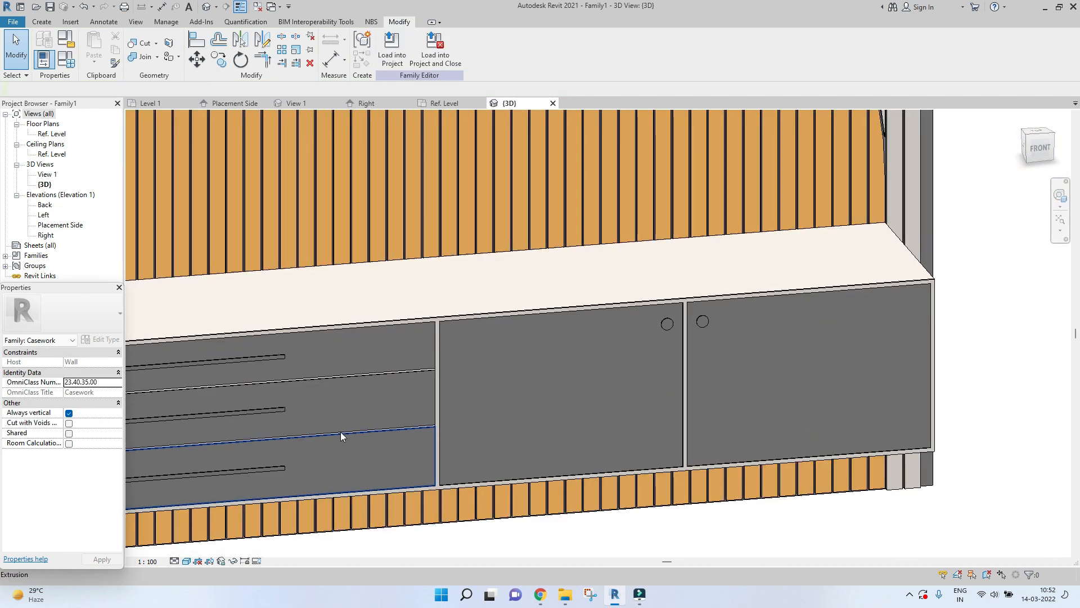
pyautogui.moveTo(341, 436); pyautogui.dragTo(511, 353, button='middle')
pyautogui.scroll(2, 489, 360)
pyautogui.click(491, 358)
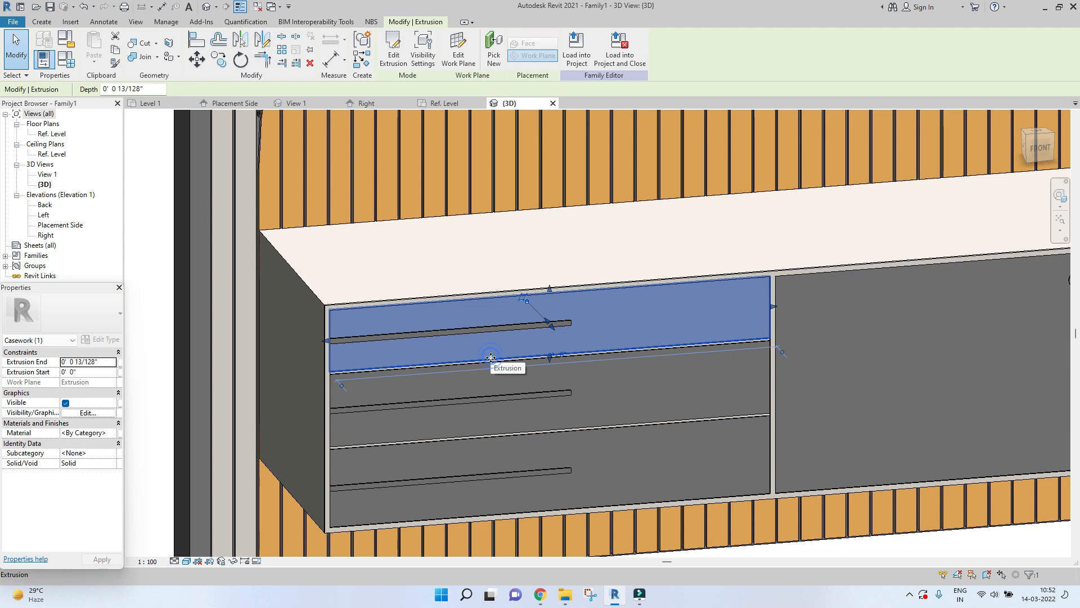
pyautogui.click(111, 433)
pyautogui.click(112, 432)
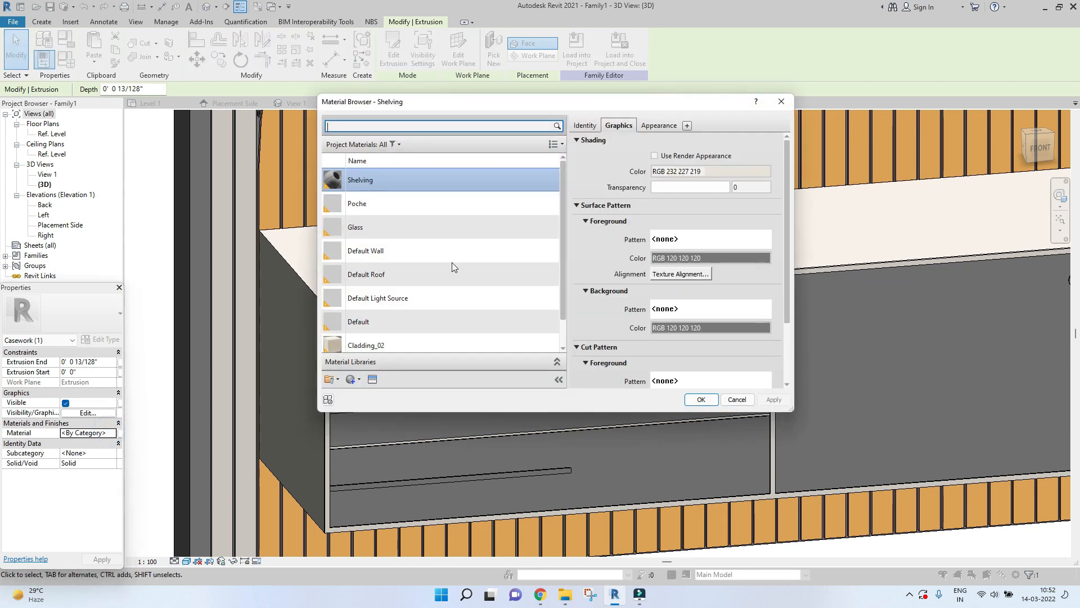
pyautogui.click(359, 381)
pyautogui.click(377, 389)
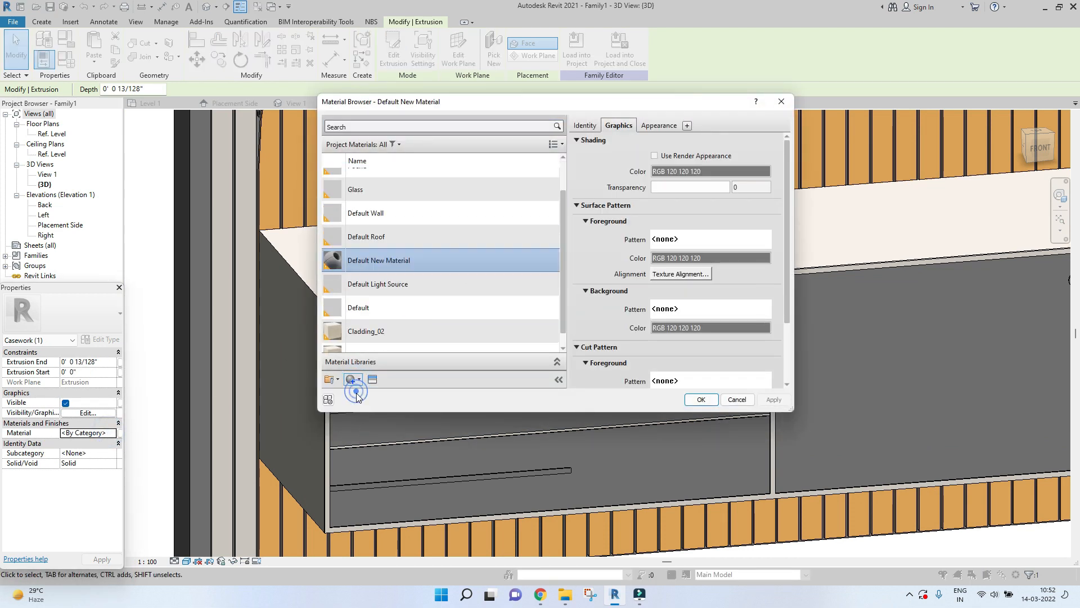
pyautogui.rightClick(381, 262)
pyautogui.click(392, 294)
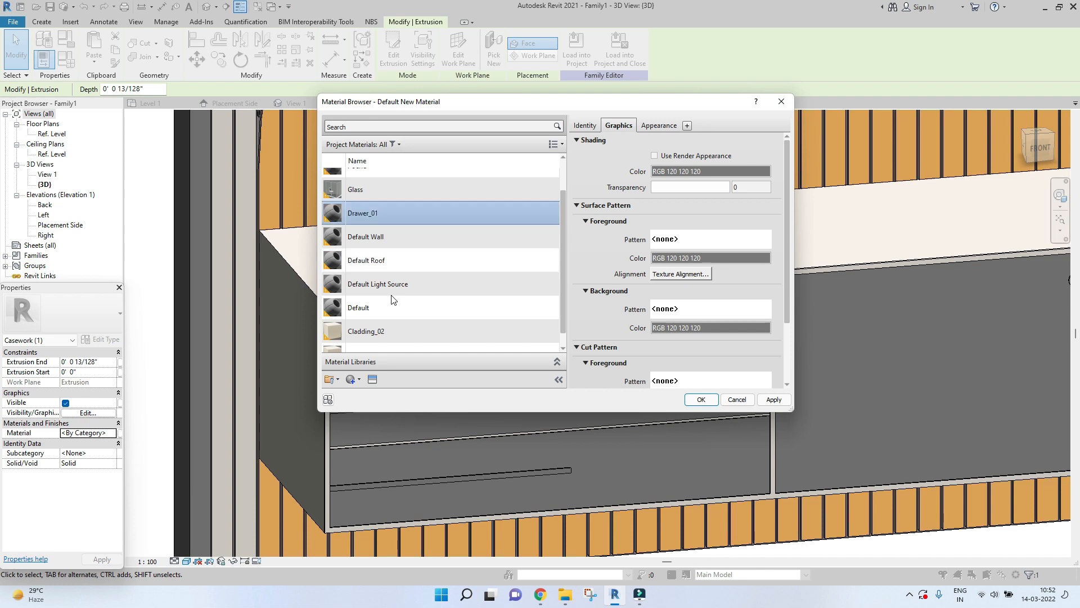
# Set Drawer_01's shading color to PANTONE Cool Gray 2 C and apply the material to the top drawer front.
pyautogui.click(670, 171)
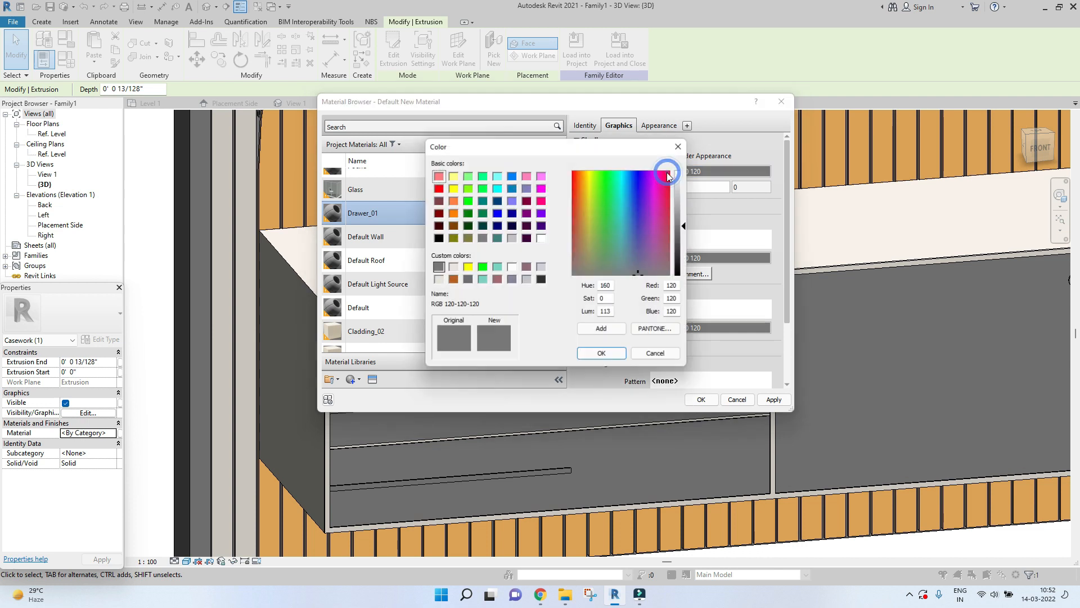
pyautogui.click(644, 331)
pyautogui.moveTo(745, 374); pyautogui.dragTo(744, 374)
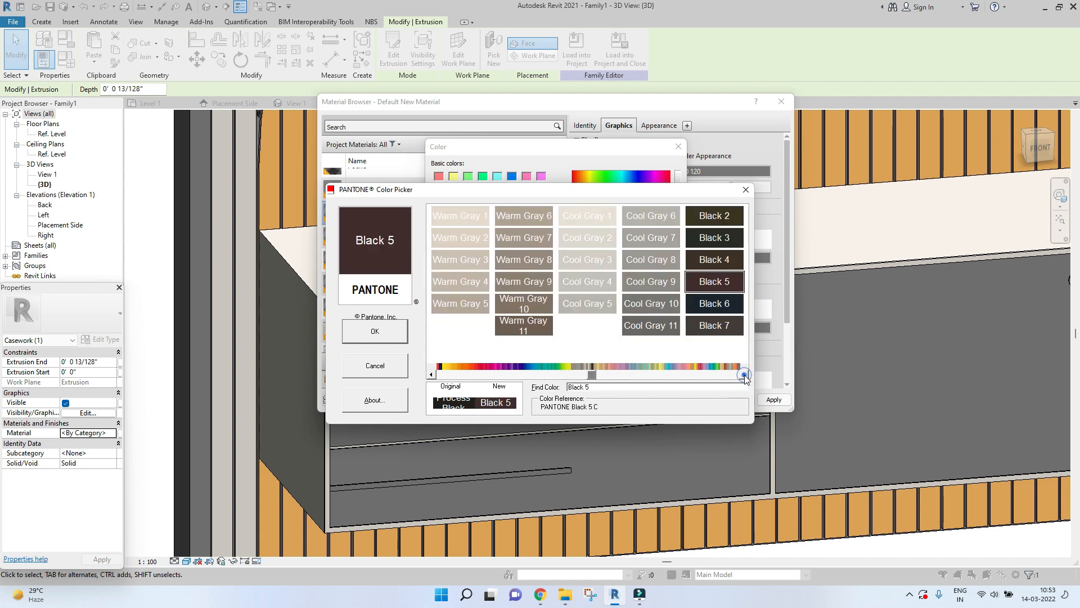
pyautogui.click(590, 239)
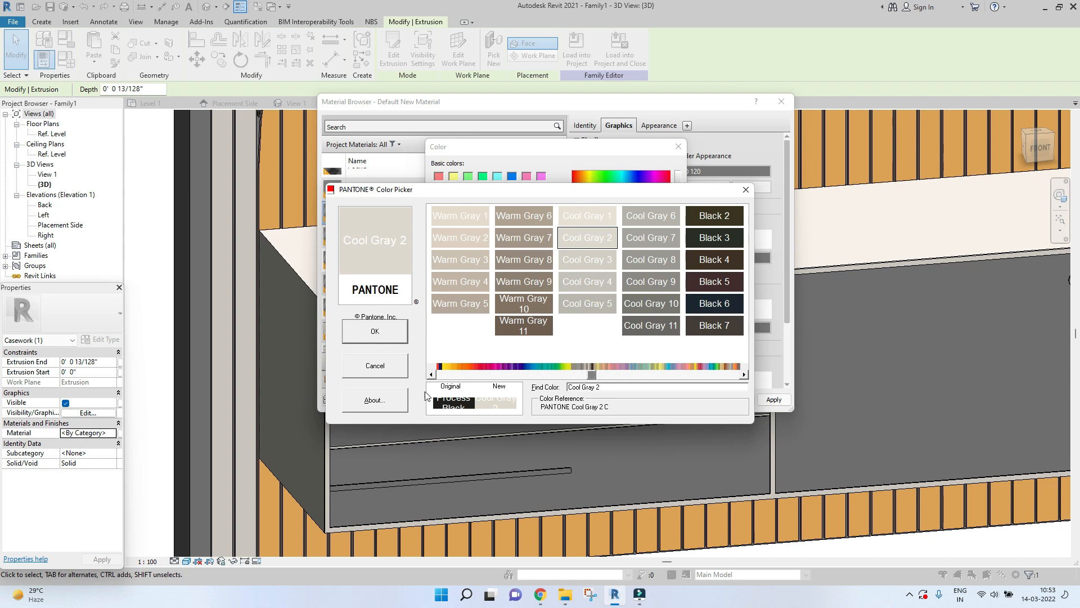
pyautogui.click(375, 330)
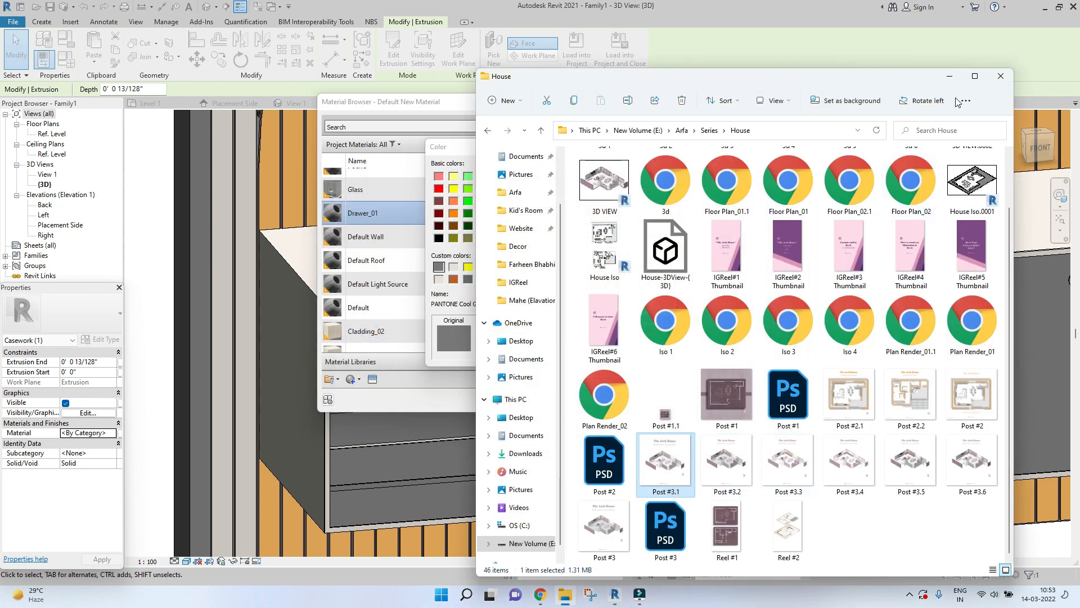
pyautogui.click(1003, 77)
pyautogui.click(623, 352)
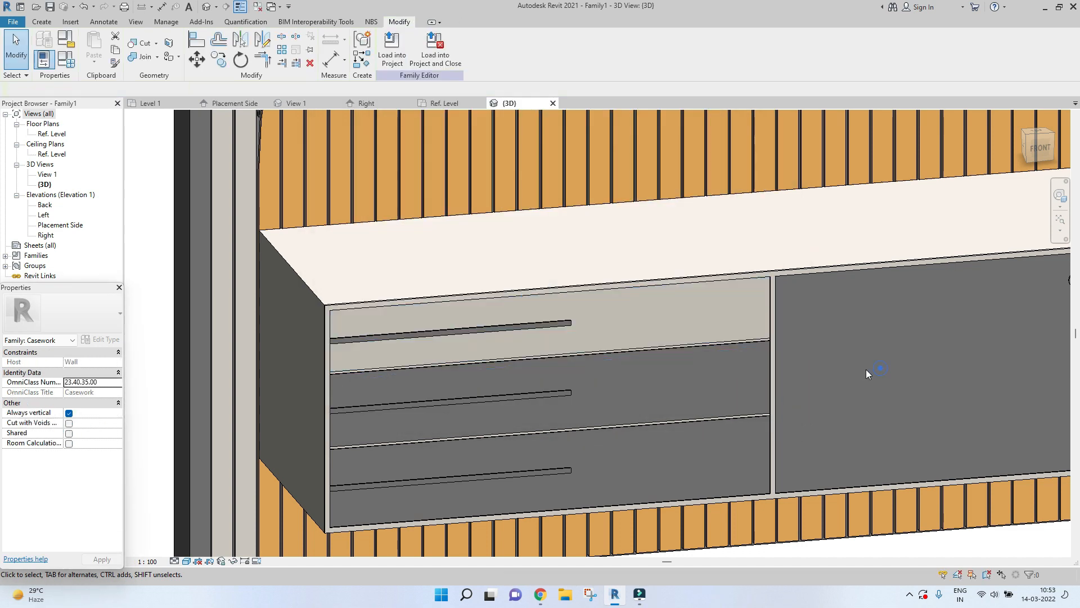
# Duplicate the Drawer_01 material for the middle drawer front and name the copy Drawer_02.
pyautogui.scroll(-2, 470, 369)
pyautogui.keyDown('shift'); pyautogui.moveTo(458, 383); pyautogui.dragTo(518, 342, button='middle'); pyautogui.keyUp('shift')
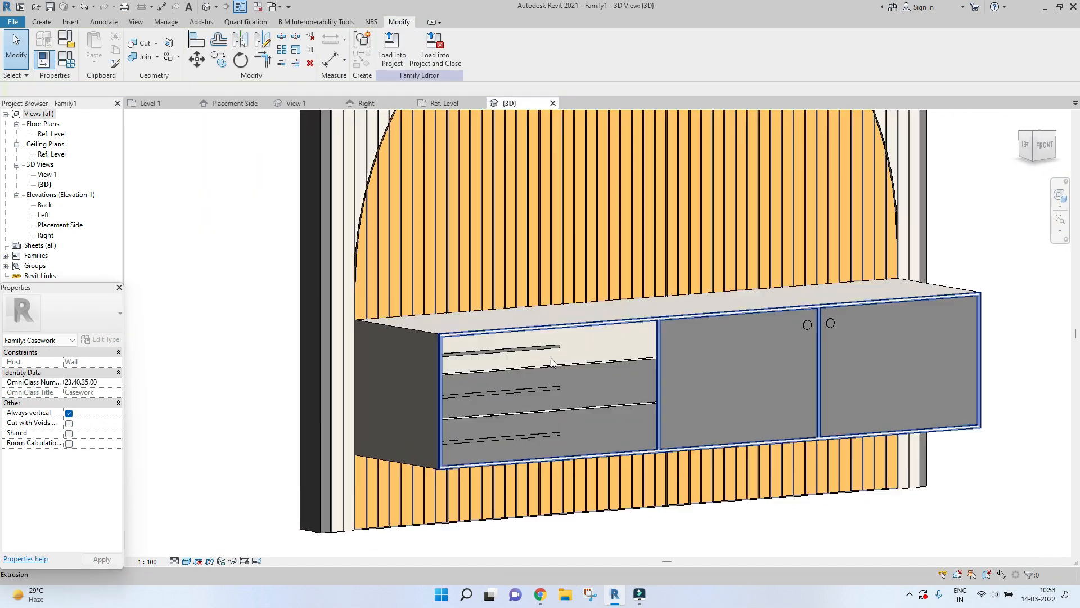
pyautogui.scroll(2, 623, 357)
pyautogui.keyDown('shift'); pyautogui.moveTo(685, 369); pyautogui.dragTo(590, 298, button='middle'); pyautogui.keyUp('shift')
pyautogui.click(602, 285)
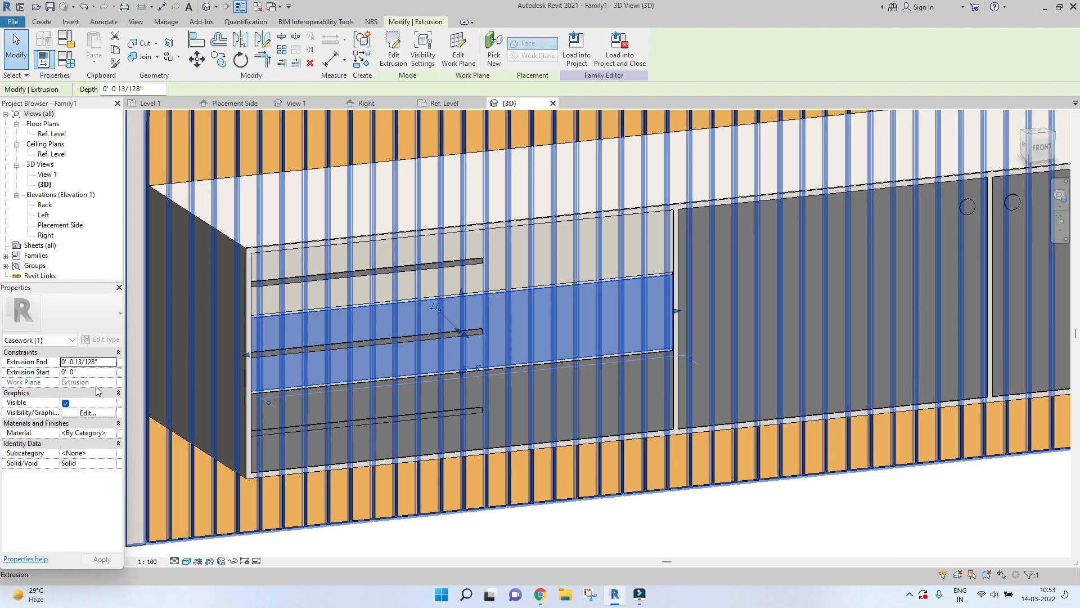
pyautogui.click(120, 433)
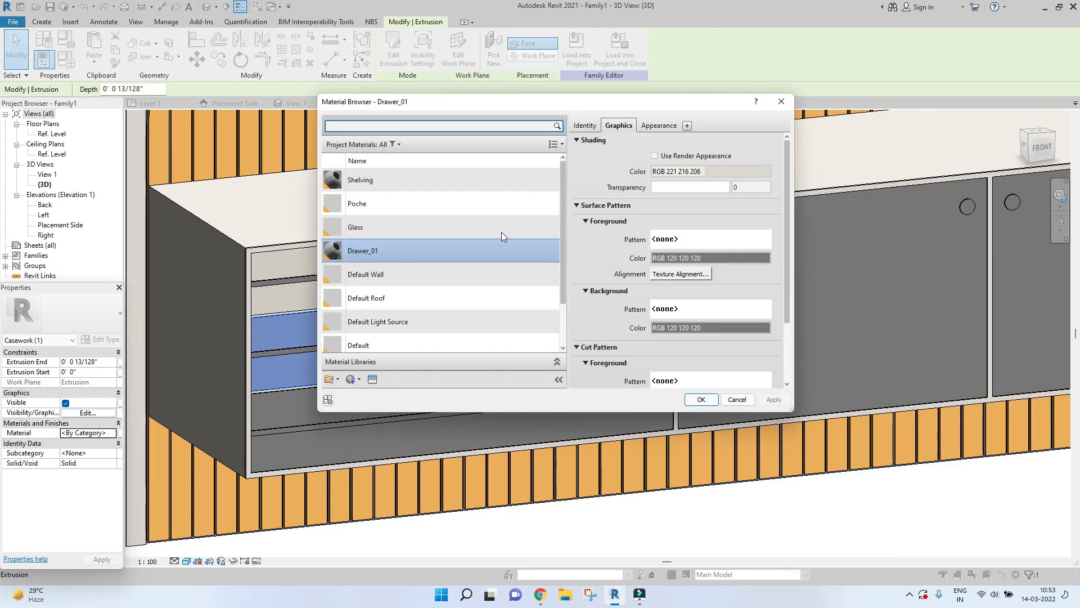
pyautogui.rightClick(370, 257)
pyautogui.click(390, 272)
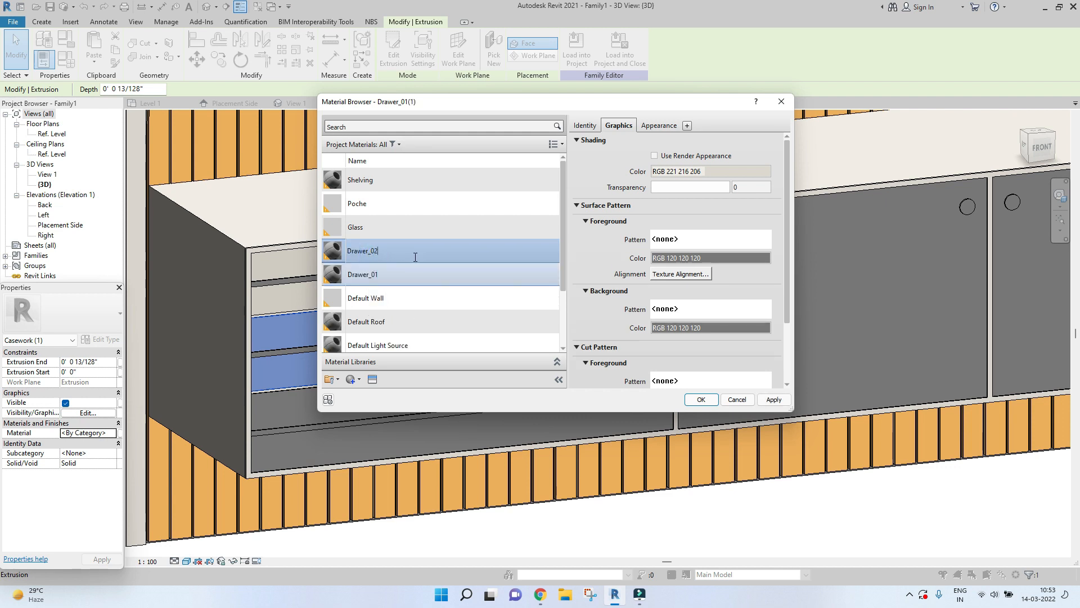
pyautogui.click(476, 284)
pyautogui.click(463, 243)
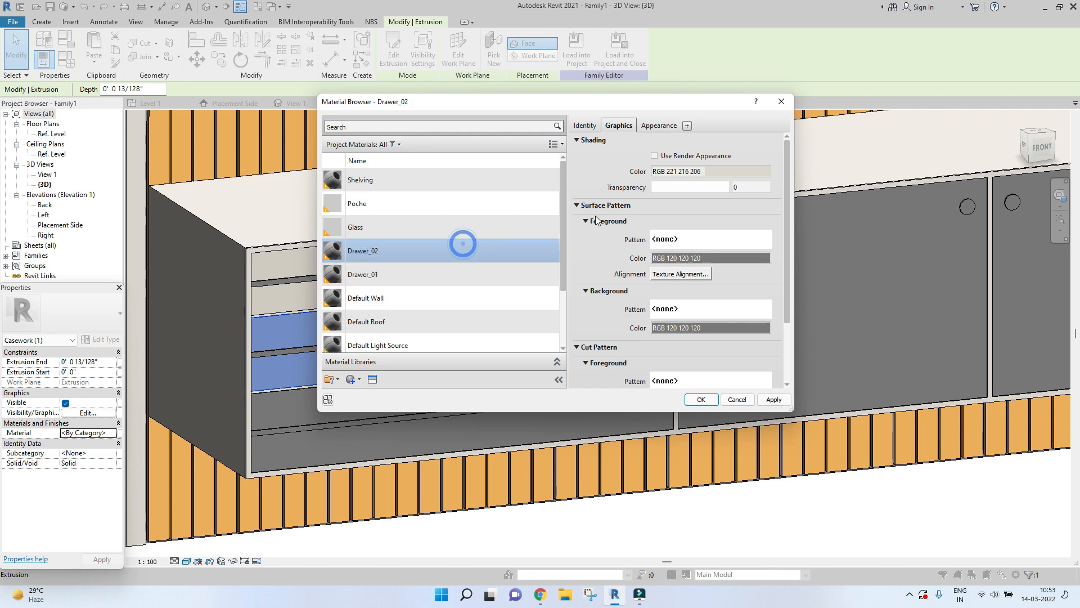
# Choose a light warm gray PANTONE swatch as Drawer_02's shading color and apply the material to the middle drawer front.
pyautogui.click(691, 171)
pyautogui.click(645, 326)
pyautogui.click(744, 376)
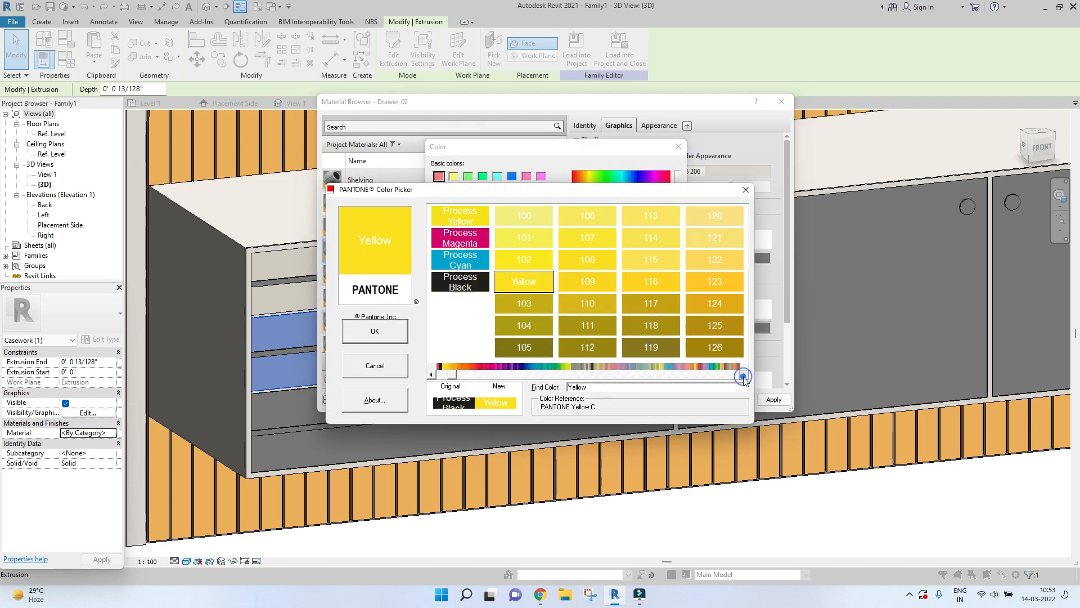
pyautogui.click(744, 376)
pyautogui.click(744, 376)
pyautogui.click(744, 375)
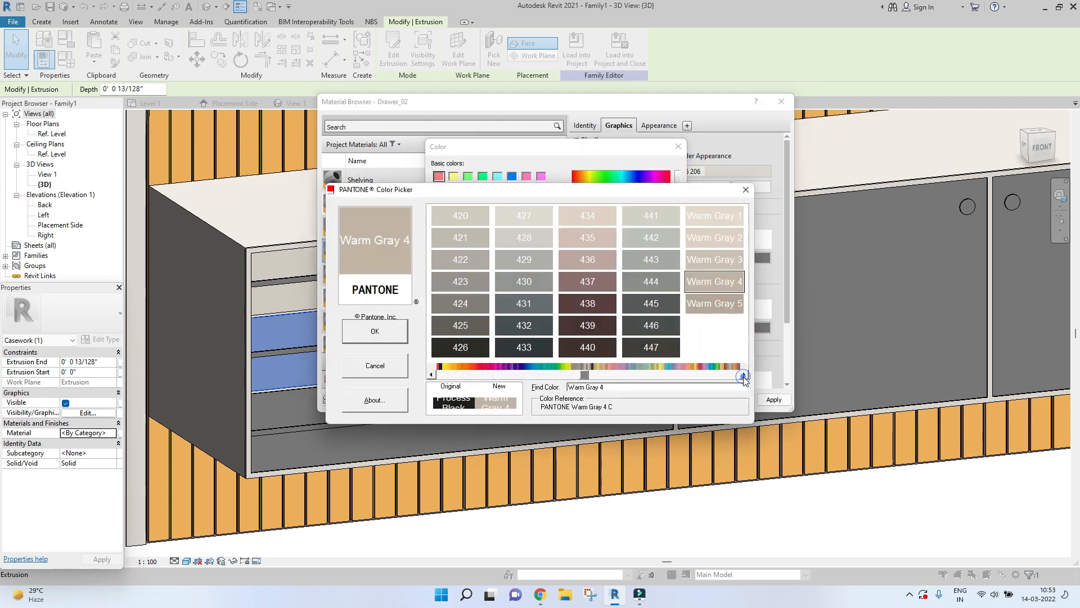
pyautogui.click(744, 376)
pyautogui.click(523, 215)
pyautogui.click(375, 331)
pyautogui.click(622, 352)
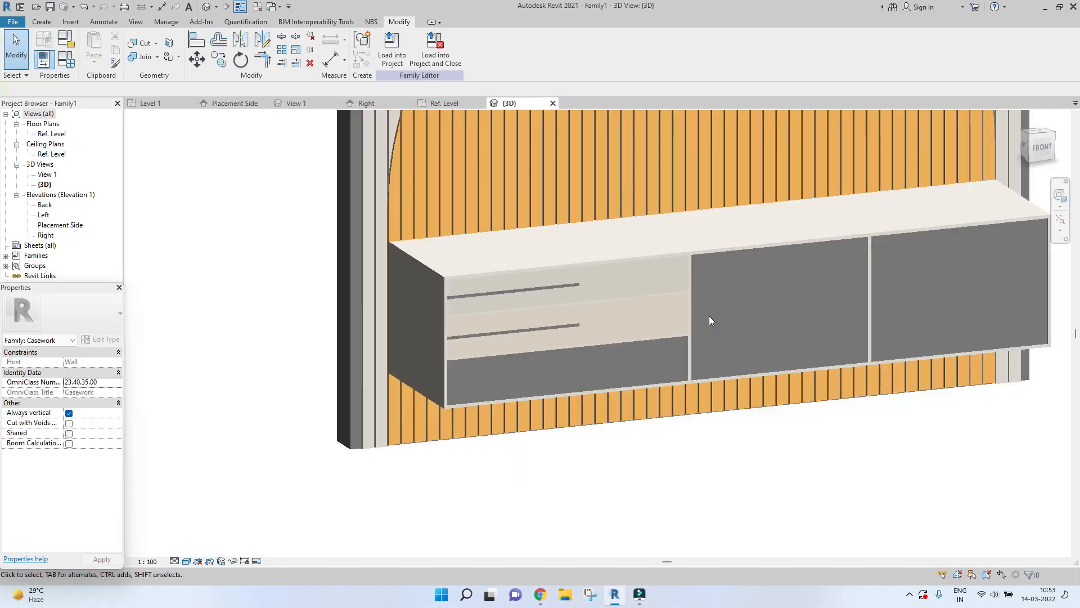
pyautogui.moveTo(709, 315); pyautogui.dragTo(552, 296, button='middle')
pyautogui.scroll(3, 497, 283)
pyautogui.click(501, 279)
pyautogui.press('Escape')
pyautogui.scroll(-3, 624, 308)
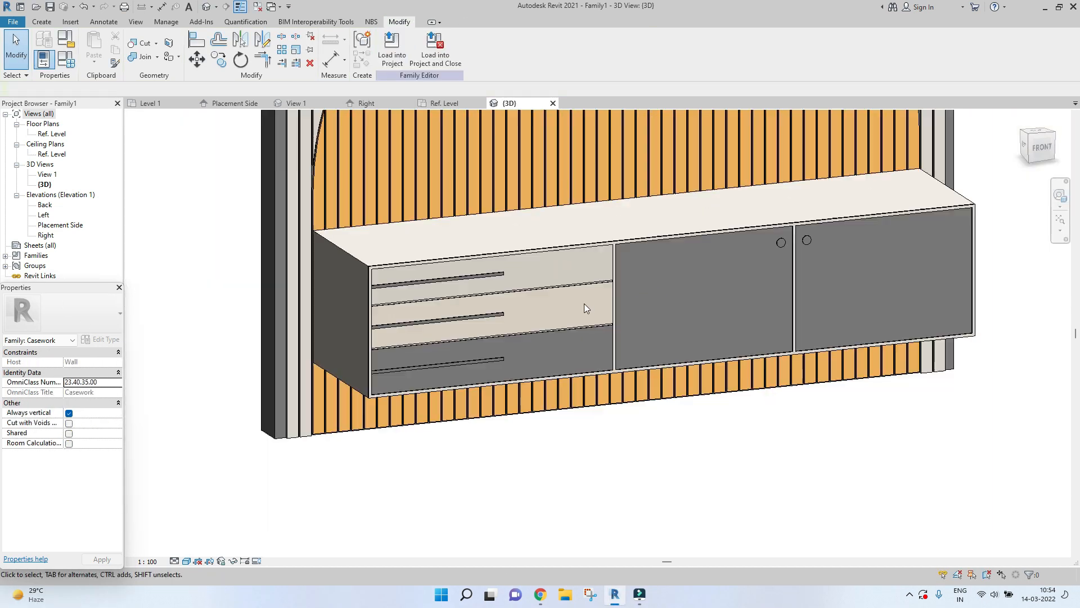
# Change the middle drawer front's Drawer_02 material to shading color PANTONE Warm Gray 2 C.
pyautogui.scroll(3, 584, 304)
pyautogui.click(269, 344)
pyautogui.click(112, 433)
pyautogui.click(682, 173)
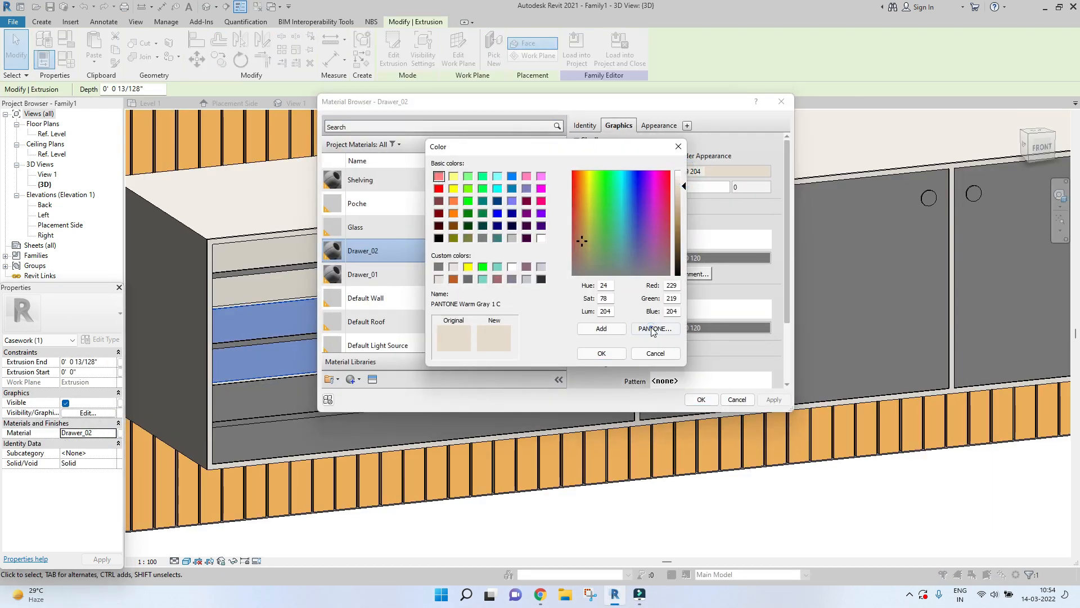
pyautogui.click(653, 328)
pyautogui.click(591, 366)
pyautogui.click(461, 236)
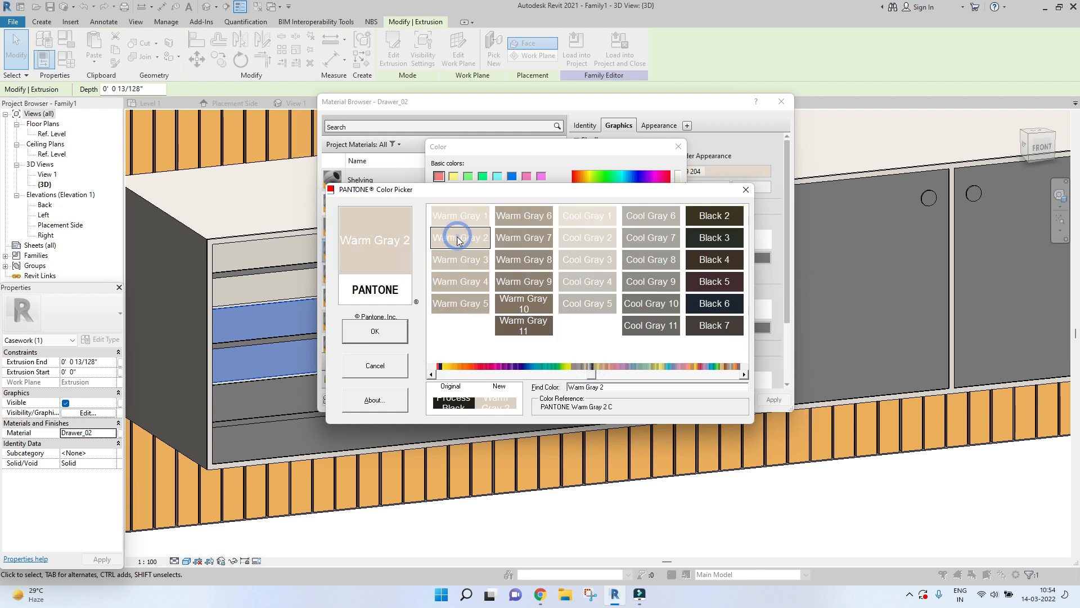
pyautogui.click(375, 330)
pyautogui.click(601, 353)
pyautogui.click(701, 399)
pyautogui.press('Escape')
# Duplicate the Drawer_02 material for the bottom drawer front and name the copy Drawer_03.
pyautogui.scroll(-3, 616, 315)
pyautogui.scroll(3, 556, 327)
pyautogui.click(557, 327)
pyautogui.click(112, 433)
pyautogui.rightClick(369, 255)
pyautogui.click(381, 278)
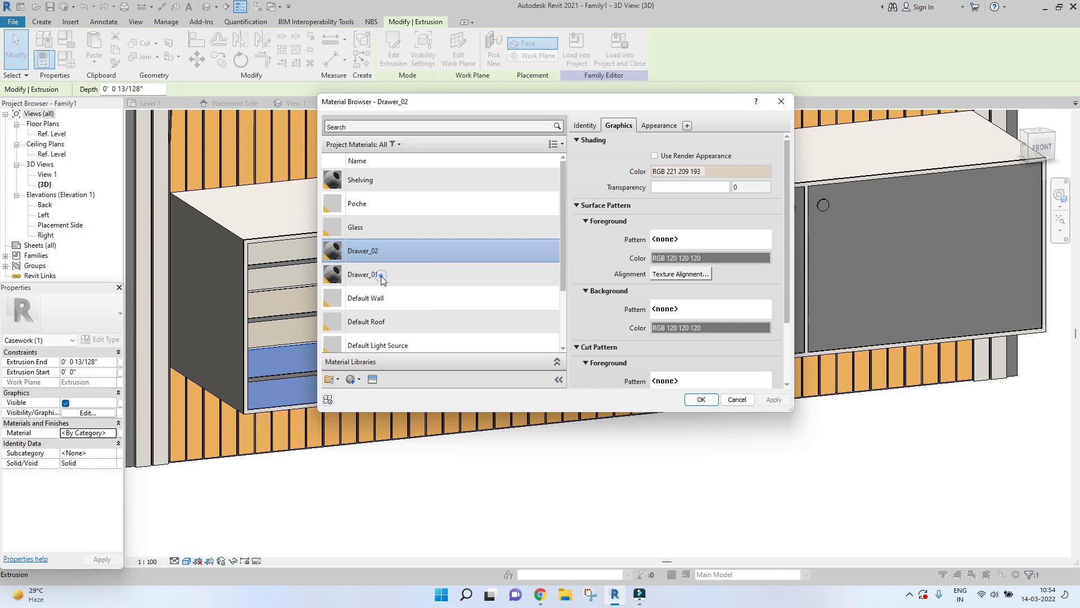
pyautogui.moveTo(371, 254); pyautogui.dragTo(385, 255)
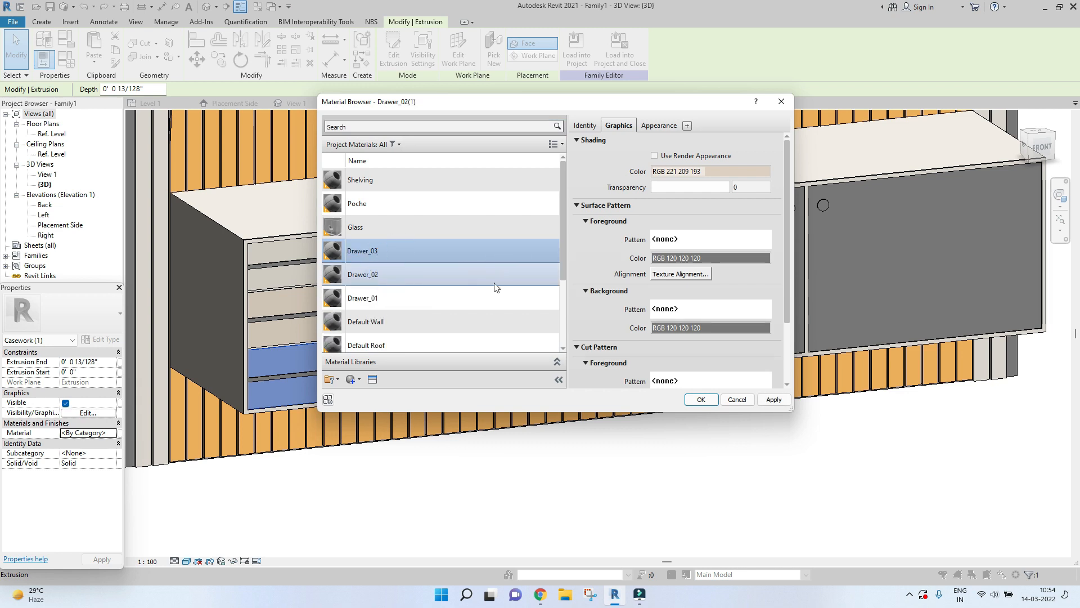
# Set Drawer_03's shading color to the custom gray RGB 180-182-192 and apply the material to the bottom drawer front.
pyautogui.click(711, 171)
pyautogui.click(526, 279)
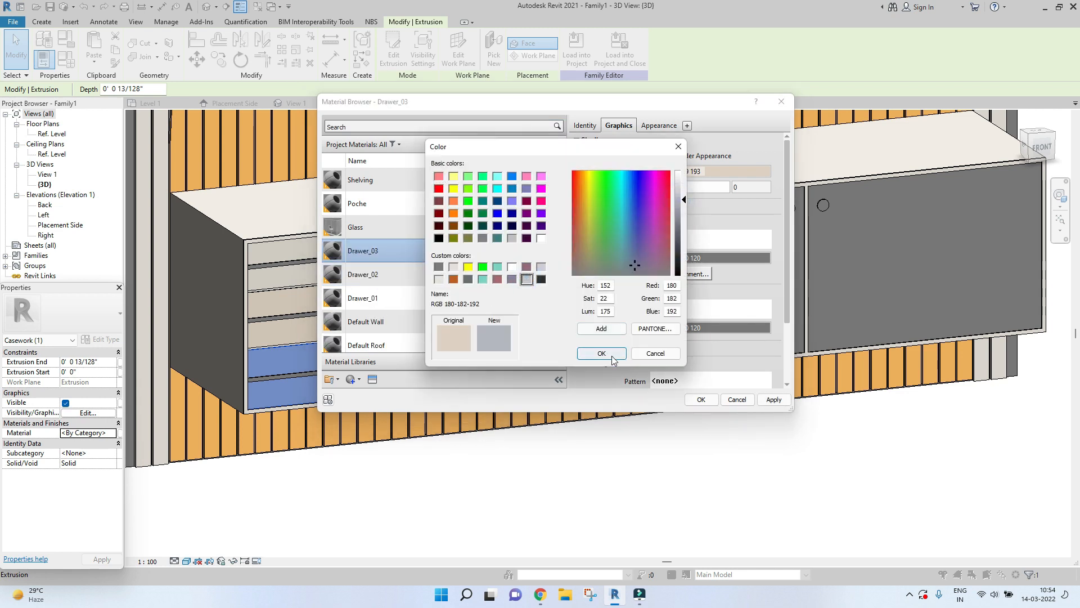
pyautogui.click(602, 352)
pyautogui.click(702, 399)
pyautogui.press('Escape')
# Duplicate the Drawer_03 material for the left cabinet door and name the copy Drawer_04.
pyautogui.scroll(-4, 591, 492)
pyautogui.scroll(3, 641, 404)
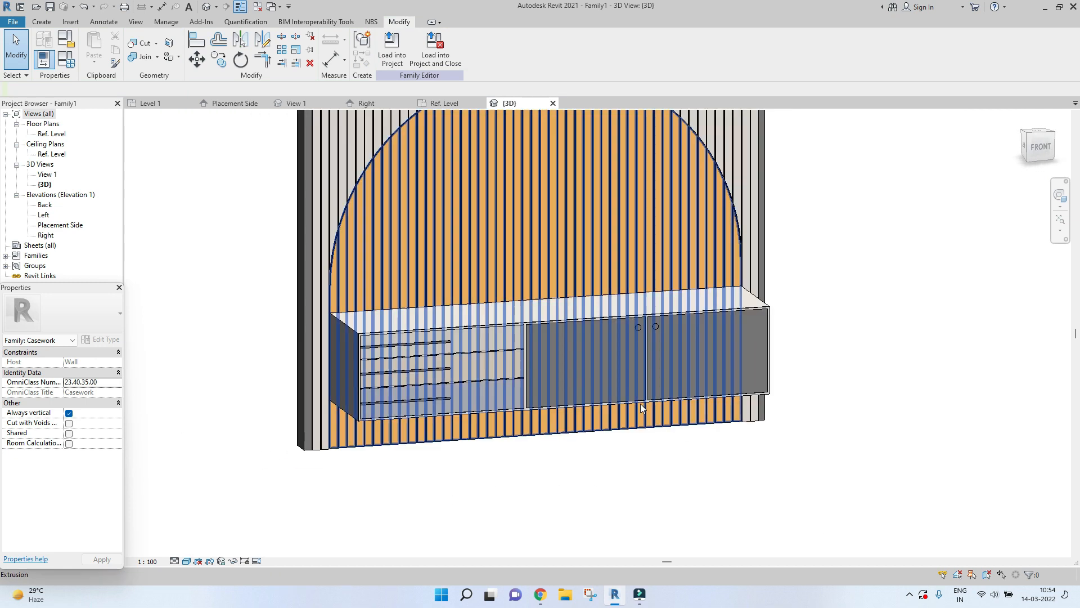
pyautogui.scroll(5, 536, 343)
pyautogui.click(687, 382)
pyautogui.click(113, 432)
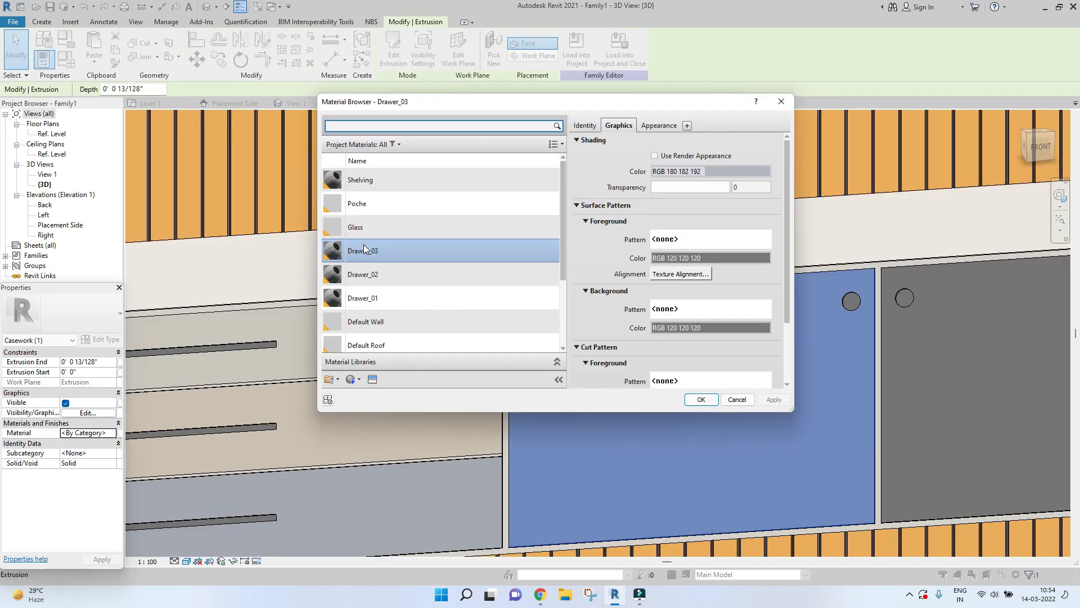
pyautogui.rightClick(374, 247)
pyautogui.click(397, 267)
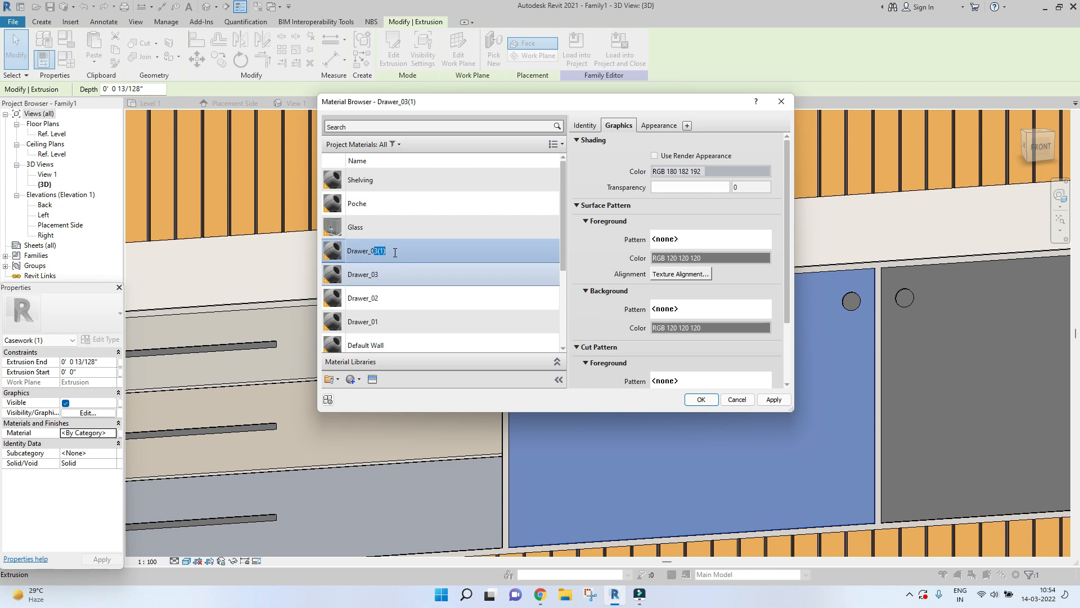
pyautogui.write('4')
pyautogui.press('Return')
# Set Drawer_04's shading color to a lightened PANTONE 4995 C, RGB 184 137 138, and apply the material to the left cabinet door.
pyautogui.click(710, 171)
pyautogui.click(497, 279)
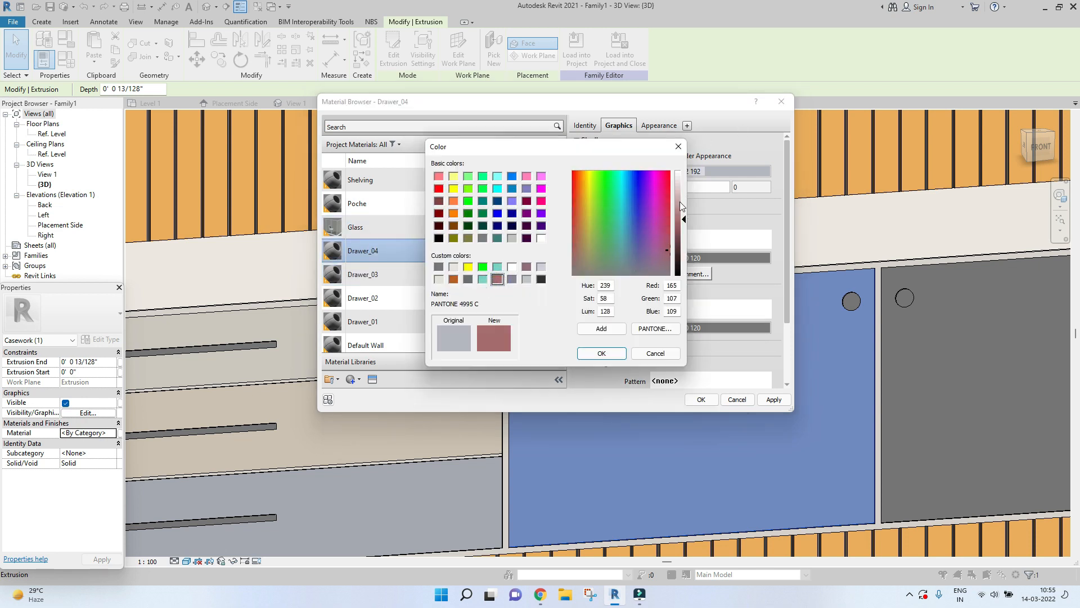
pyautogui.click(601, 353)
pyautogui.click(702, 399)
pyautogui.press('Escape')
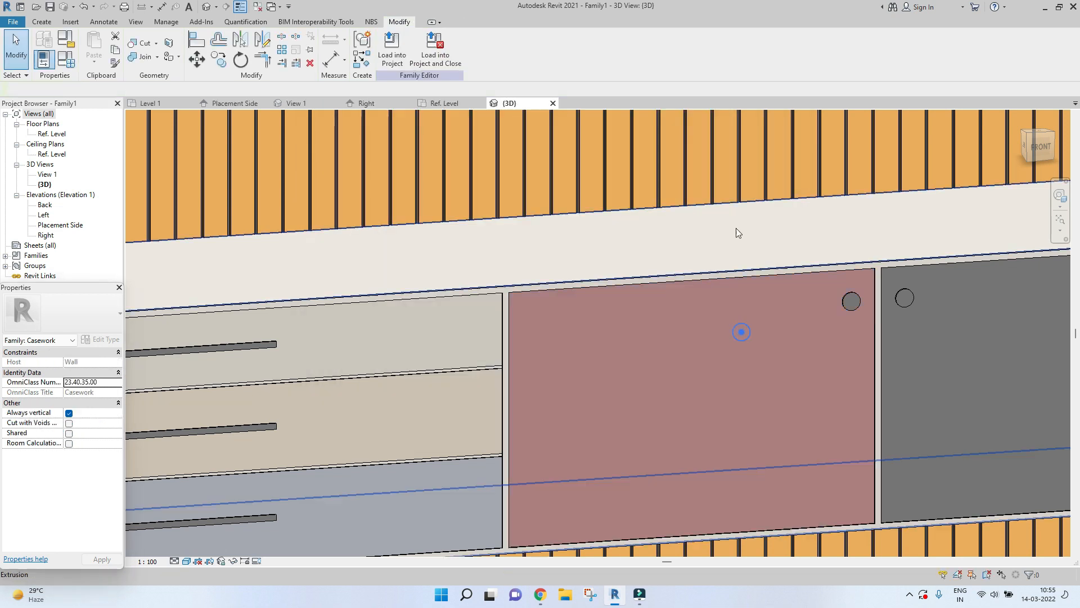
# Duplicate the Drawer_04 material for the right cabinet door and name the copy Drawer_05.
pyautogui.scroll(-4, 619, 281)
pyautogui.scroll(5, 540, 333)
pyautogui.click(559, 324)
pyautogui.click(577, 323)
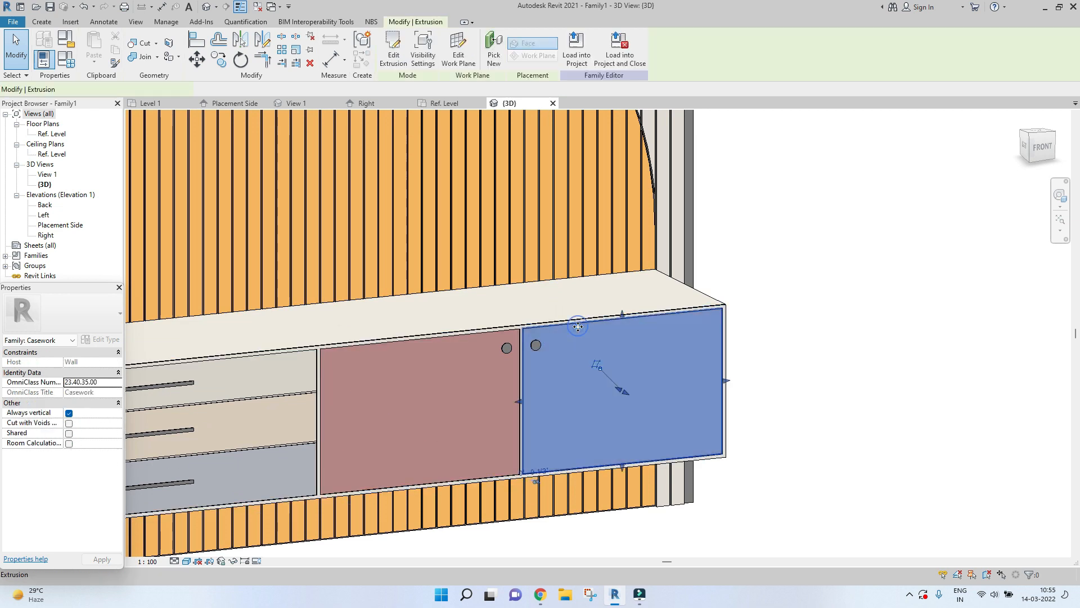
pyautogui.click(110, 433)
pyautogui.click(113, 433)
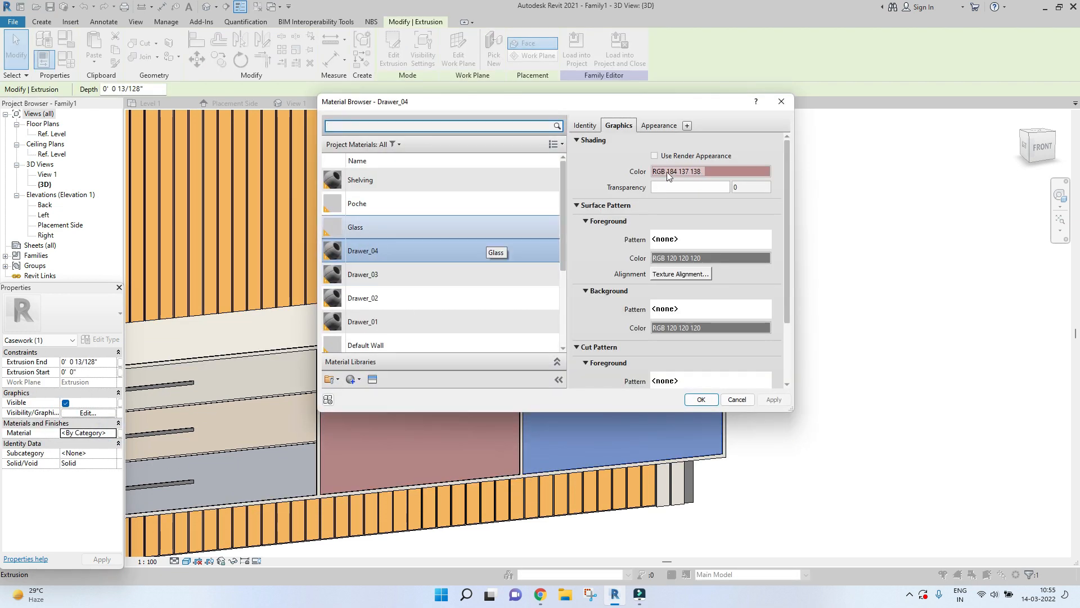
pyautogui.rightClick(456, 252)
pyautogui.click(422, 271)
pyautogui.click(402, 273)
pyautogui.click(406, 252)
# Set Drawer_05's shading color to PANTONE 4755 C for the right cabinet door.
pyautogui.click(692, 171)
pyautogui.click(660, 328)
pyautogui.click(744, 375)
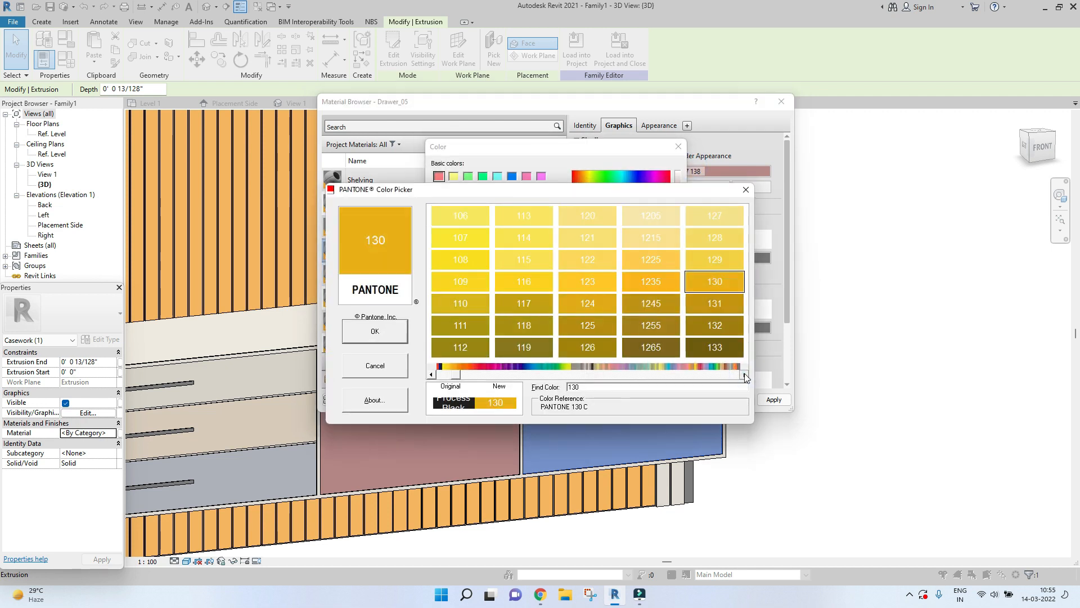
pyautogui.click(744, 375)
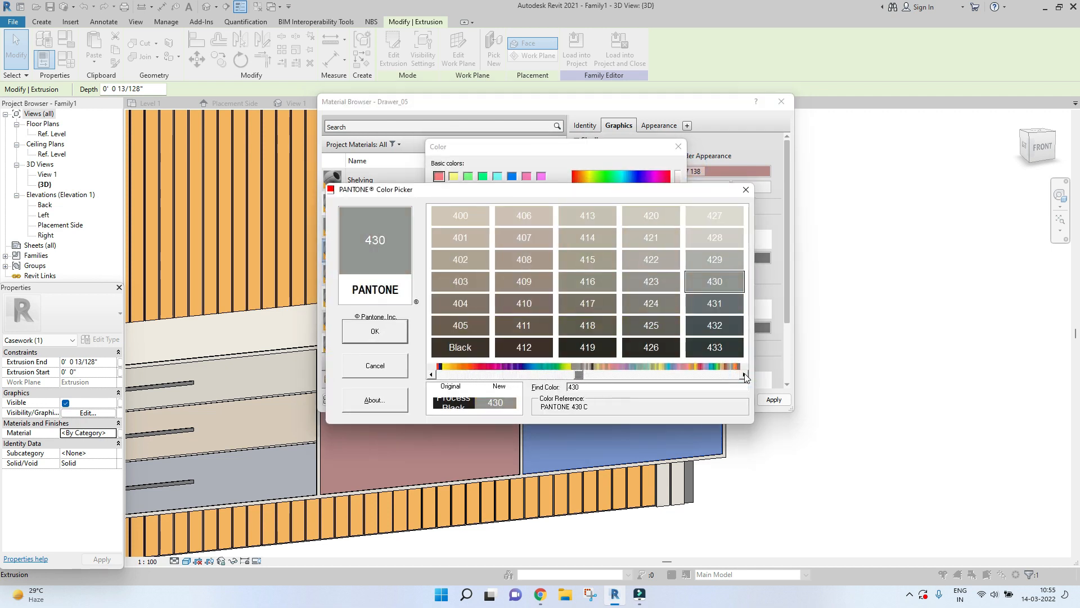
pyautogui.click(431, 375)
pyautogui.click(743, 375)
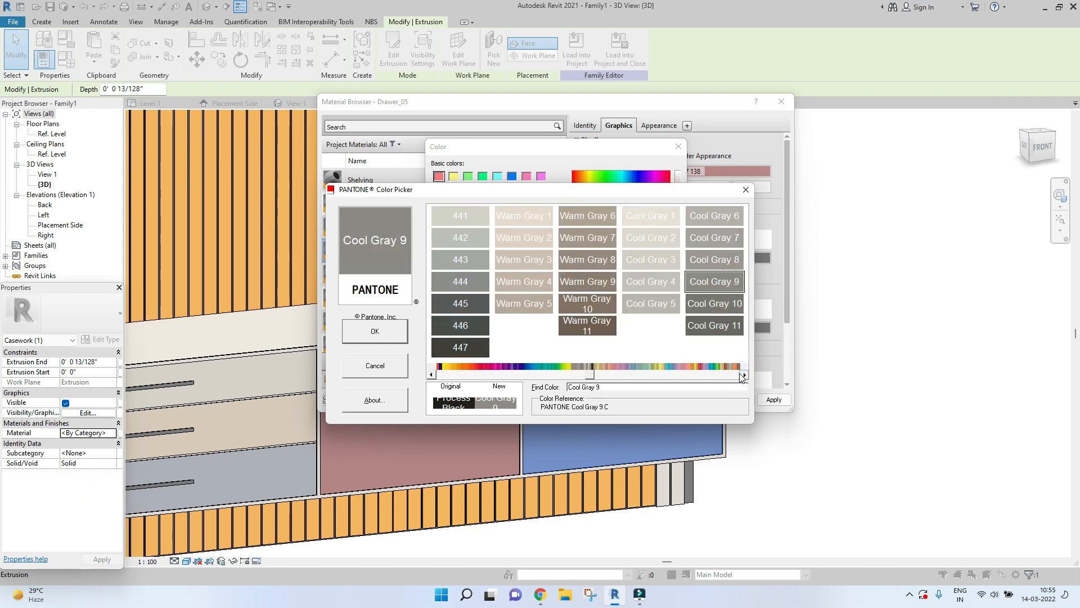
pyautogui.click(743, 375)
pyautogui.click(744, 375)
pyautogui.click(707, 352)
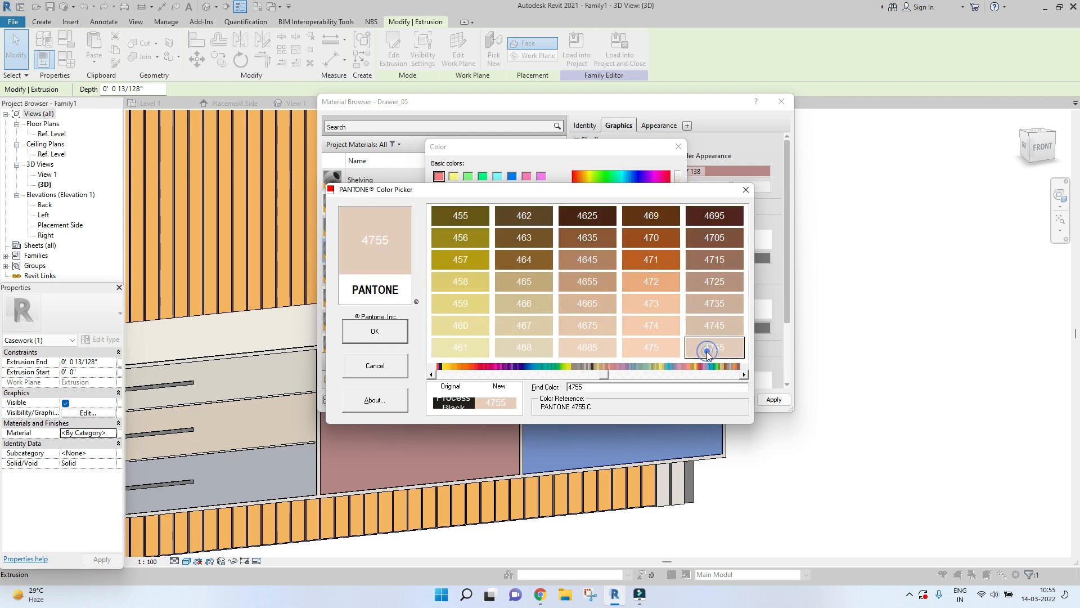
pyautogui.click(375, 332)
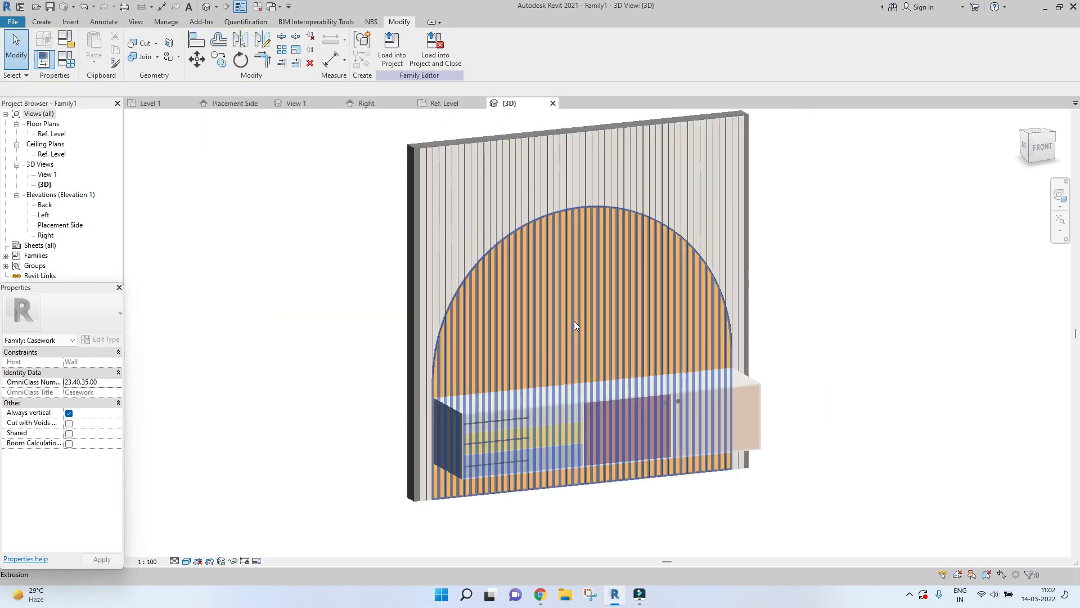
# Create a new material for the three drawer handles.
pyautogui.scroll(-3, 818, 304)
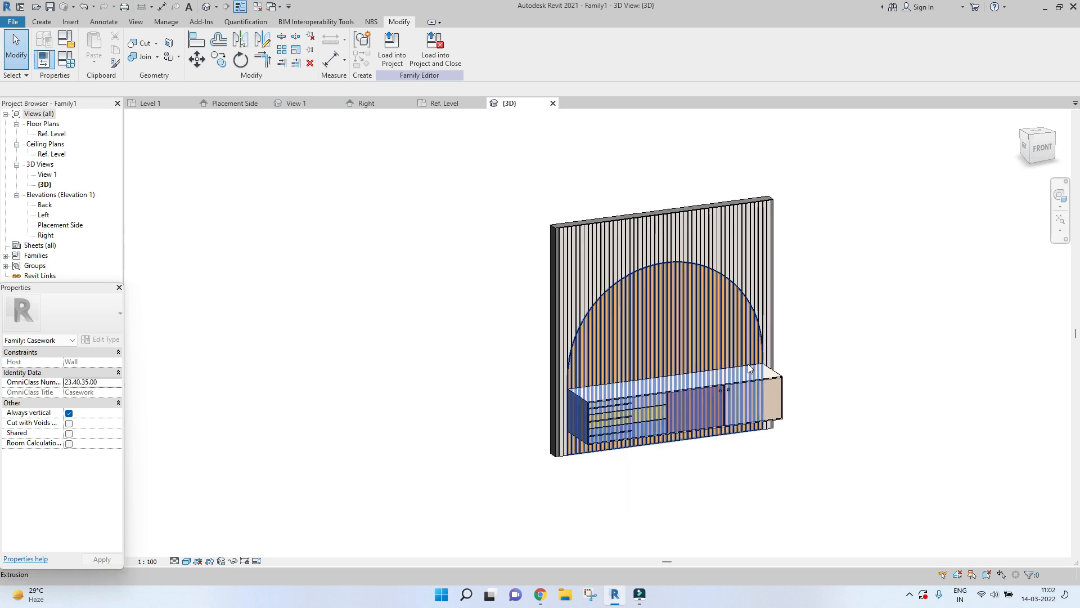
pyautogui.scroll(3, 749, 369)
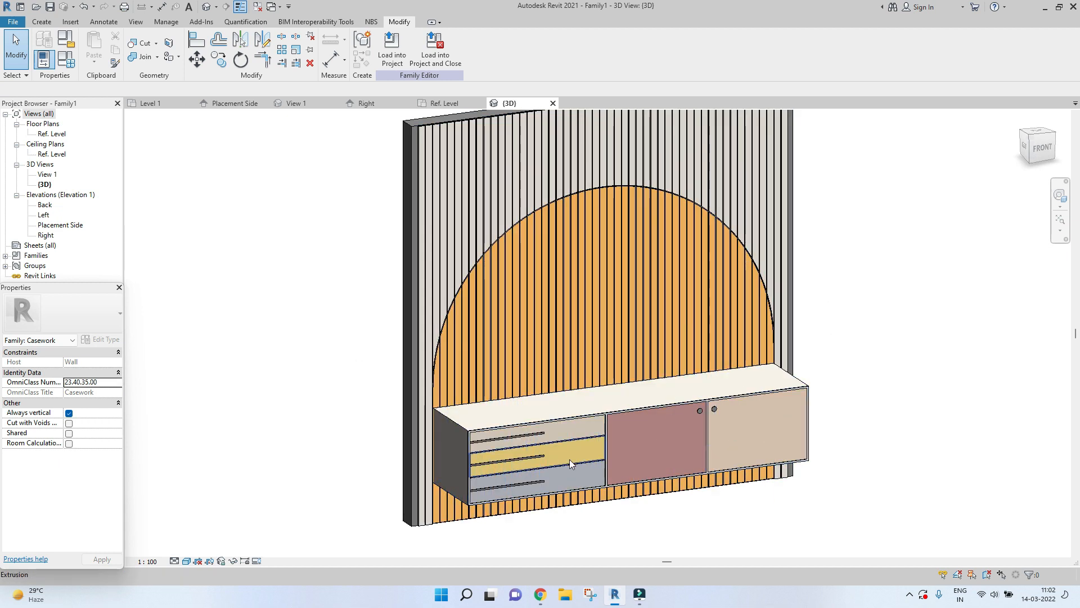
pyautogui.scroll(5, 554, 466)
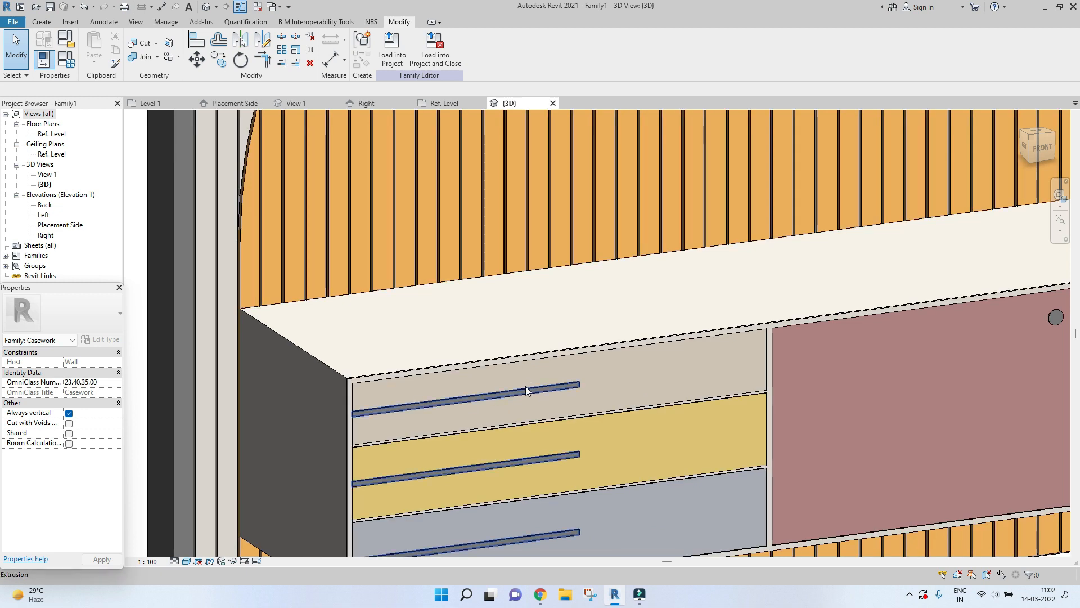
pyautogui.click(526, 386)
pyautogui.scroll(1, 510, 347)
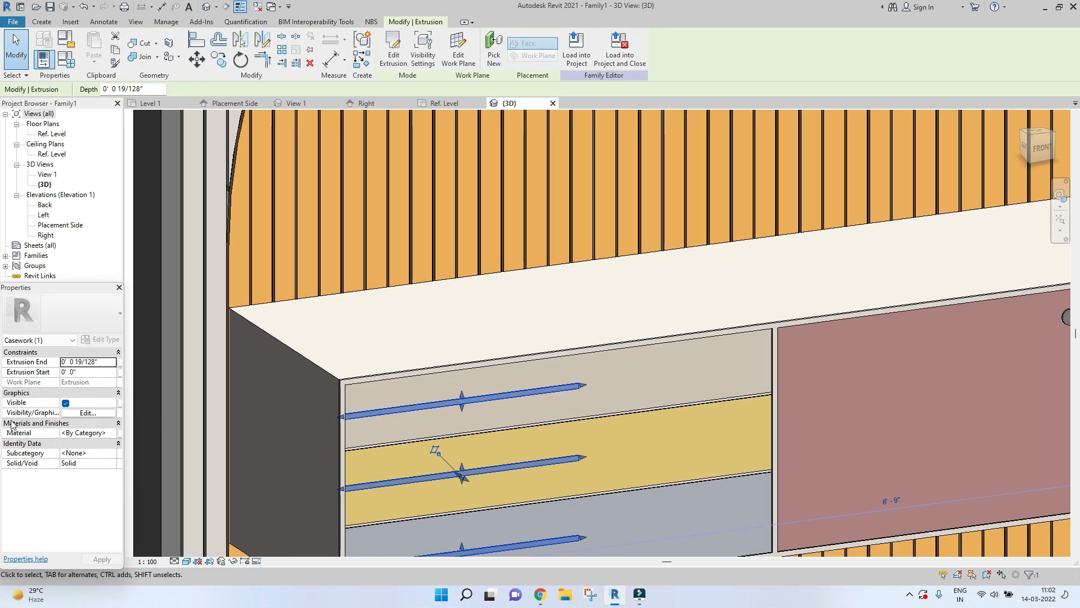
pyautogui.click(114, 435)
pyautogui.click(118, 434)
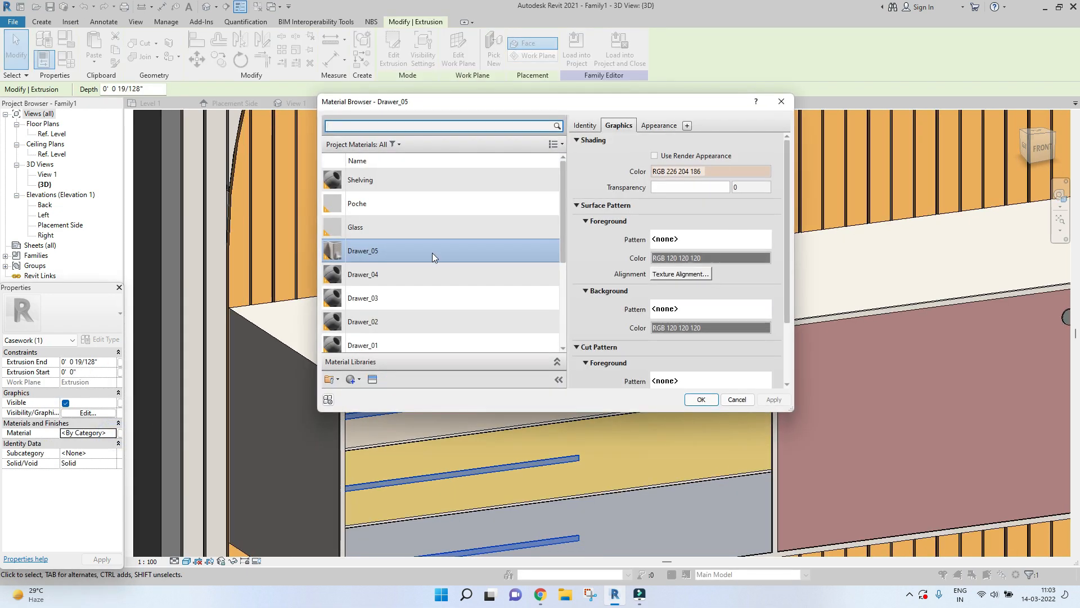
pyautogui.click(351, 381)
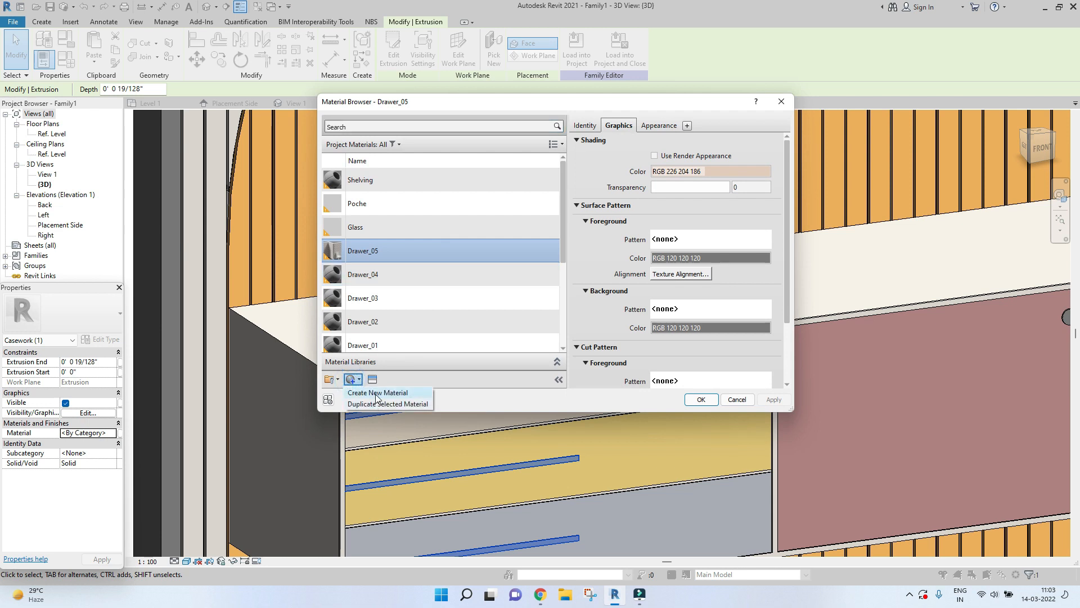
pyautogui.click(375, 393)
# Rename the new default material as Handles.
pyautogui.rightClick(381, 260)
pyautogui.click(394, 291)
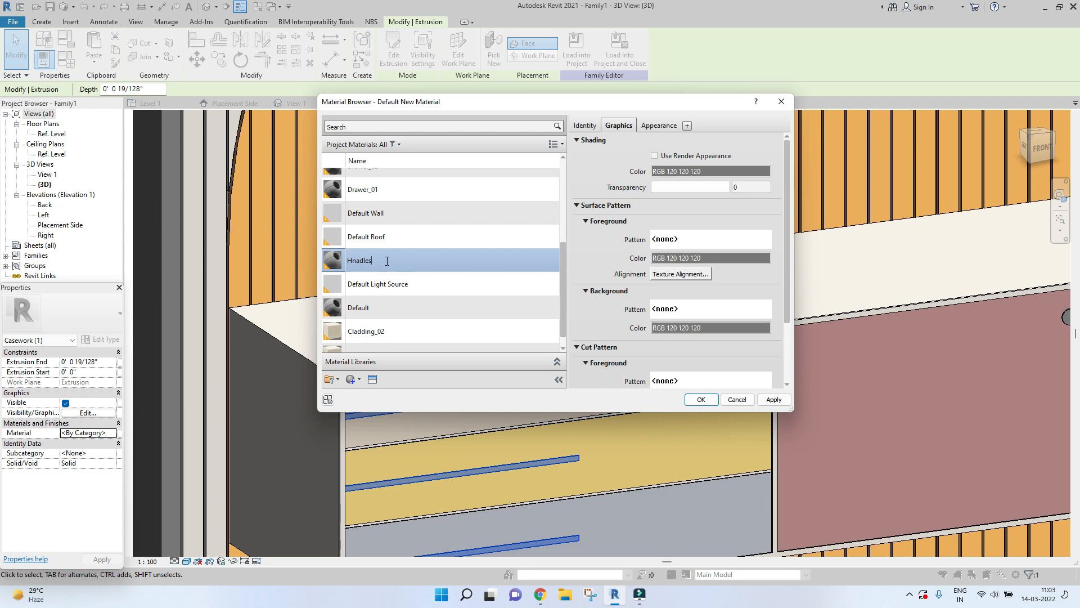
pyautogui.write('Hnadles')
pyautogui.press('Return')
pyautogui.rightClick(371, 179)
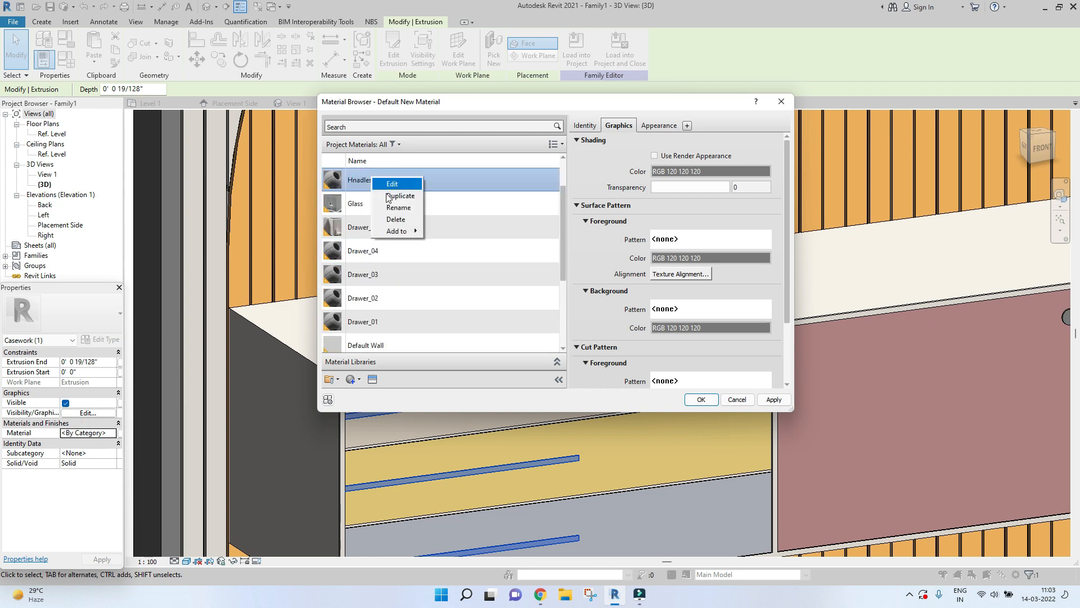
pyautogui.click(396, 207)
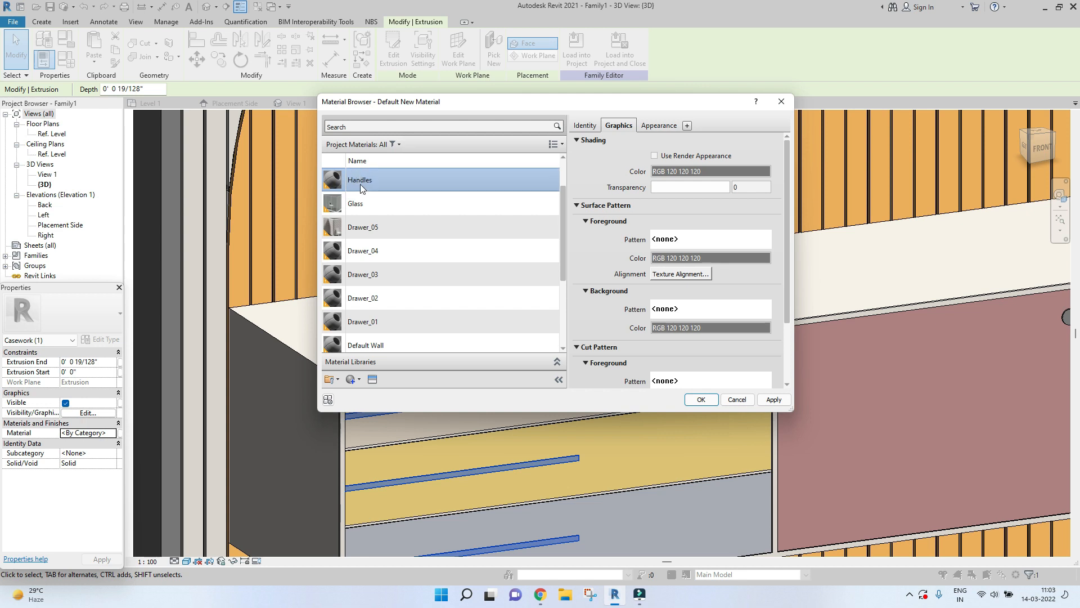
# Set the Handles material's shading color to white, RGB 255 255 255, and apply it to the drawer handles.
pyautogui.click(673, 172)
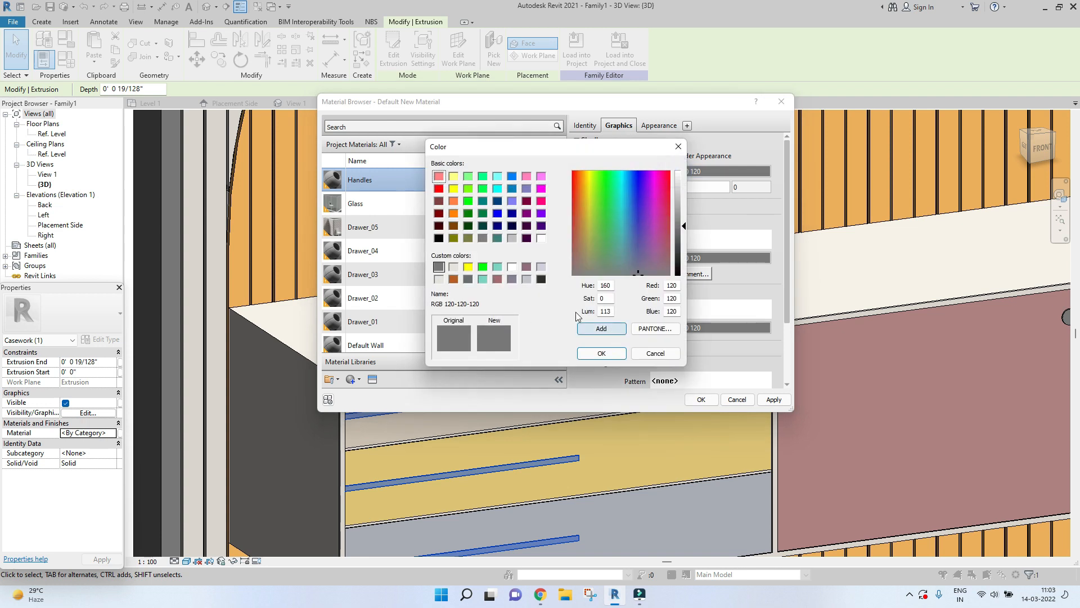
pyautogui.click(527, 279)
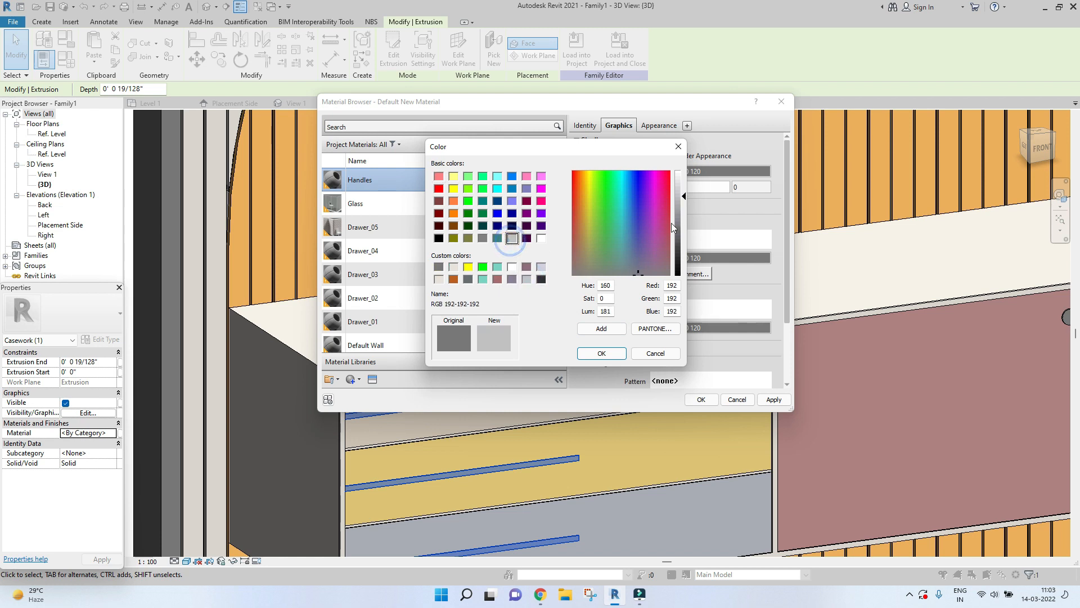
pyautogui.moveTo(683, 192); pyautogui.dragTo(691, 169)
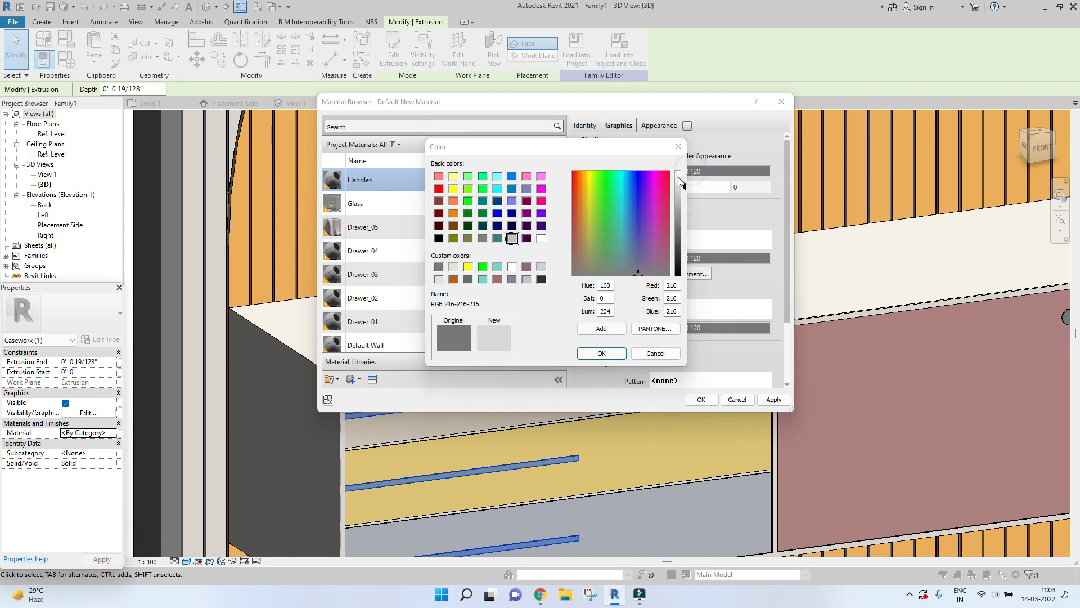
pyautogui.click(602, 353)
pyautogui.click(771, 400)
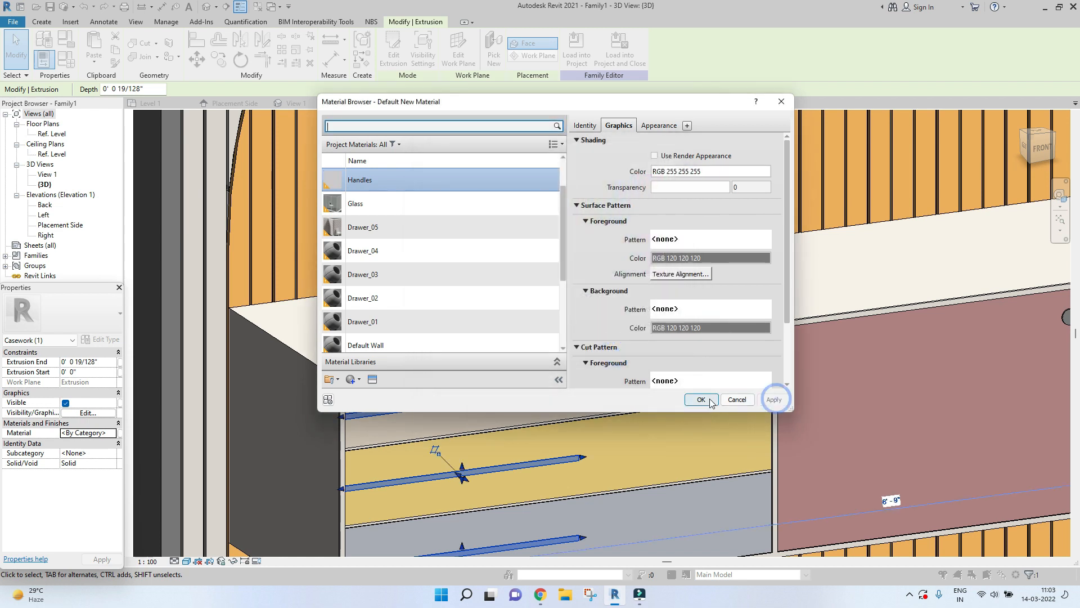
pyautogui.click(702, 399)
pyautogui.click(640, 288)
# Assign the Handles material to the two round door knobs.
pyautogui.scroll(-4, 639, 288)
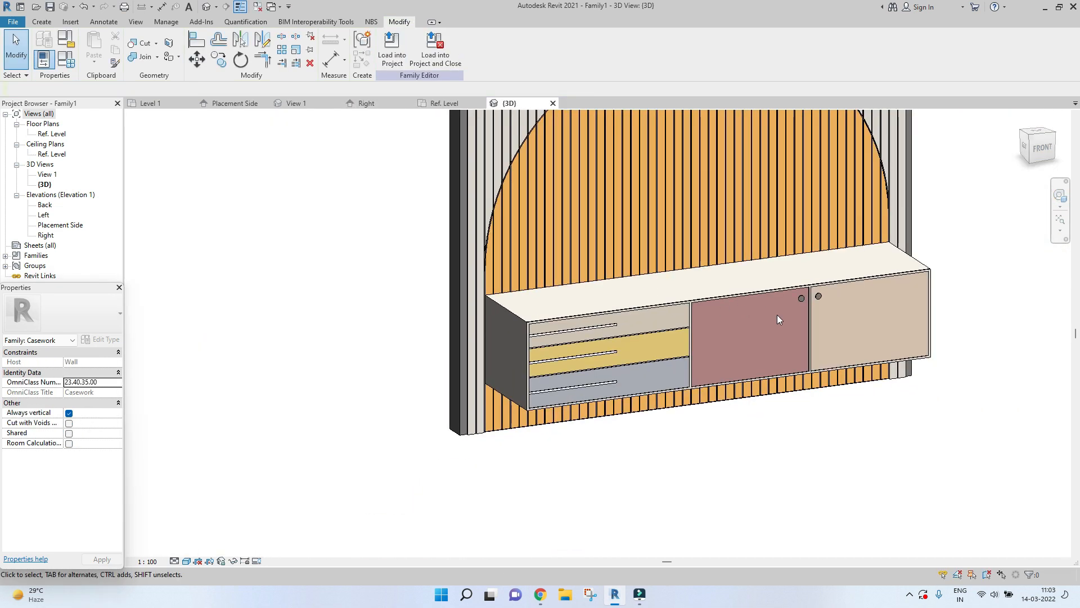
pyautogui.scroll(2, 779, 312)
pyautogui.click(809, 290)
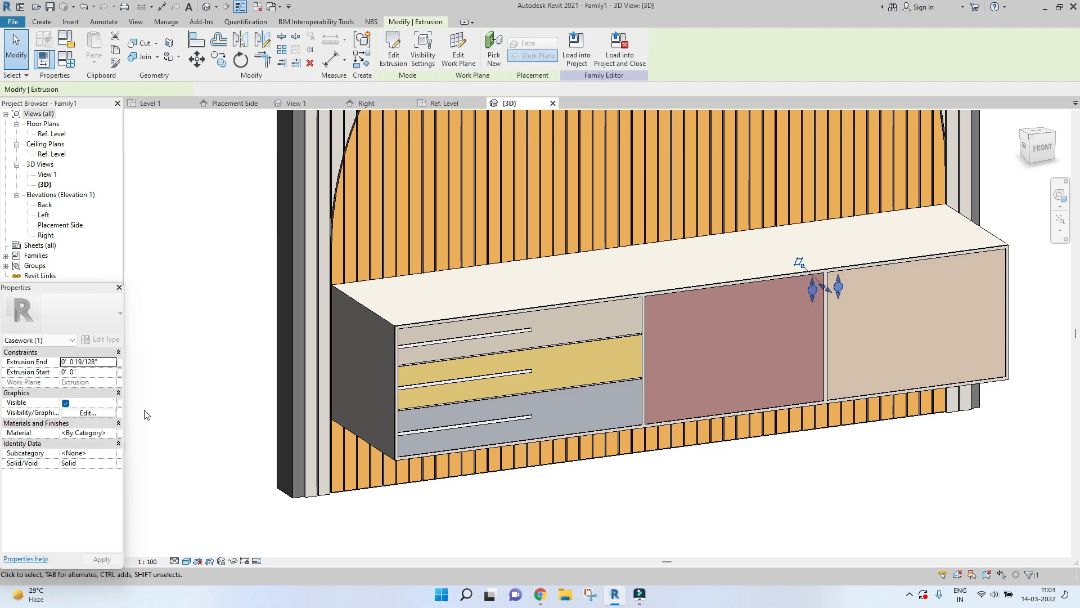
pyautogui.click(112, 433)
pyautogui.click(112, 433)
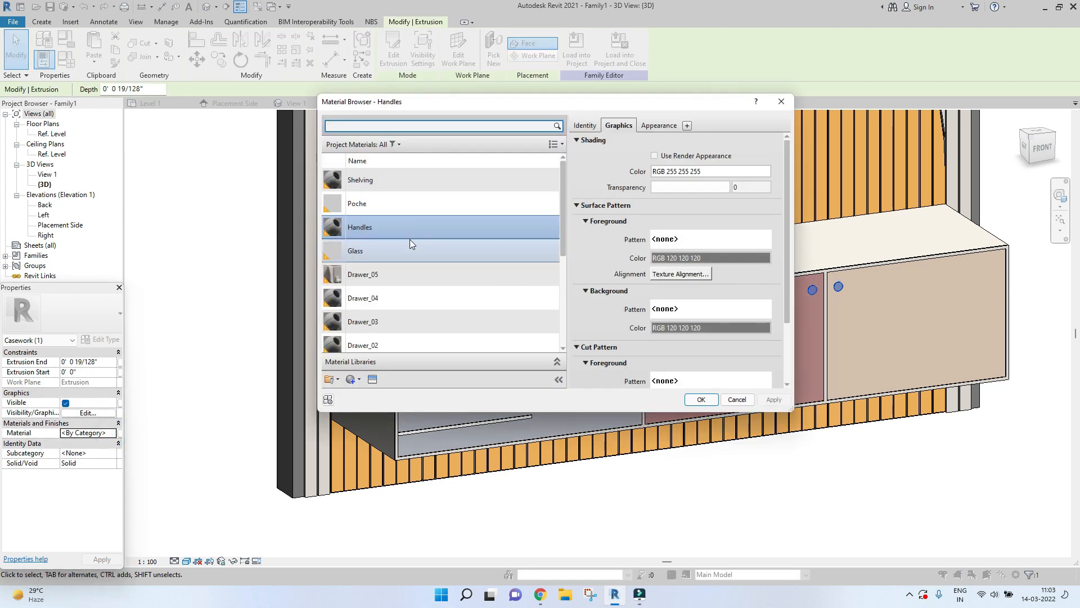
pyautogui.click(703, 399)
pyautogui.click(733, 492)
pyautogui.scroll(-3, 779, 490)
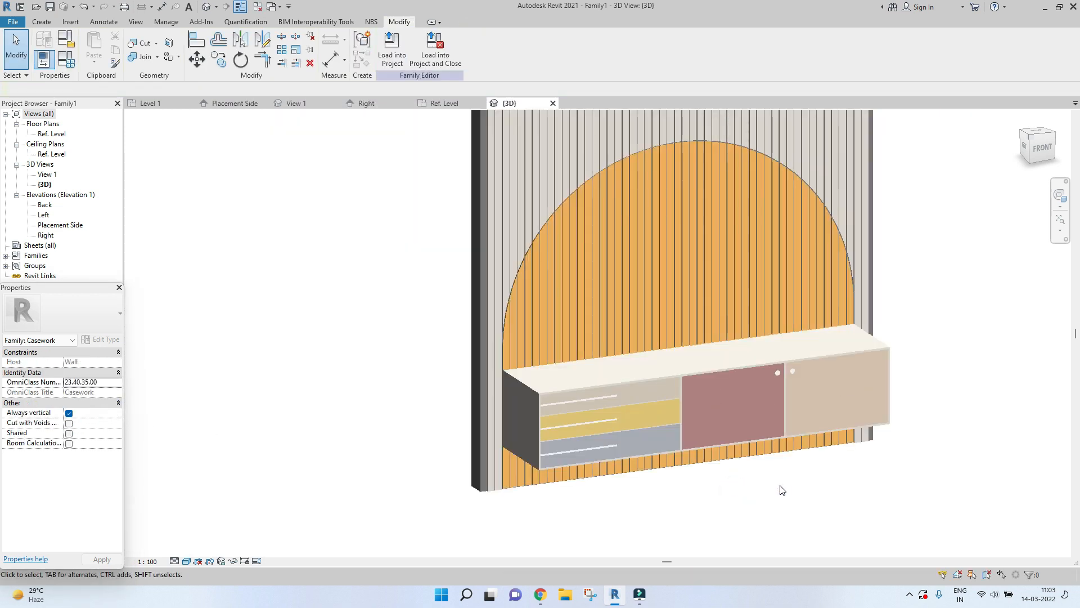
# Darken the Shelving material's shading color slightly on the cabinet box and apply the change.
pyautogui.scroll(-2, 840, 513)
pyautogui.scroll(3, 681, 429)
pyautogui.click(660, 422)
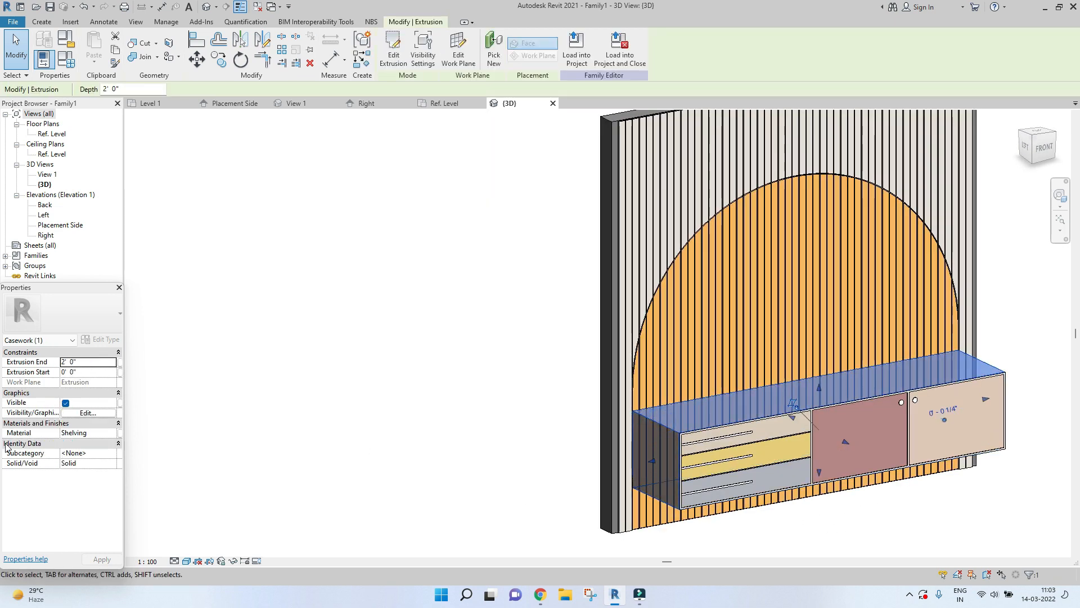
pyautogui.click(89, 433)
pyautogui.click(120, 433)
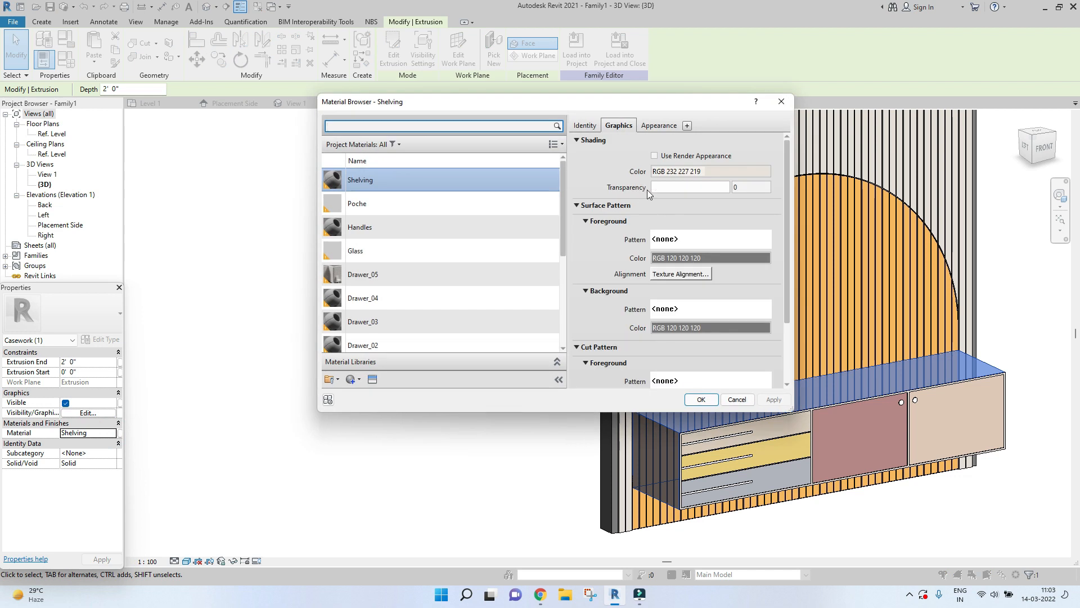
pyautogui.click(676, 172)
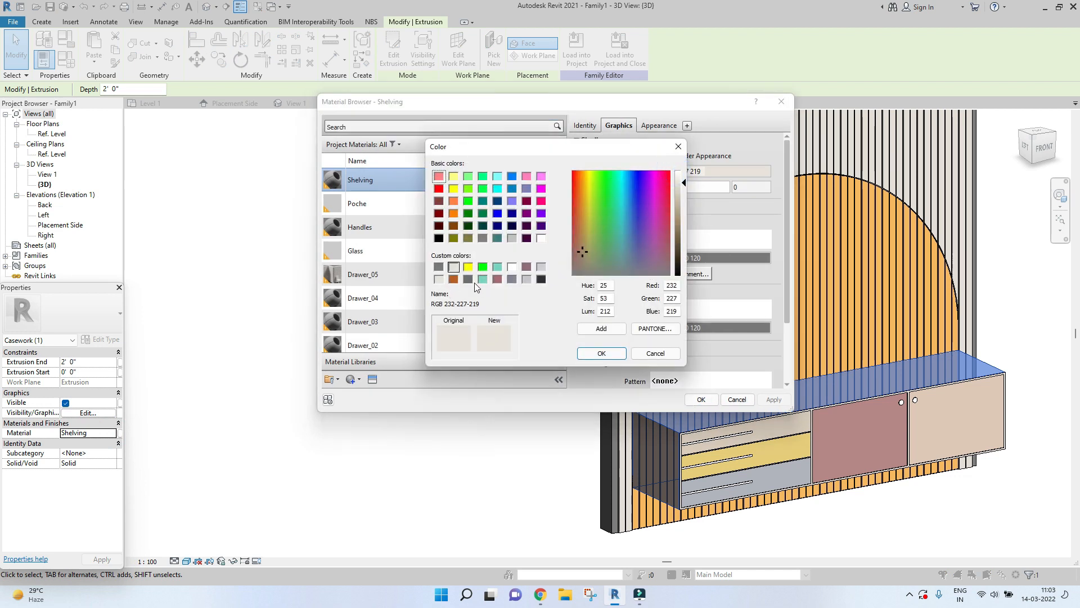
pyautogui.click(679, 188)
pyautogui.click(602, 353)
pyautogui.click(774, 401)
pyautogui.click(708, 401)
pyautogui.click(586, 456)
# Hide the model edges and enable anti-aliased smooth lines in the family's shaded 3D view.
pyautogui.scroll(-2, 505, 413)
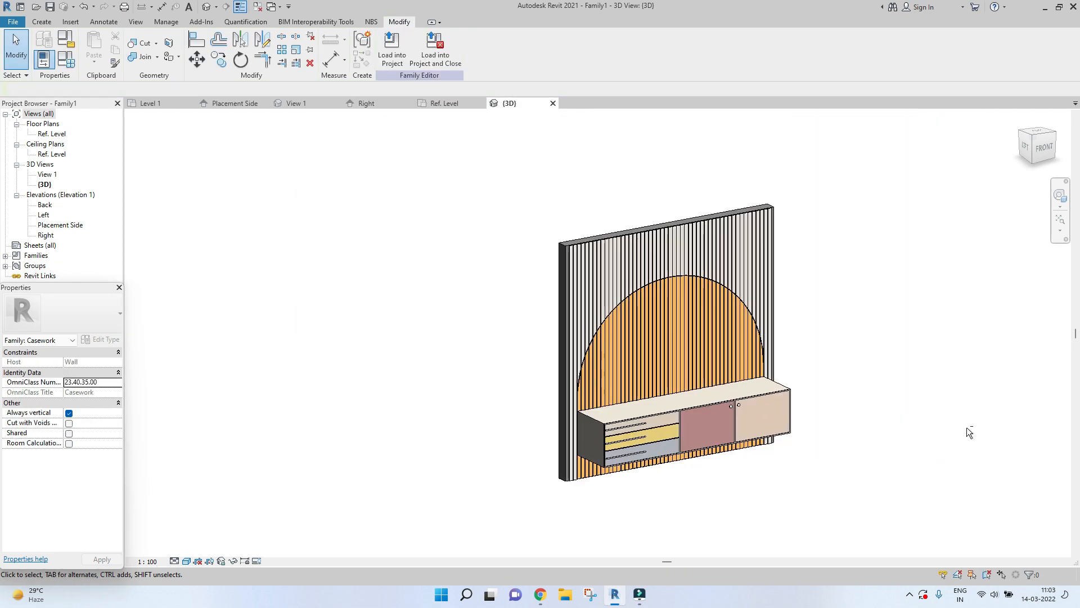
pyautogui.scroll(-3, 795, 440)
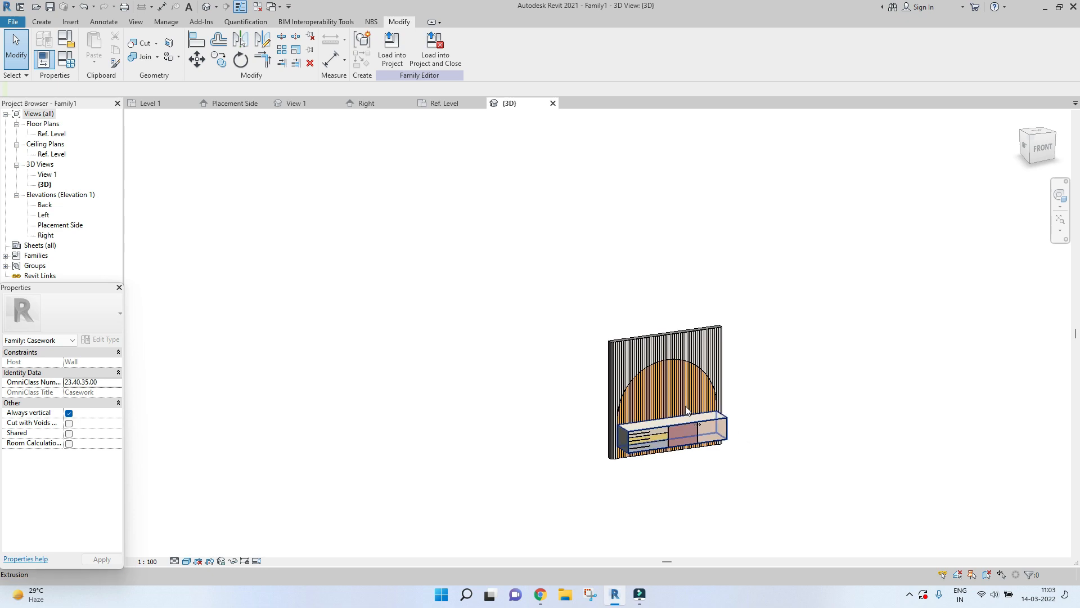
pyautogui.scroll(3, 686, 405)
pyautogui.keyDown('shift'); pyautogui.moveTo(796, 434); pyautogui.dragTo(654, 230, button='middle'); pyautogui.keyUp('shift')
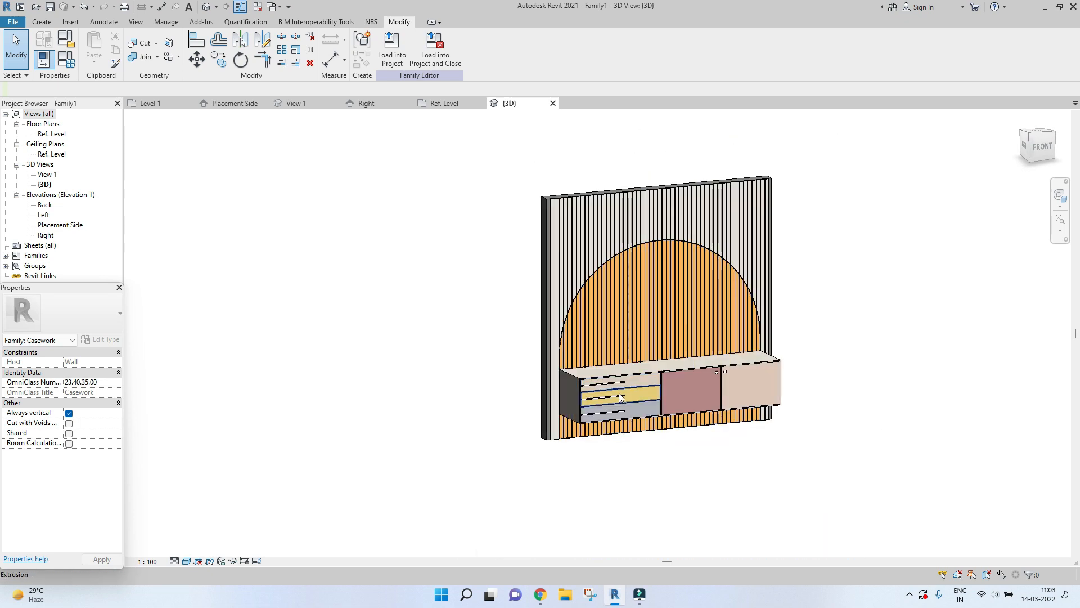
pyautogui.click(186, 562)
pyautogui.click(225, 486)
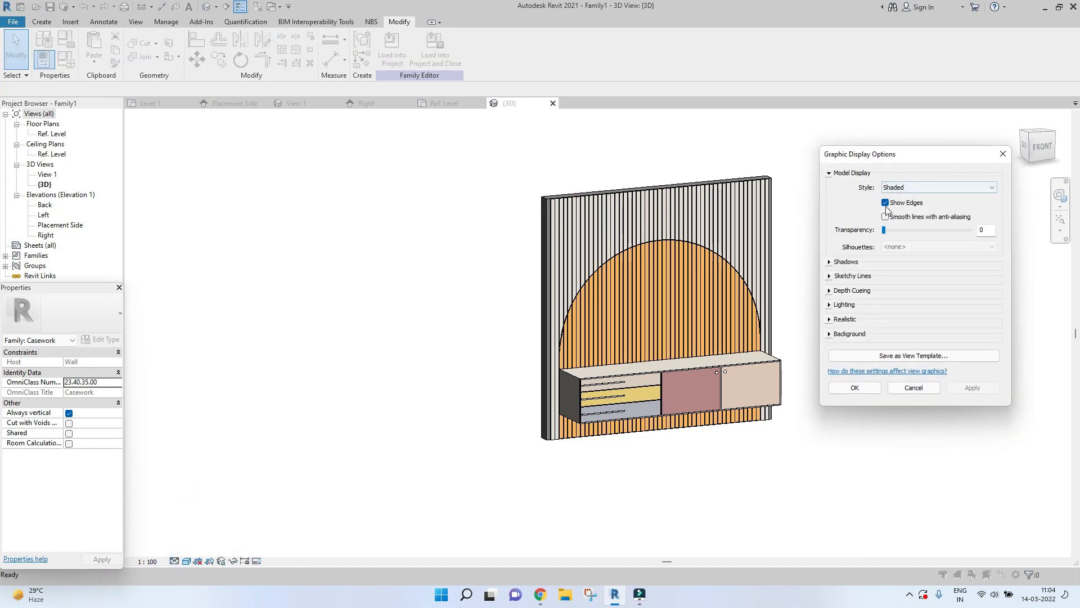
pyautogui.click(978, 389)
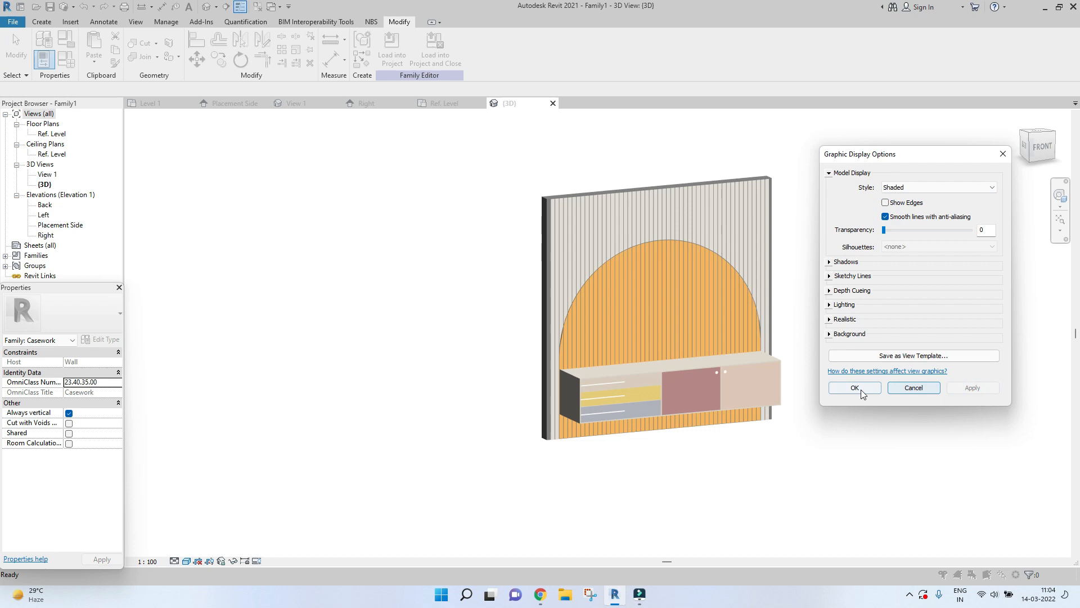
pyautogui.click(855, 388)
# Load the cabinet family into Project1 and exit component placement without placing an instance.
pyautogui.scroll(4, 676, 404)
pyautogui.scroll(-3, 895, 412)
pyautogui.moveTo(946, 394)
pyautogui.keyDown('shift'); pyautogui.mouseDown(button='middle')
pyautogui.moveTo(968, 340)
pyautogui.moveTo(941, 395)
pyautogui.mouseUp(button='middle'); pyautogui.keyUp('shift')
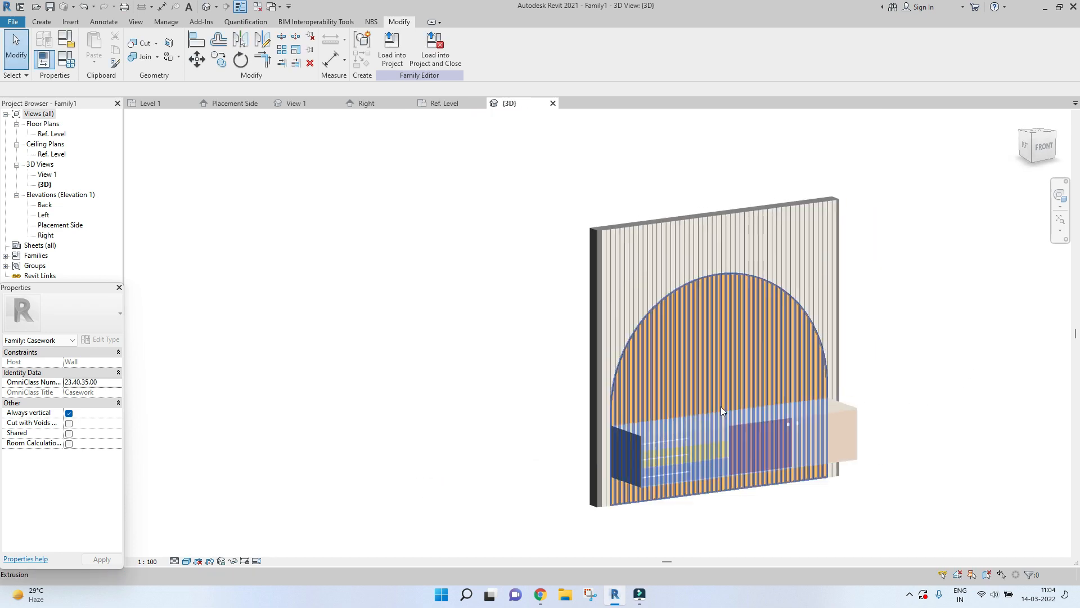
pyautogui.scroll(3, 715, 411)
pyautogui.scroll(3, 708, 463)
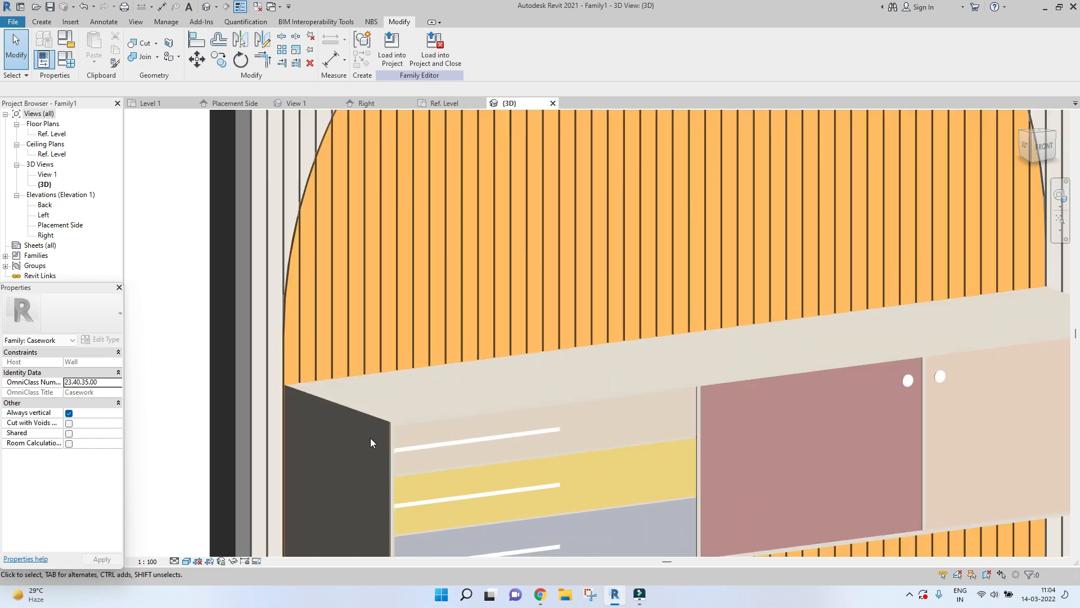
pyautogui.scroll(-5, 371, 437)
pyautogui.scroll(3, 555, 431)
pyautogui.scroll(-4, 687, 333)
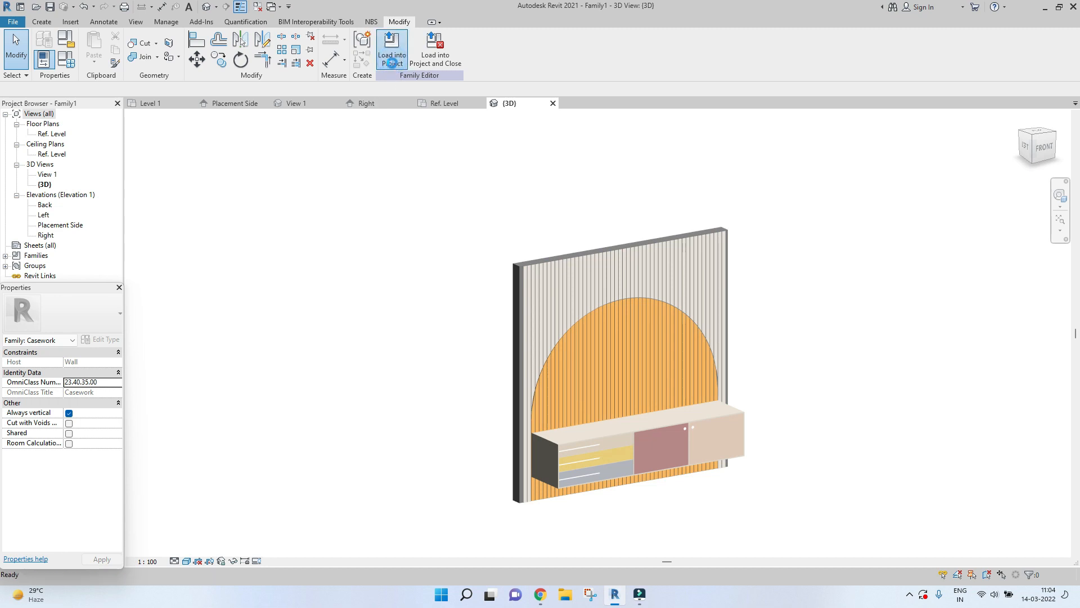
pyautogui.click(392, 61)
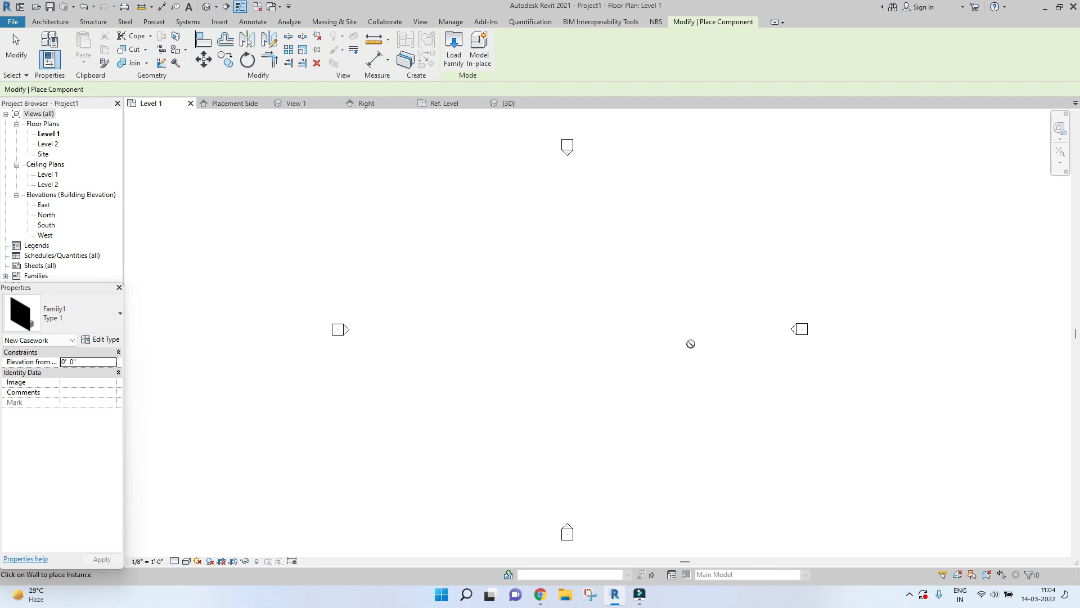
pyautogui.press('Escape')
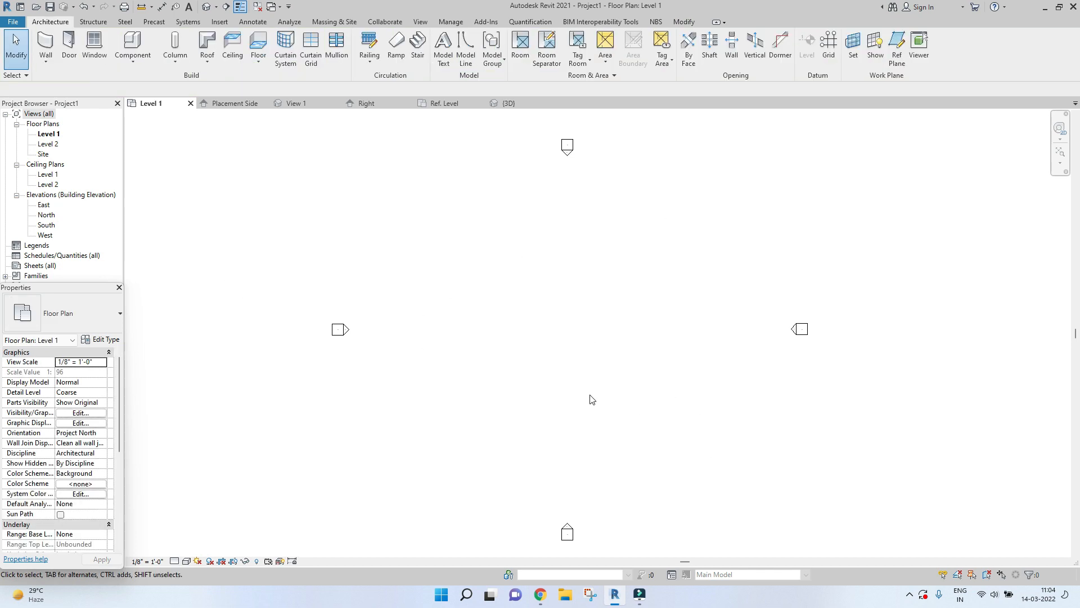
# Draw a straight horizontal wall about 28' long on Level 1 between the elevation markers.
pyautogui.click(38, 40)
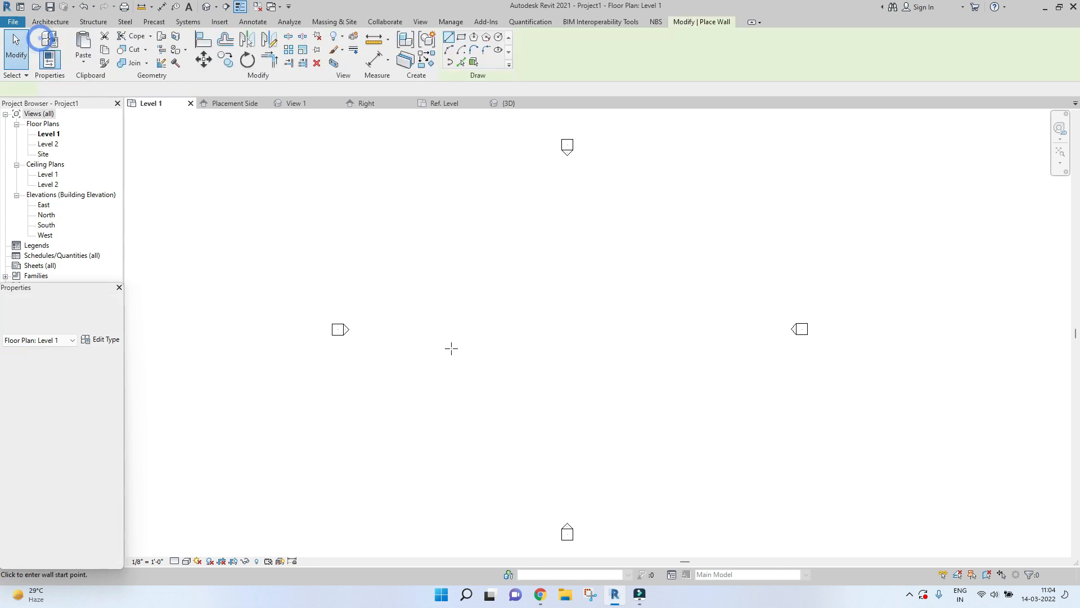
pyautogui.click(531, 314)
pyautogui.click(607, 313)
pyautogui.press('Escape')
pyautogui.press('Escape')
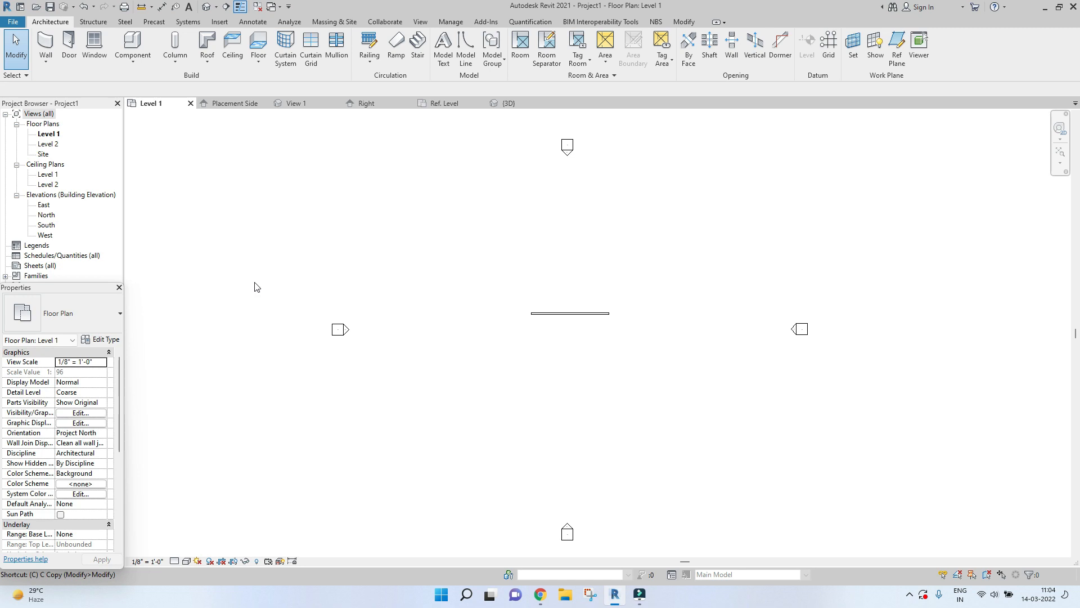
# Place the Family1 casework at about the middle of the wall, flipped to face the south side.
pyautogui.press('m')
pyautogui.scroll(4, 549, 316)
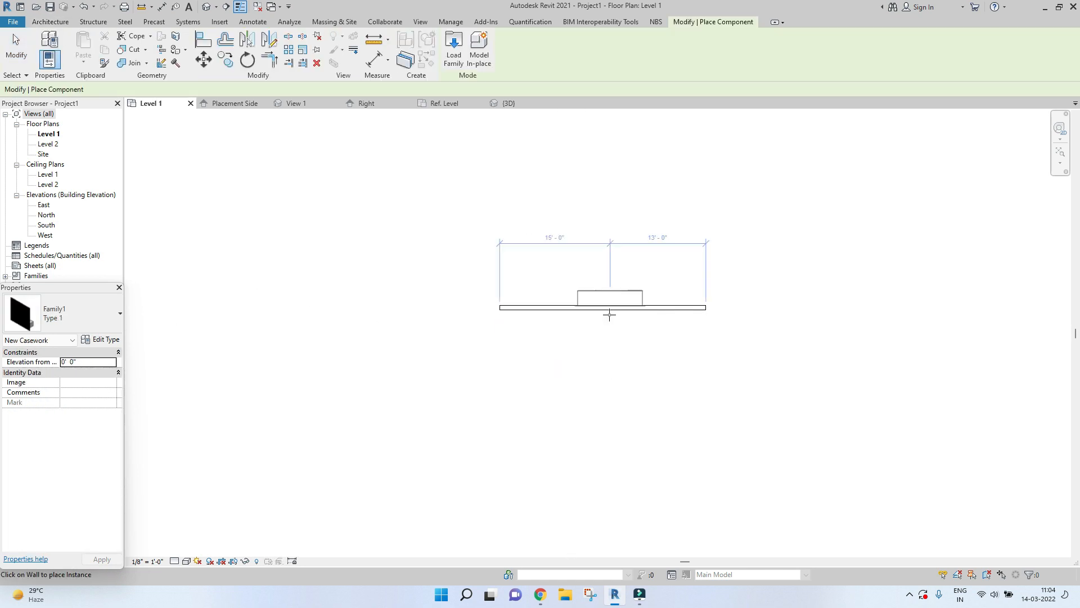
pyautogui.press('space')
pyautogui.click(601, 302)
pyautogui.press('Escape')
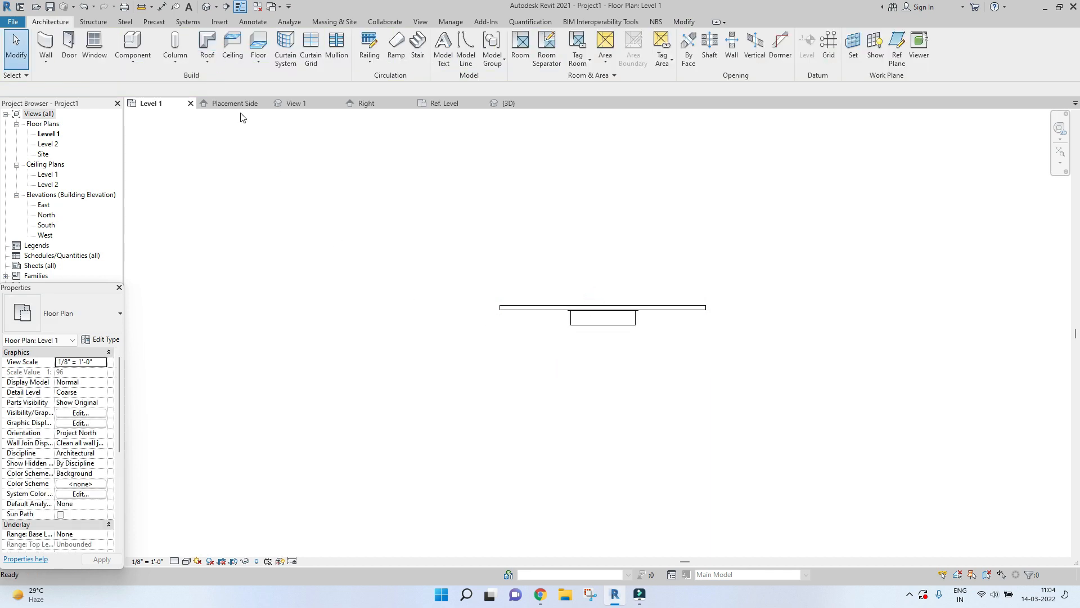
# Show the project in the default 3D view and set the wall's unconnected height to 10'.
pyautogui.click(207, 7)
pyautogui.scroll(10, 591, 332)
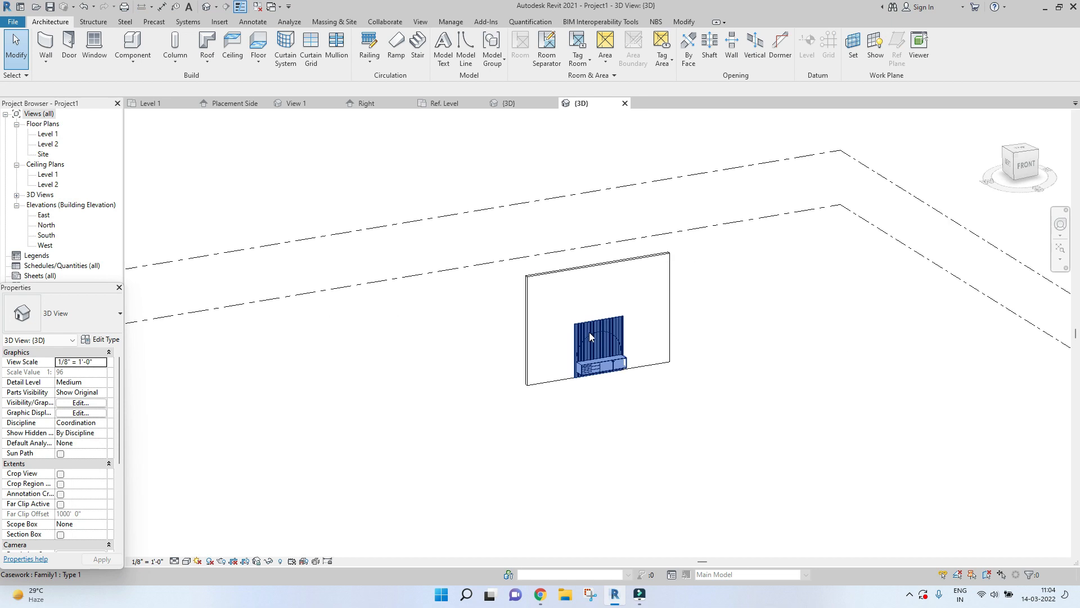
pyautogui.scroll(-4, 487, 472)
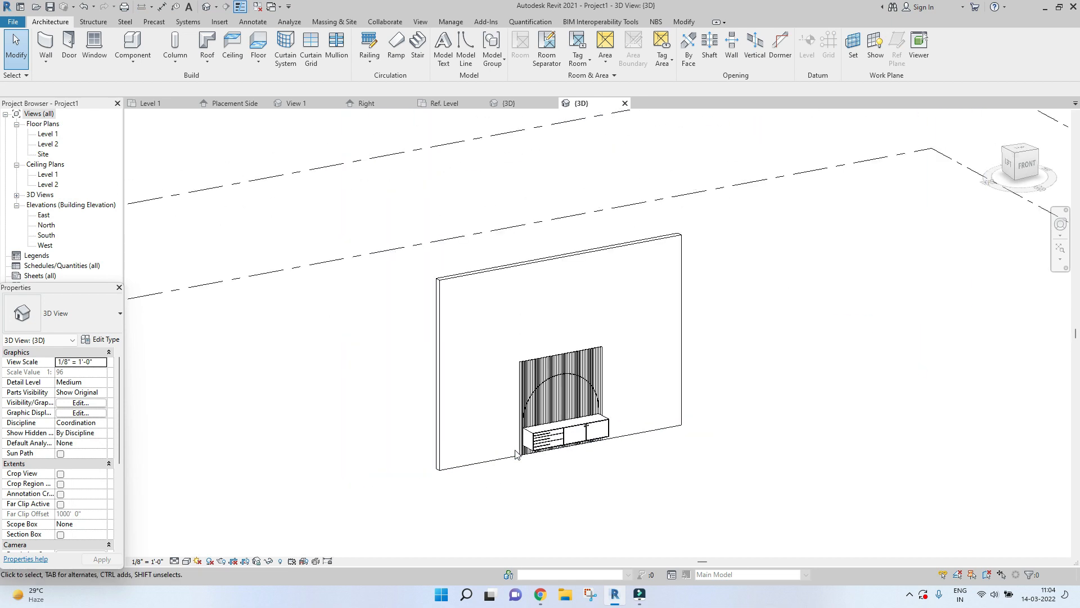
pyautogui.click(578, 263)
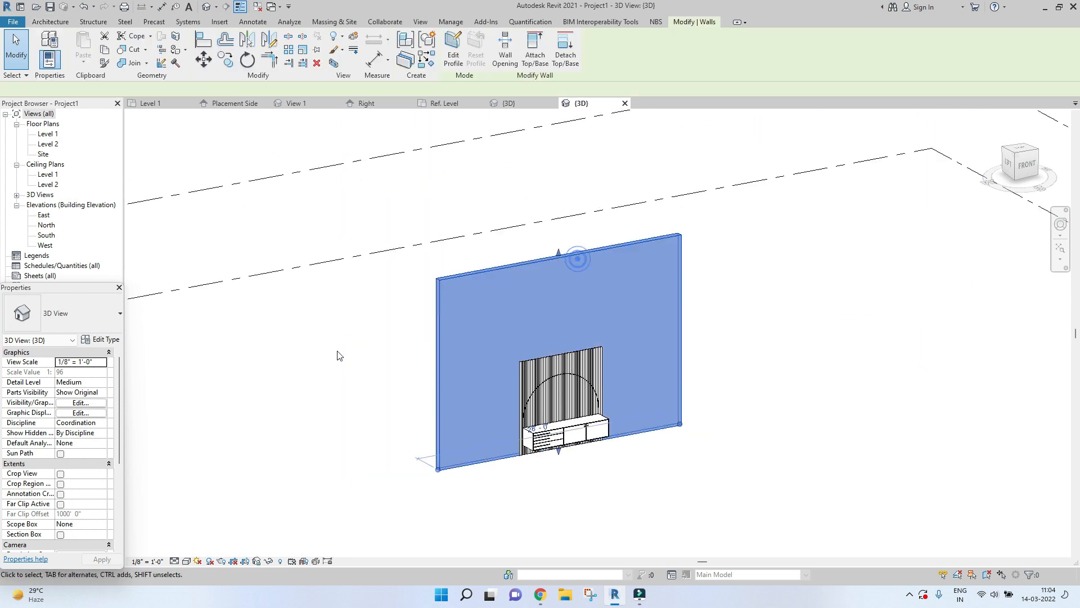
pyautogui.click(99, 412)
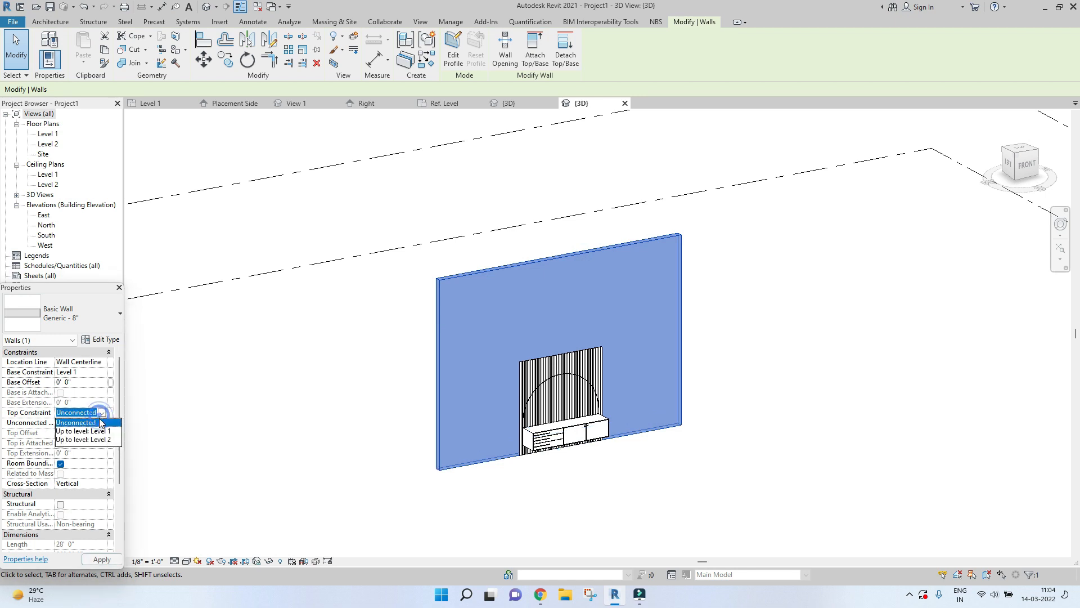
pyautogui.click(104, 416)
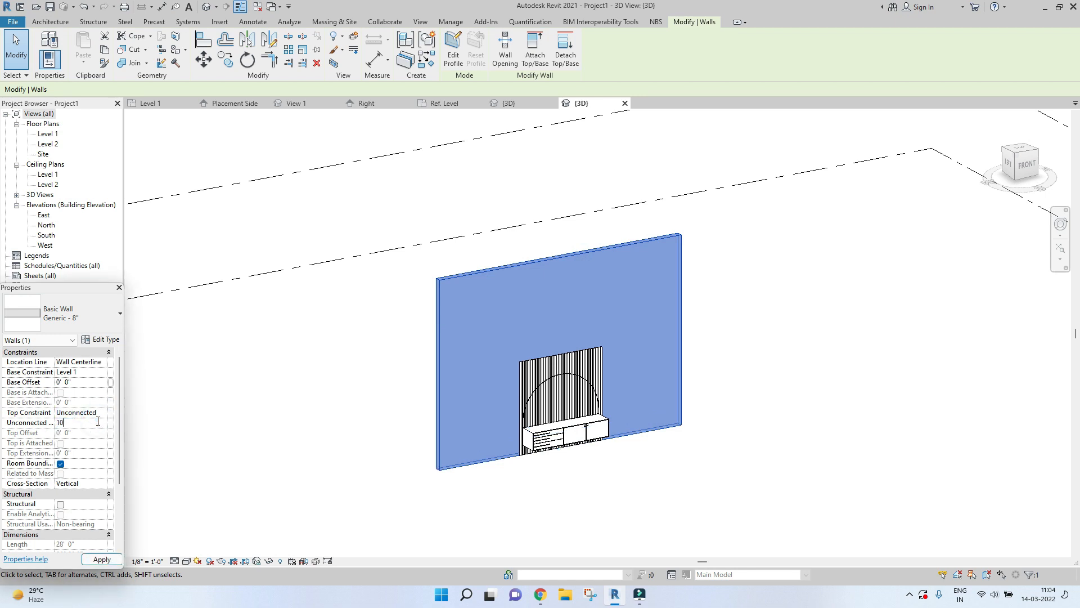
pyautogui.write('10')
pyautogui.hotkey('ctrl', 'z')
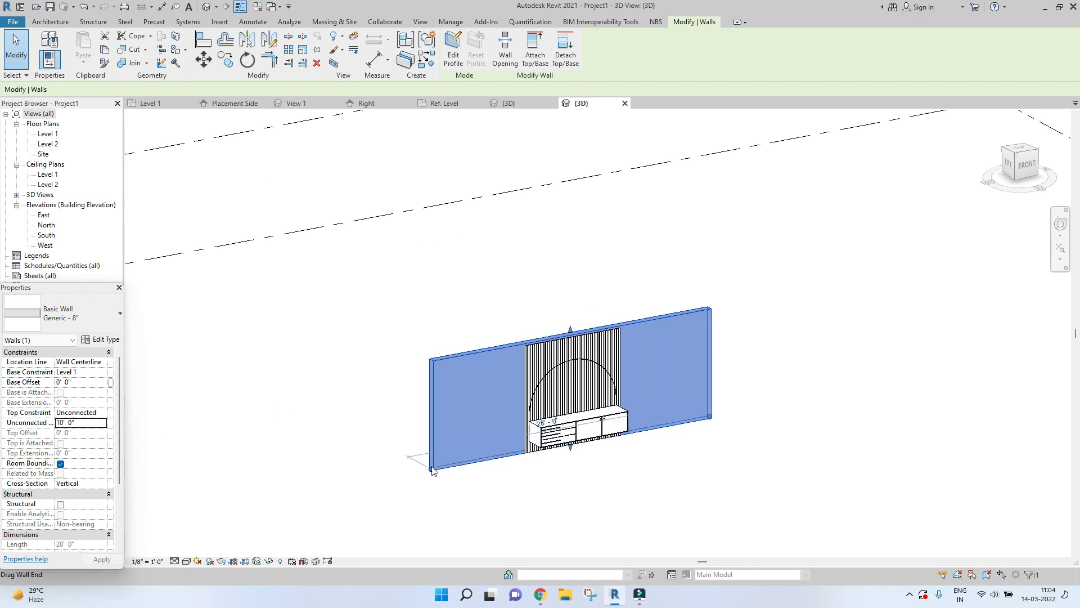
# Shorten the wall from both ends so it extends only slightly past the slatted cladding on each side.
pyautogui.moveTo(711, 416); pyautogui.dragTo(637, 431)
pyautogui.scroll(2, 610, 437)
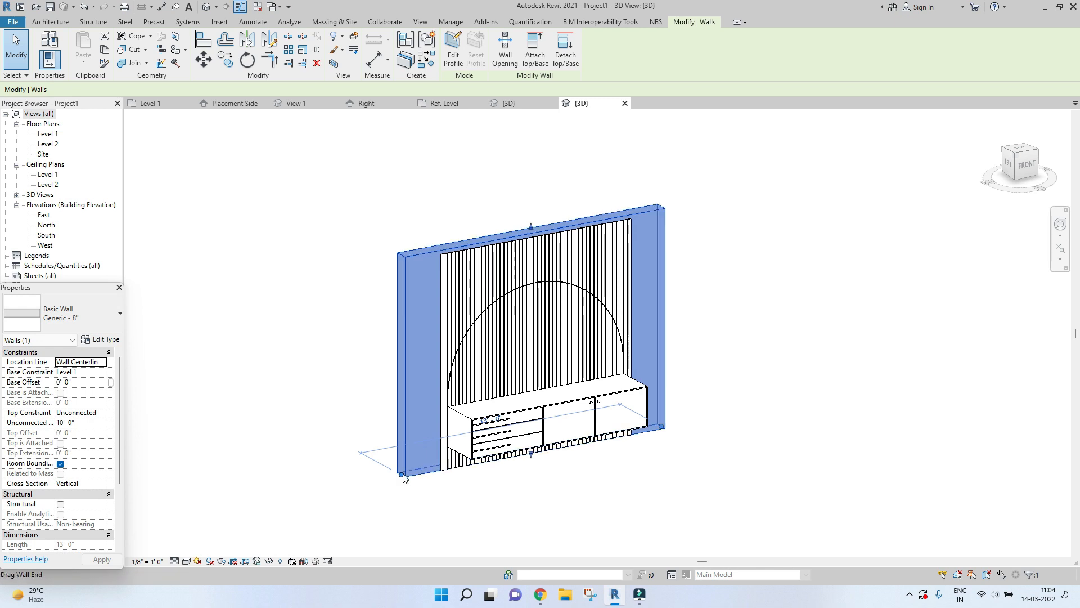
pyautogui.moveTo(402, 473); pyautogui.dragTo(421, 470)
pyautogui.moveTo(662, 426); pyautogui.dragTo(656, 428)
pyautogui.click(735, 421)
# Set the project 3D view's visual style to Shaded.
pyautogui.scroll(-2, 560, 449)
pyautogui.keyDown('shift'); pyautogui.moveTo(678, 472); pyautogui.dragTo(624, 463, button='middle'); pyautogui.keyUp('shift')
pyautogui.scroll(2, 623, 463)
pyautogui.press('s')
pyautogui.press('d')
pyautogui.click(186, 561)
pyautogui.click(211, 525)
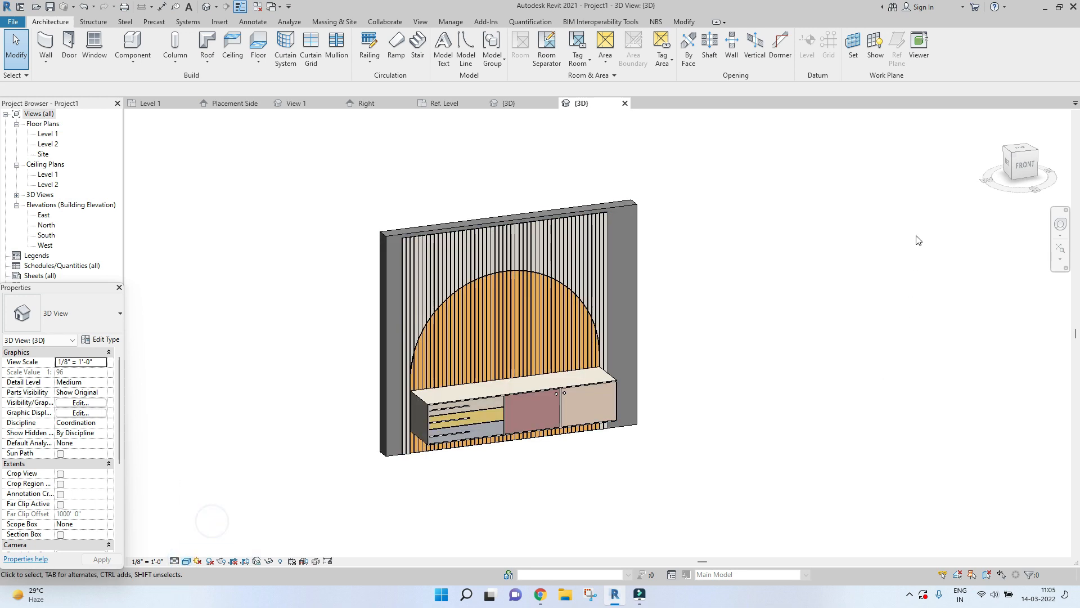
pyautogui.click(186, 561)
pyautogui.click(211, 525)
# Hide the model edges and enable anti-aliased smooth lines in the project's 3D view.
pyautogui.click(186, 561)
pyautogui.click(216, 487)
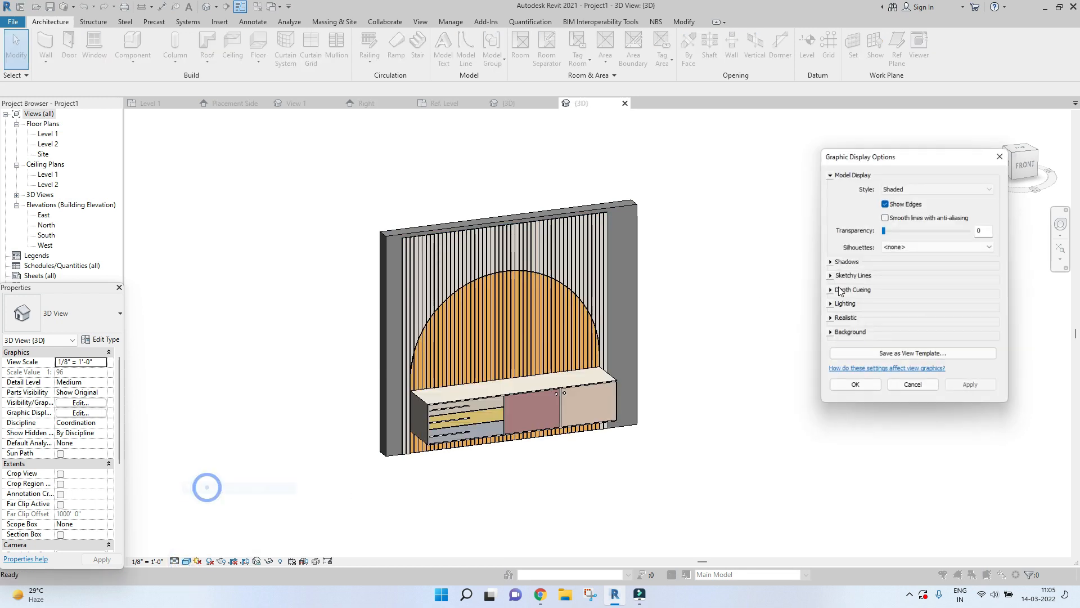
pyautogui.click(886, 203)
pyautogui.click(885, 216)
pyautogui.click(973, 388)
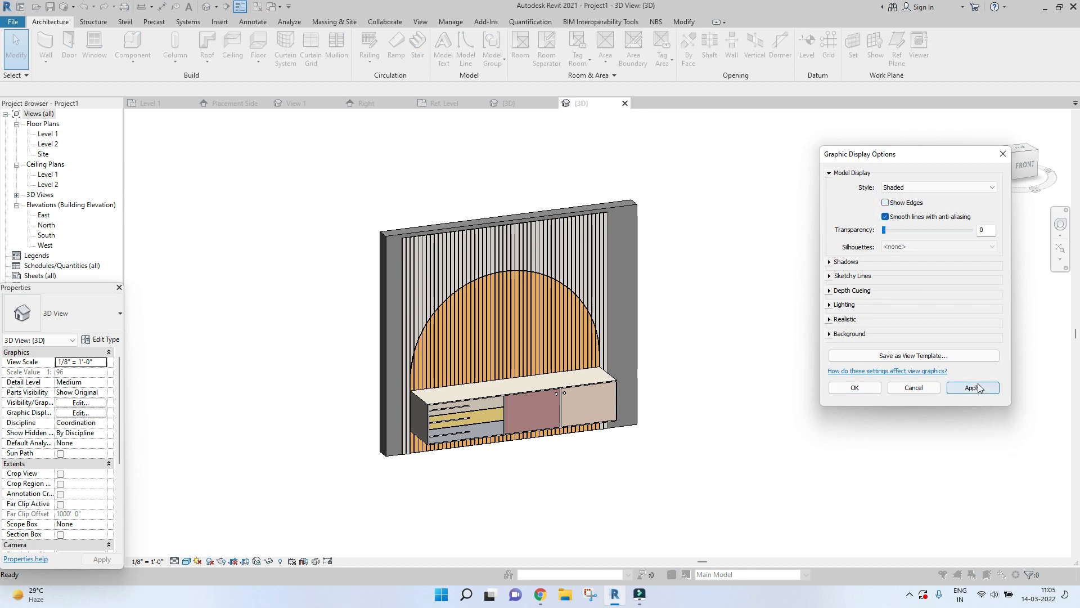
# Turn on cast shadows for the project's 3D view.
pyautogui.click(842, 262)
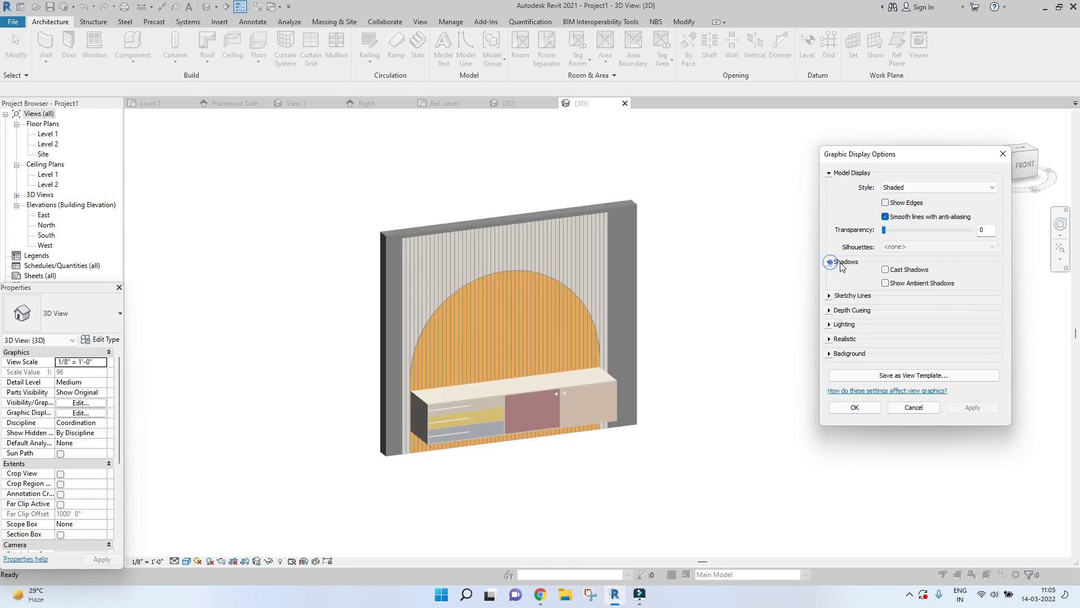
pyautogui.click(886, 270)
pyautogui.click(971, 409)
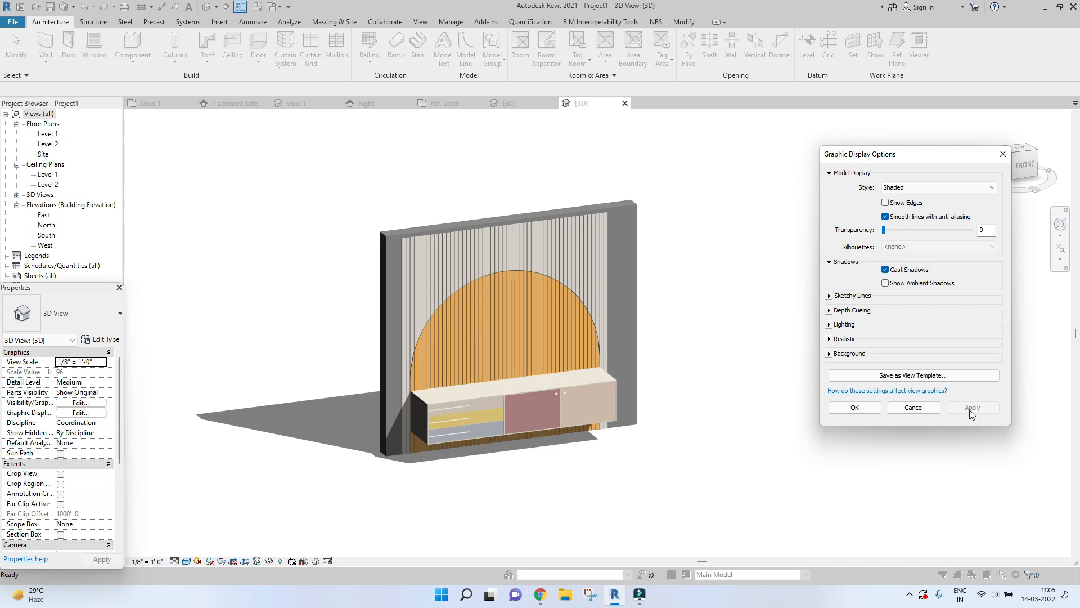
# Try ambient shadows in the 3D view and switch them back off.
pyautogui.click(886, 283)
pyautogui.click(973, 407)
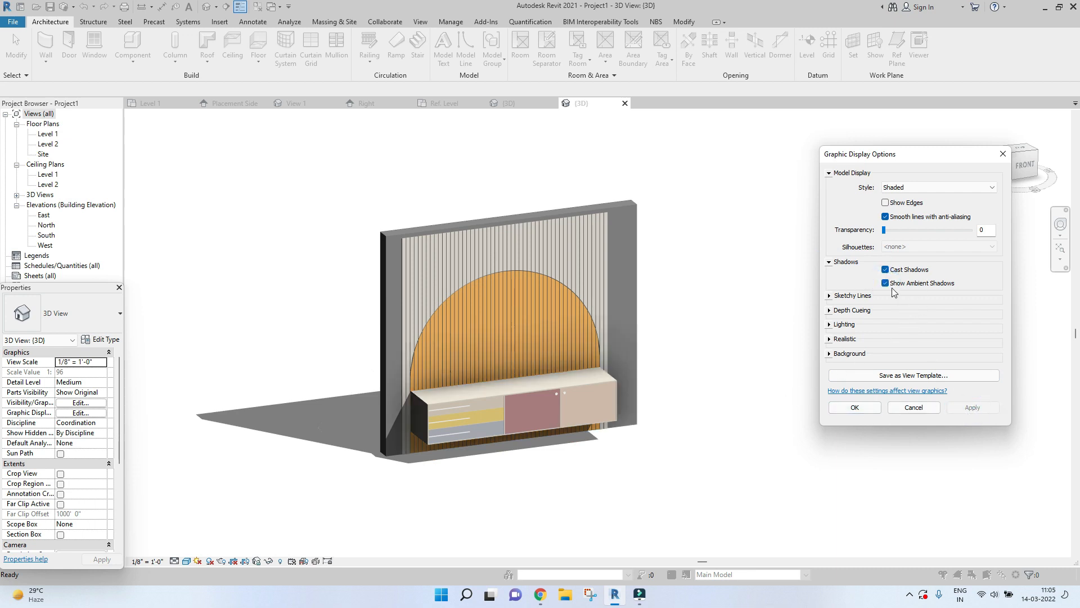
pyautogui.click(885, 283)
pyautogui.click(971, 408)
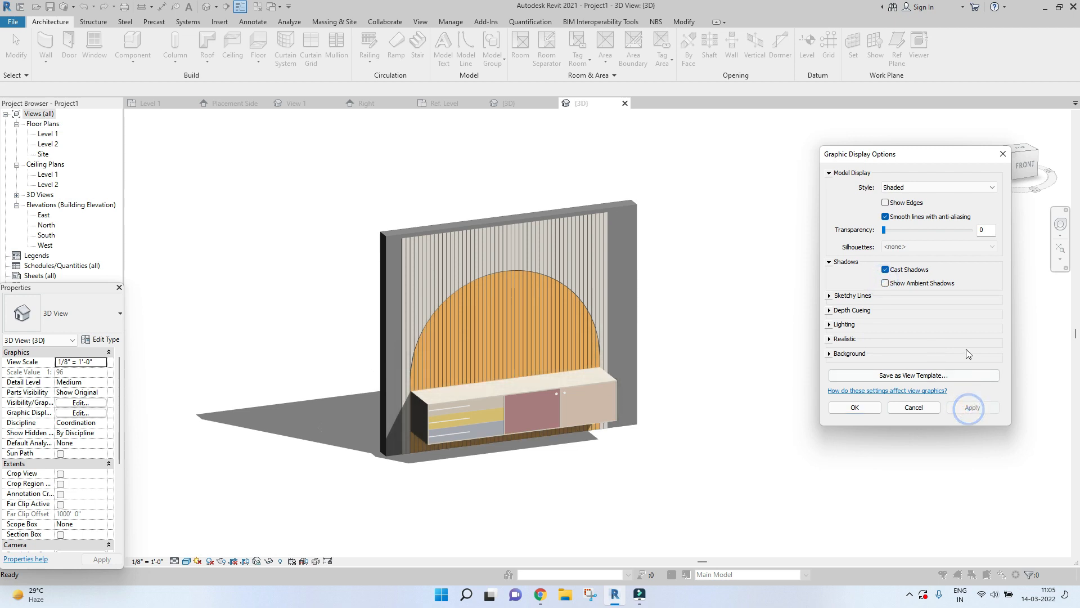
# Set the 3D view's lighting to sun 34, ambient light 6 and shadows 10.
pyautogui.click(829, 325)
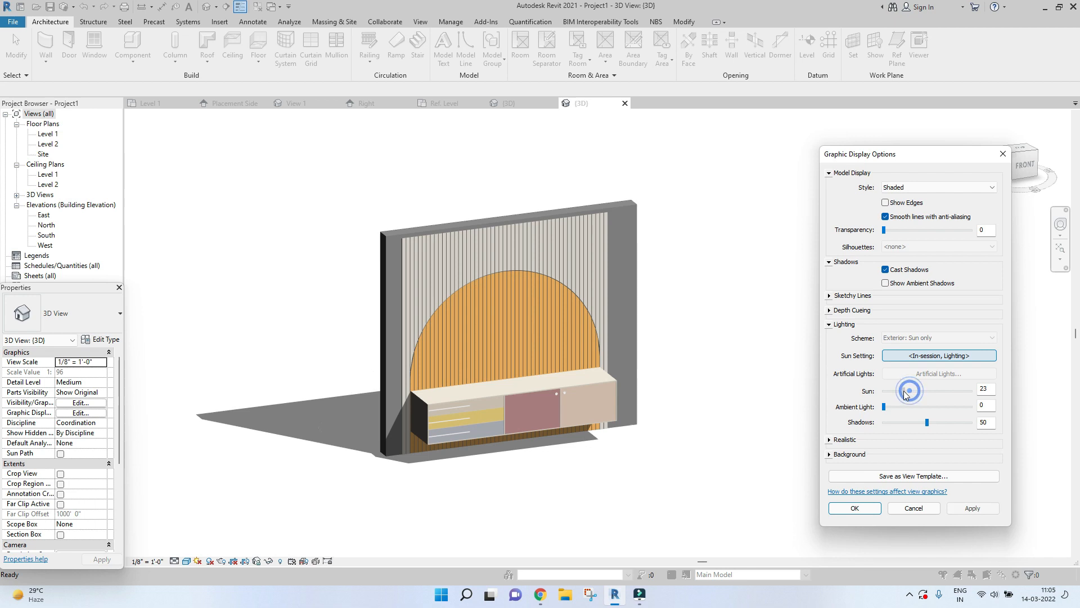
pyautogui.click(972, 508)
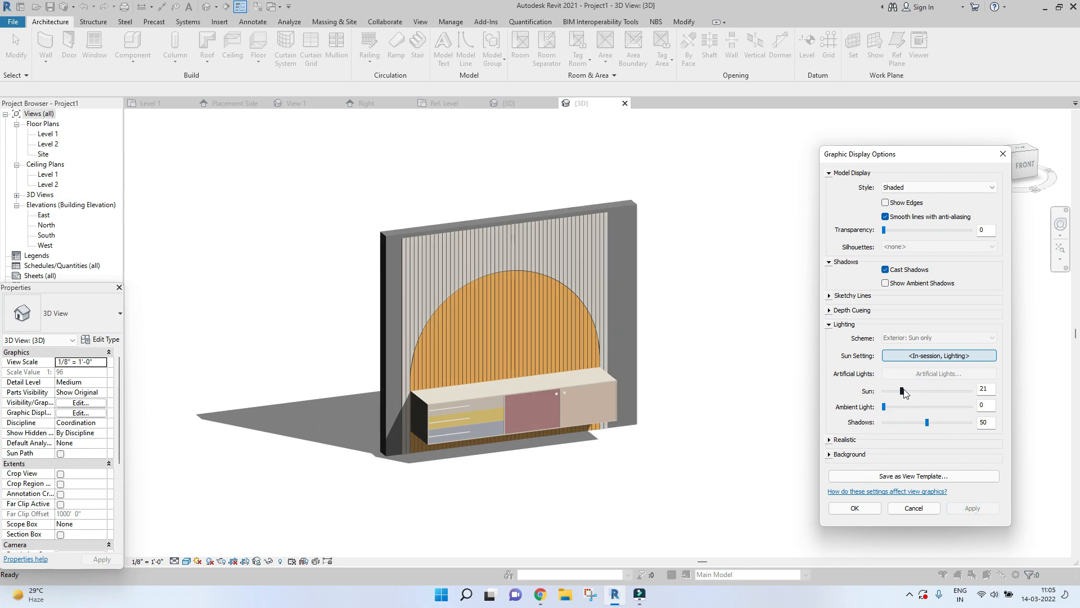
pyautogui.moveTo(915, 389); pyautogui.dragTo(898, 407)
pyautogui.click(973, 508)
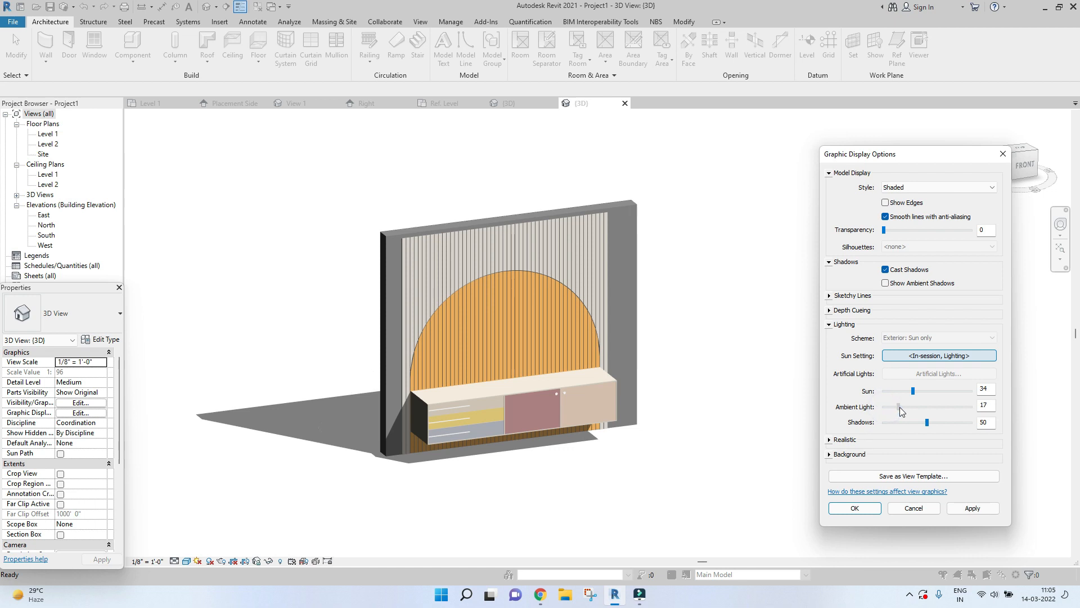
pyautogui.click(979, 510)
pyautogui.click(897, 406)
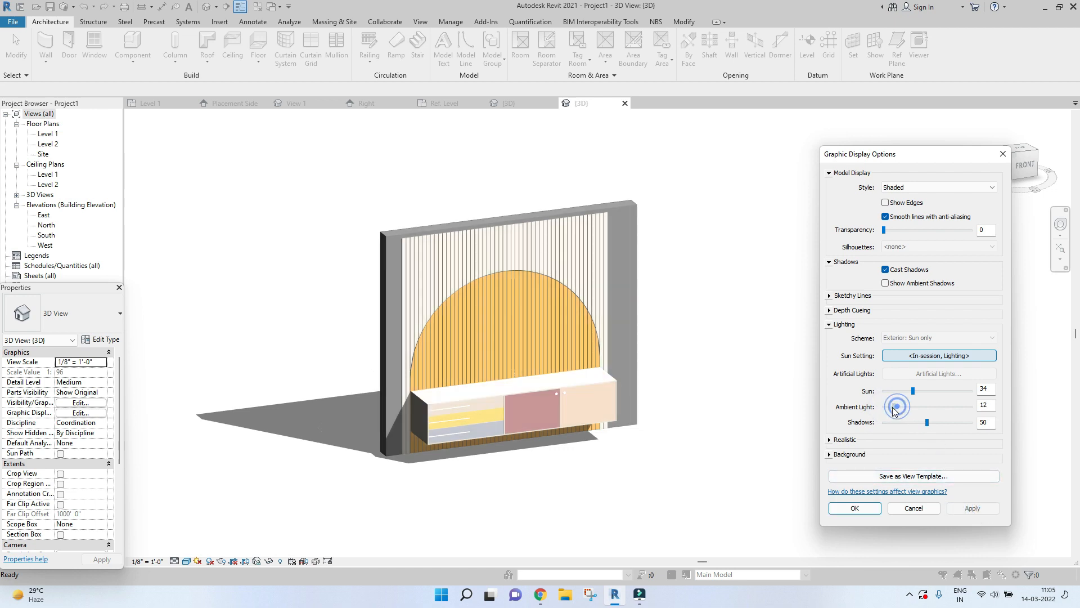
pyautogui.moveTo(927, 422); pyautogui.dragTo(893, 423)
pyautogui.click(973, 509)
# Try the Multi-Day sun presets in turn: Multi Day, Spring, Summer, Fall, Winter and One Year Solar Study.
pyautogui.click(916, 359)
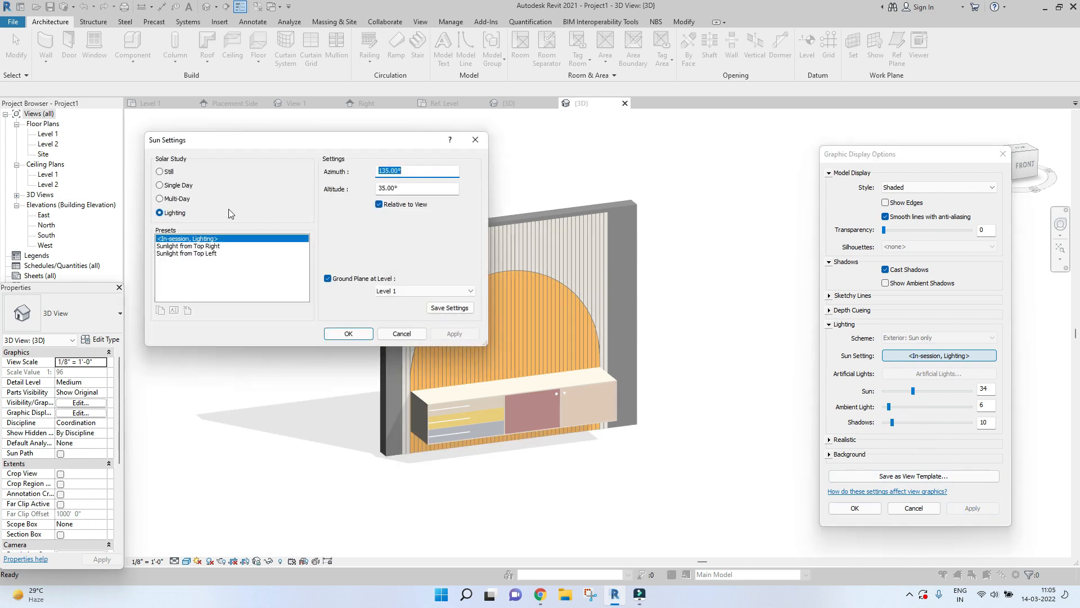
pyautogui.click(160, 198)
pyautogui.click(181, 246)
pyautogui.click(457, 331)
pyautogui.click(213, 254)
pyautogui.click(469, 332)
pyautogui.click(203, 260)
pyautogui.click(475, 338)
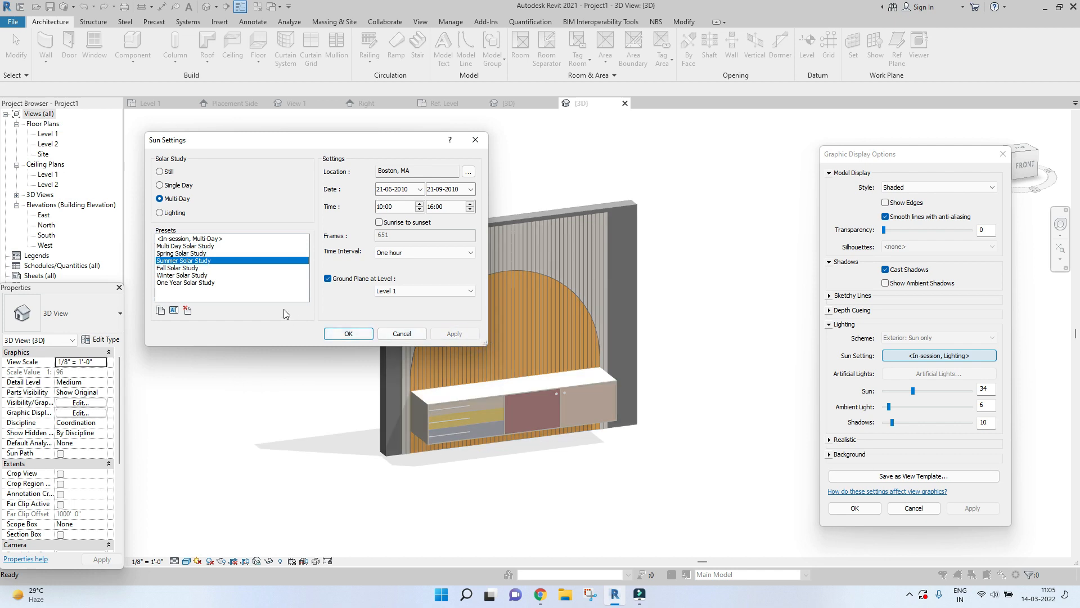
pyautogui.click(177, 267)
pyautogui.click(450, 333)
pyautogui.click(182, 275)
pyautogui.click(476, 338)
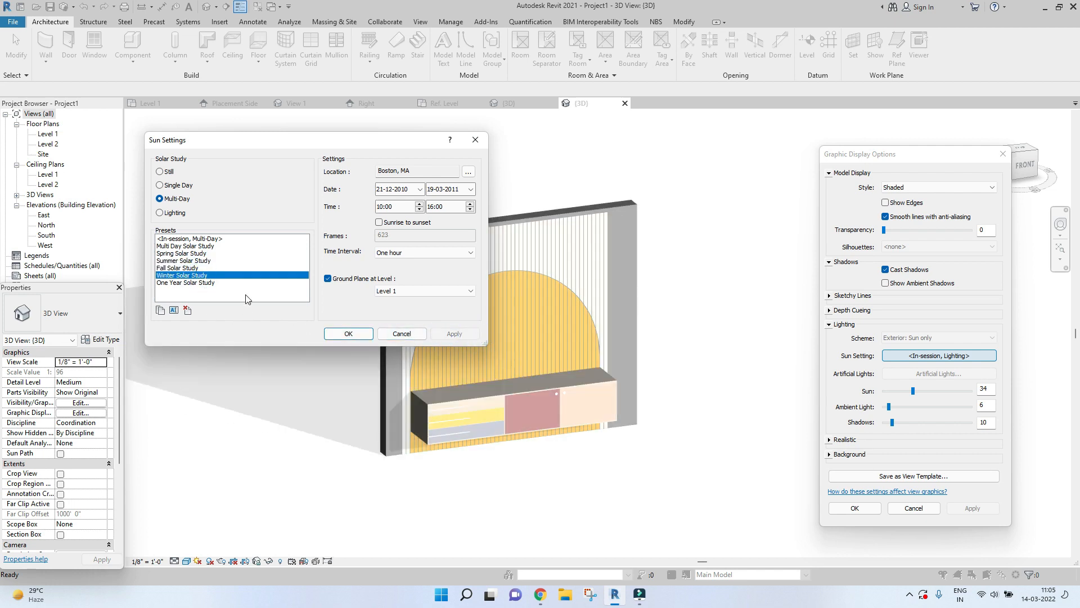
pyautogui.click(186, 282)
pyautogui.click(463, 336)
# Try the Still sun presets in turn: Summer Solstice, Winter Solstice, Spring Equinox and Fall Equinox.
pyautogui.click(162, 173)
pyautogui.click(453, 333)
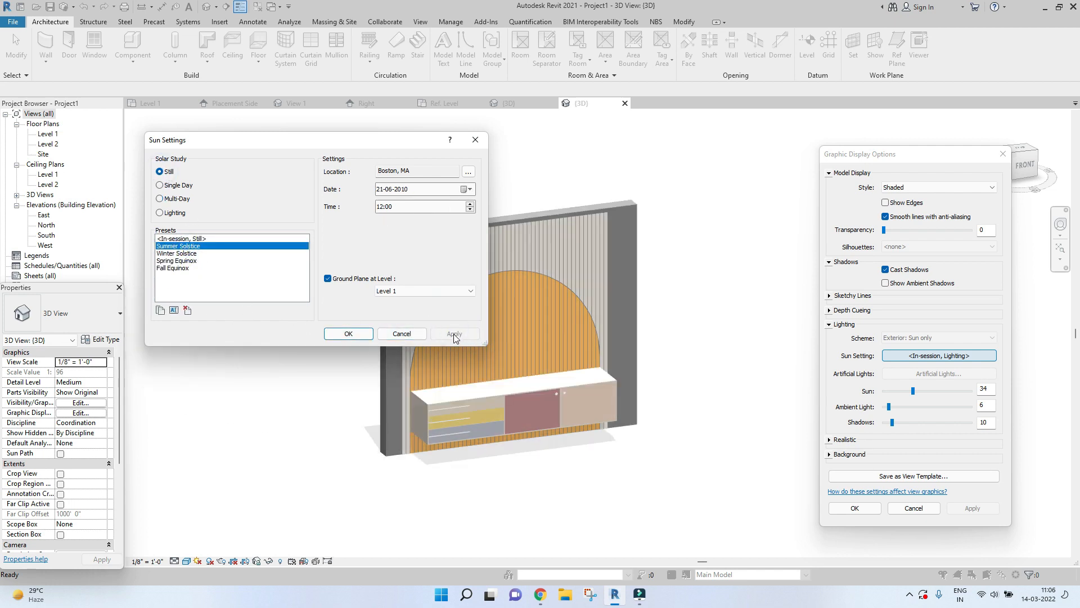
pyautogui.click(178, 254)
pyautogui.click(465, 334)
pyautogui.click(191, 261)
pyautogui.click(447, 338)
pyautogui.click(222, 268)
pyautogui.click(468, 335)
# Try the Single Day sun presets for Winter Solstice, Spring Equinox and Fall Equinox Solar Study.
pyautogui.click(171, 187)
pyautogui.click(179, 245)
pyautogui.click(177, 260)
pyautogui.click(455, 333)
pyautogui.click(191, 268)
pyautogui.click(455, 333)
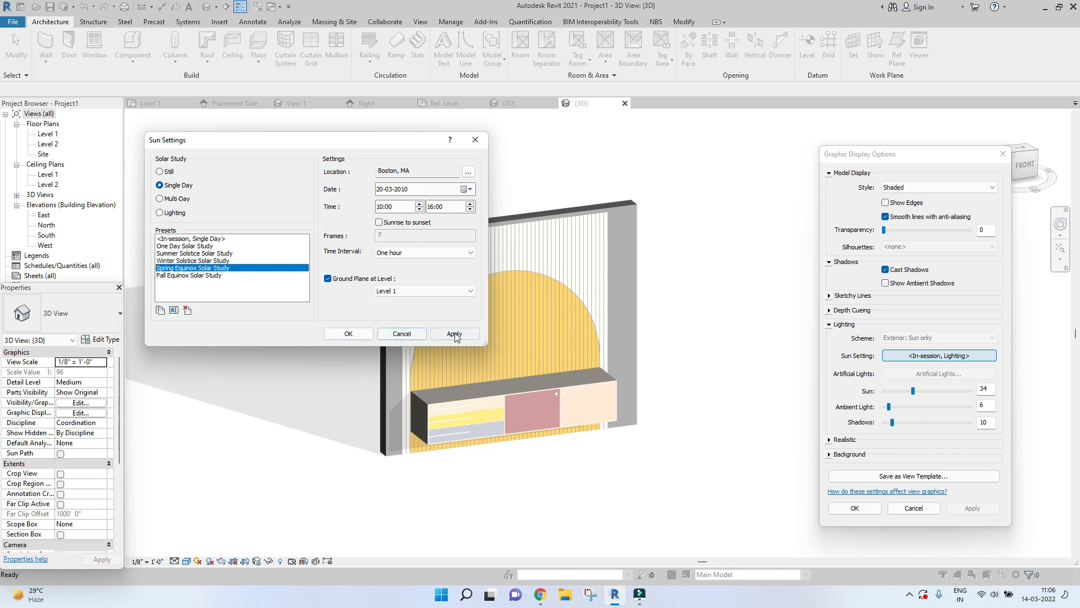
pyautogui.click(221, 275)
pyautogui.click(455, 333)
# Try the Multi Day Solar Study preset, followed by the One Day Solar Study preset, for the sun.
pyautogui.click(160, 199)
pyautogui.click(185, 245)
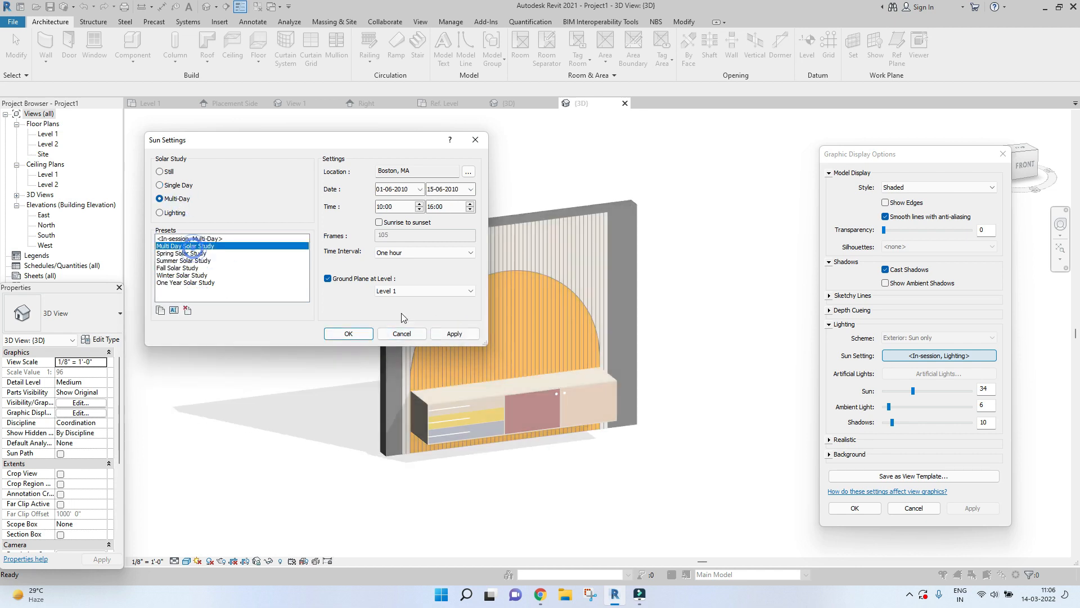
pyautogui.click(455, 333)
pyautogui.click(160, 185)
pyautogui.click(184, 246)
pyautogui.click(454, 333)
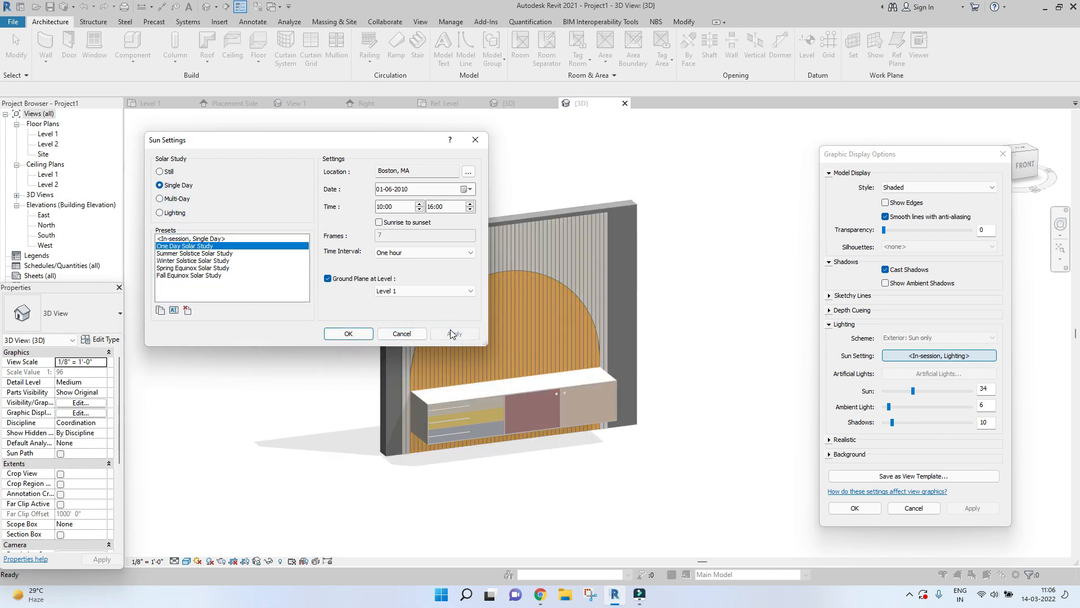
# Set the view's sun to the Still solar study with the Summer Solstice preset and accept the sun settings.
pyautogui.click(160, 172)
pyautogui.click(184, 246)
pyautogui.click(454, 333)
pyautogui.click(349, 333)
# Fine-tune the view's shadow intensity to 12 and accept the graphic display options.
pyautogui.click(913, 423)
pyautogui.click(971, 507)
pyautogui.click(906, 422)
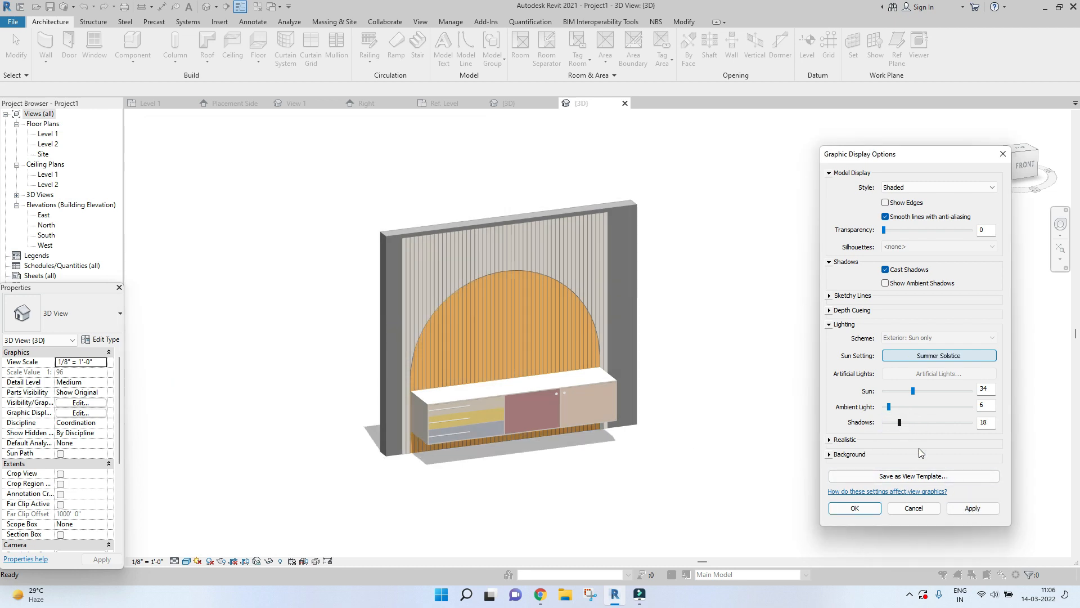
pyautogui.click(971, 508)
pyautogui.moveTo(901, 422); pyautogui.dragTo(893, 422)
pyautogui.click(972, 508)
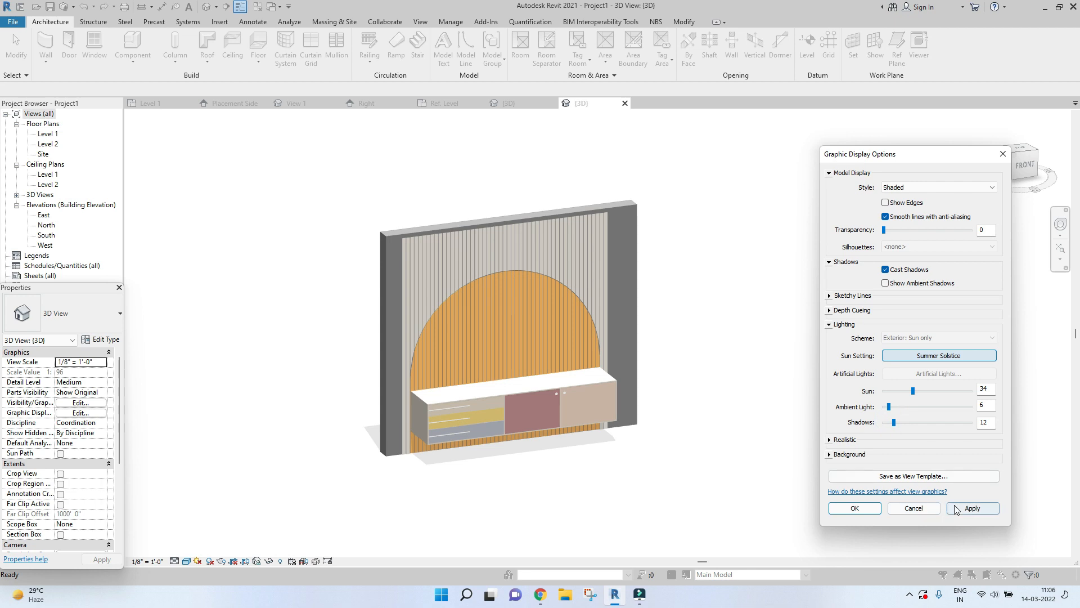
pyautogui.click(855, 508)
# Inspect the shaded cabinet and slatted wall panel in 3D from several angles and distances.
pyautogui.scroll(2, 647, 496)
pyautogui.keyDown('shift'); pyautogui.moveTo(647, 495); pyautogui.dragTo(728, 390, button='middle'); pyautogui.keyUp('shift')
pyautogui.scroll(-3, 678, 502)
pyautogui.keyDown('shift'); pyautogui.moveTo(670, 499); pyautogui.dragTo(502, 408, button='middle'); pyautogui.keyUp('shift')
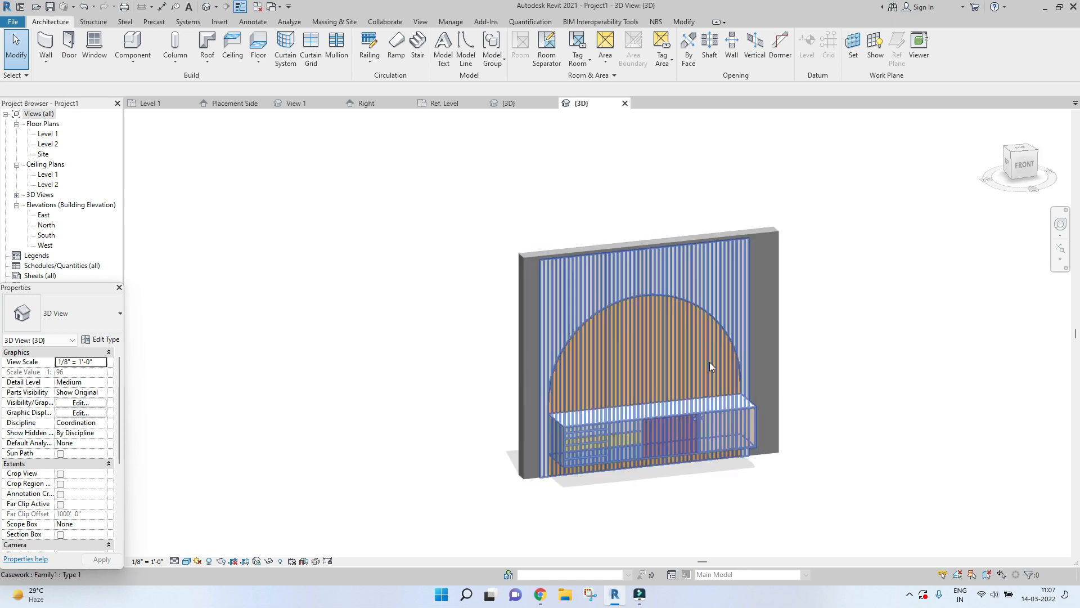
pyautogui.scroll(-3, 640, 390)
pyautogui.keyDown('shift'); pyautogui.moveTo(640, 390); pyautogui.dragTo(579, 417, button='middle'); pyautogui.keyUp('shift')
pyautogui.scroll(3, 580, 417)
pyautogui.scroll(-3, 633, 393)
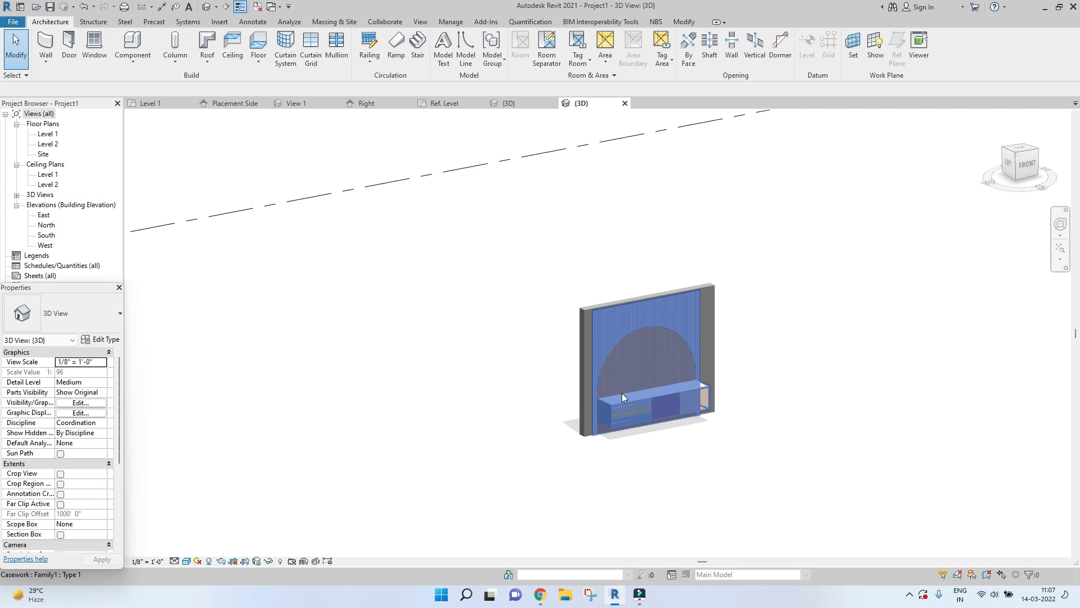
pyautogui.scroll(4, 732, 397)
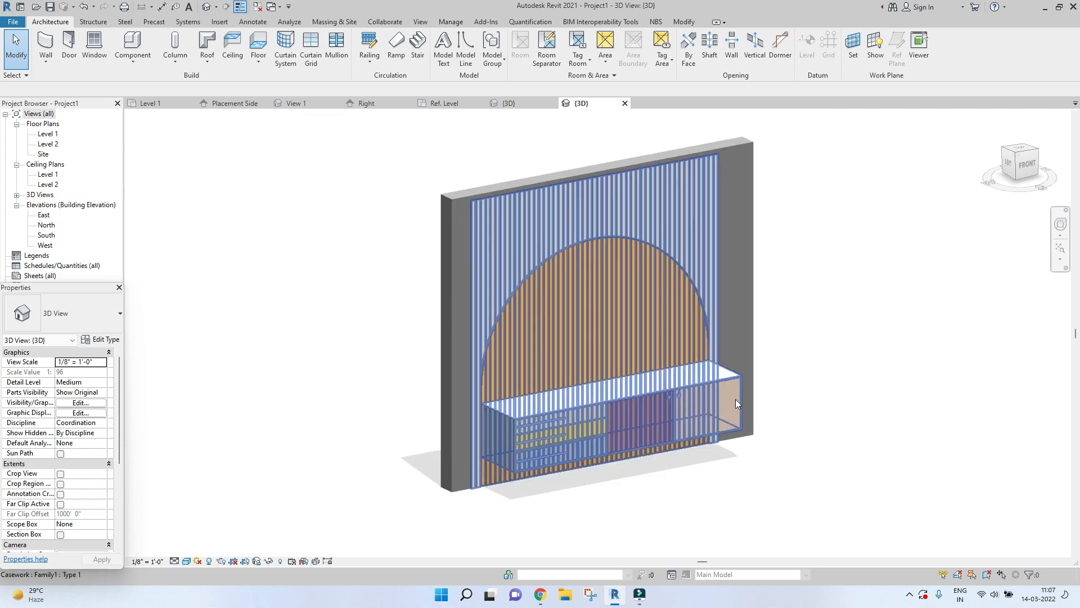
pyautogui.keyDown('shift'); pyautogui.moveTo(851, 395); pyautogui.dragTo(837, 398, button='middle'); pyautogui.keyUp('shift')
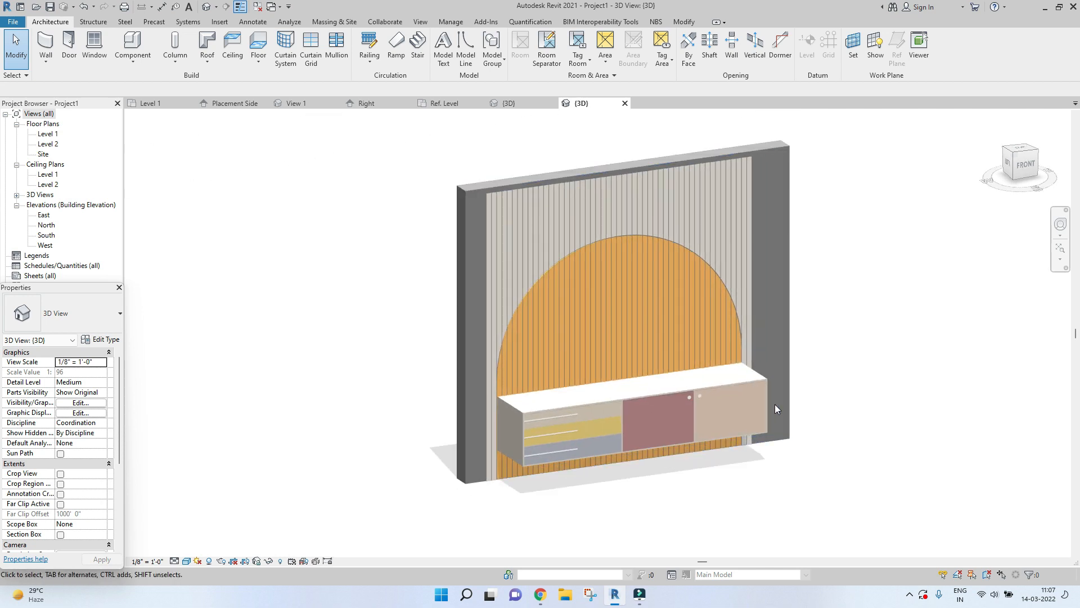
pyautogui.scroll(3, 660, 430)
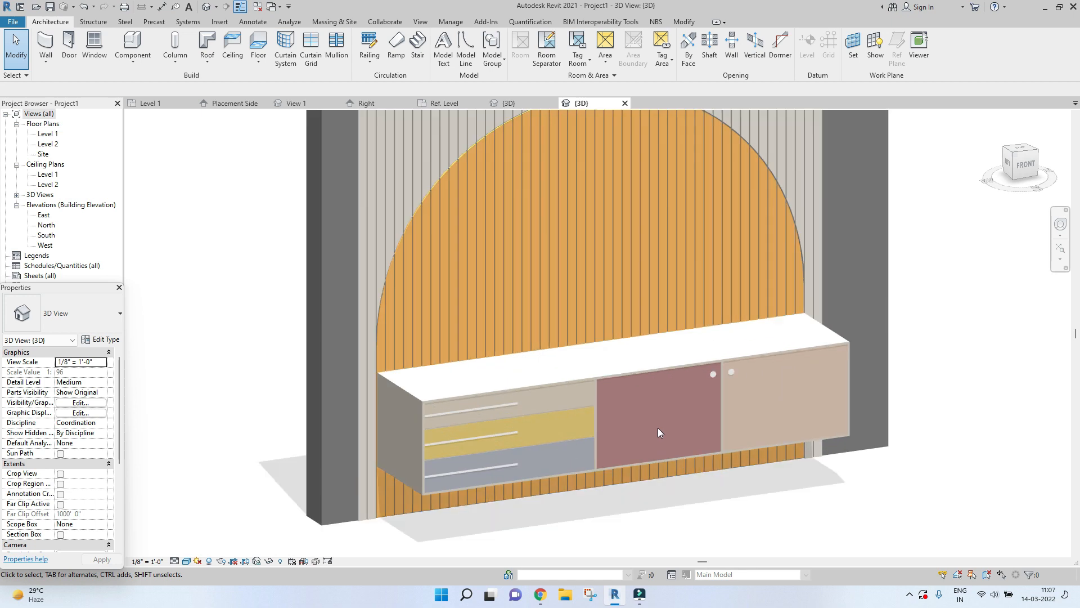